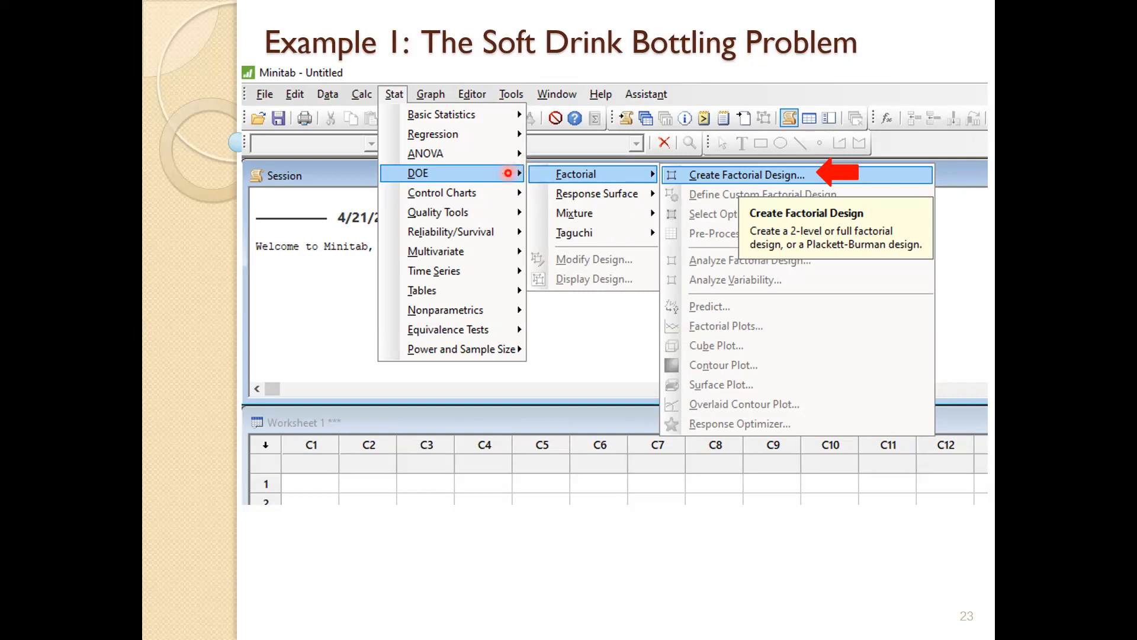
# End the slide show, switch to Minitab and start creating a factorial design
pyautogui.rightClick(572, 282)
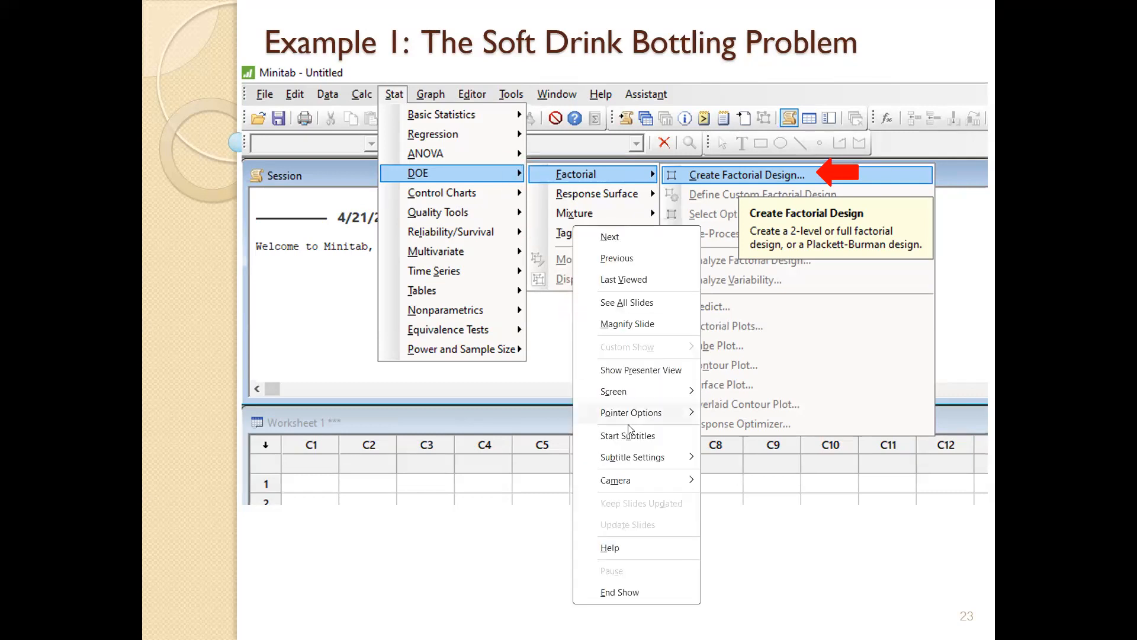
pyautogui.click(620, 592)
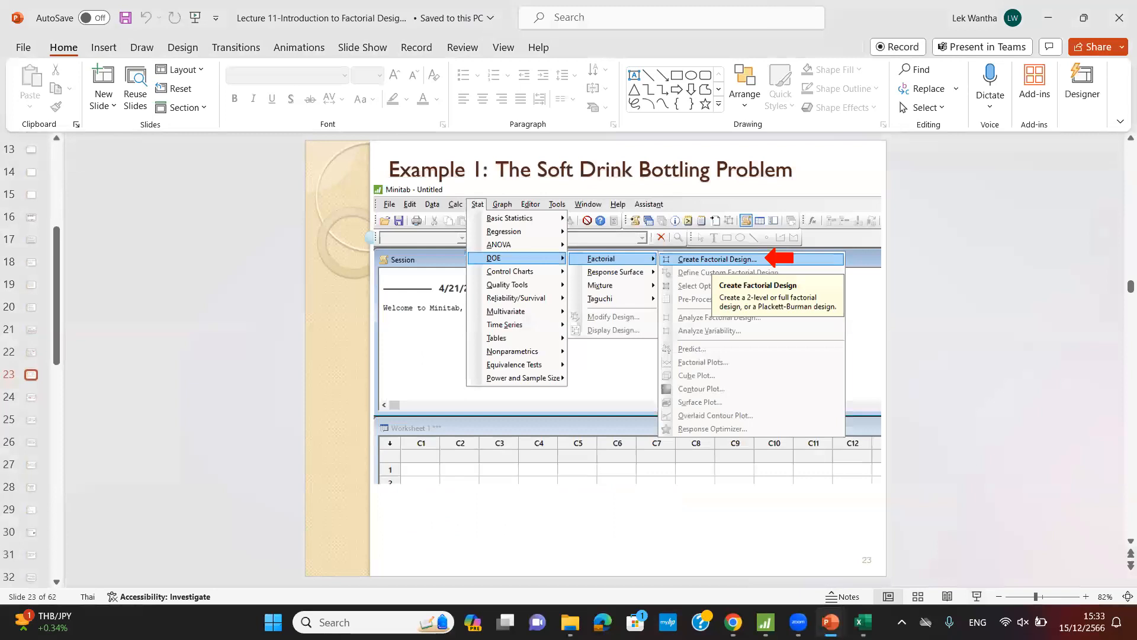
pyautogui.click(765, 622)
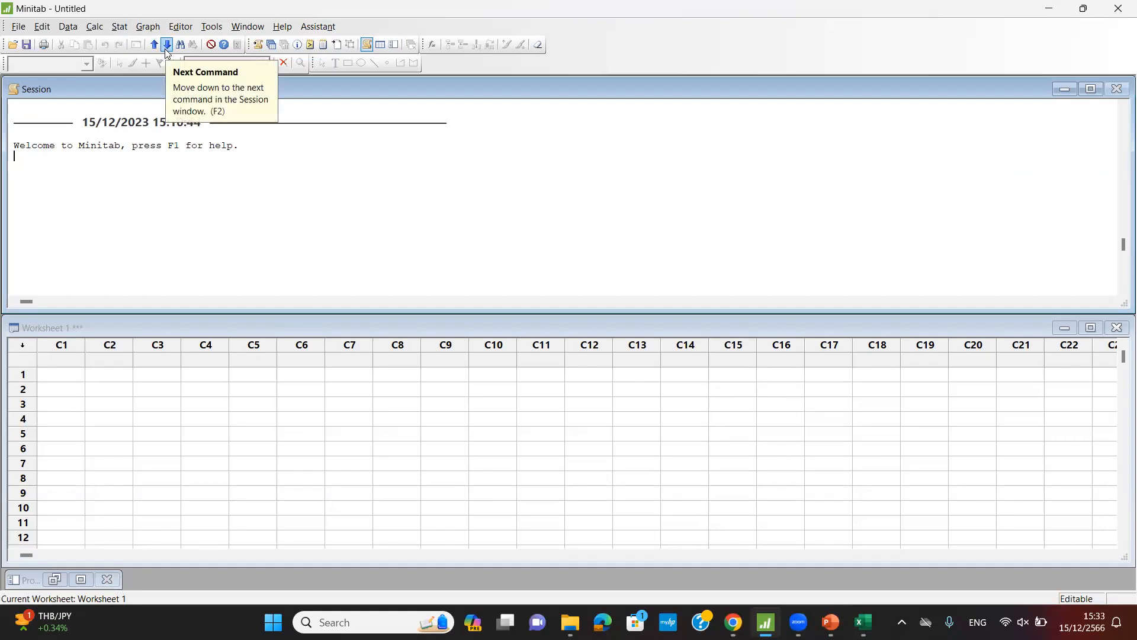
pyautogui.click(119, 28)
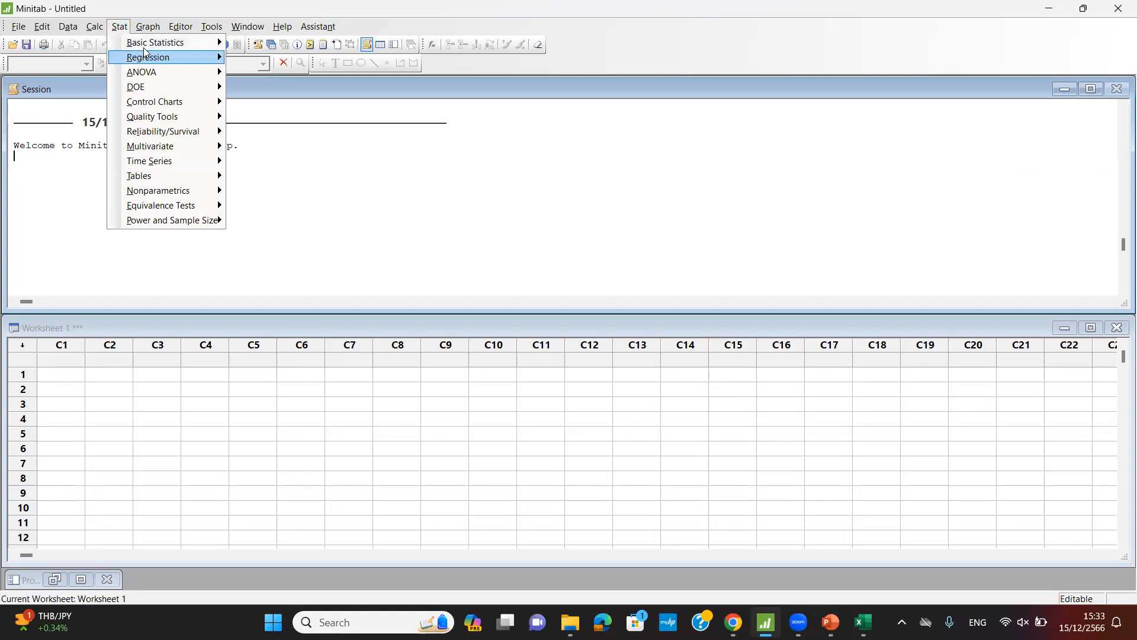
pyautogui.moveTo(143, 42)
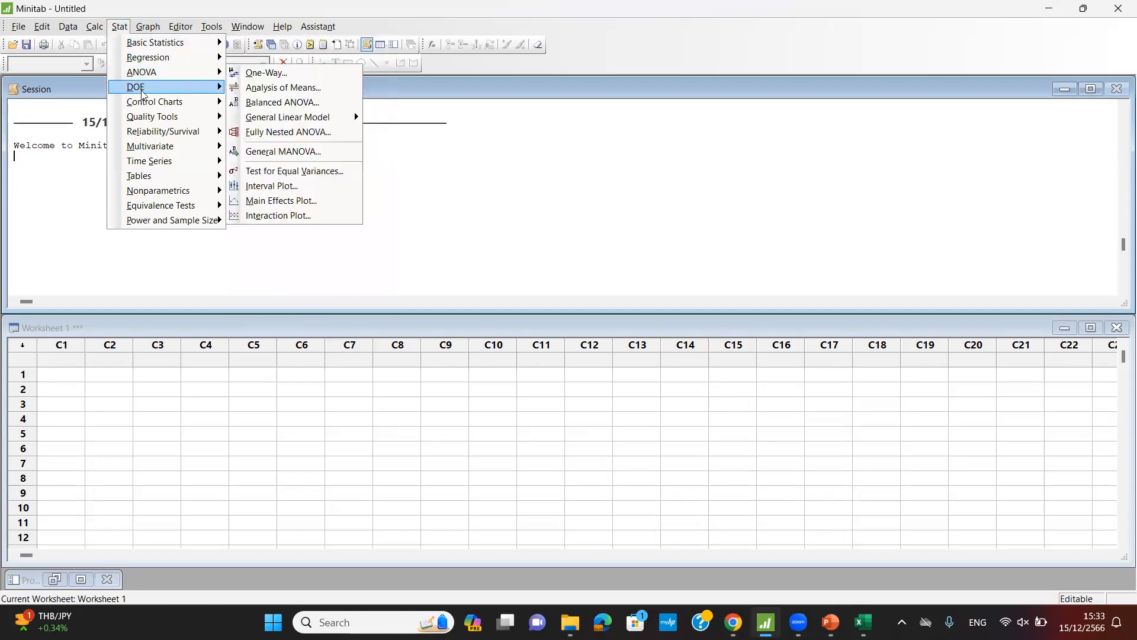
pyautogui.moveTo(142, 94)
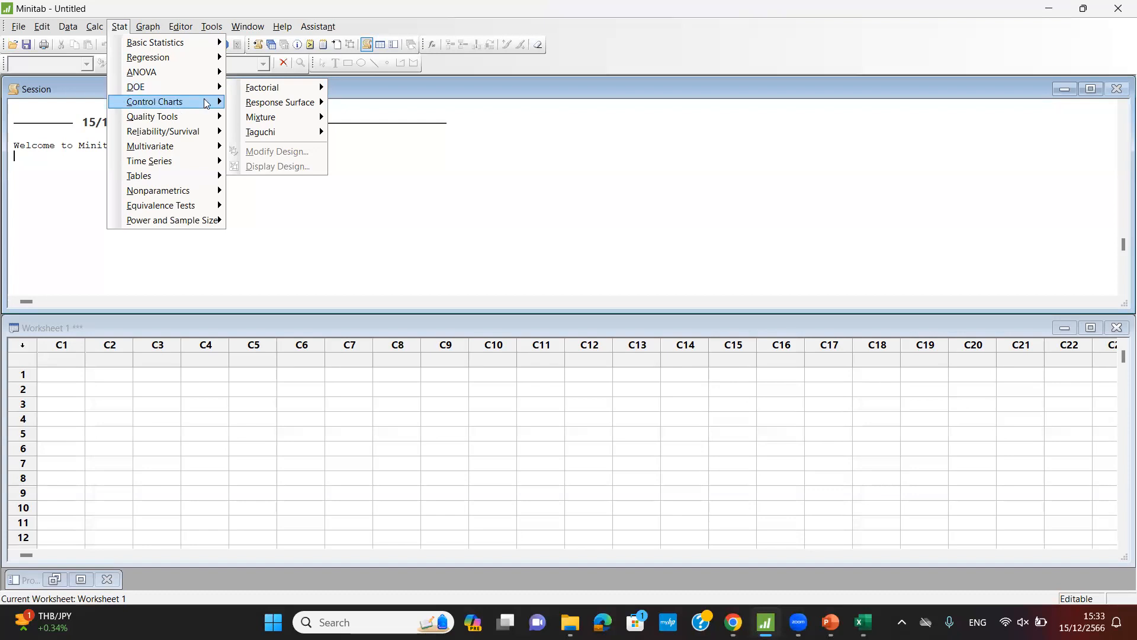
pyautogui.moveTo(264, 90)
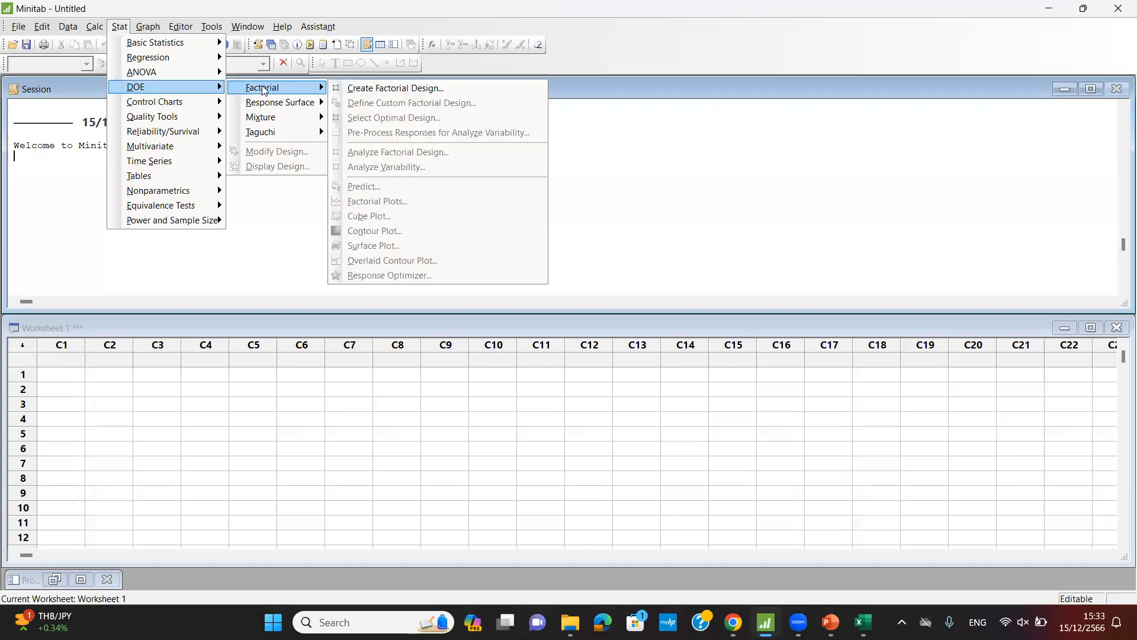
pyautogui.click(384, 91)
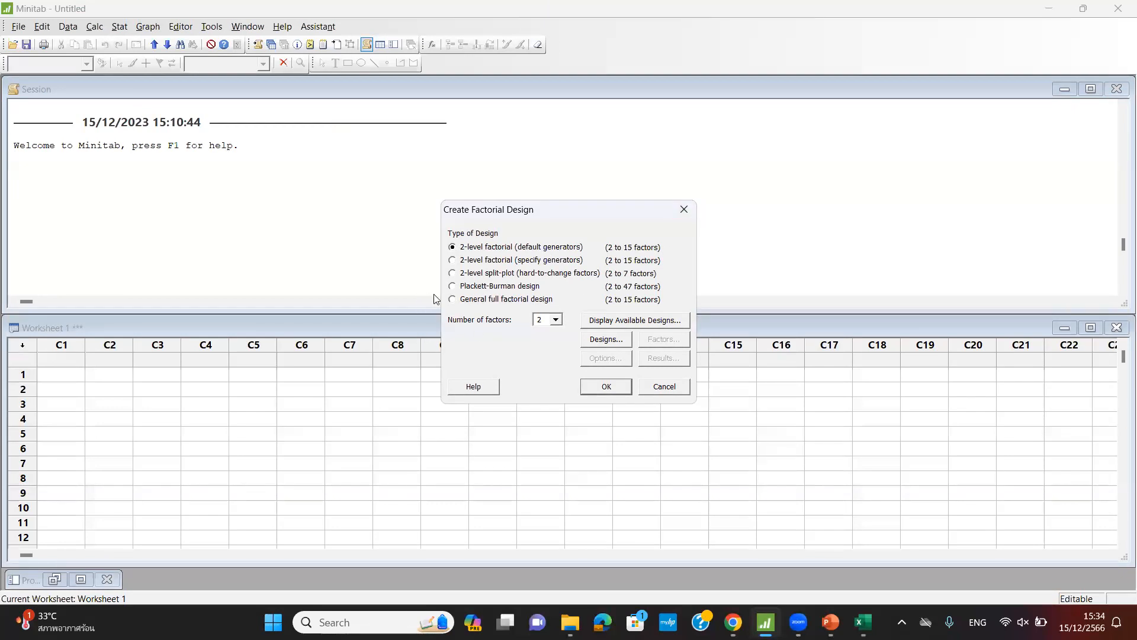
# Examine the numbers of factors offered for the general full factorial and Plackett-Burman designs
pyautogui.click(454, 300)
pyautogui.click(556, 320)
pyautogui.moveTo(557, 342); pyautogui.dragTo(558, 402)
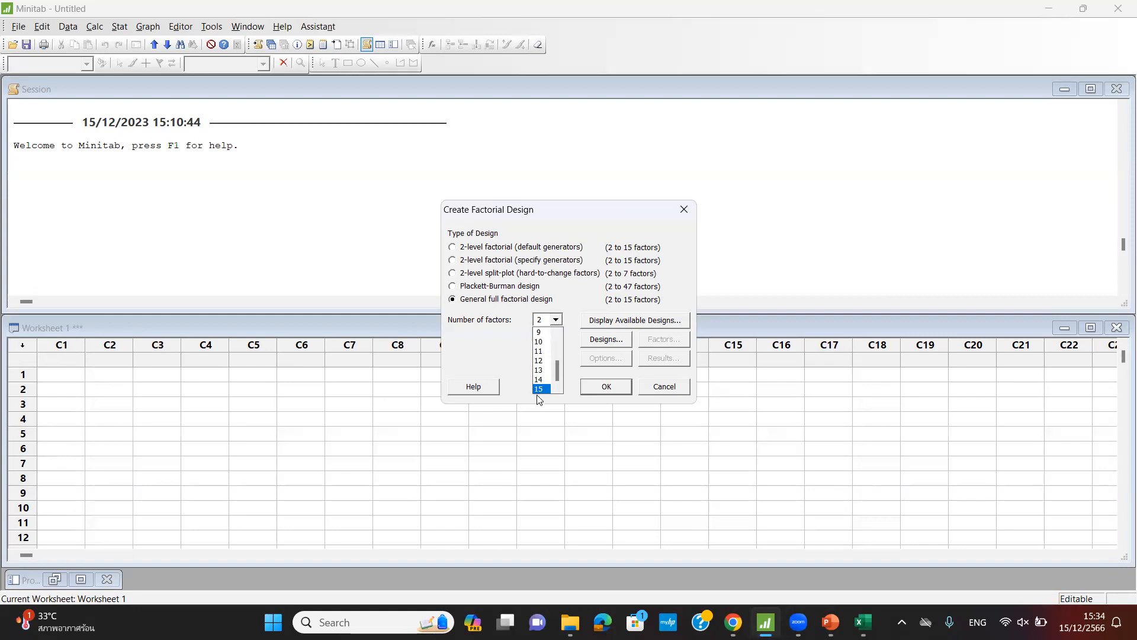
pyautogui.click(452, 285)
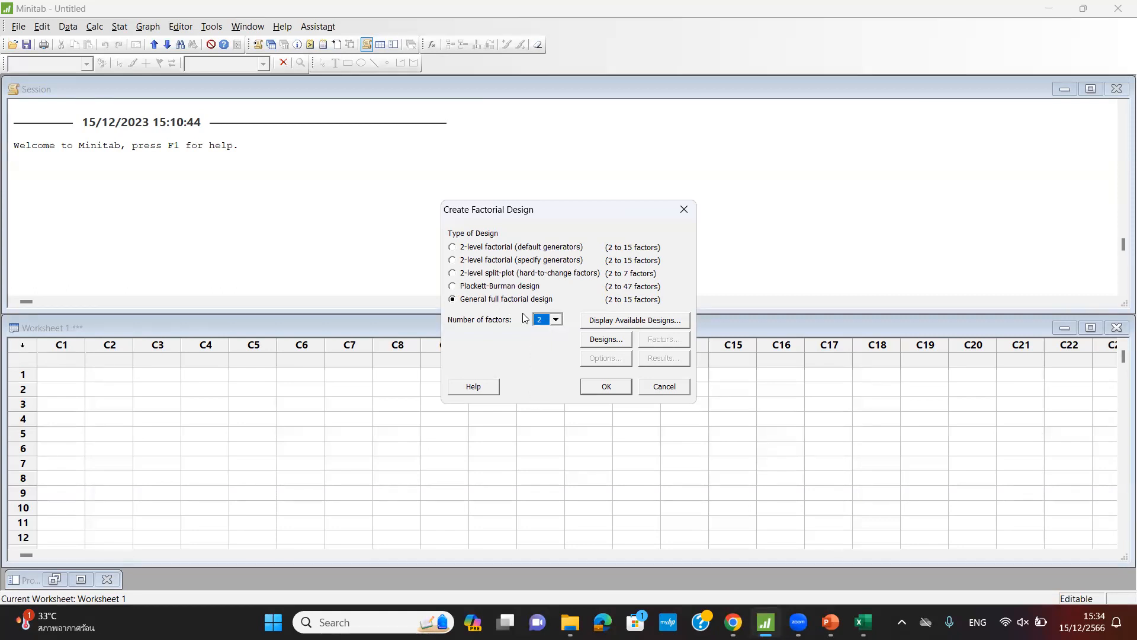
pyautogui.click(556, 320)
pyautogui.moveTo(556, 338); pyautogui.dragTo(556, 408)
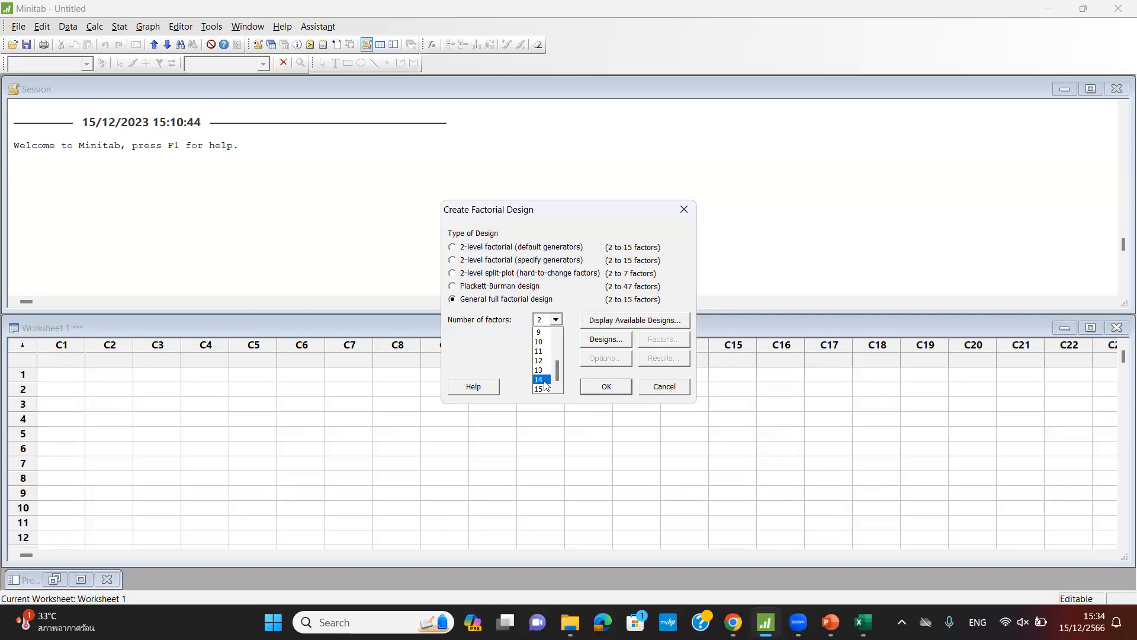
pyautogui.scroll(3, 542, 378)
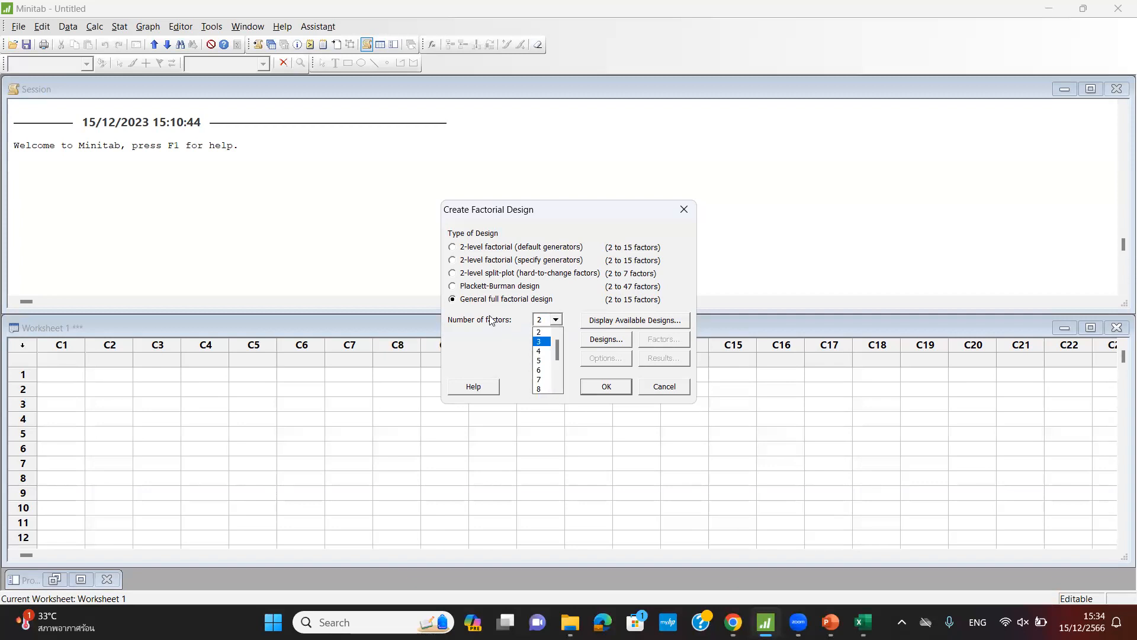
pyautogui.click(461, 288)
pyautogui.click(457, 287)
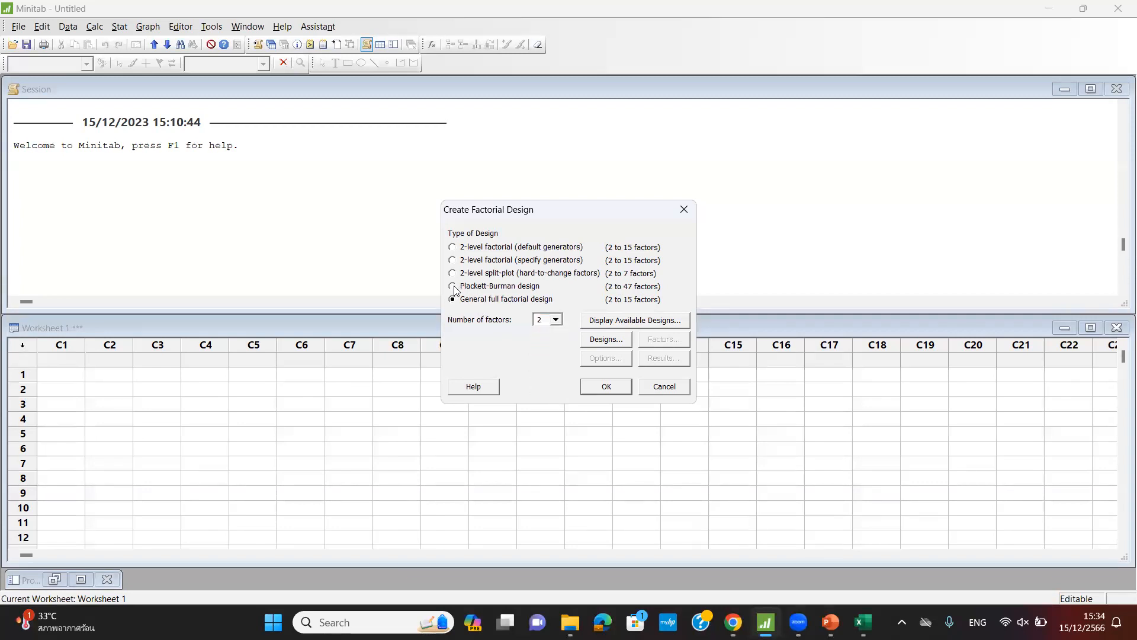
pyautogui.click(555, 320)
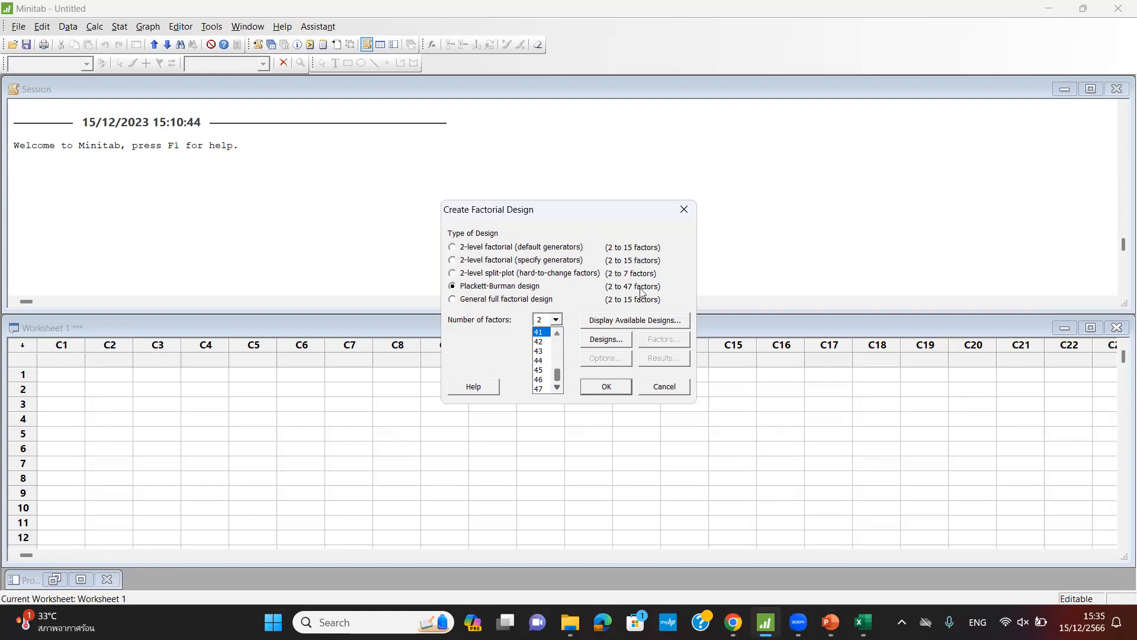
# Choose a general full factorial design with 3 factors
pyautogui.click(455, 302)
pyautogui.click(453, 300)
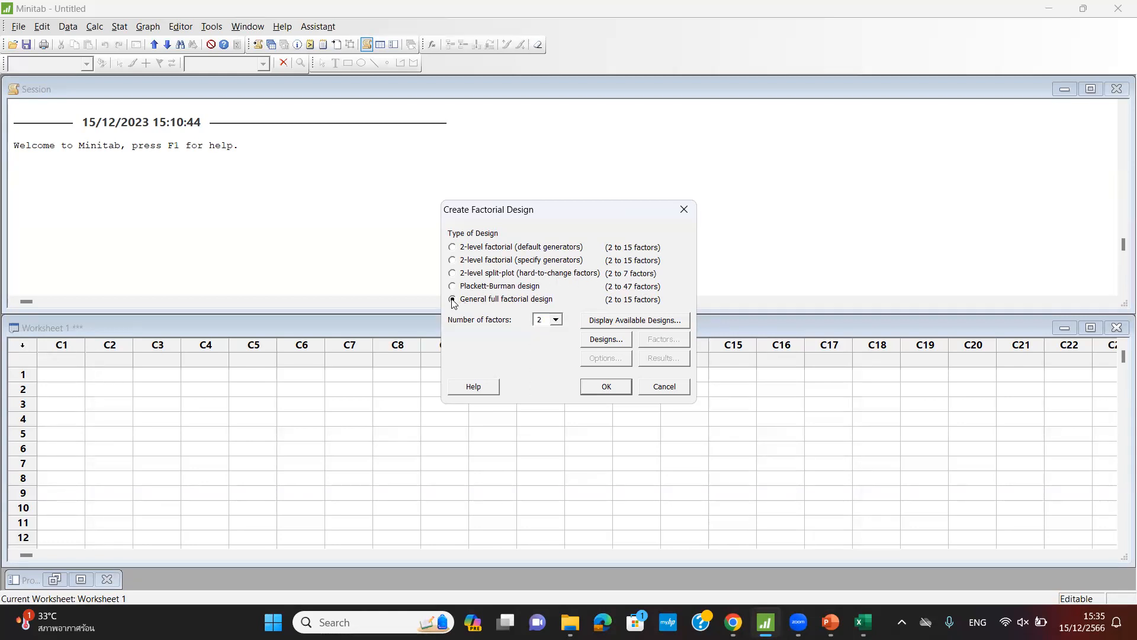
pyautogui.click(556, 320)
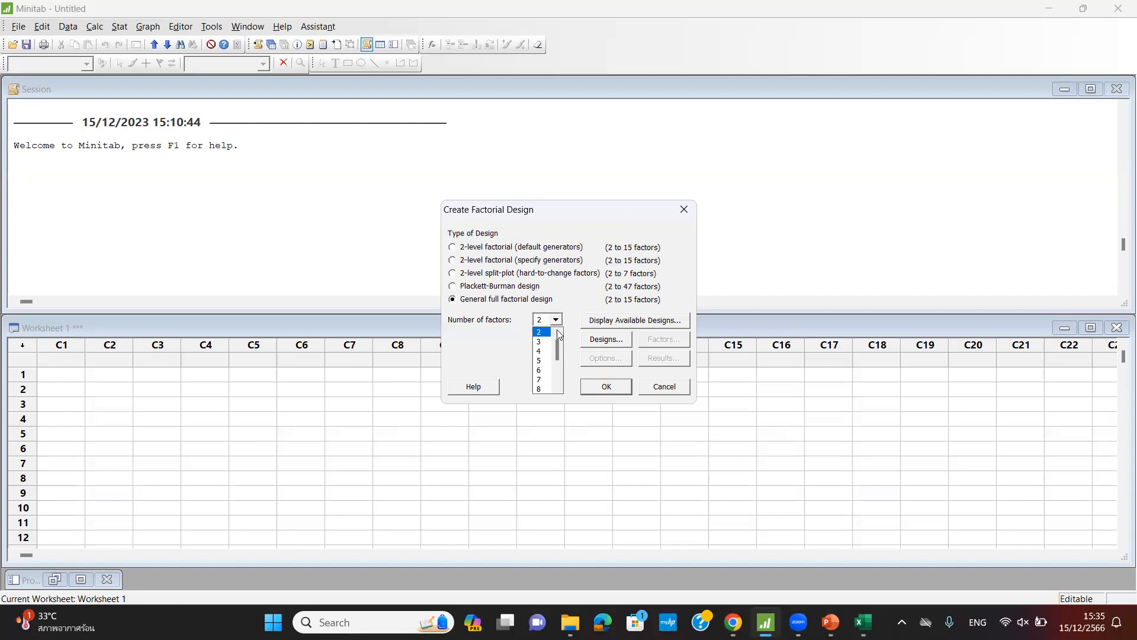
pyautogui.click(547, 350)
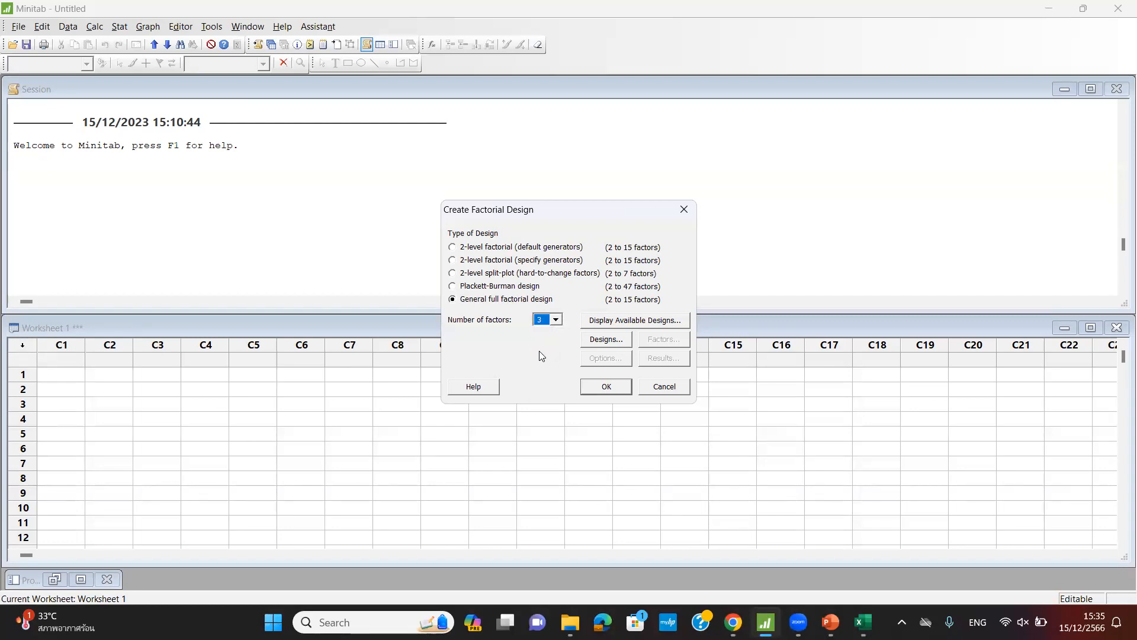
# Give factor A 3 levels and factors B and C 2 levels each, with 2 replicates
pyautogui.click(597, 343)
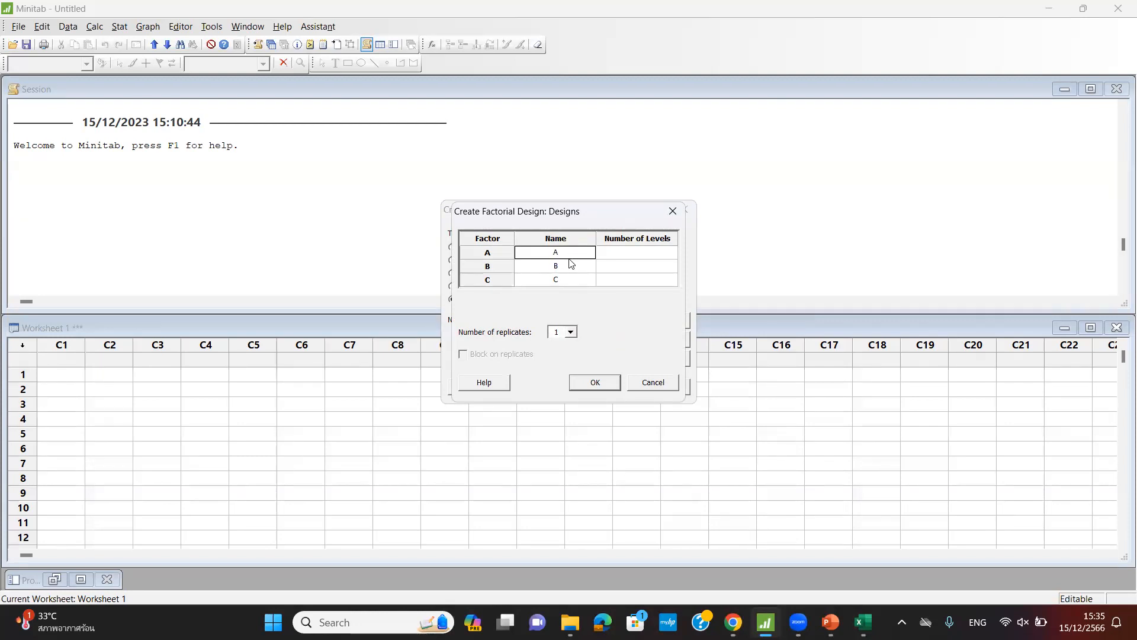
pyautogui.click(641, 258)
pyautogui.write('3')
pyautogui.click(656, 271)
pyautogui.write('2')
pyautogui.click(653, 279)
pyautogui.write('2')
pyautogui.click(571, 332)
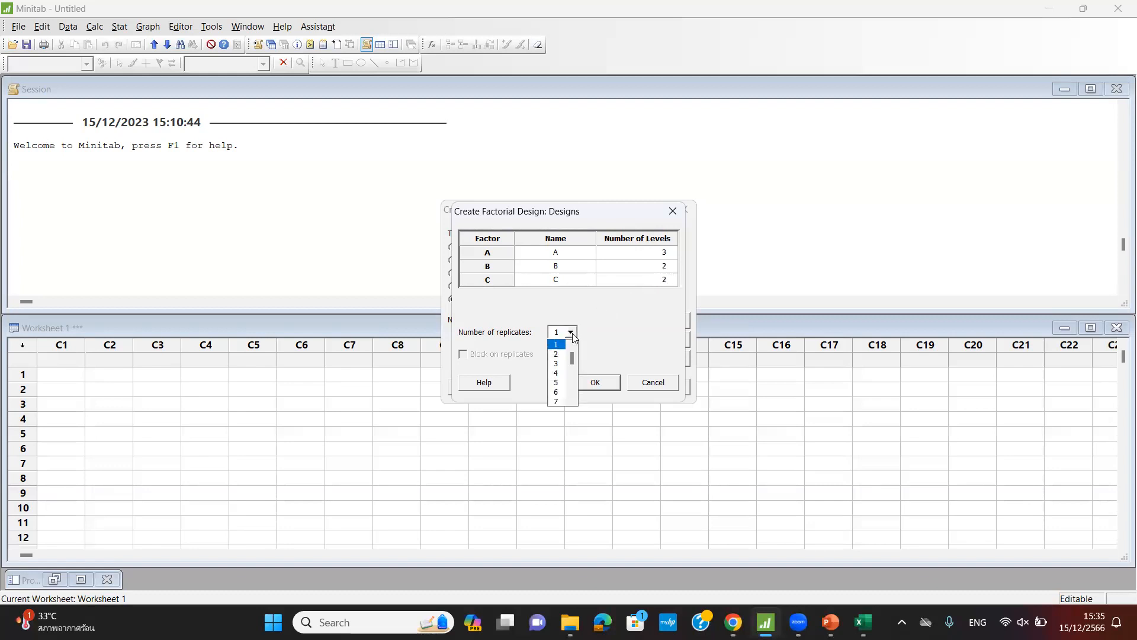
pyautogui.click(559, 356)
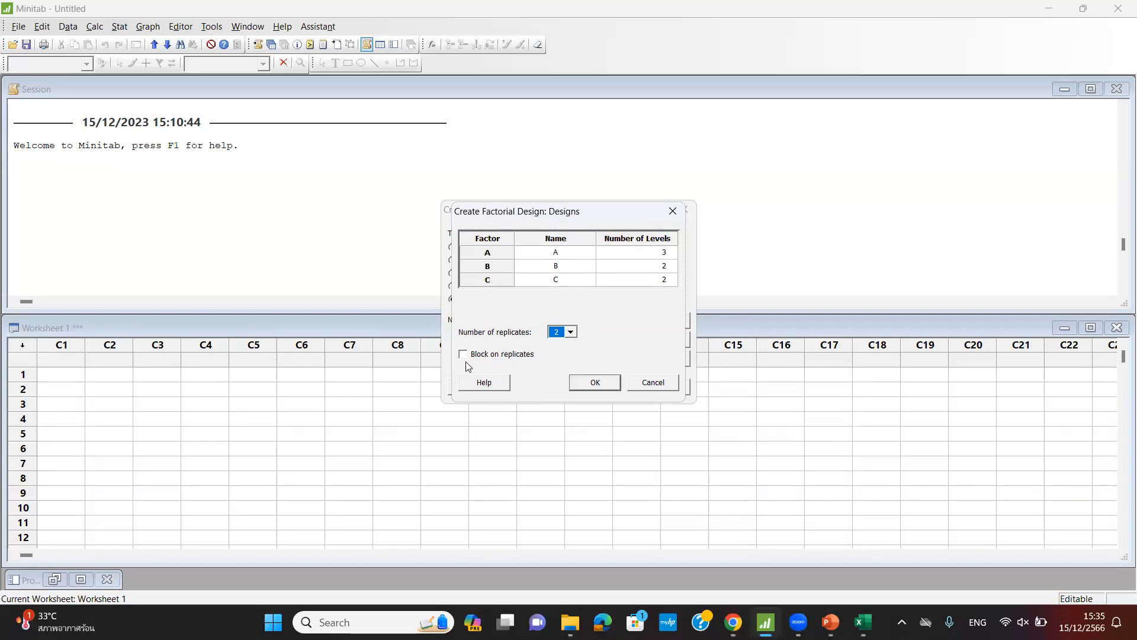
pyautogui.click(588, 383)
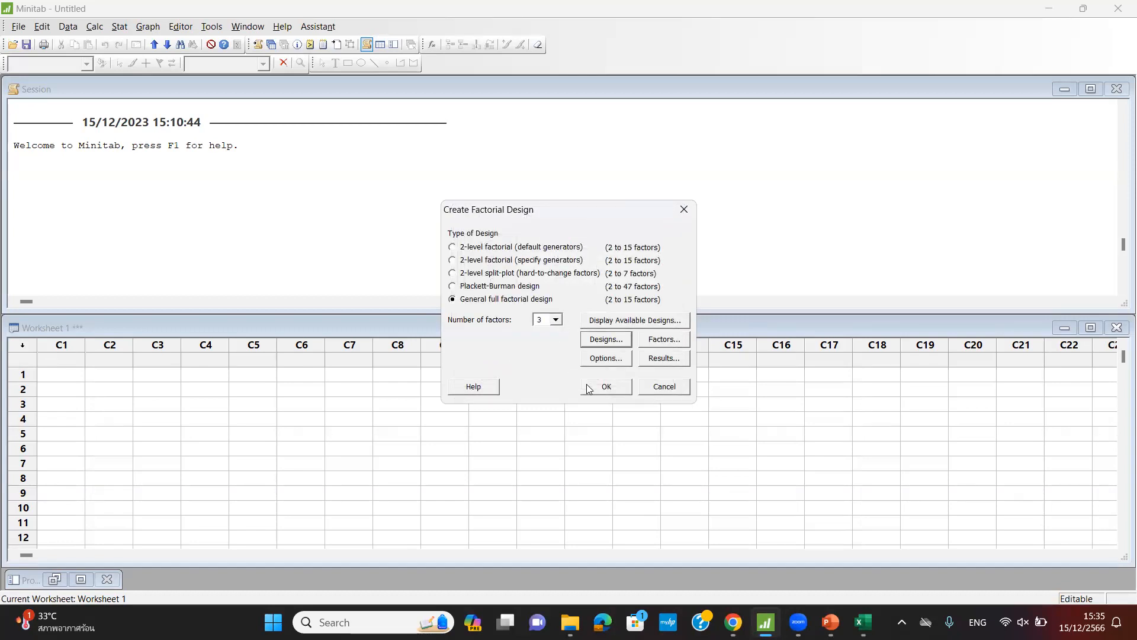
# Name factors A, B and C as %C, Pressure and Speed
pyautogui.click(653, 344)
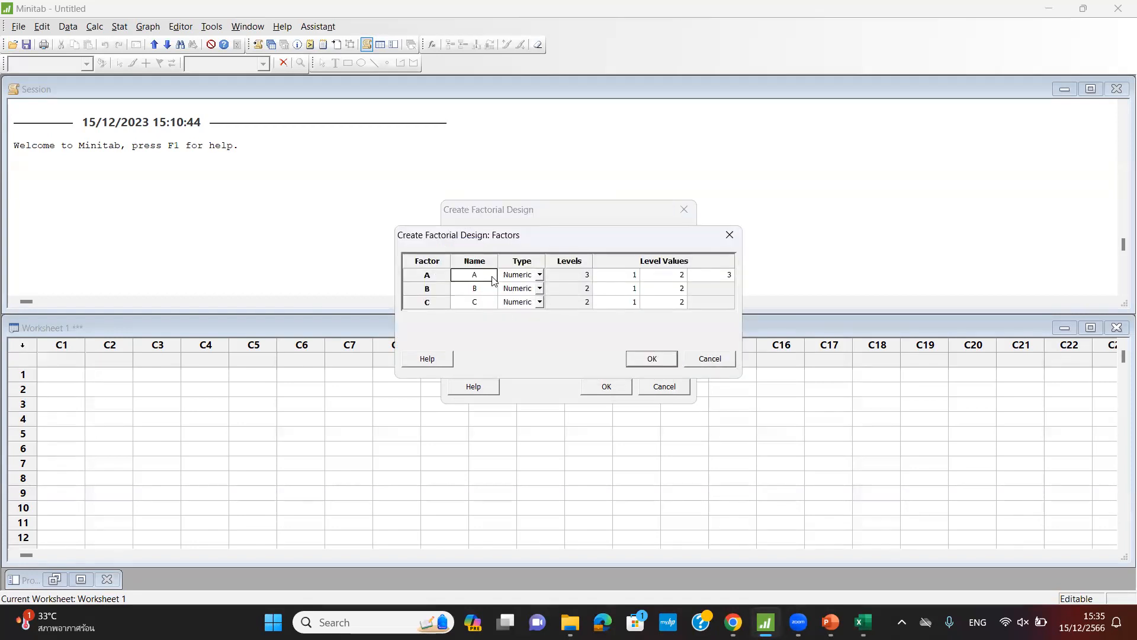
pyautogui.click(477, 276)
pyautogui.doubleClick(480, 275)
pyautogui.write('%C')
pyautogui.click(481, 288)
pyautogui.click(481, 288)
pyautogui.write('Pressure')
pyautogui.click(486, 300)
pyautogui.click(486, 299)
pyautogui.press('BackSpace')
pyautogui.write('Speed')
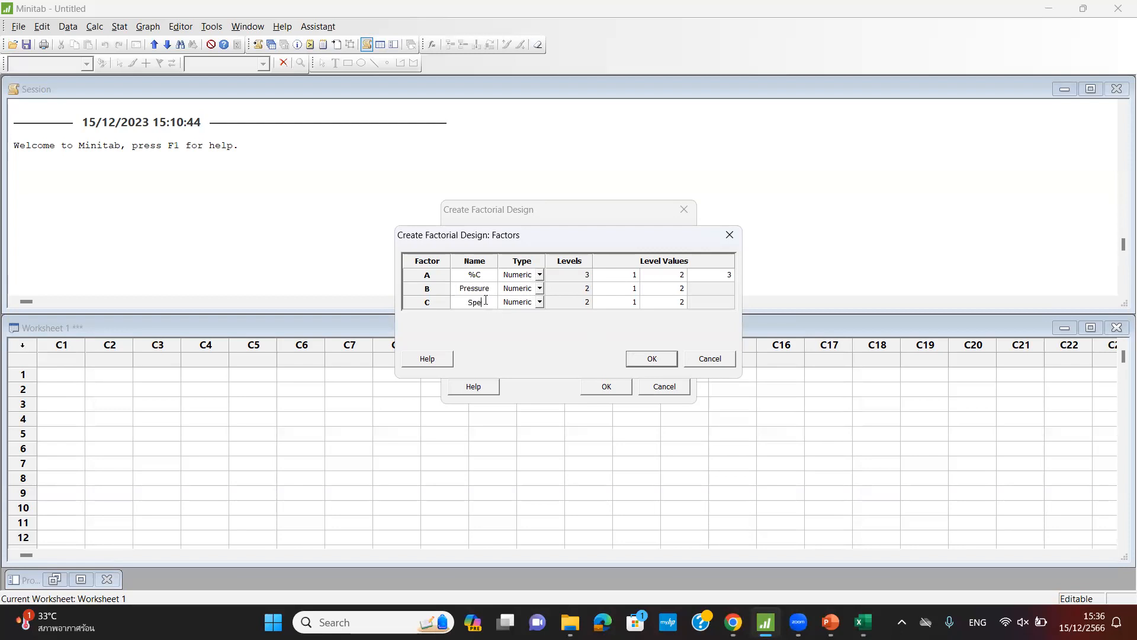
# Keep the %C factor numeric and set its level values to 10, 12 and 14
pyautogui.click(539, 274)
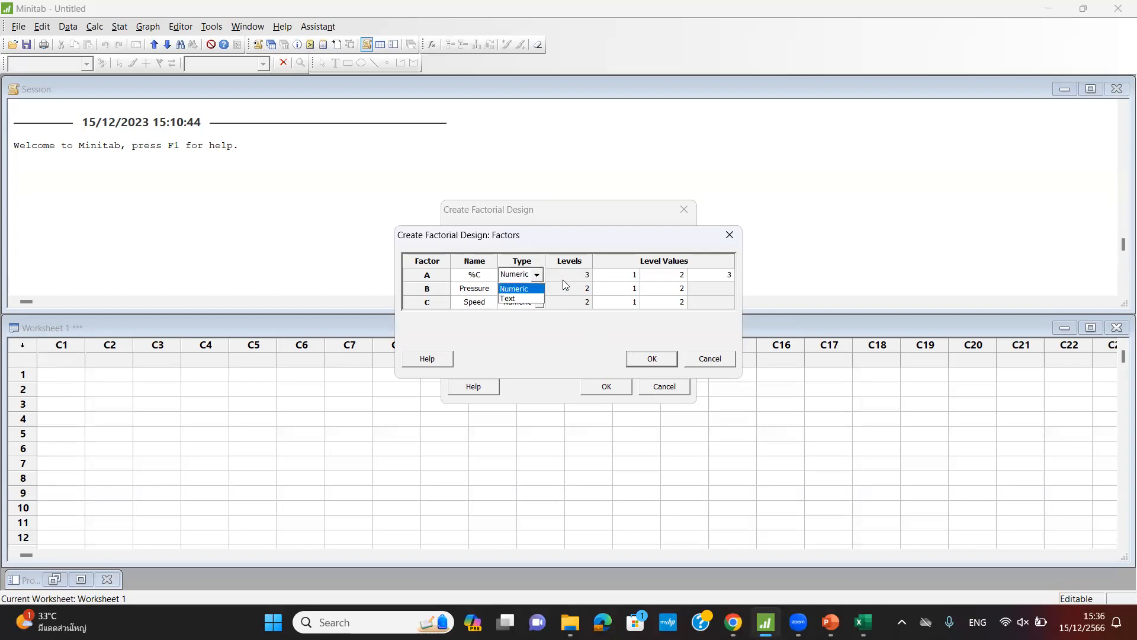
pyautogui.click(563, 278)
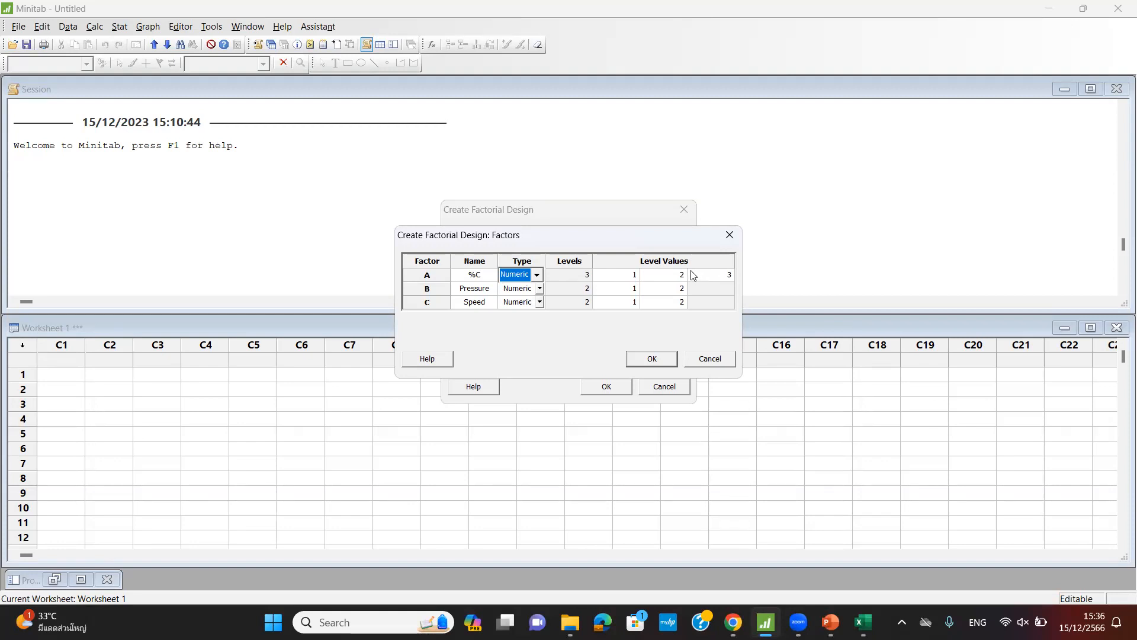
pyautogui.click(635, 278)
pyautogui.write('0')
pyautogui.click(662, 276)
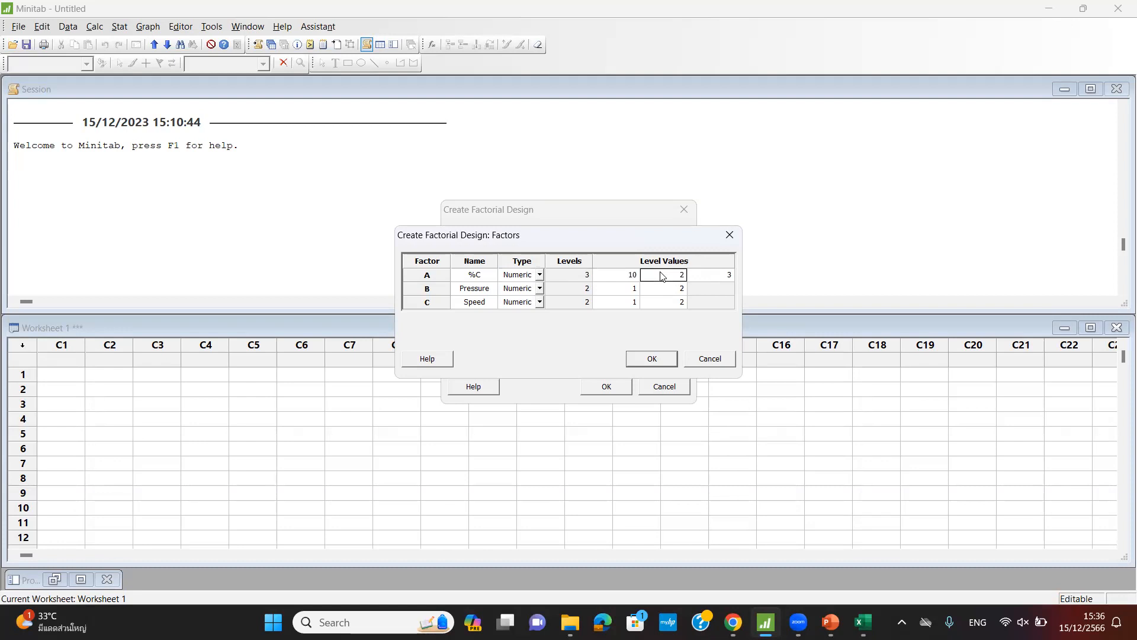
pyautogui.write('12')
pyautogui.click(723, 275)
pyautogui.write('14')
# Set the Pressure levels to 25 and 30 and the Speed levels to 200 and 250, and accept the factor settings
pyautogui.click(632, 296)
pyautogui.write('25')
pyautogui.click(666, 289)
pyautogui.write('30')
pyautogui.click(633, 304)
pyautogui.write('200')
pyautogui.click(666, 302)
pyautogui.write('250')
pyautogui.click(653, 359)
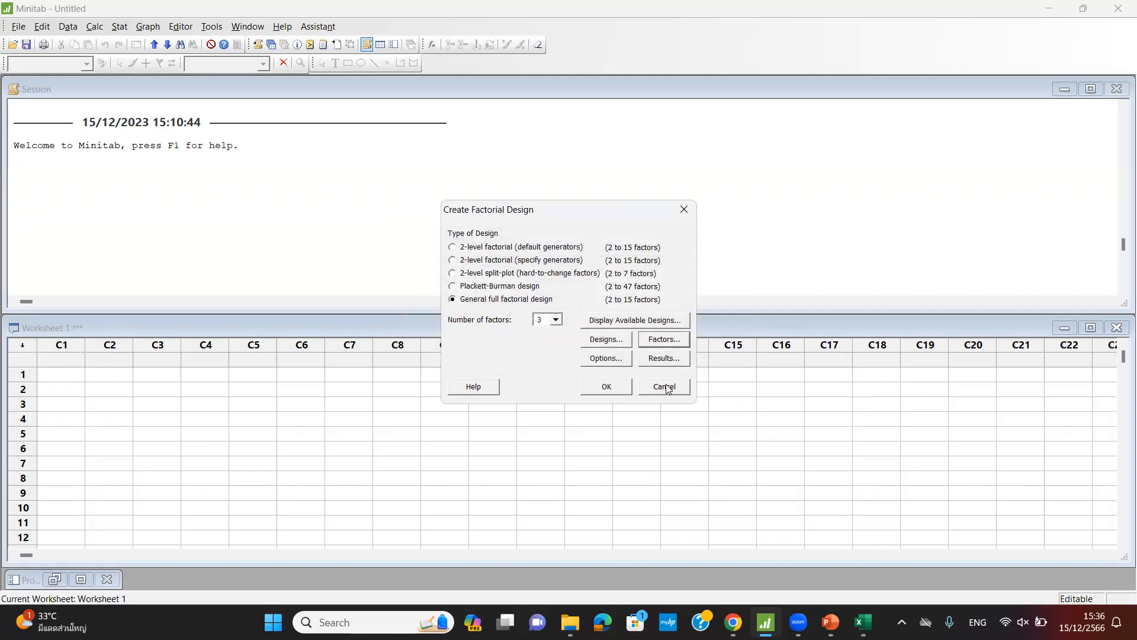
# Turn off run randomization, keep the summary table as printed result, and generate the design
pyautogui.click(603, 364)
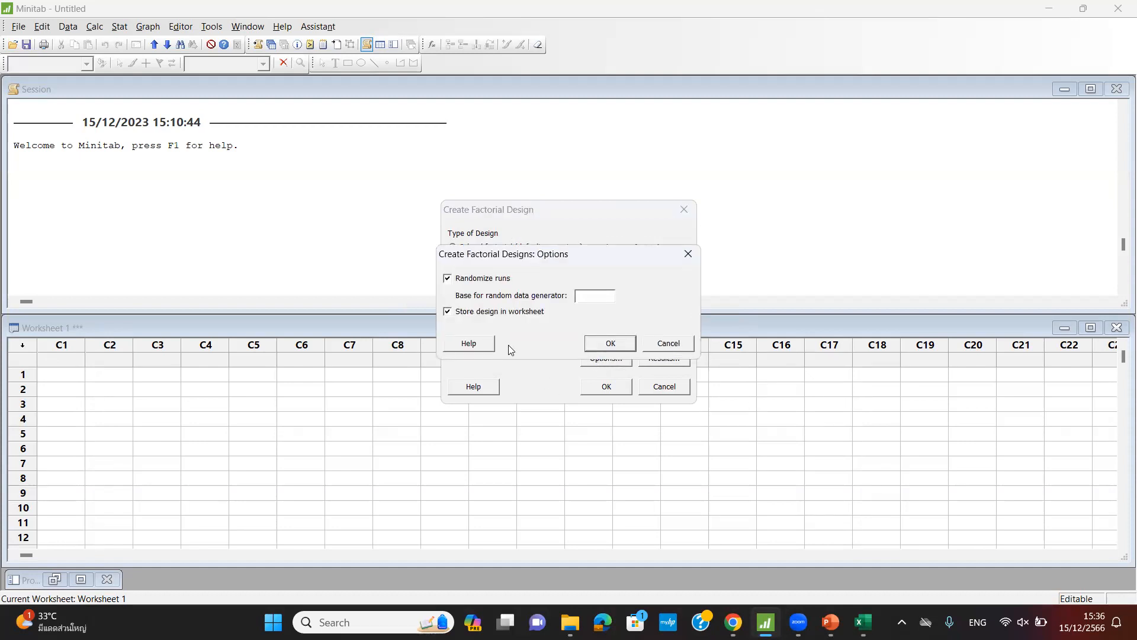
pyautogui.click(449, 279)
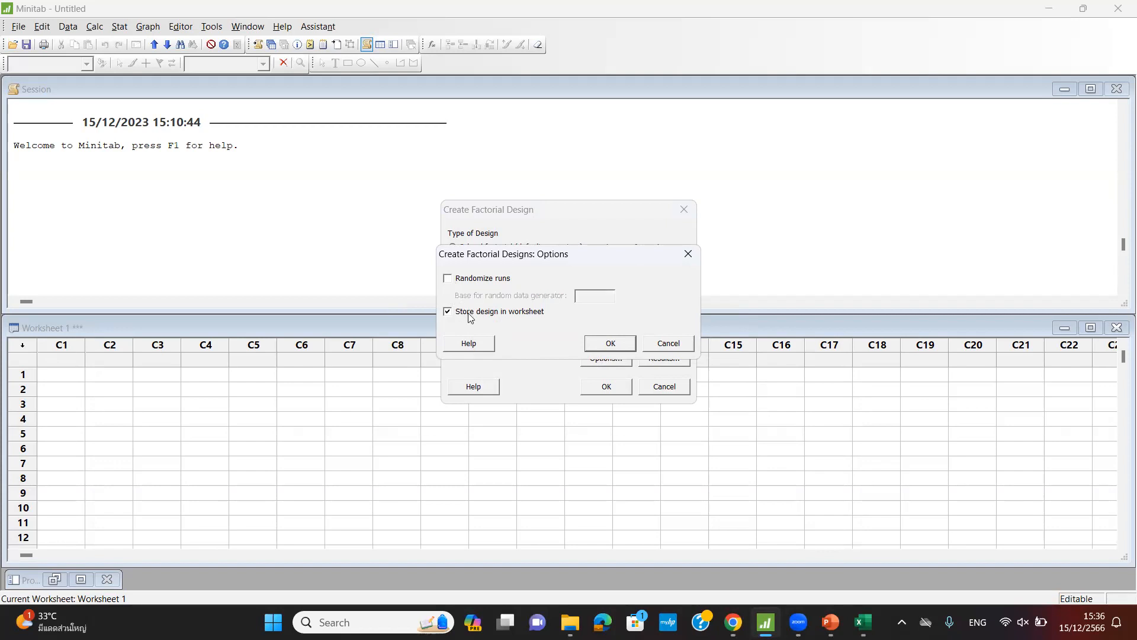
pyautogui.click(609, 342)
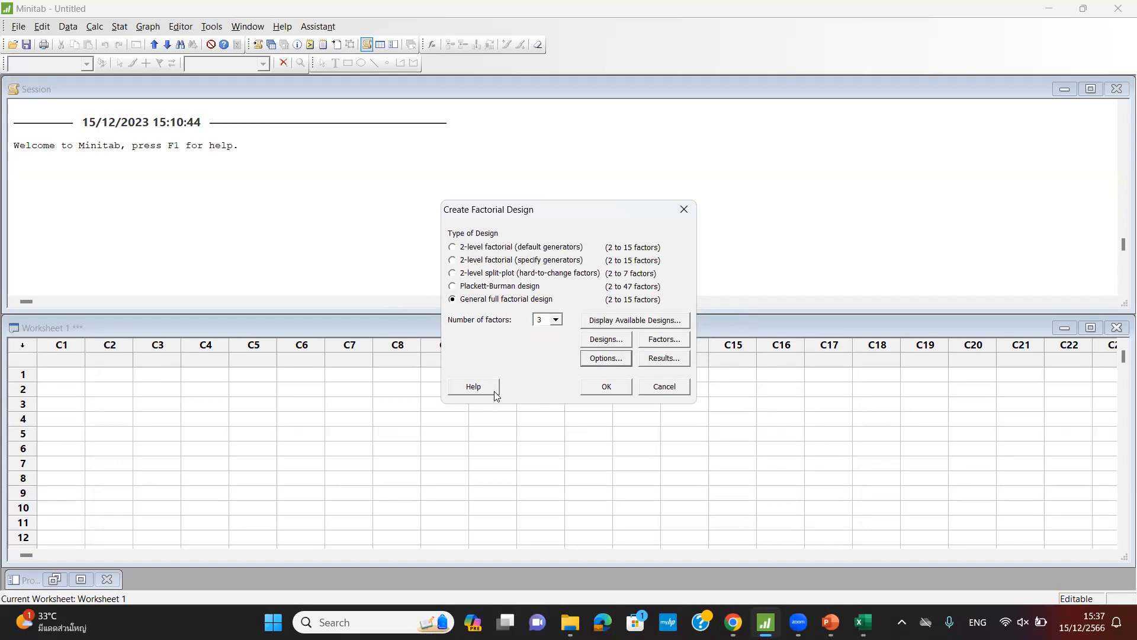
pyautogui.click(653, 359)
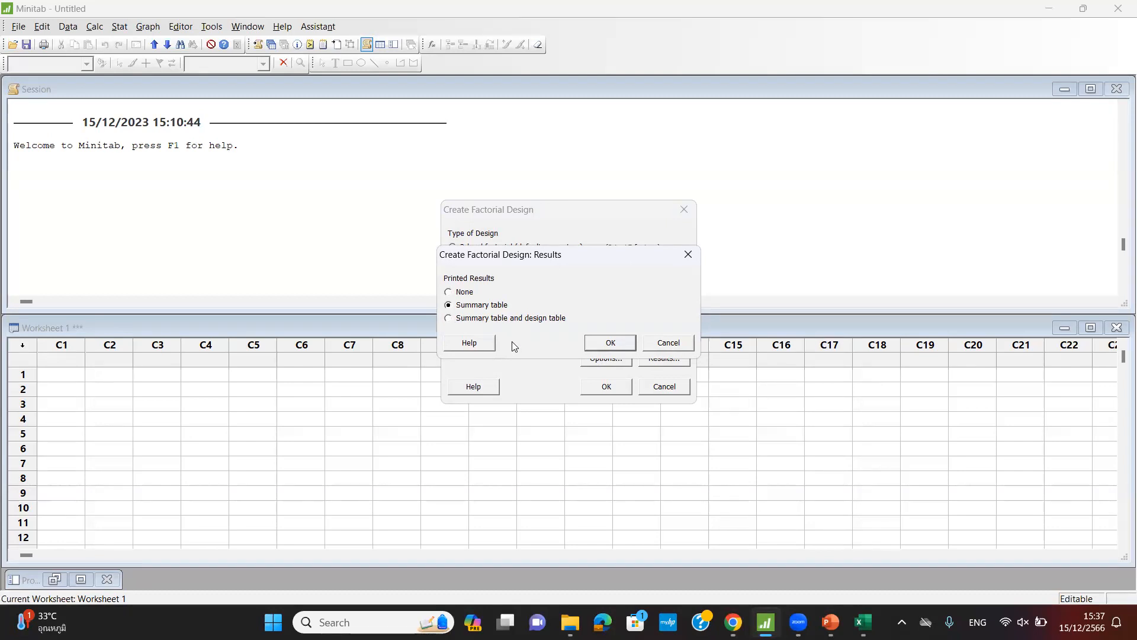
pyautogui.click(602, 344)
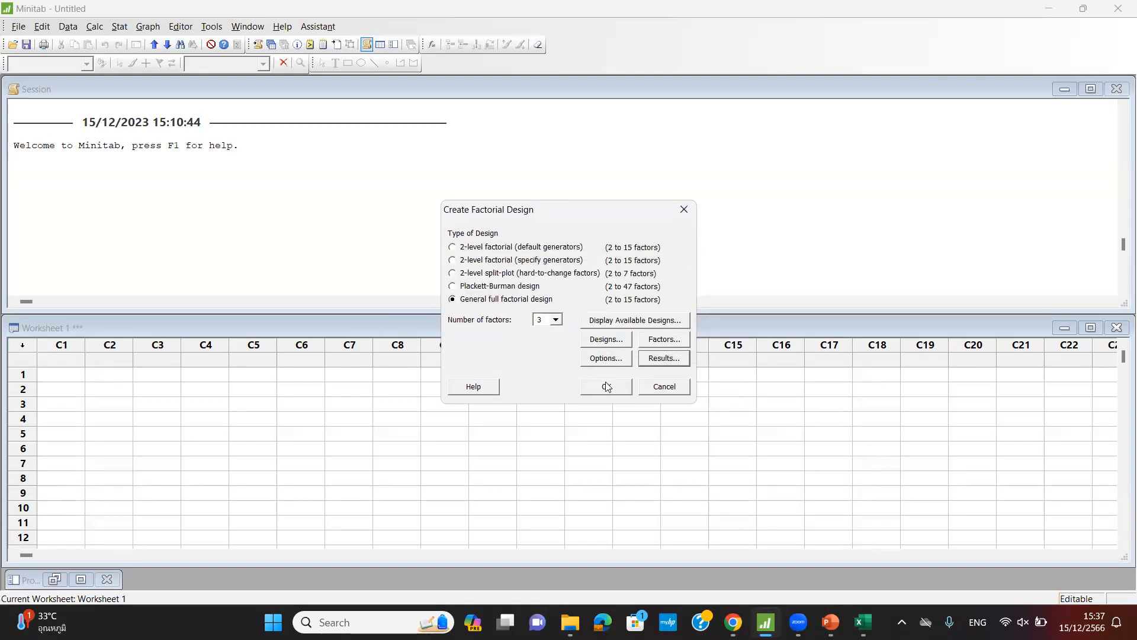
pyautogui.click(605, 390)
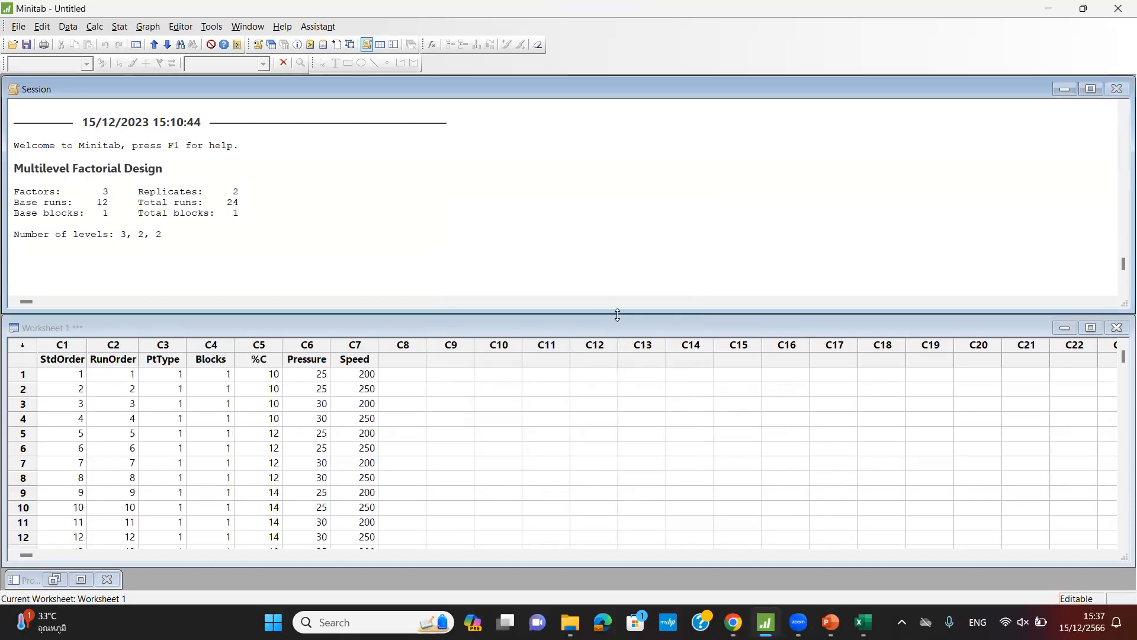
# Enlarge the worksheet area and examine the %C and Pressure settings of the first runs
pyautogui.moveTo(617, 315); pyautogui.dragTo(612, 157)
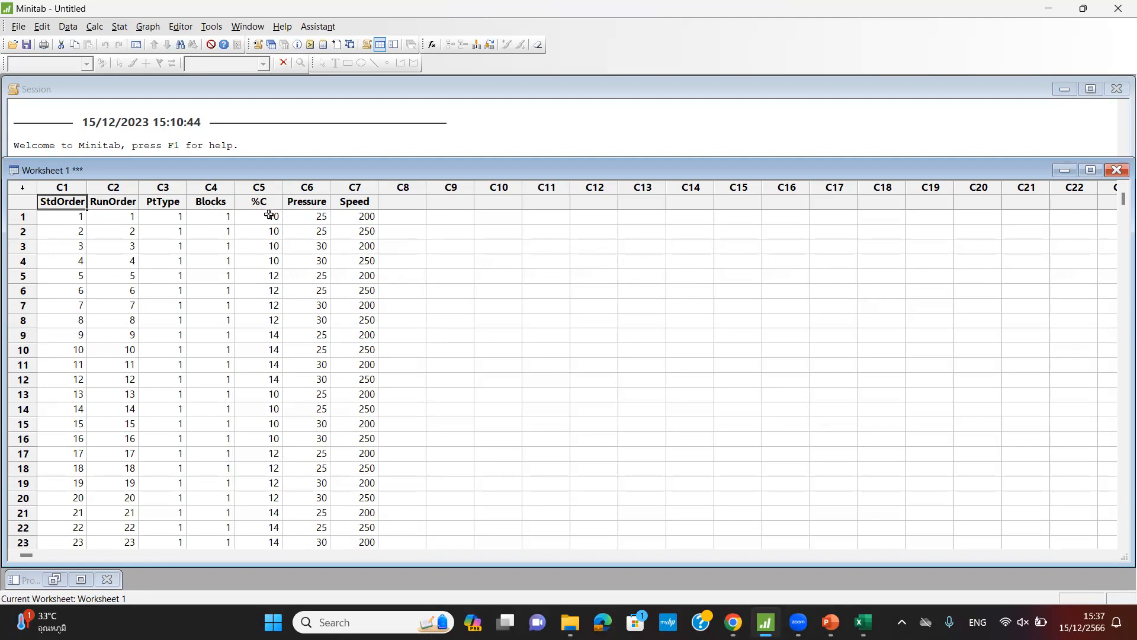
pyautogui.moveTo(270, 215); pyautogui.dragTo(268, 264)
pyautogui.moveTo(305, 216); pyautogui.dragTo(308, 233)
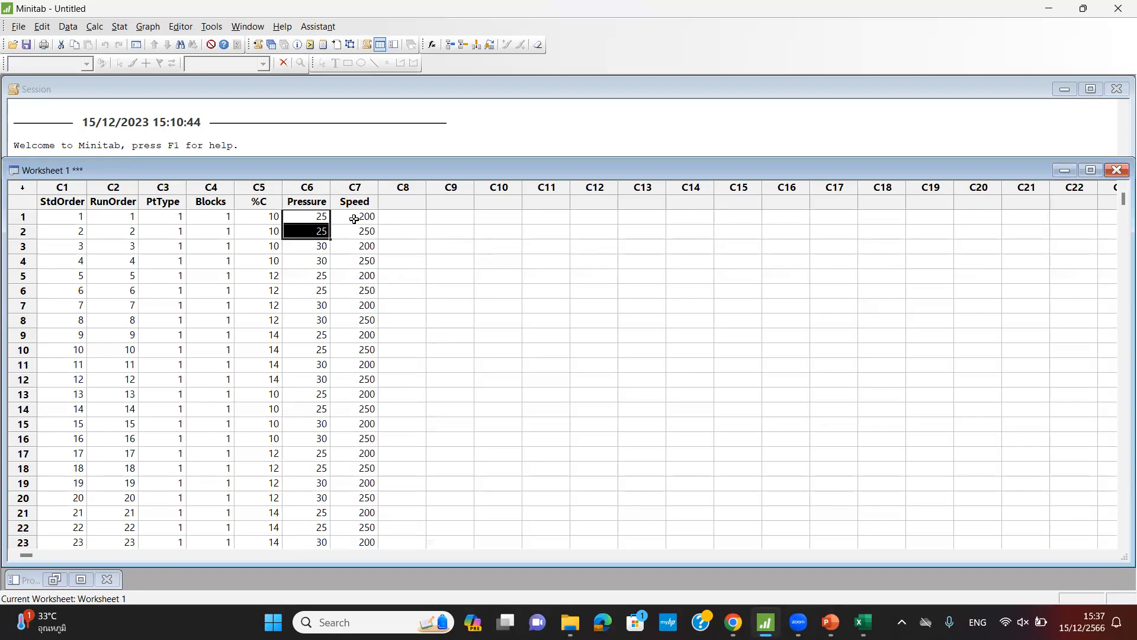
# Name the empty worksheet column C8 Response
pyautogui.click(406, 202)
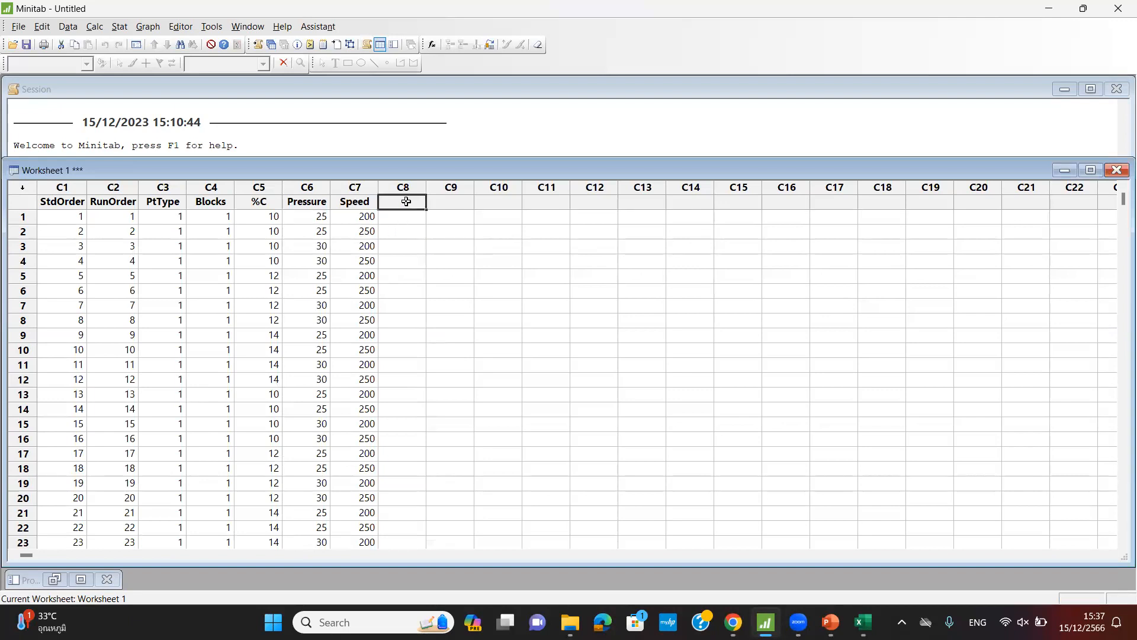
pyautogui.write('Resp')
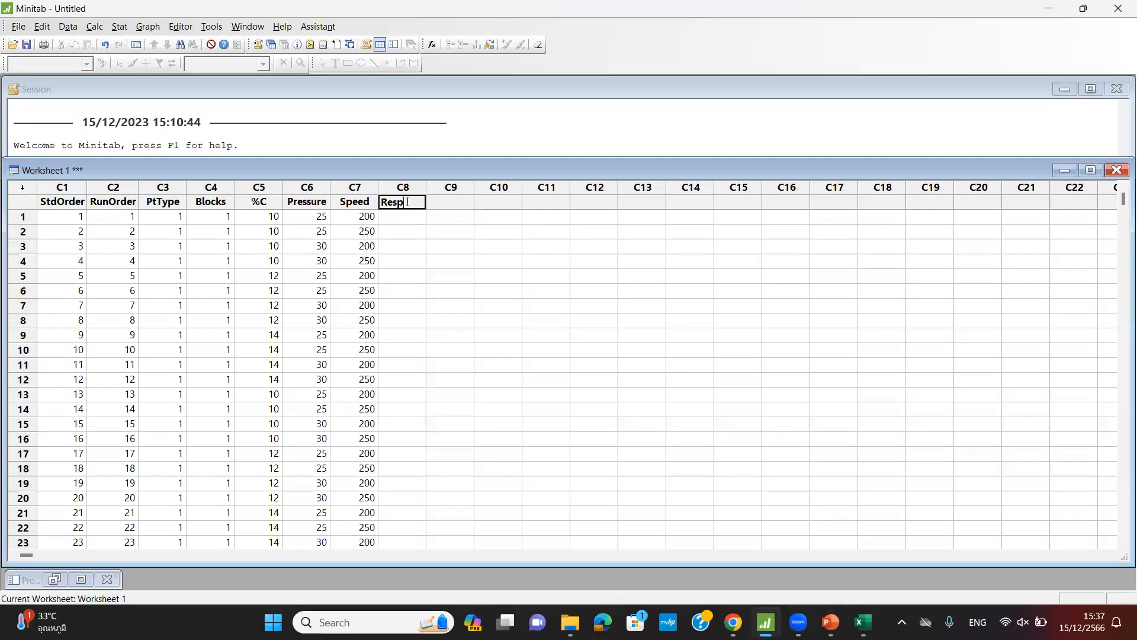
pyautogui.write('onse')
pyautogui.click(589, 307)
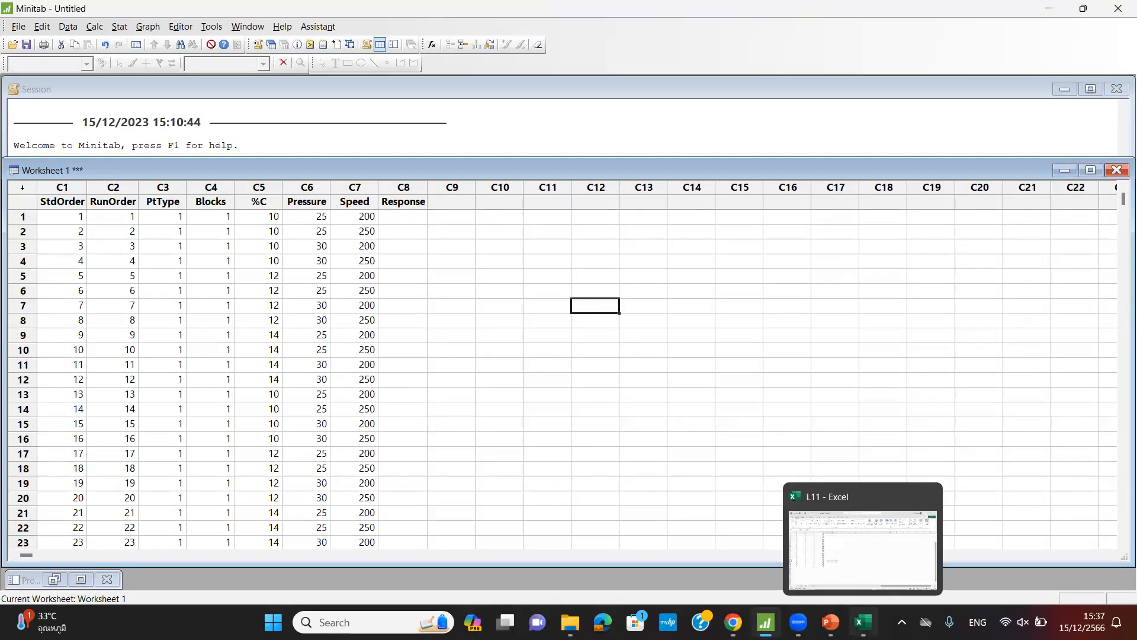
# Switch to the L11 workbook in Excel and, on sheet Ex1, set the column C heading to Speed and the column D heading to Response
pyautogui.click(862, 622)
pyautogui.click(97, 576)
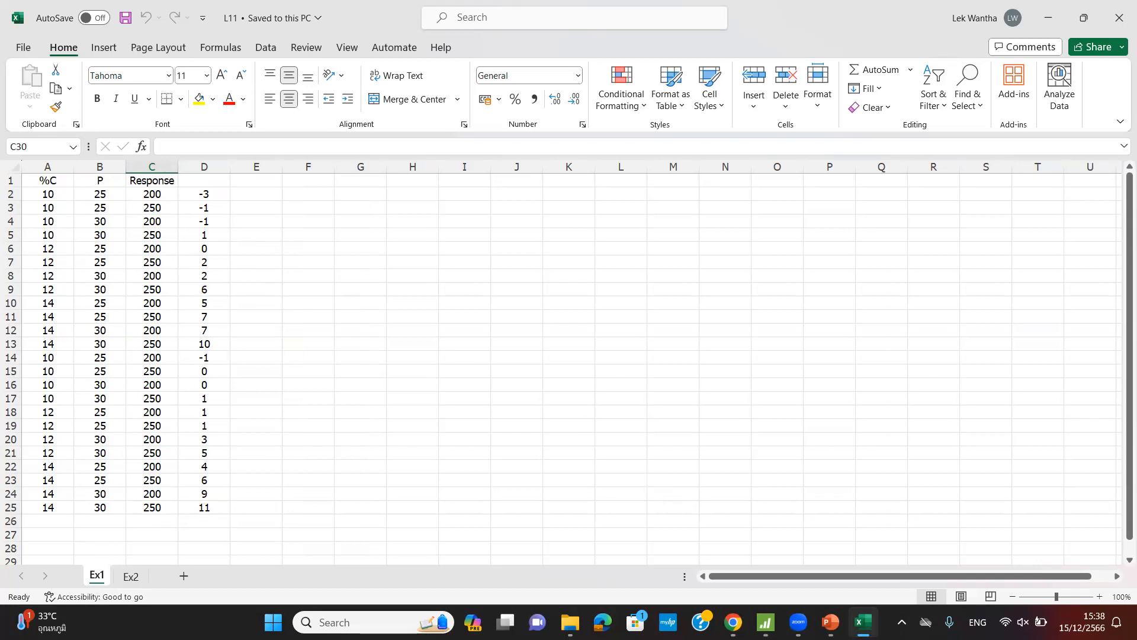
pyautogui.click(765, 622)
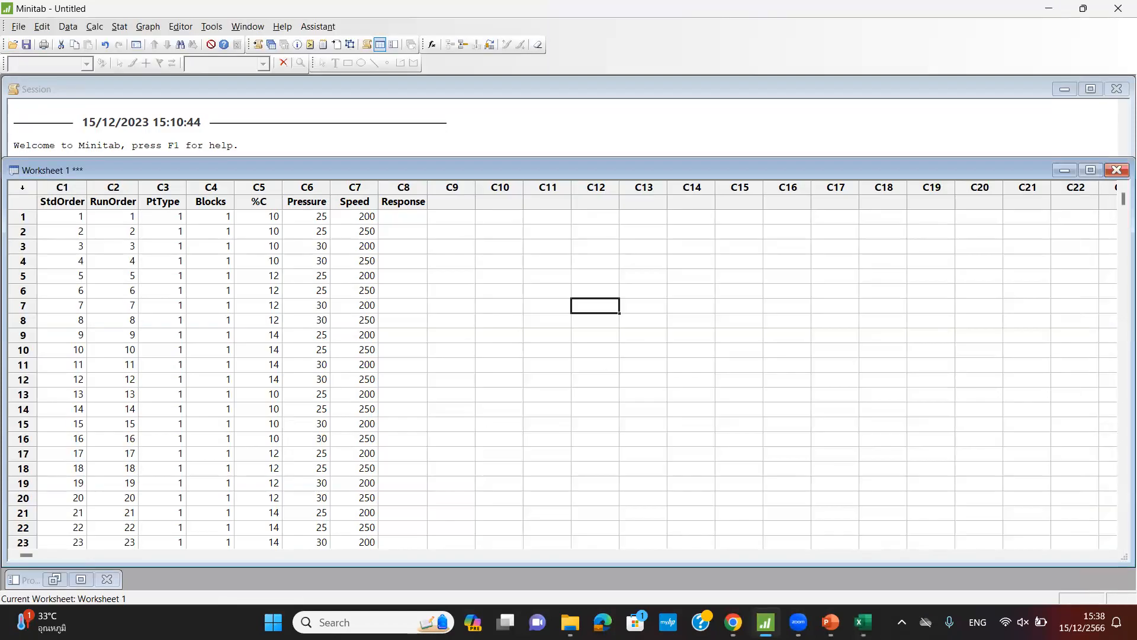
pyautogui.click(863, 622)
pyautogui.moveTo(206, 194); pyautogui.dragTo(207, 207)
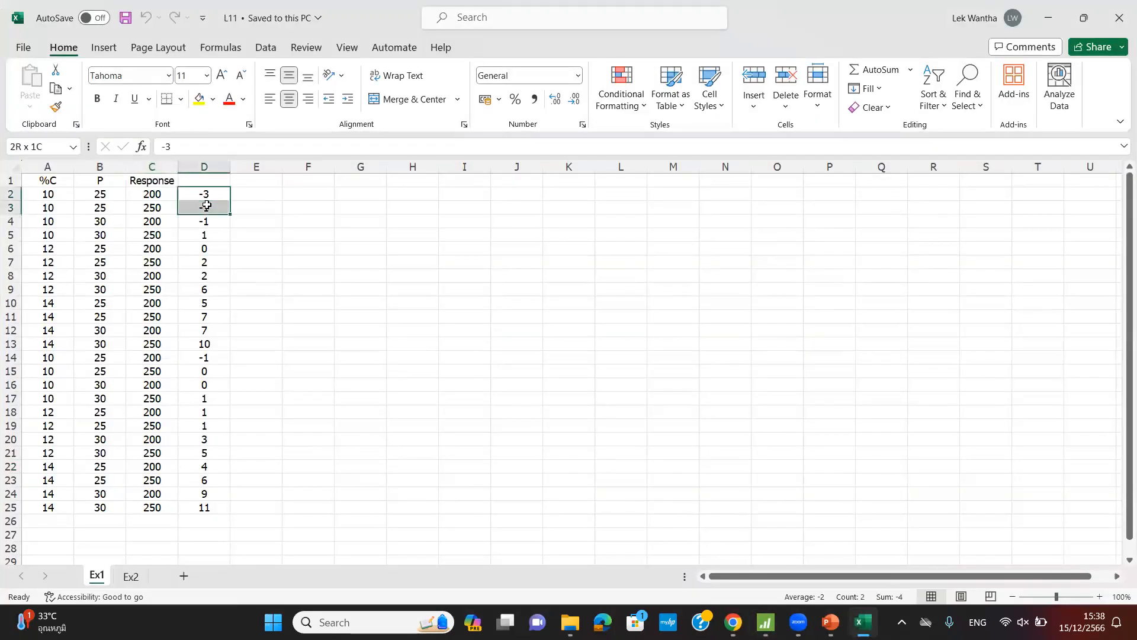
pyautogui.click(166, 180)
pyautogui.press('BackSpace')
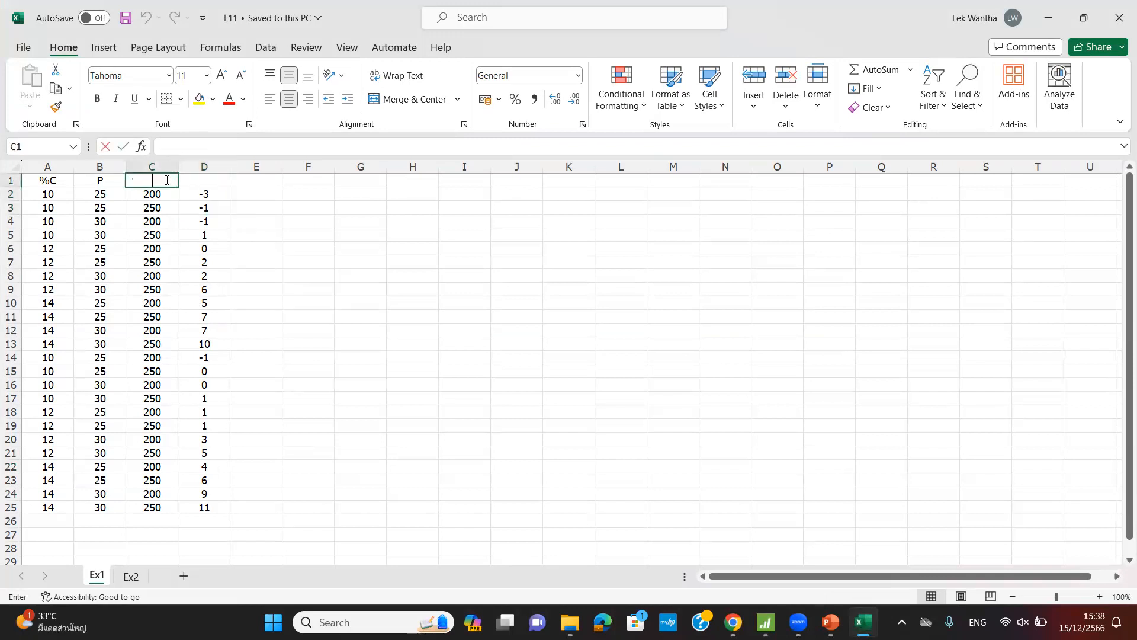
pyautogui.write('Speed')
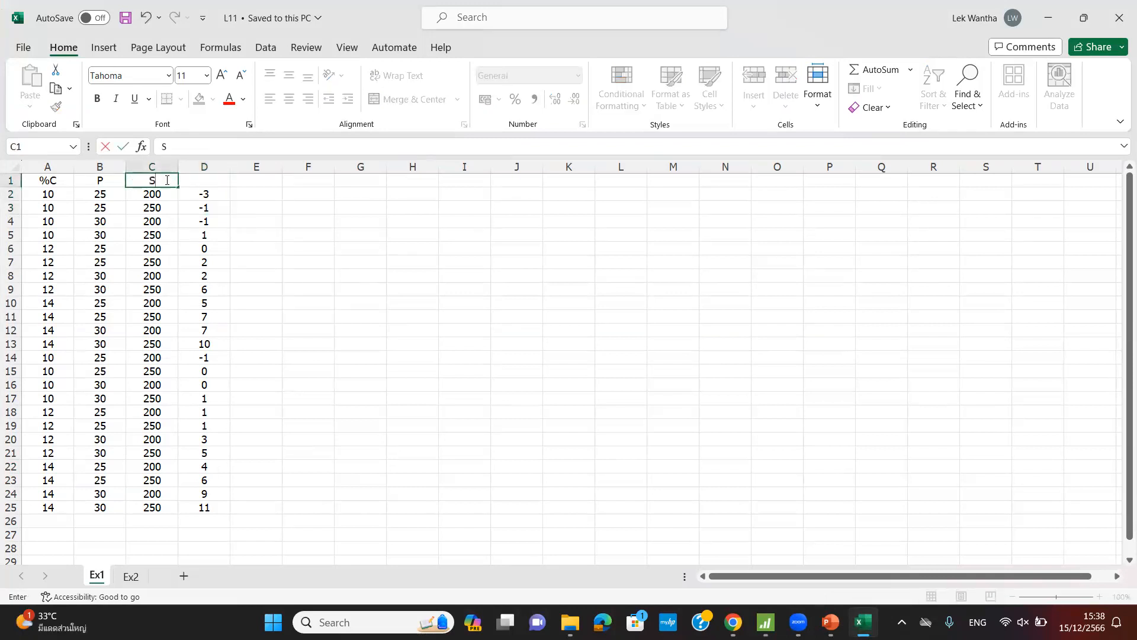
pyautogui.click(210, 185)
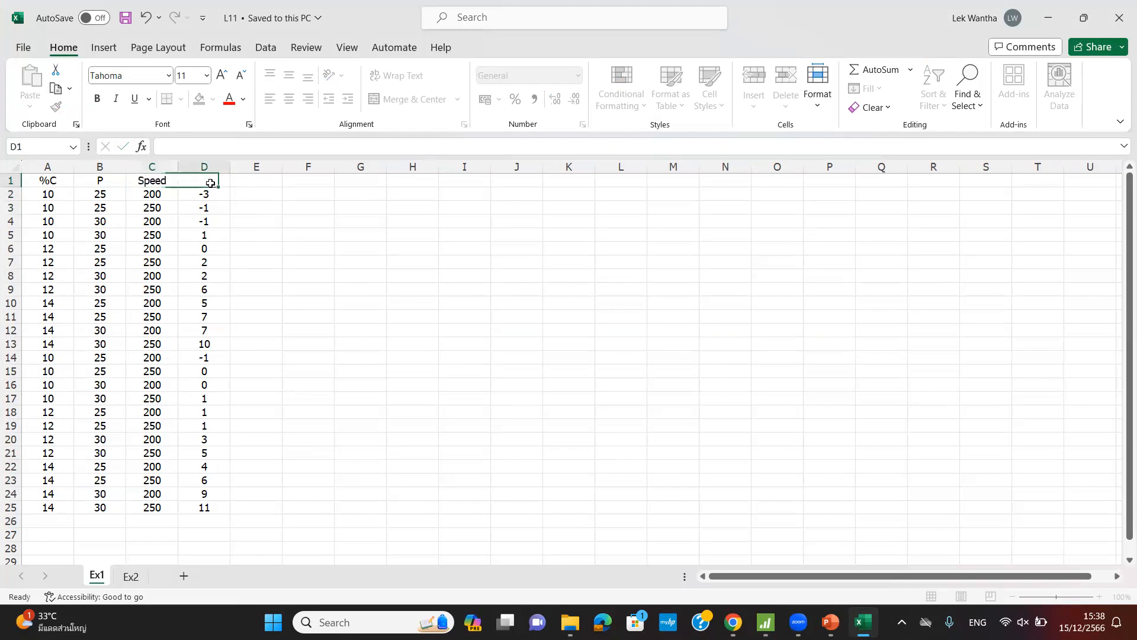
pyautogui.write('Response')
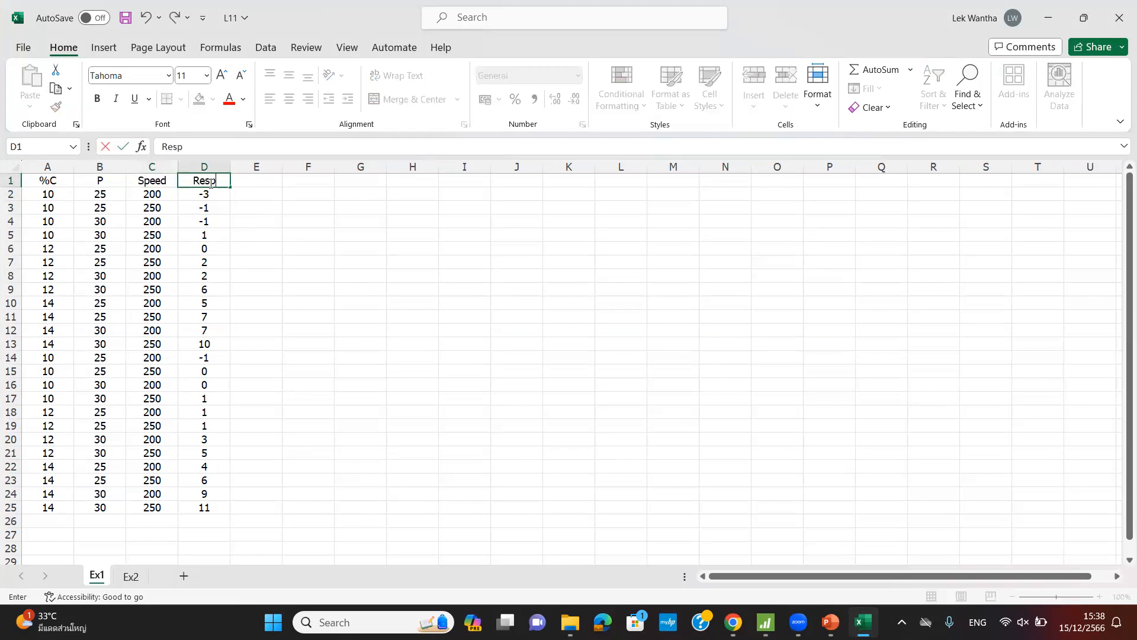
pyautogui.click(255, 261)
# Copy the response values in D2:D25 from Excel and paste them into Minitab's Response column starting at row 1
pyautogui.moveTo(215, 193); pyautogui.dragTo(202, 507)
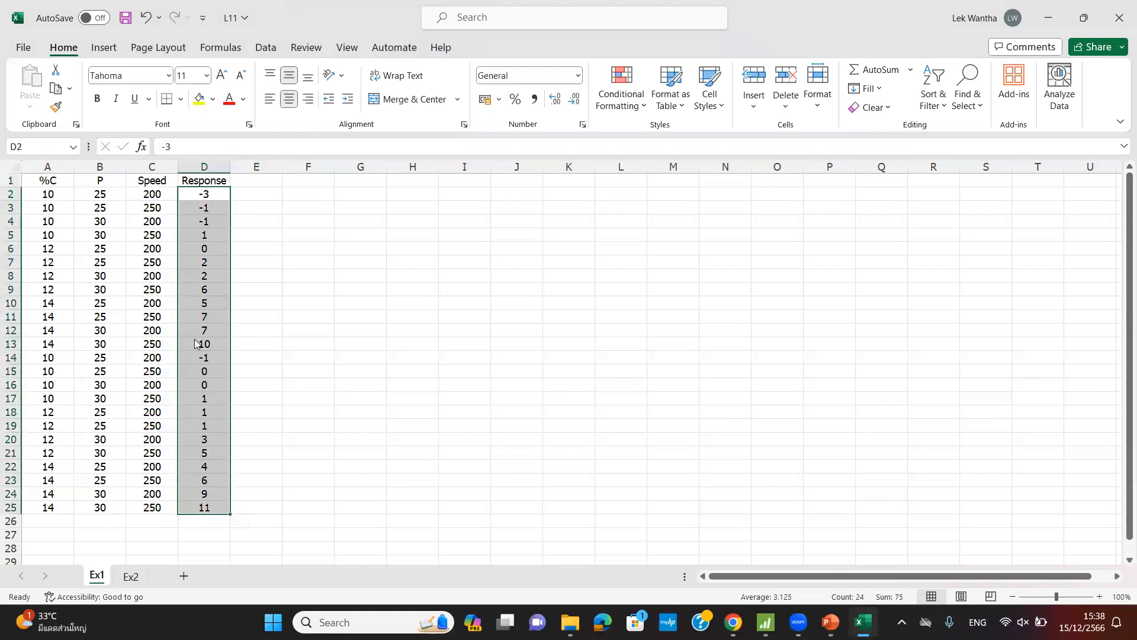
pyautogui.rightClick(197, 349)
pyautogui.click(240, 191)
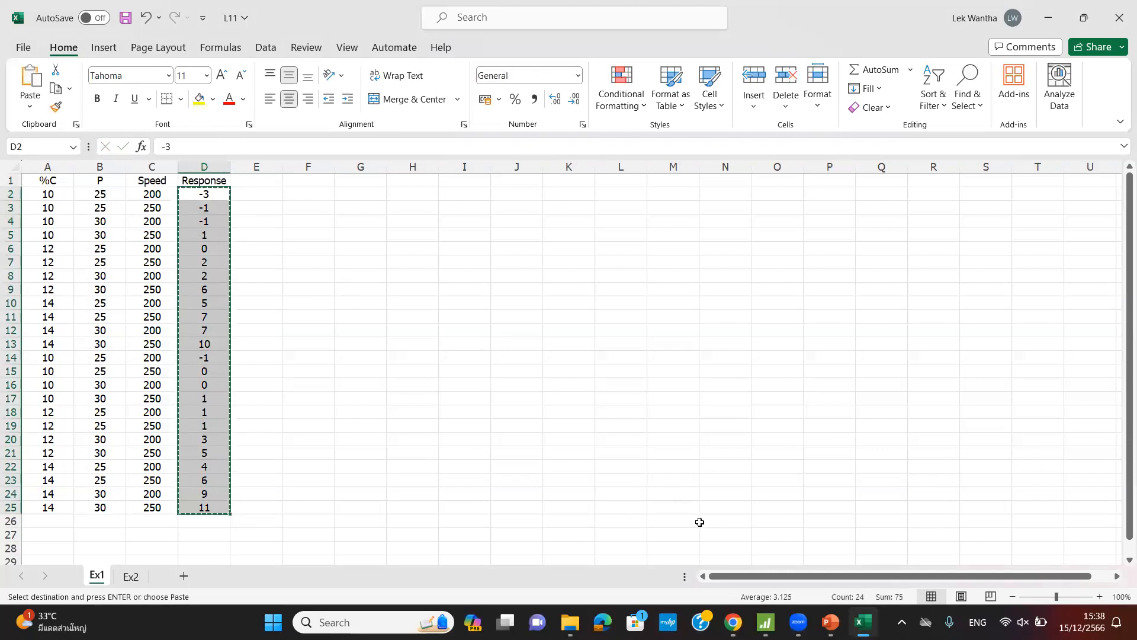
pyautogui.moveTo(766, 622)
pyautogui.click(764, 551)
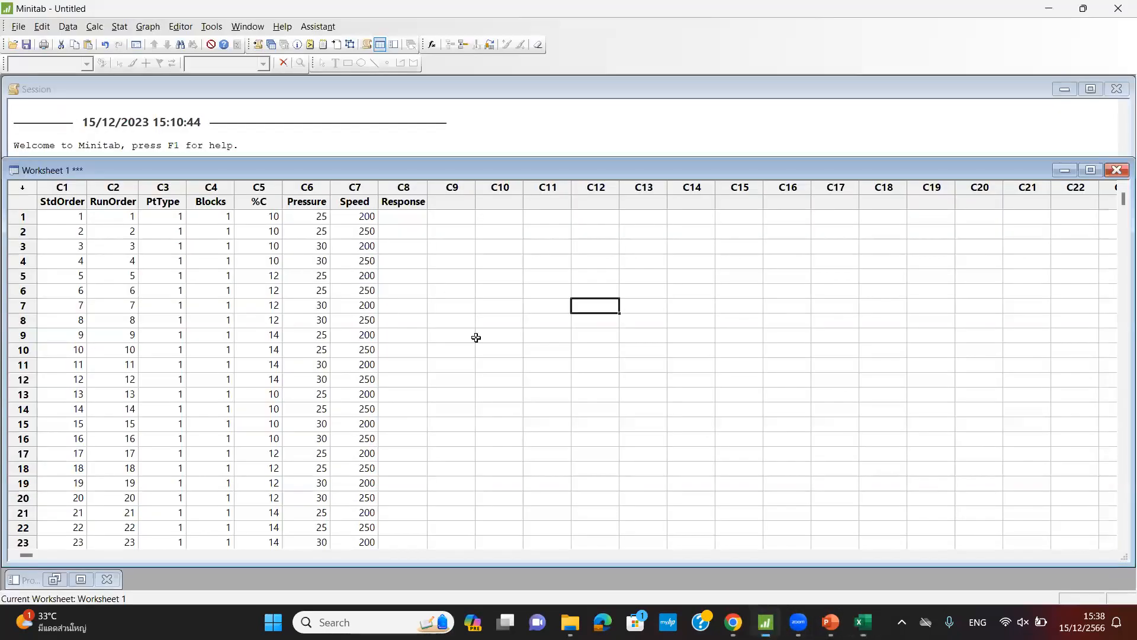
pyautogui.rightClick(407, 219)
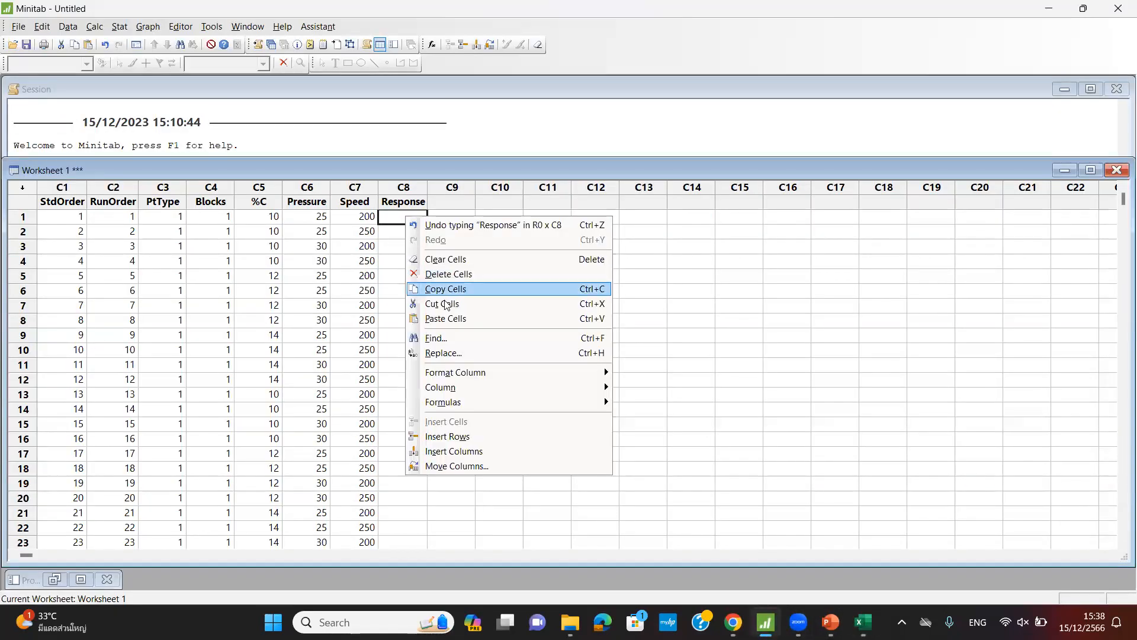
pyautogui.click(445, 318)
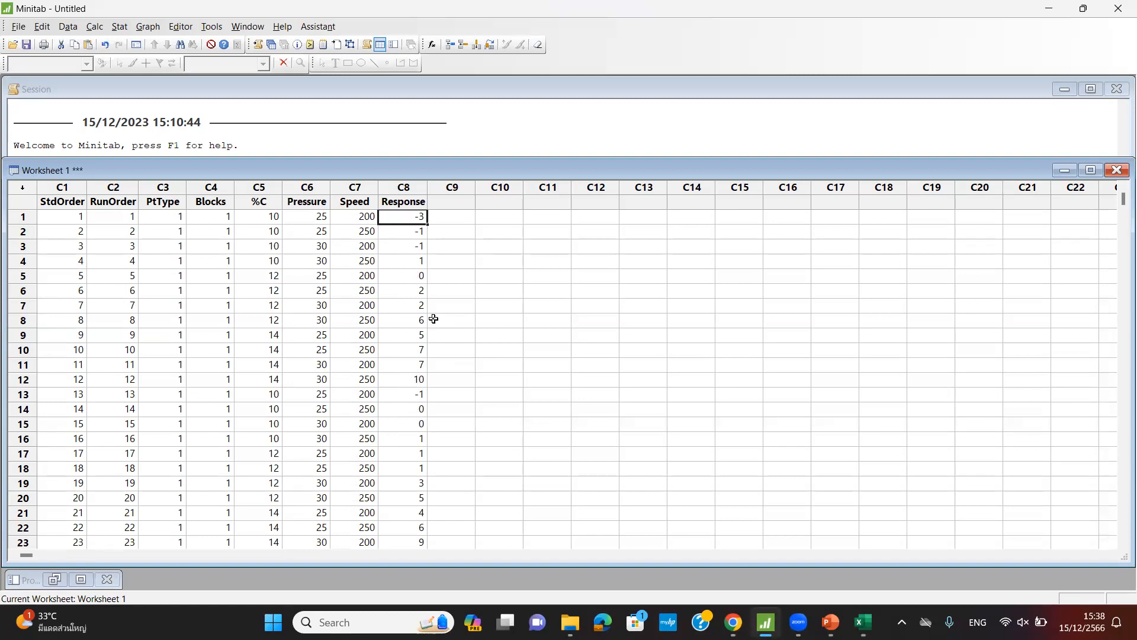
pyautogui.moveTo(835, 618)
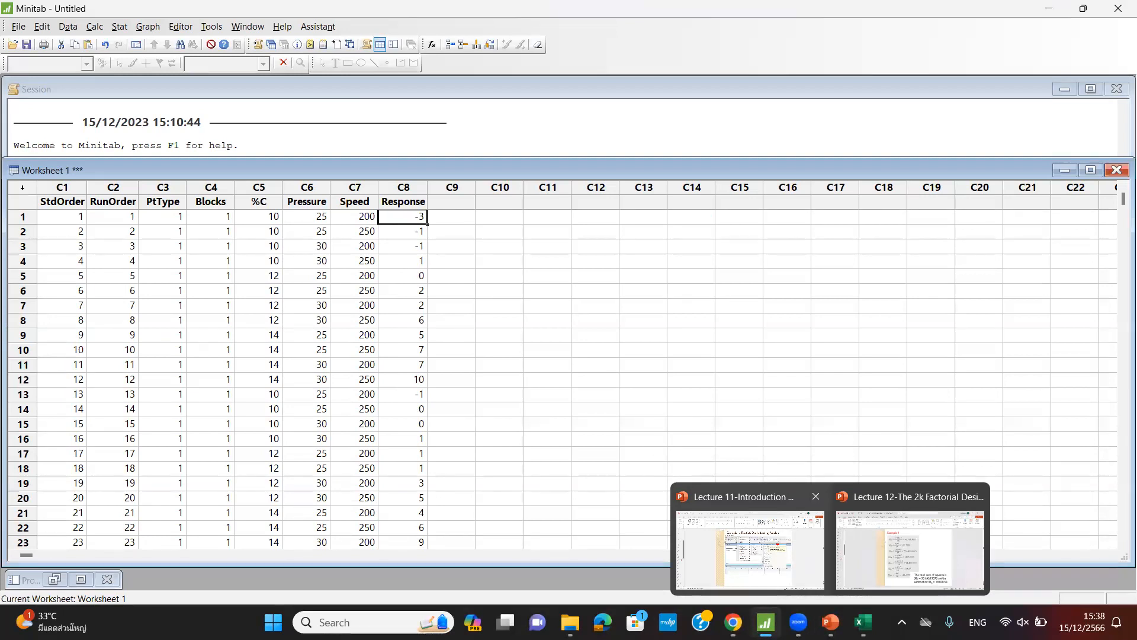
pyautogui.click(725, 421)
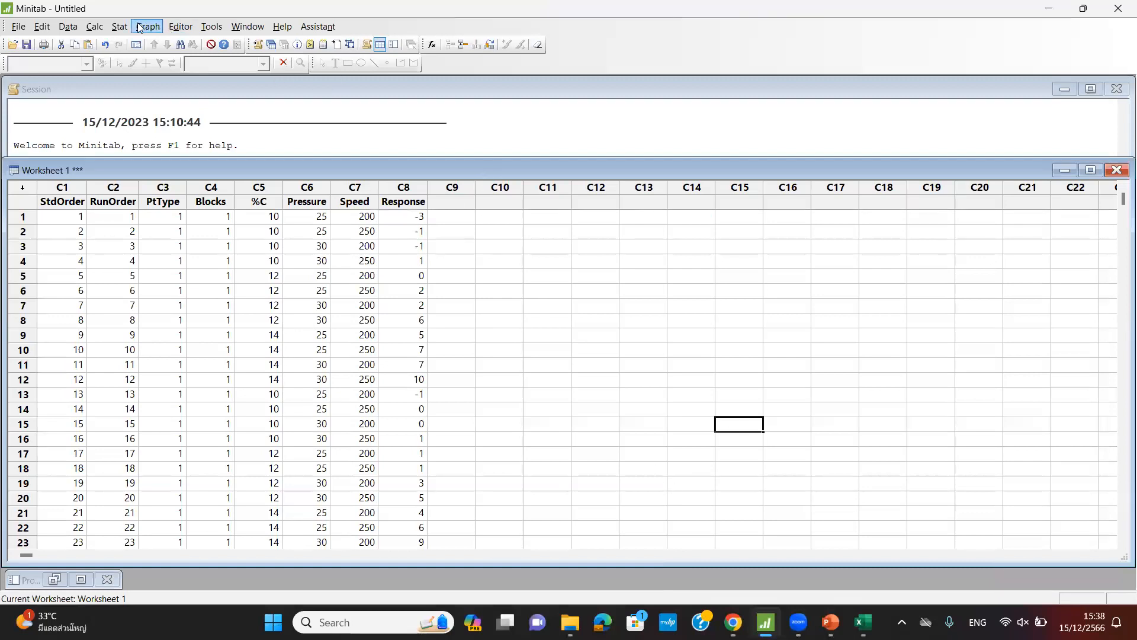
# Start Analyze Factorial Design for the DOE data and choose the Response column as the response
pyautogui.click(119, 27)
pyautogui.moveTo(147, 89)
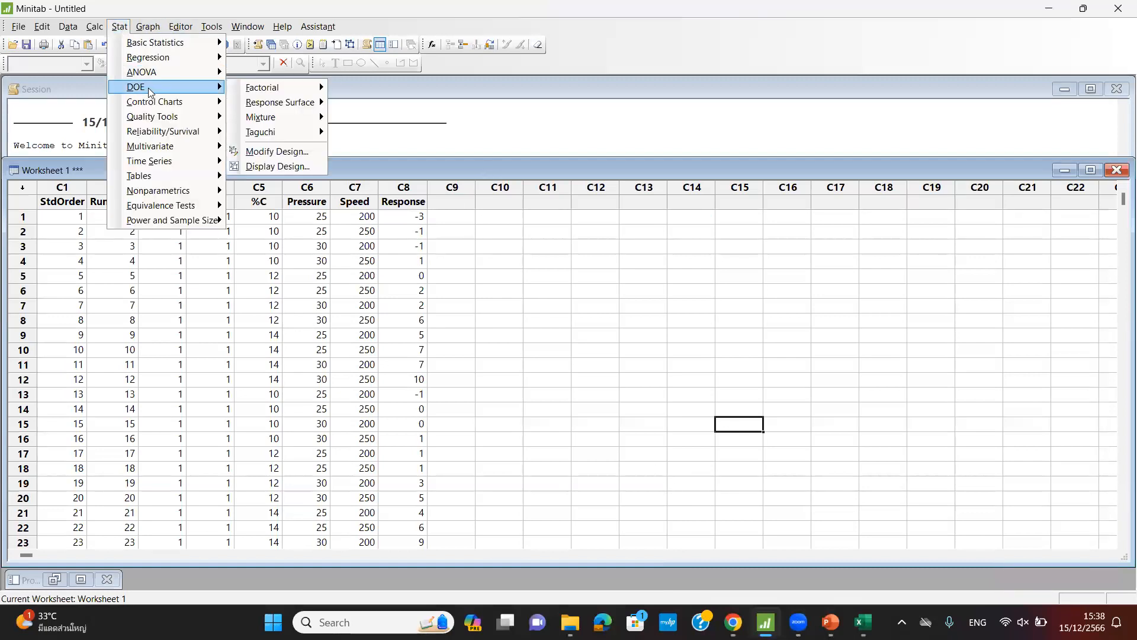
pyautogui.moveTo(258, 91)
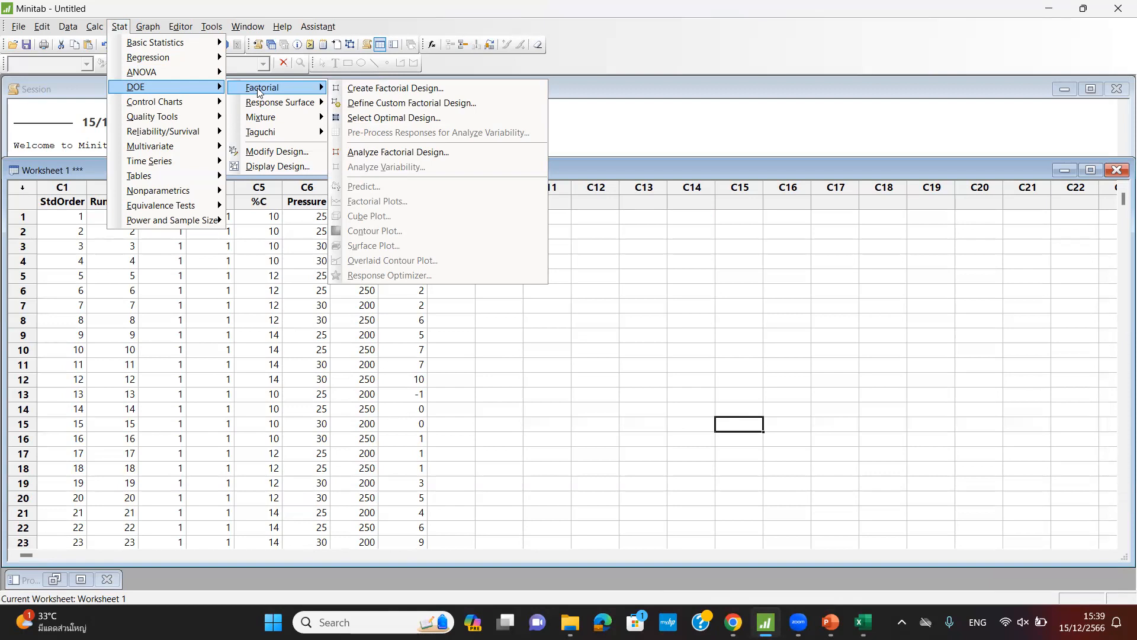
pyautogui.click(374, 153)
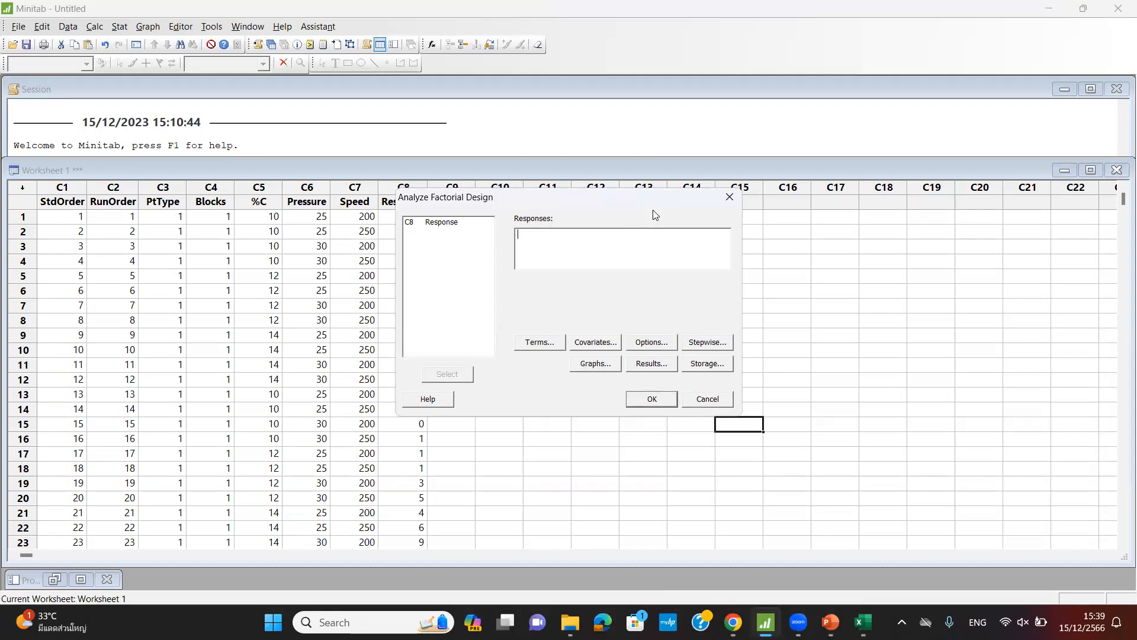
pyautogui.click(432, 223)
pyautogui.doubleClick(432, 224)
# Keep the model terms up through order 3, and accept two-sided 95 confidence intervals with no Box-Cox transformation
pyautogui.click(552, 348)
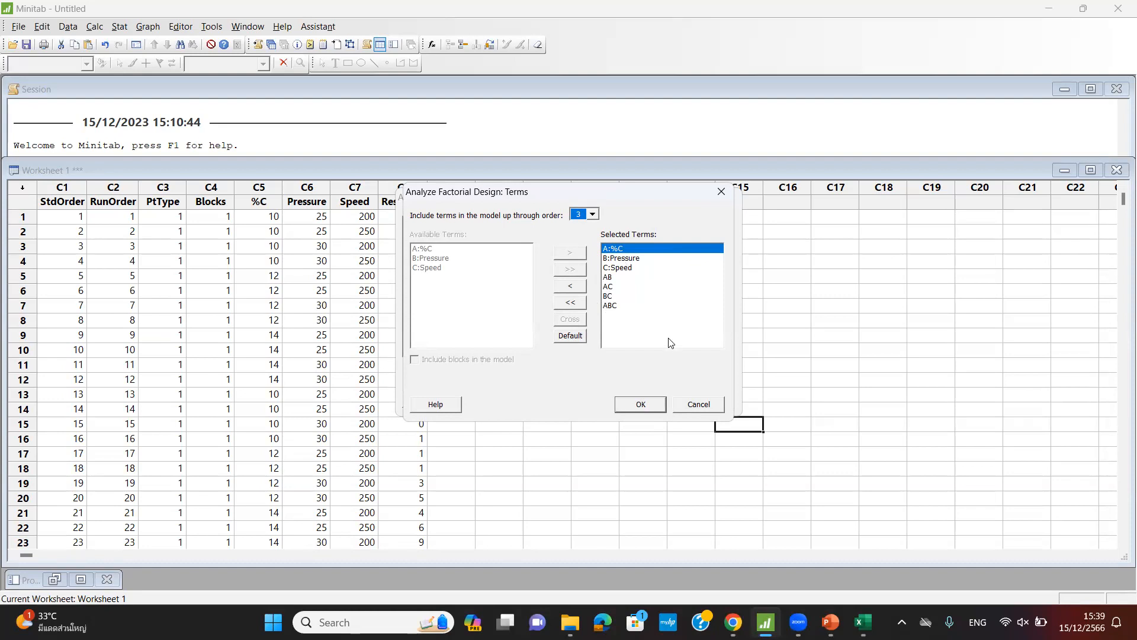
pyautogui.click(642, 404)
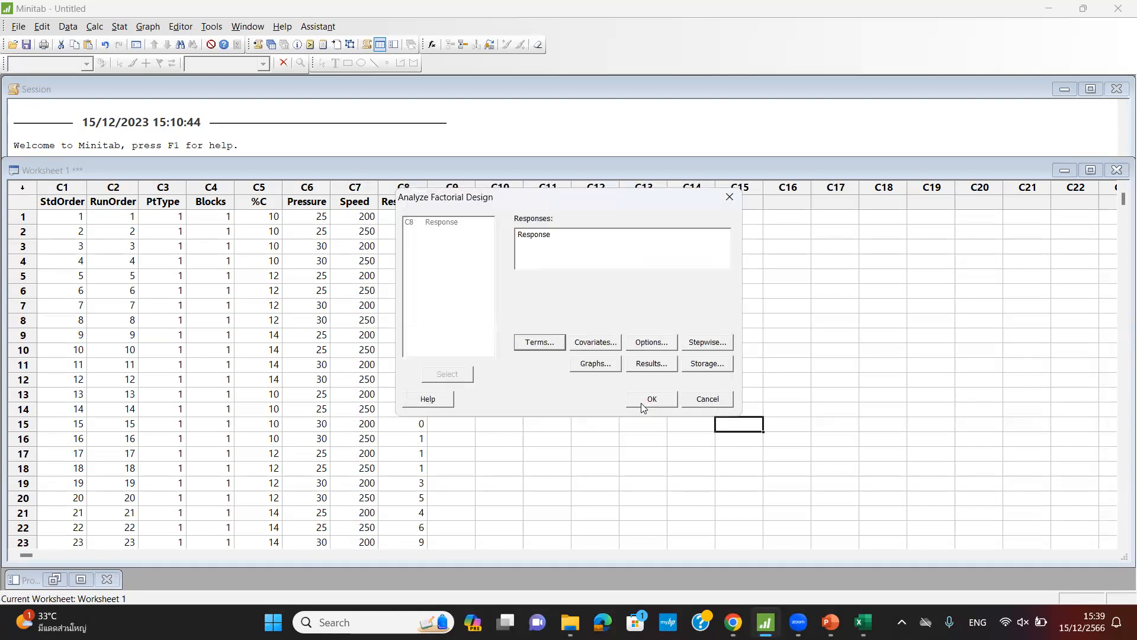
pyautogui.click(639, 346)
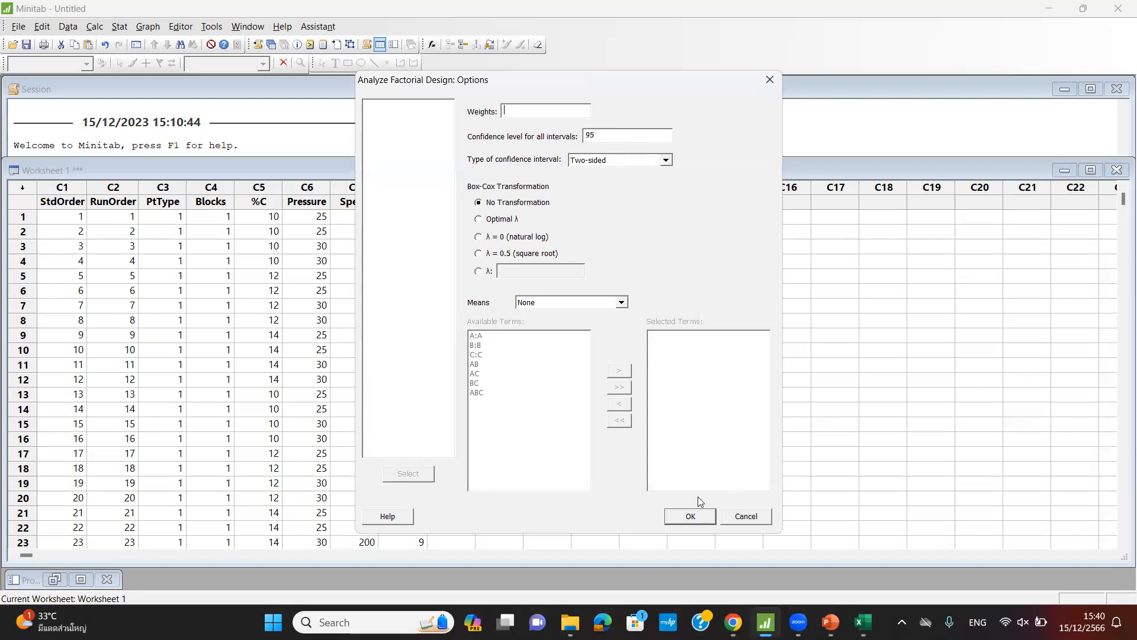
pyautogui.click(684, 516)
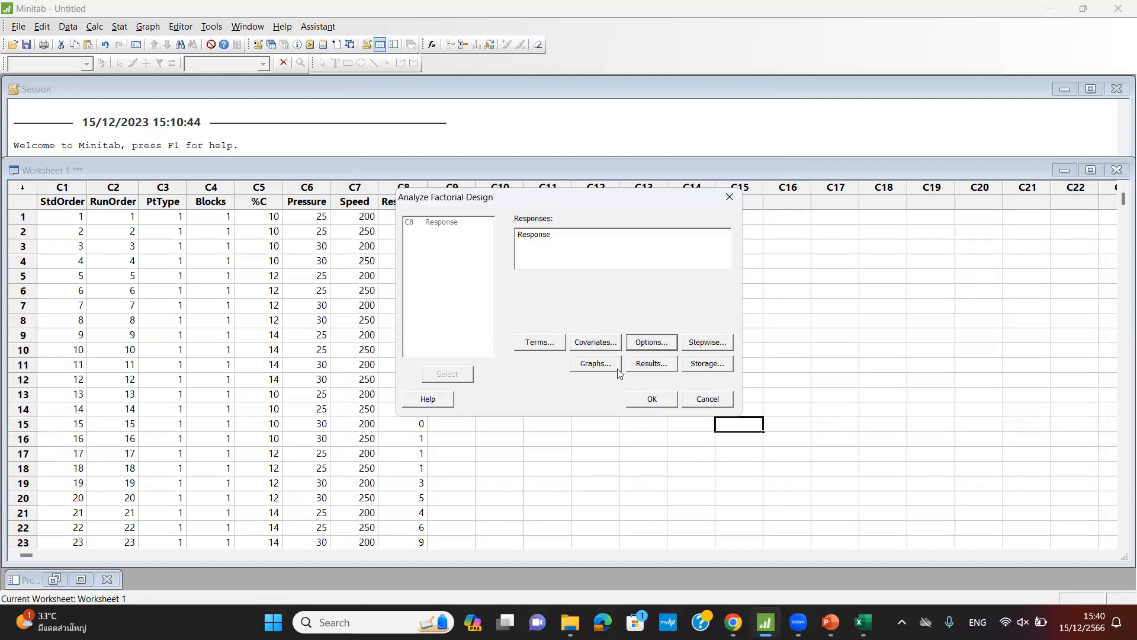
# Check the available stepwise methods and keep the method set to None
pyautogui.click(703, 349)
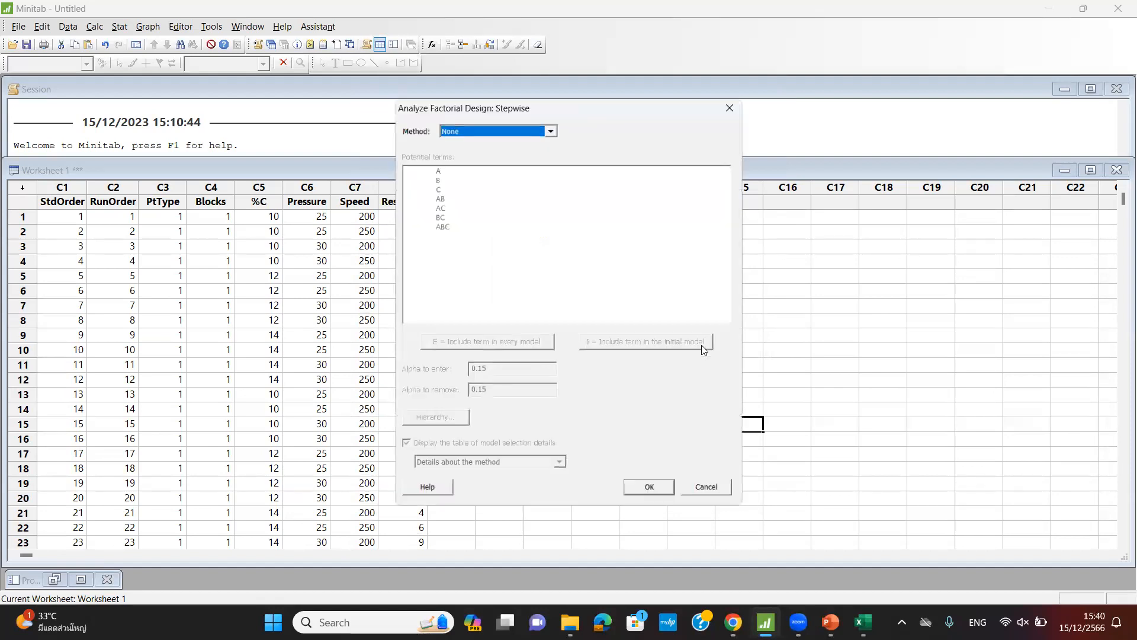
pyautogui.click(550, 127)
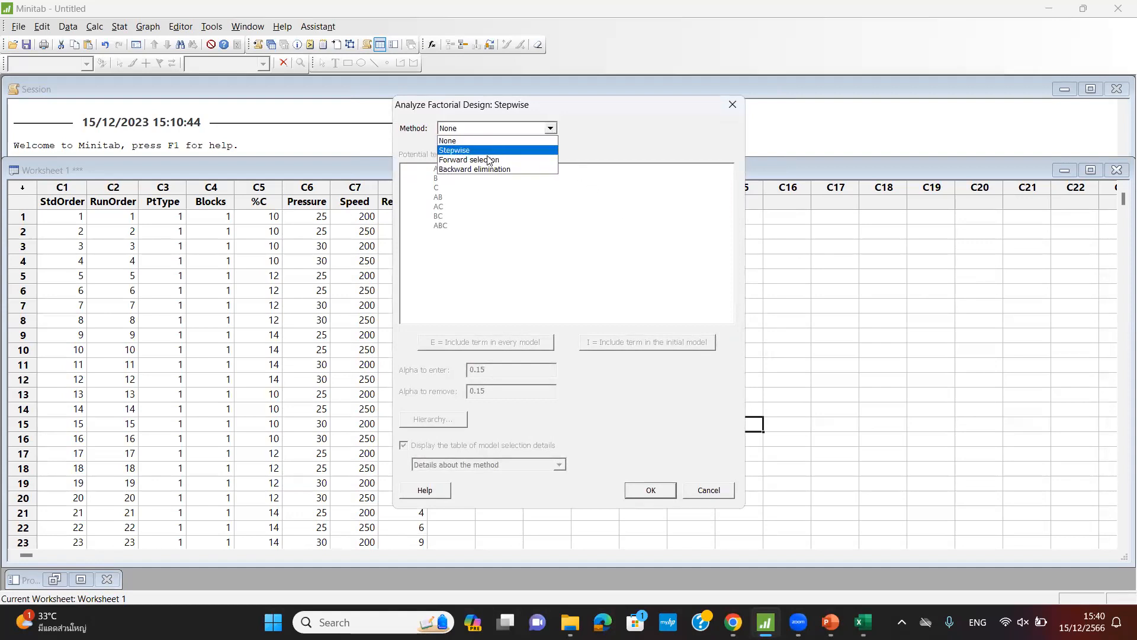
pyautogui.click(518, 138)
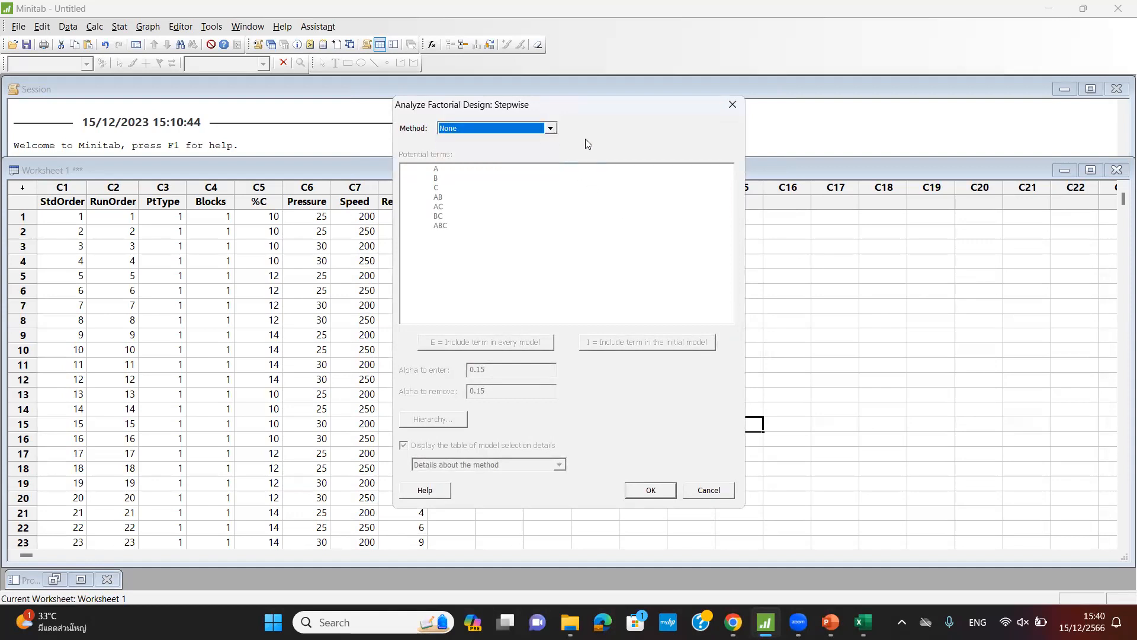
pyautogui.click(650, 490)
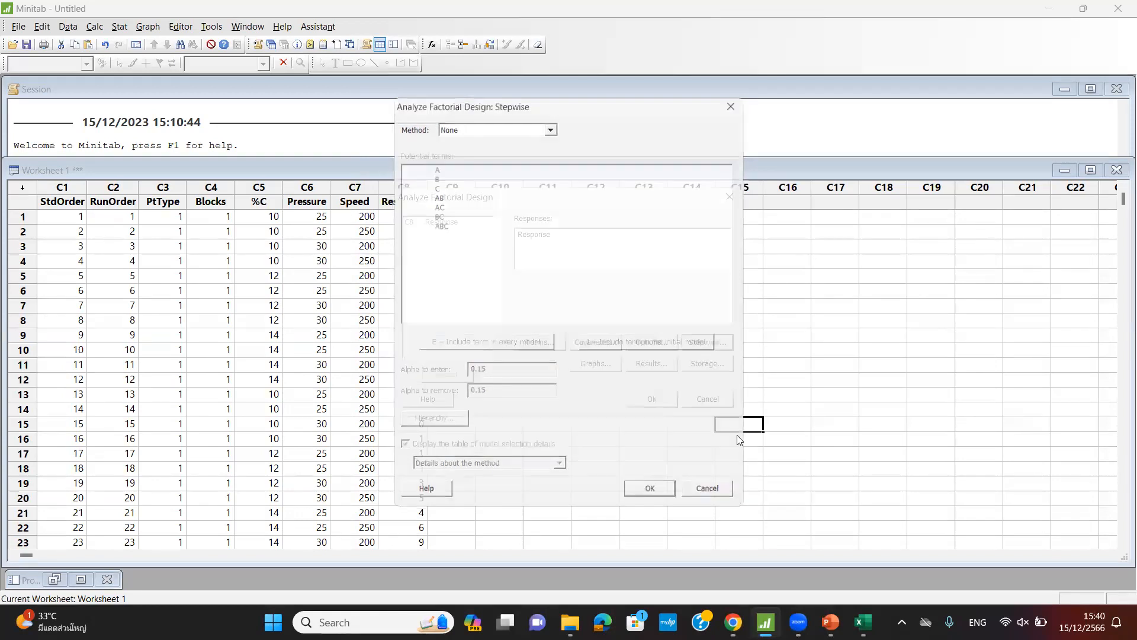
# Request the four-in-one residual plots using regular residuals
pyautogui.click(600, 363)
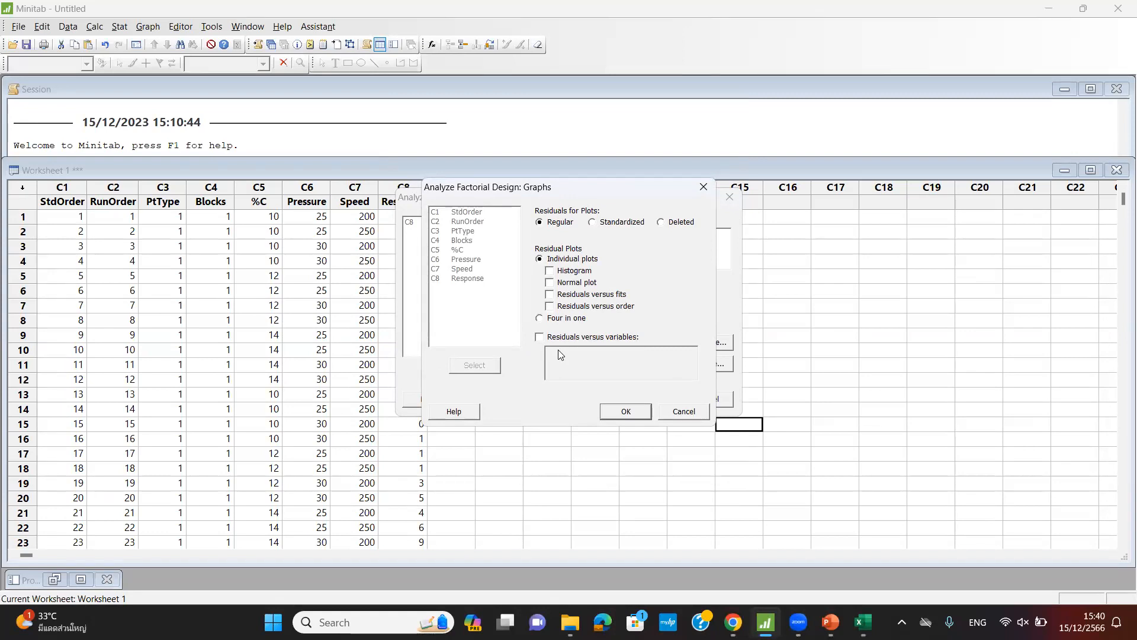
pyautogui.click(540, 318)
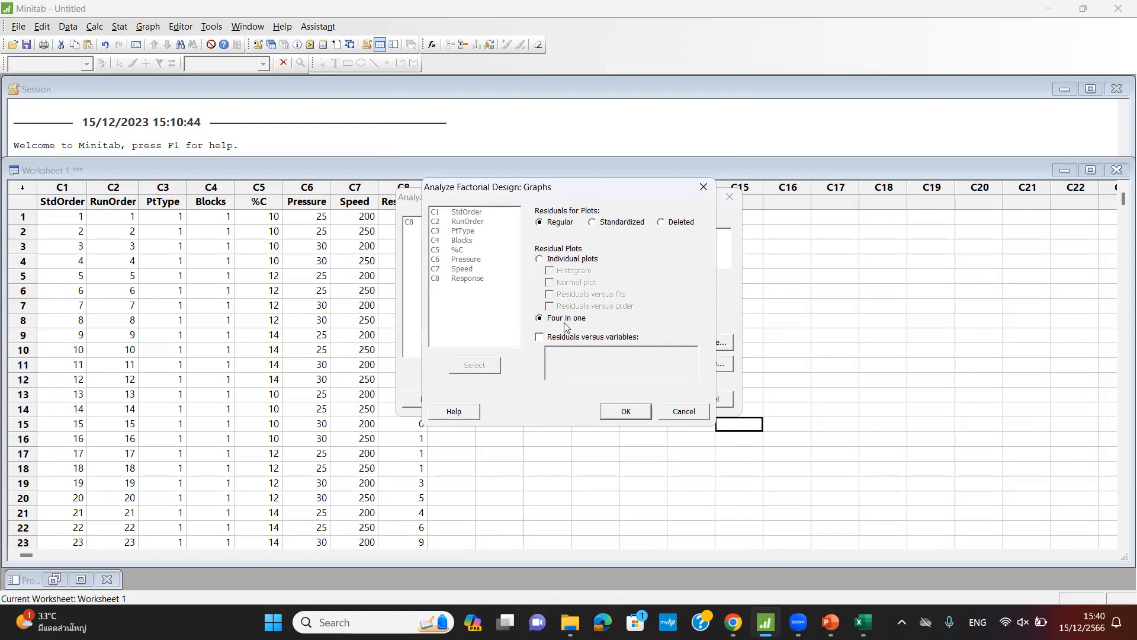
pyautogui.click(632, 410)
# Review the results display settings and their table formats, leaving them at simple tables
pyautogui.click(651, 364)
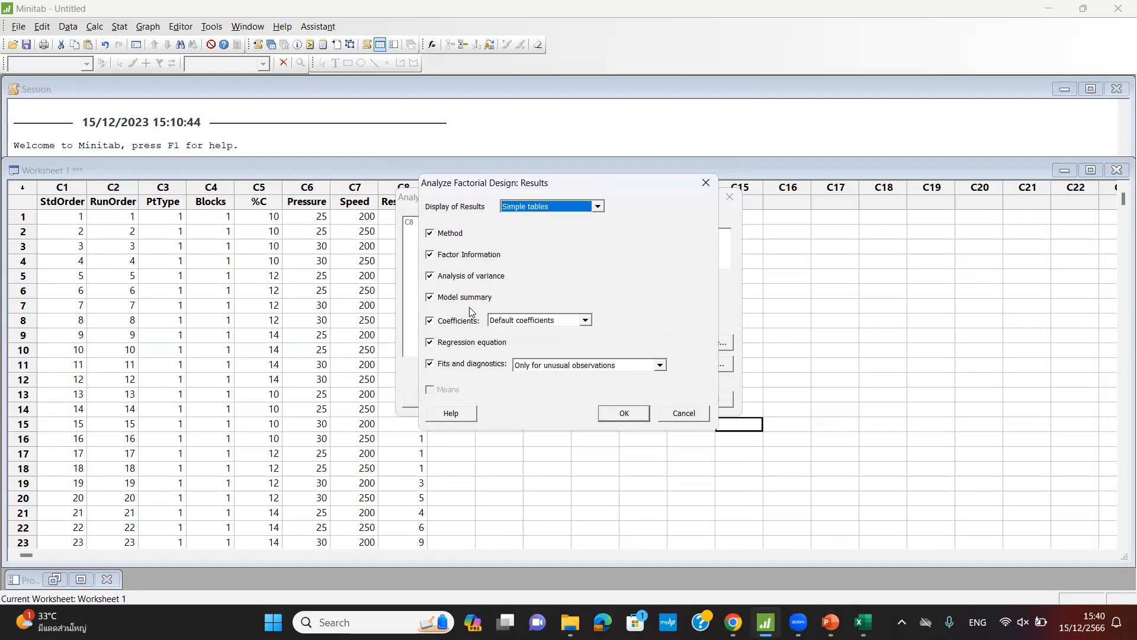
pyautogui.click(558, 208)
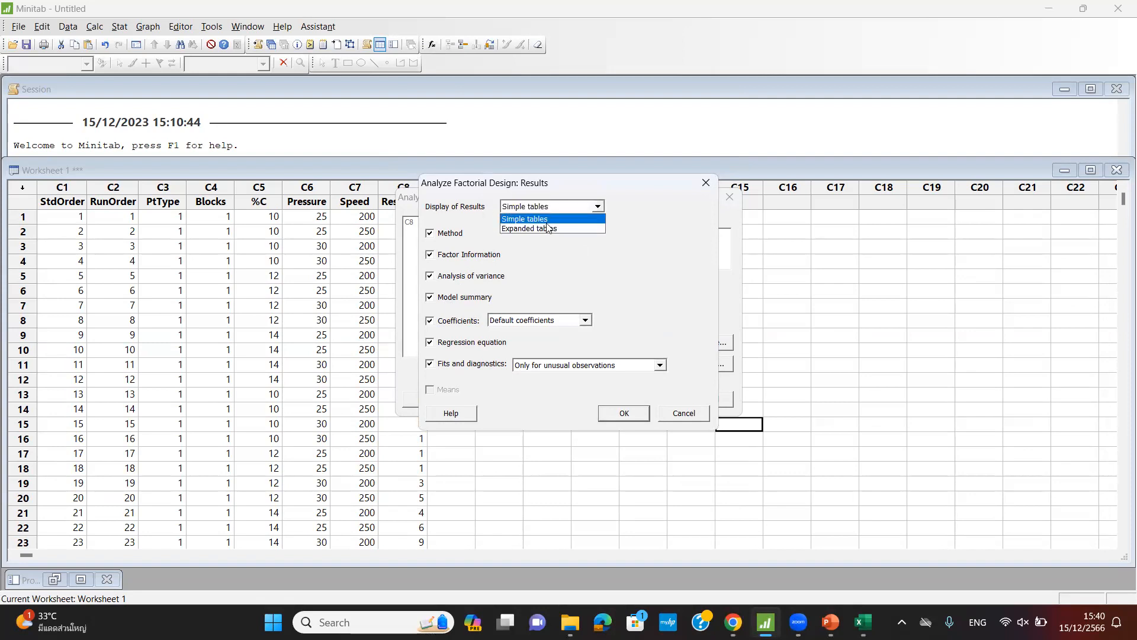
pyautogui.click(571, 244)
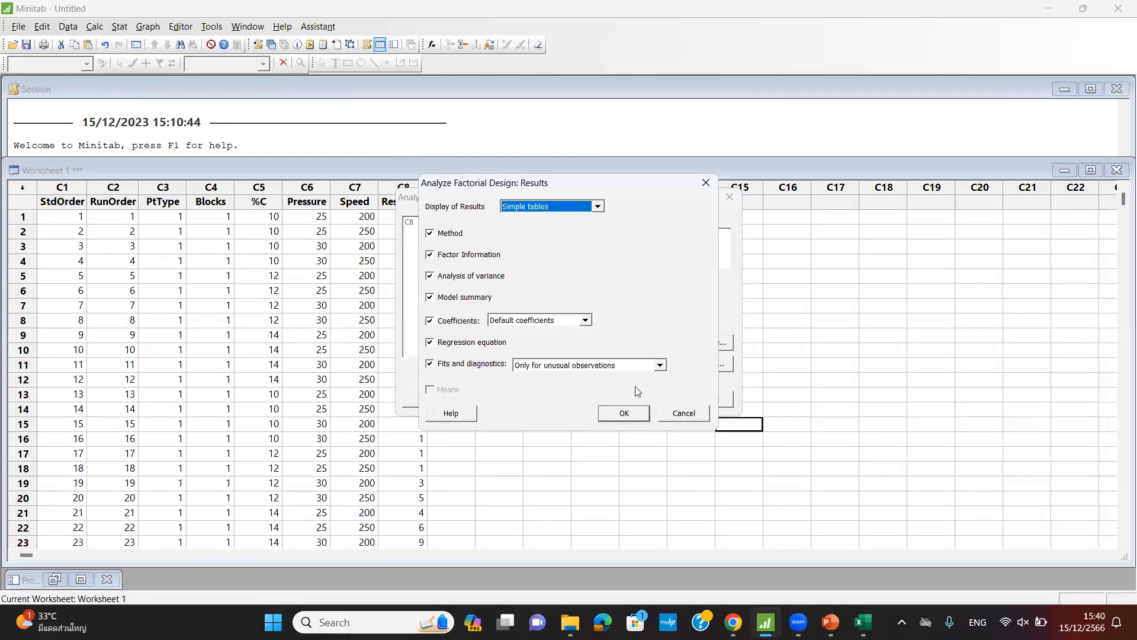
pyautogui.click(676, 415)
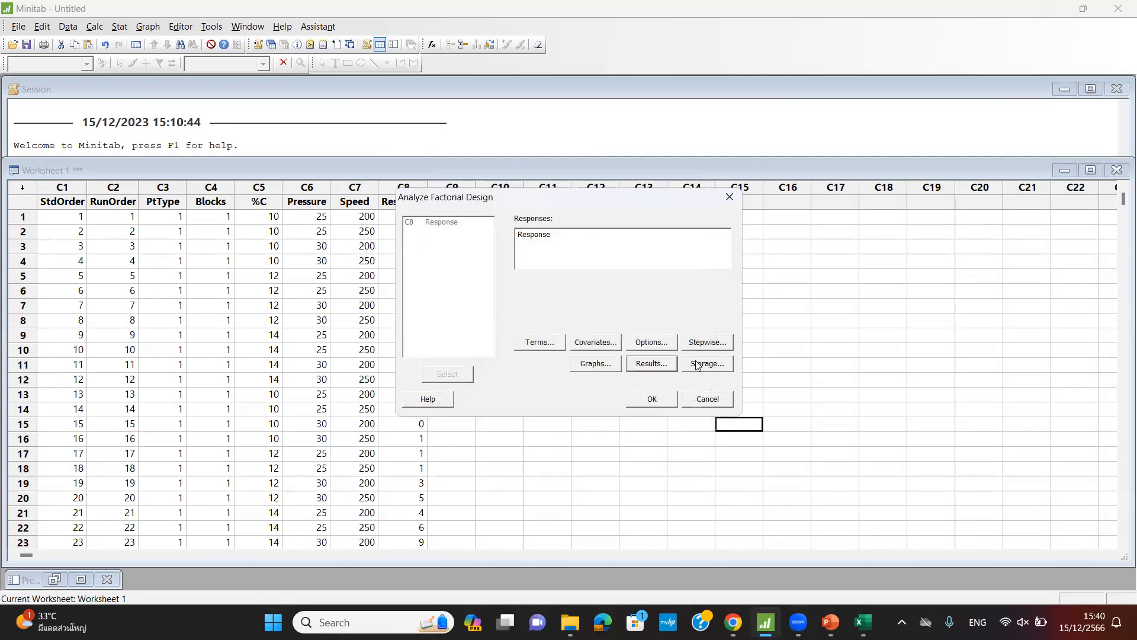
# Store the fits and residuals in the worksheet and run the factorial design analysis for Response
pyautogui.click(700, 363)
pyautogui.click(460, 265)
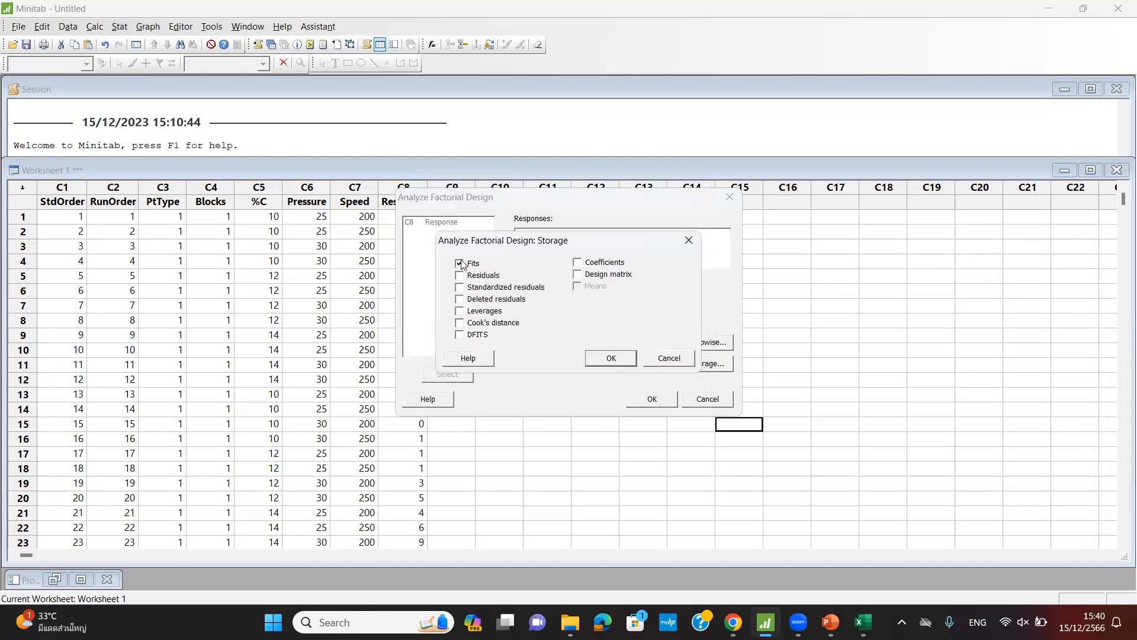
pyautogui.click(461, 276)
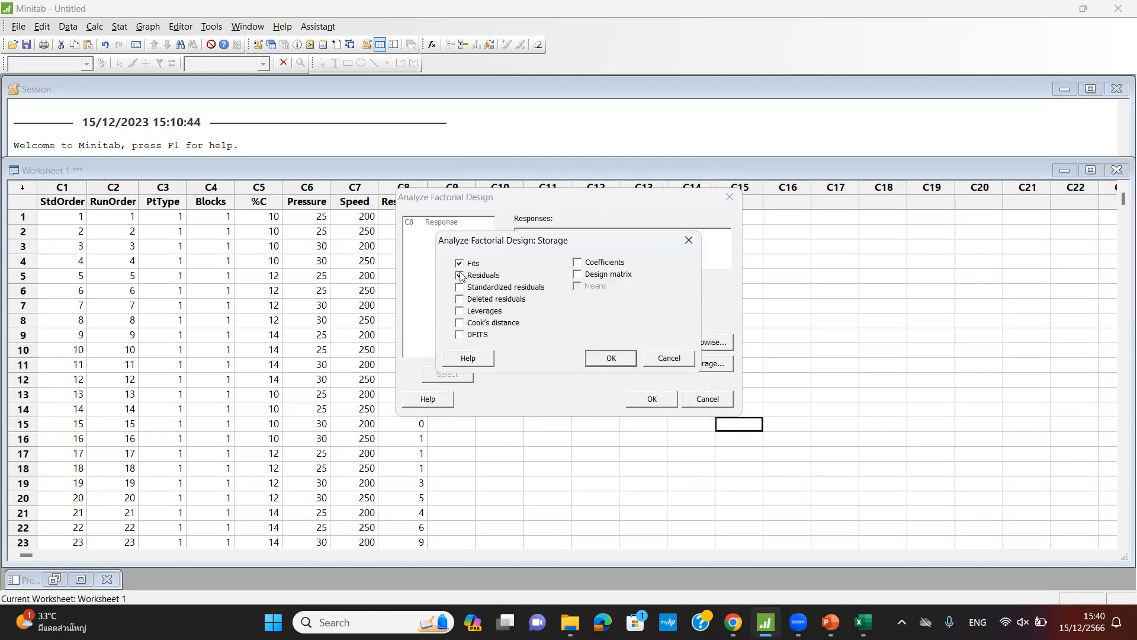
pyautogui.click(617, 359)
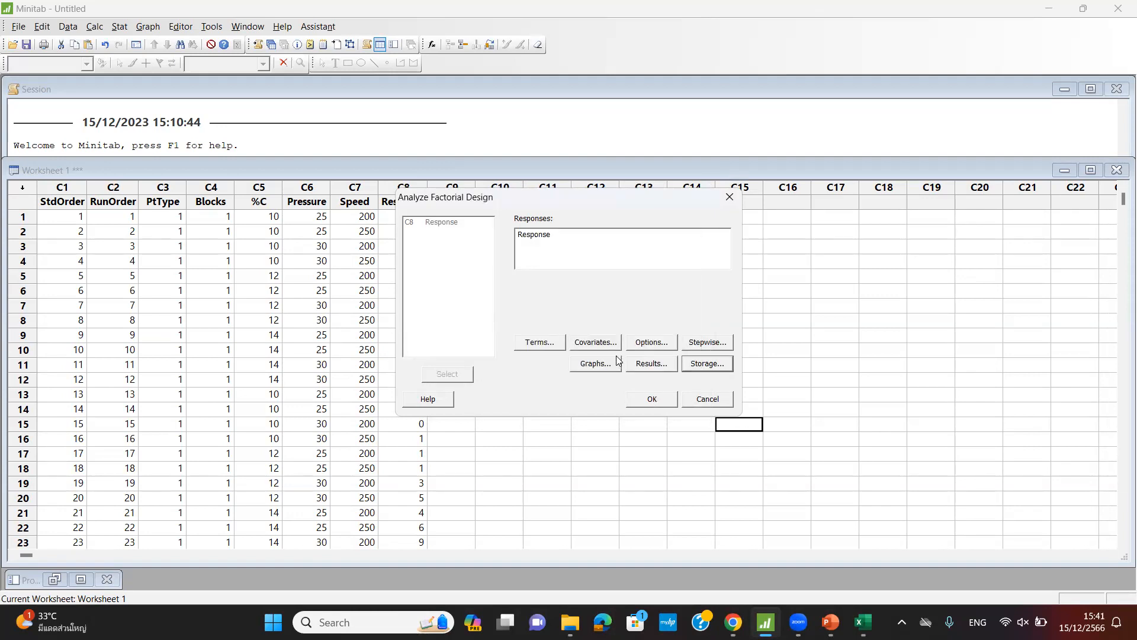
pyautogui.click(652, 400)
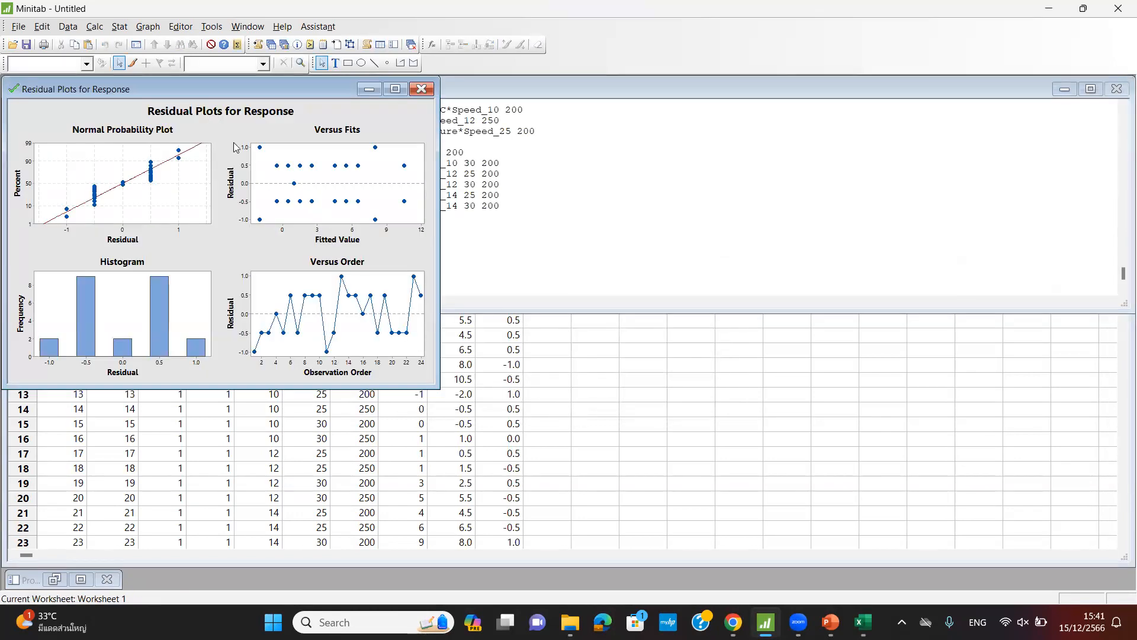
# Minimize the residual plots window and enlarge the Session window downward over the worksheet
pyautogui.moveTo(209, 90); pyautogui.dragTo(508, 118)
pyautogui.click(669, 118)
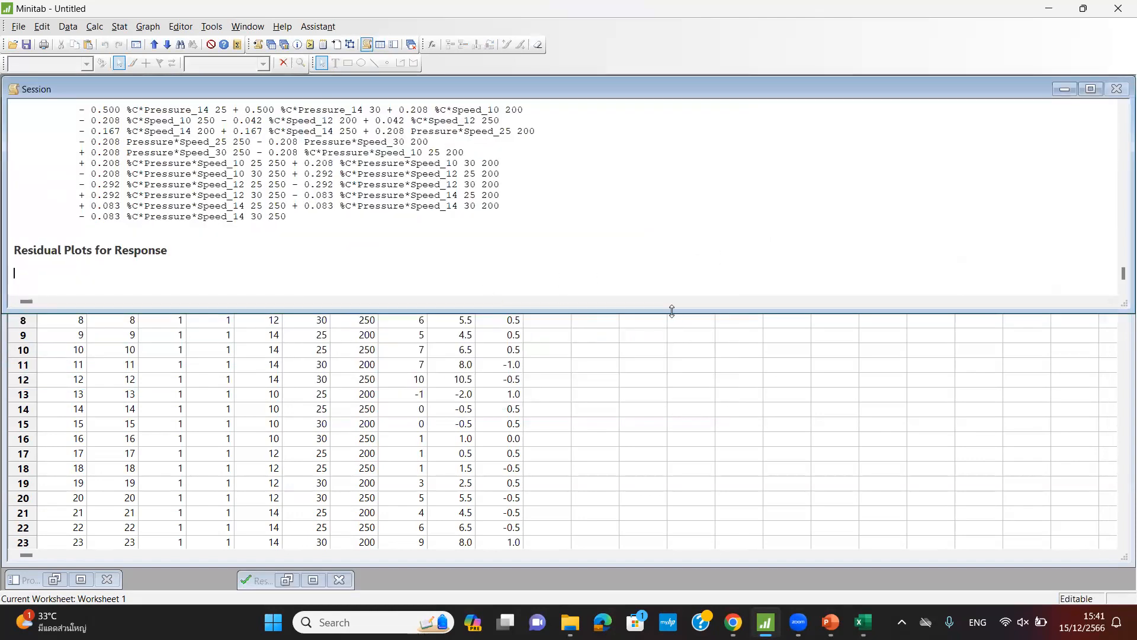
pyautogui.moveTo(671, 311); pyautogui.dragTo(670, 394)
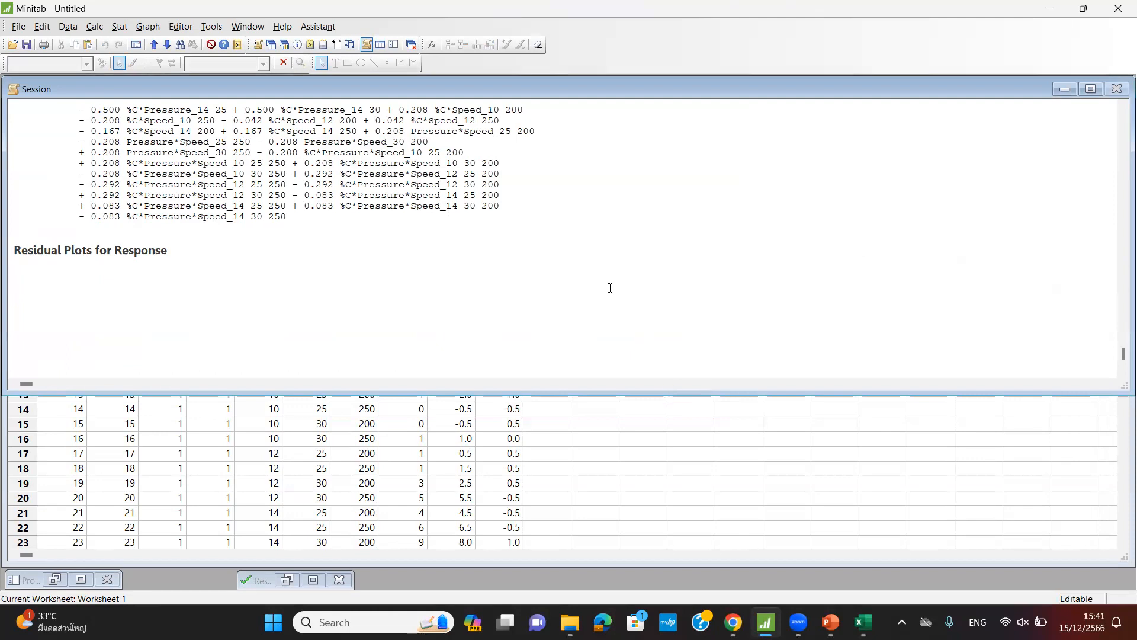
pyautogui.scroll(10, 610, 288)
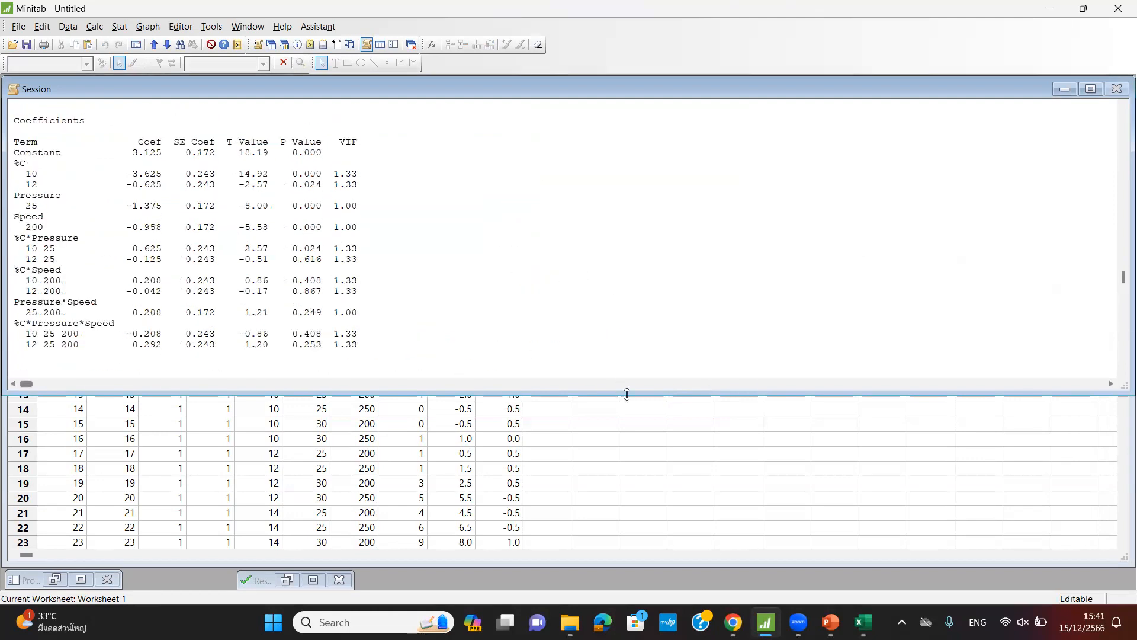
pyautogui.moveTo(627, 394); pyautogui.dragTo(626, 537)
# Examine the Analysis of Variance table's P-values for the linear terms, the 2-way interactions and the 3-way interaction
pyautogui.scroll(9, 434, 334)
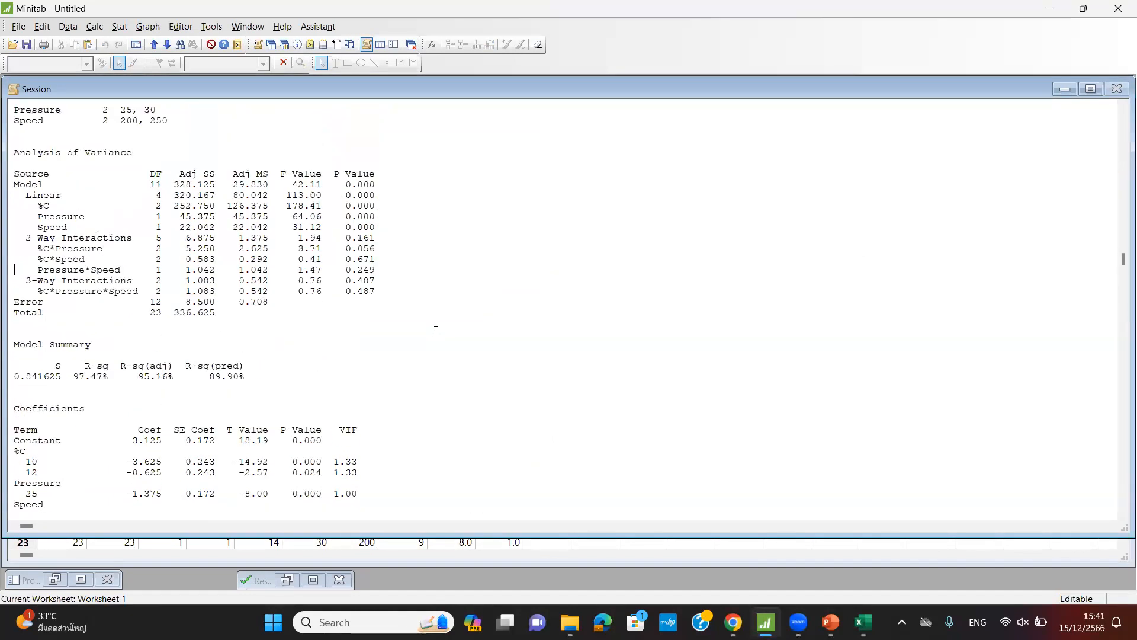
pyautogui.scroll(7, 436, 330)
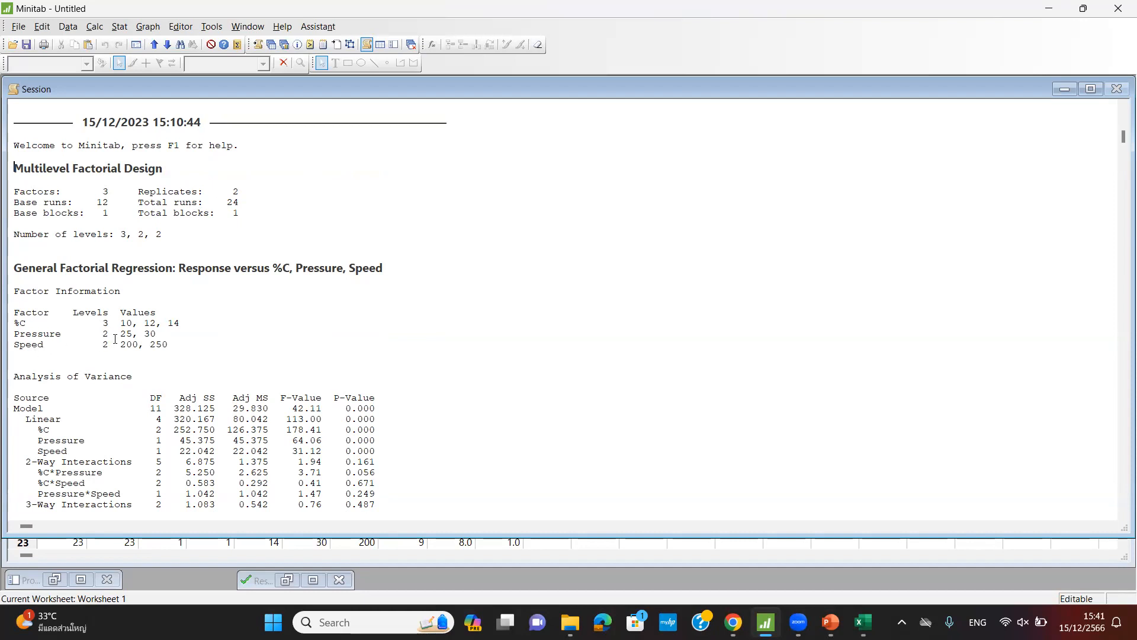
pyautogui.scroll(-2, 114, 339)
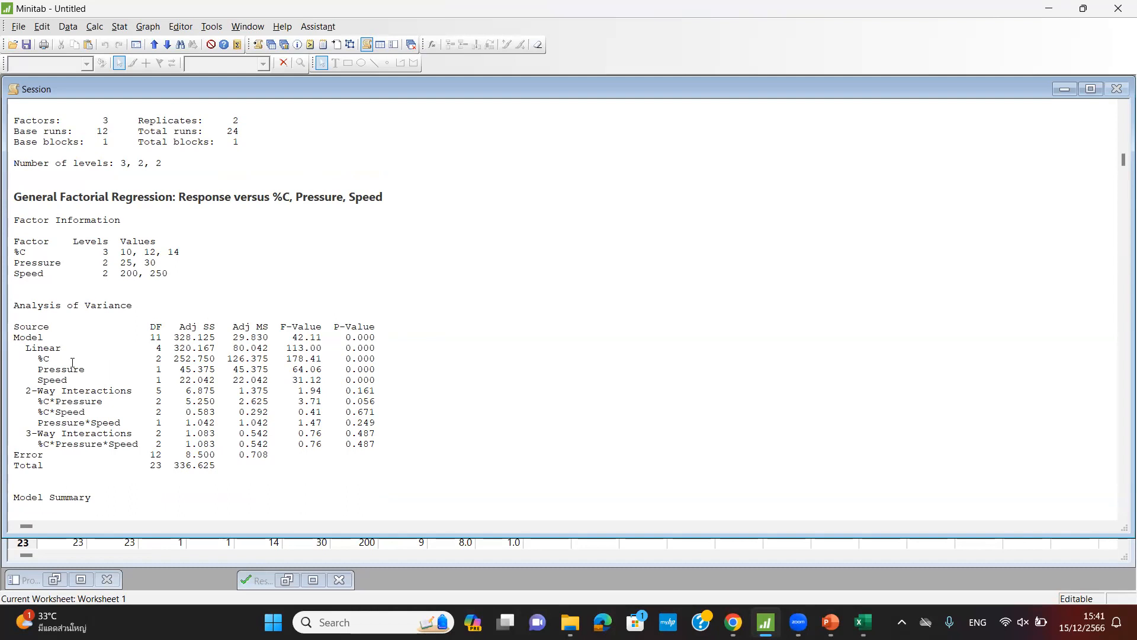
pyautogui.moveTo(20, 348); pyautogui.dragTo(62, 350)
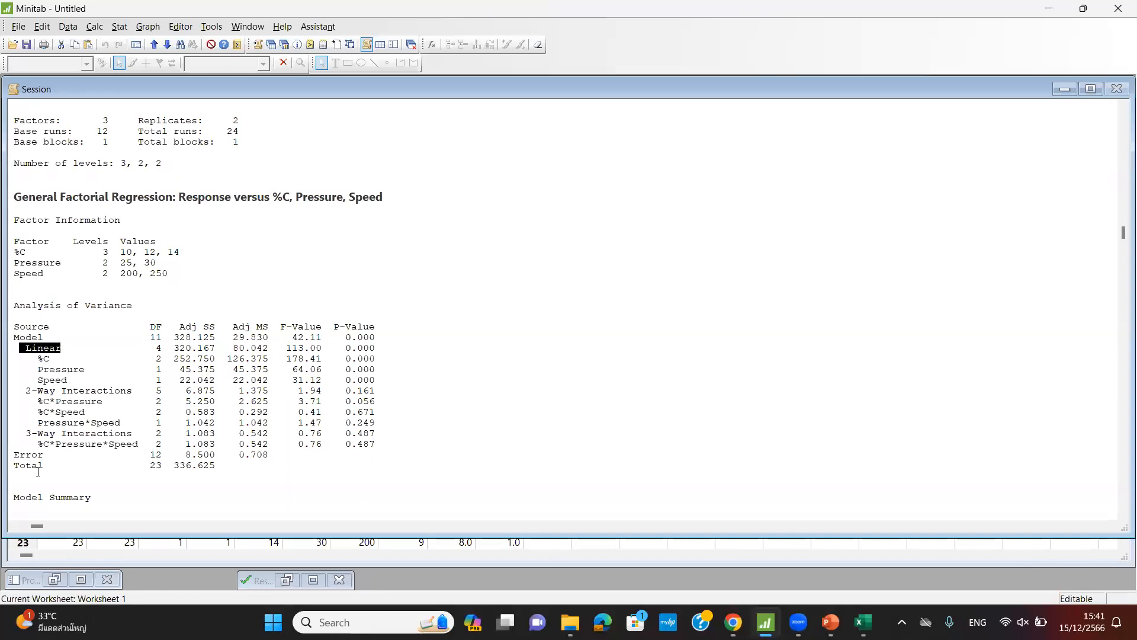
pyautogui.moveTo(25, 391); pyautogui.dragTo(136, 394)
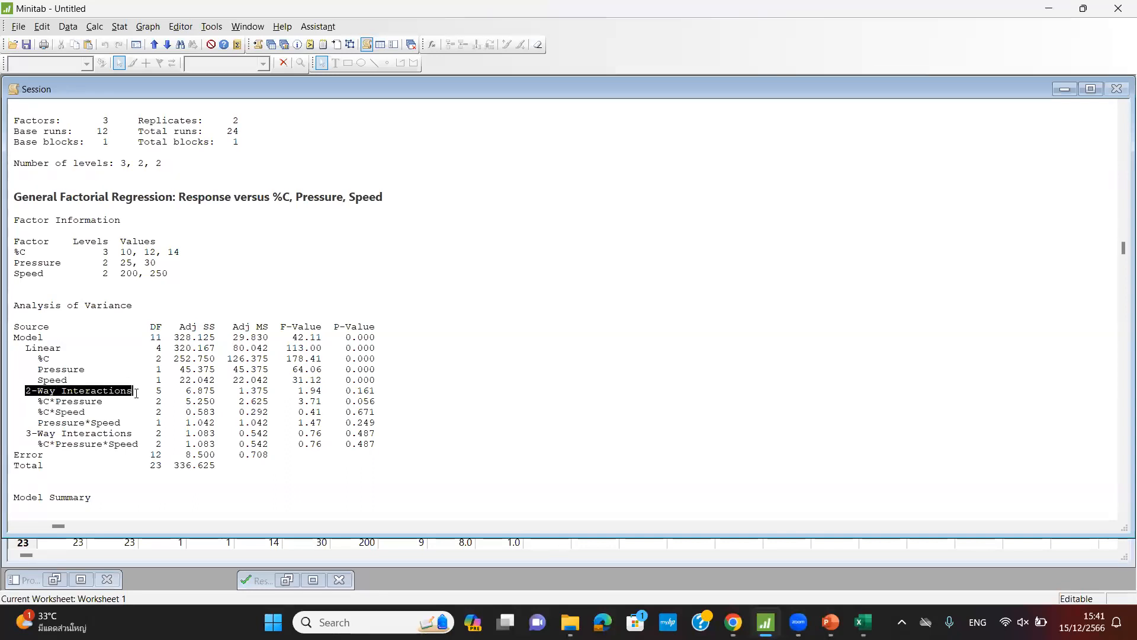
pyautogui.moveTo(21, 434); pyautogui.dragTo(134, 435)
pyautogui.moveTo(22, 348); pyautogui.dragTo(67, 349)
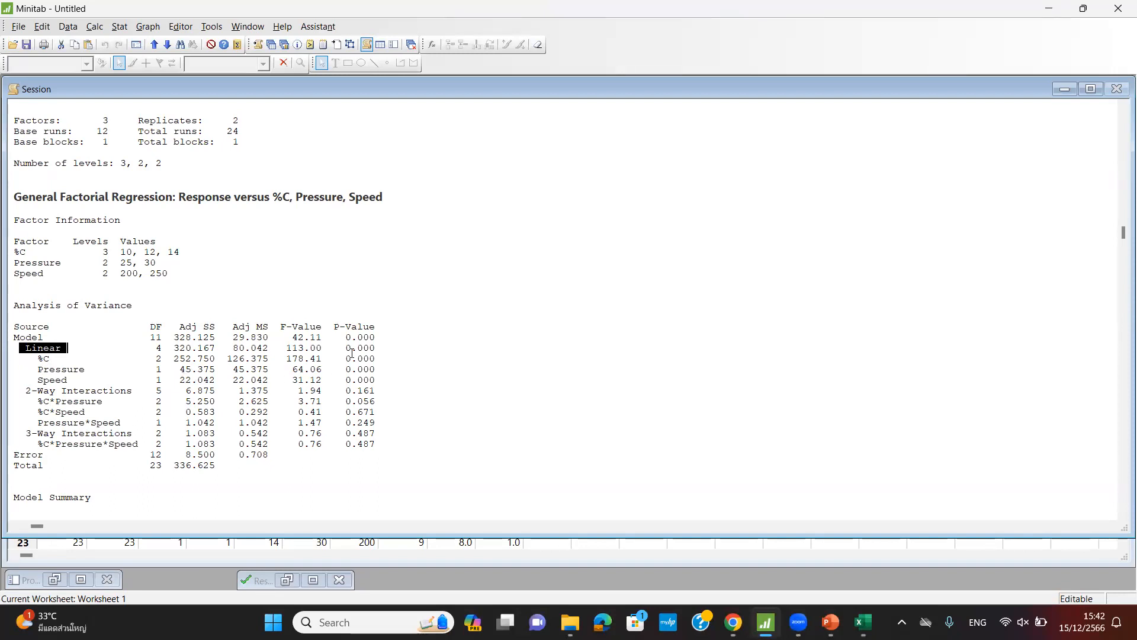
pyautogui.moveTo(341, 348); pyautogui.dragTo(379, 368)
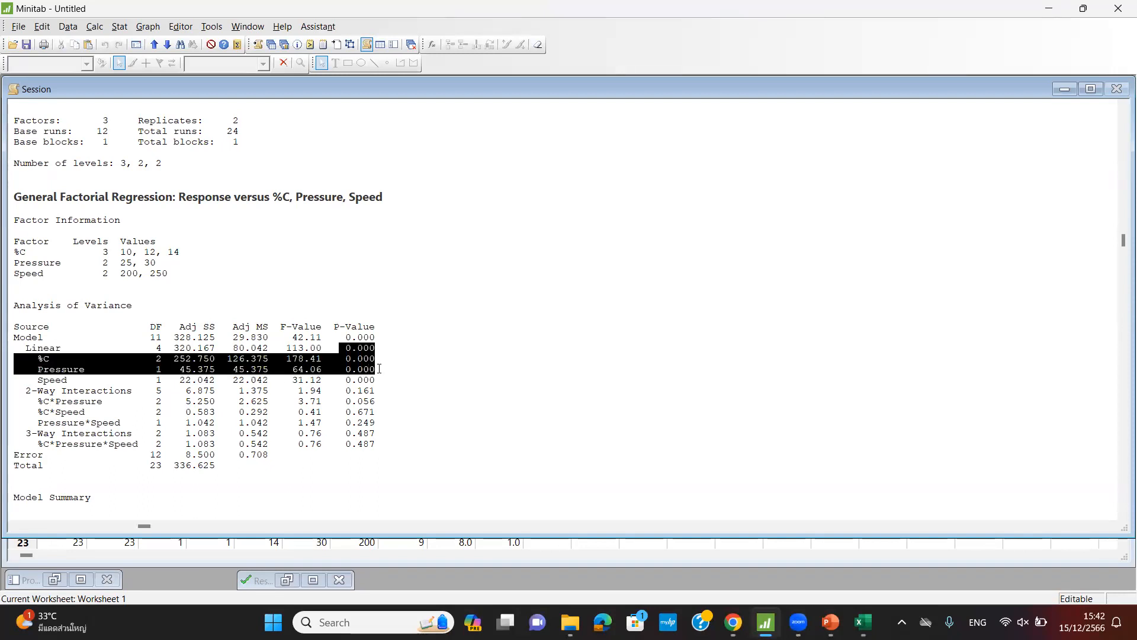
pyautogui.click(397, 373)
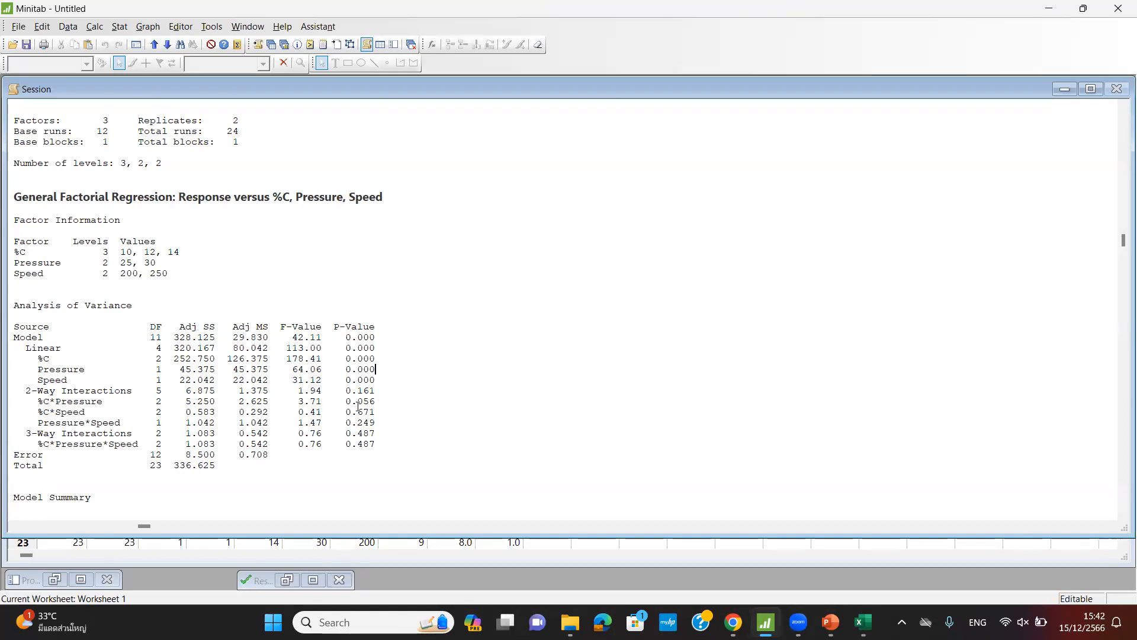
pyautogui.moveTo(347, 401); pyautogui.dragTo(384, 420)
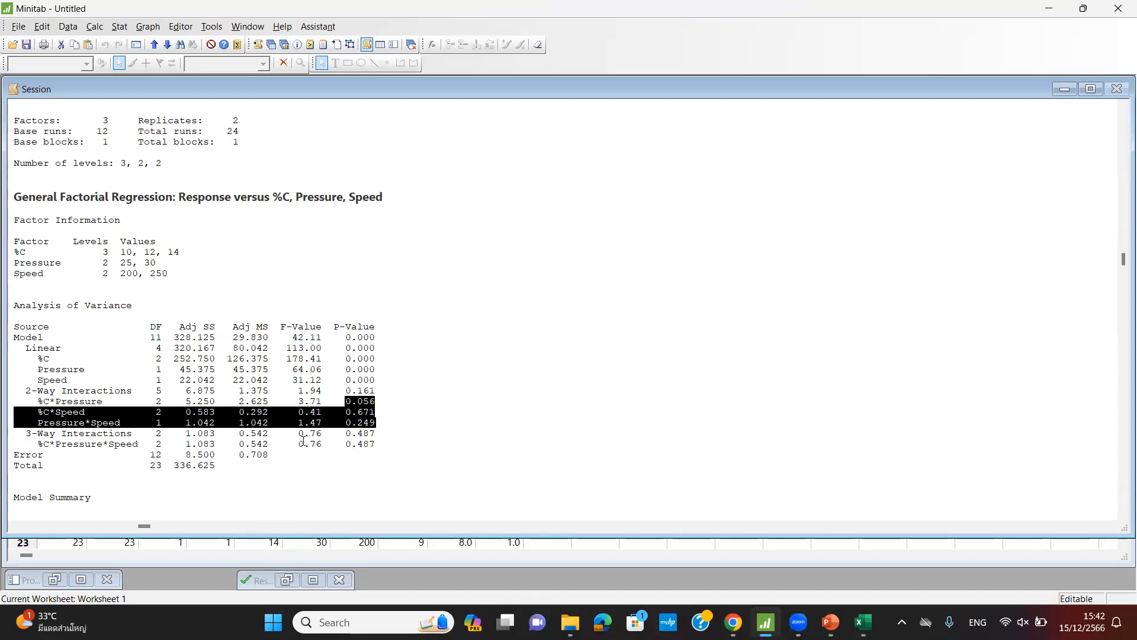
pyautogui.moveTo(342, 446); pyautogui.dragTo(381, 449)
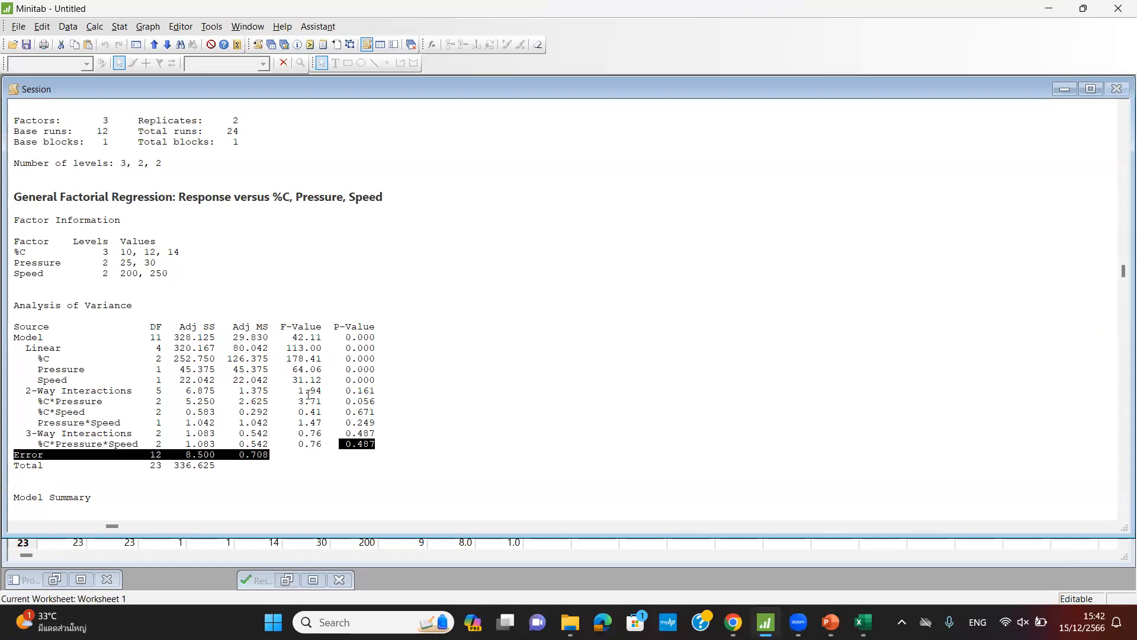
# Read through the model summary, the coefficients table and the full regression equation for Response
pyautogui.scroll(-4, 166, 382)
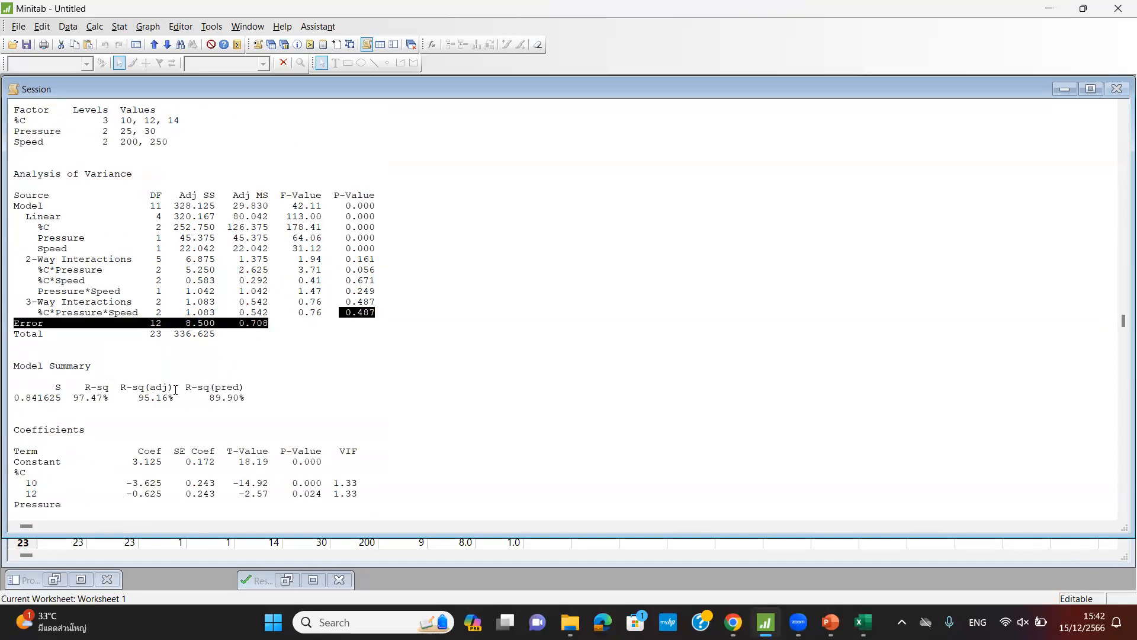
pyautogui.scroll(-2, 161, 388)
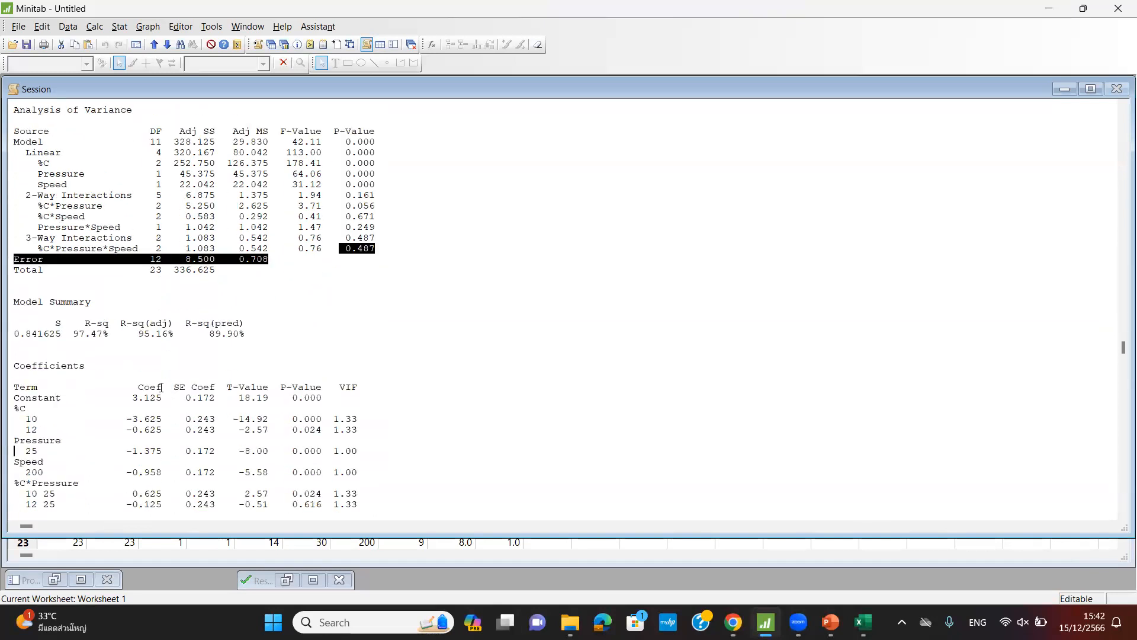
pyautogui.scroll(-2, 160, 388)
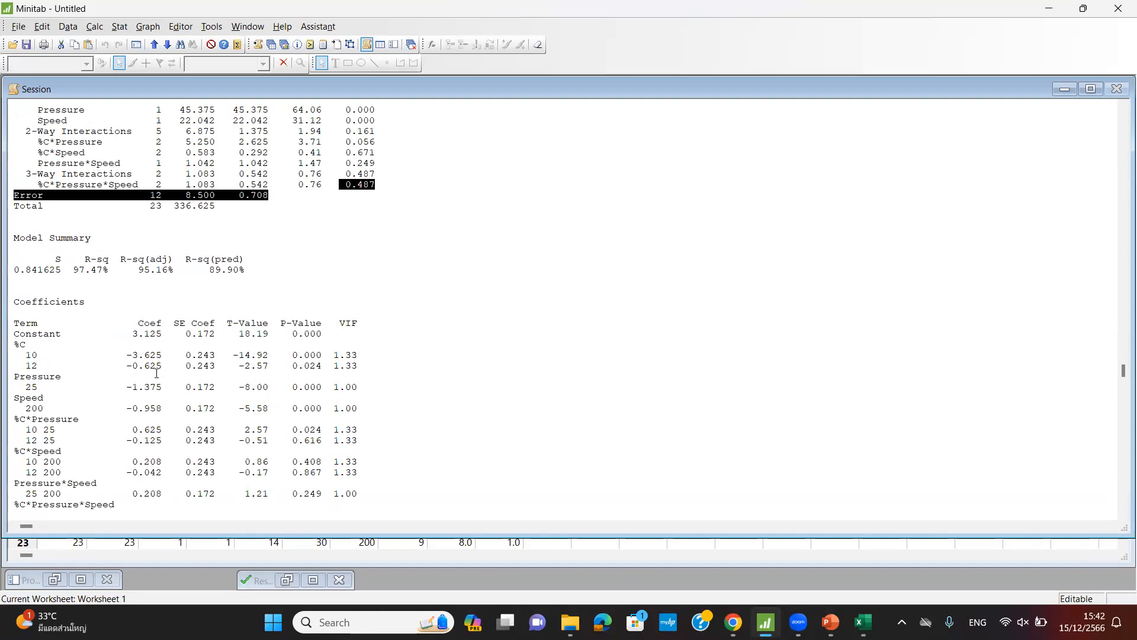
pyautogui.click(130, 335)
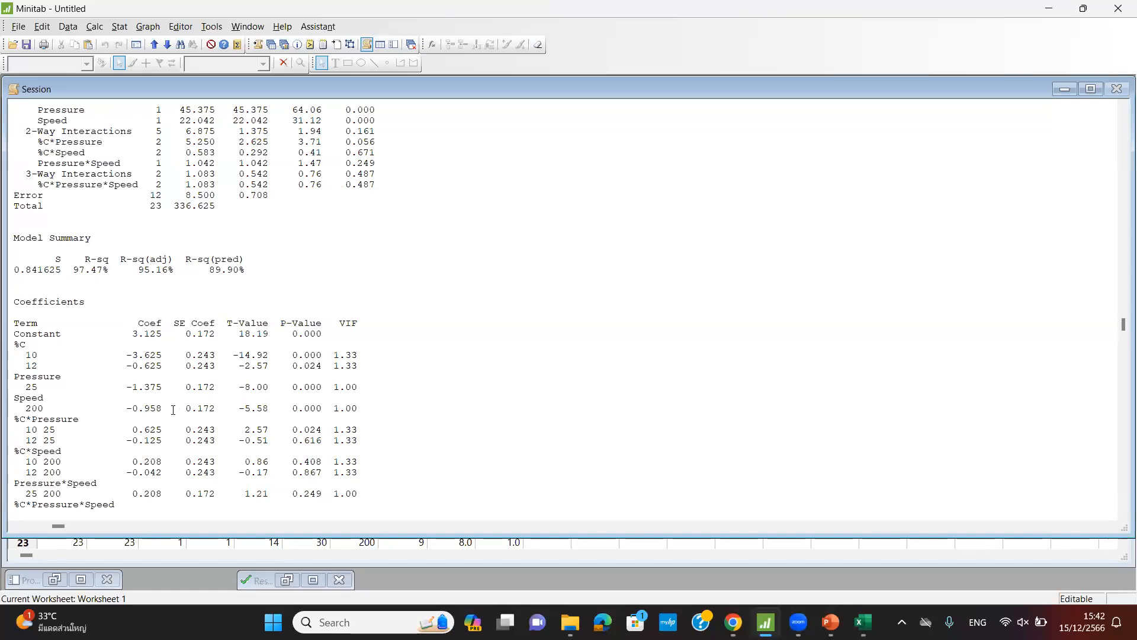
pyautogui.scroll(-7, 173, 410)
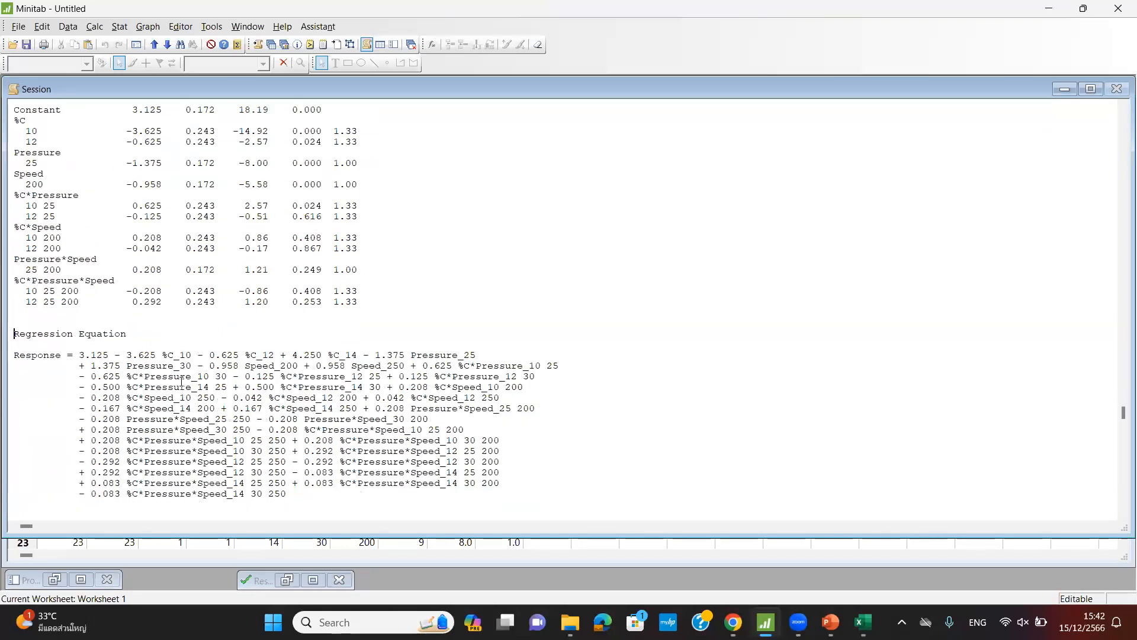
pyautogui.scroll(-2, 181, 381)
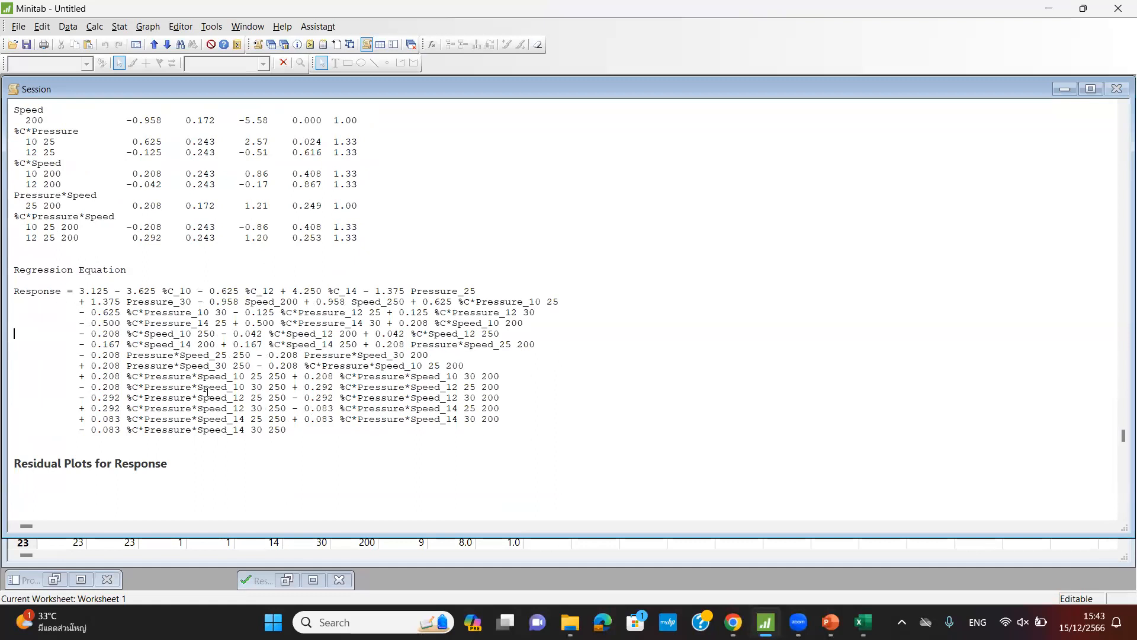
pyautogui.scroll(4, 336, 345)
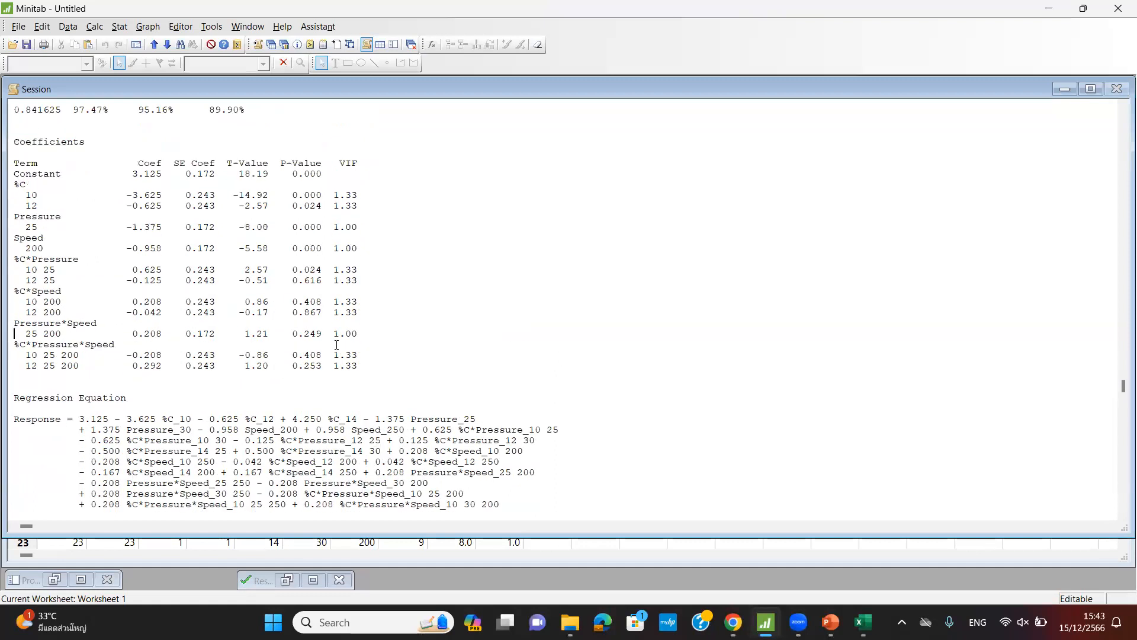
pyautogui.scroll(-4, 337, 345)
pyautogui.moveTo(340, 429); pyautogui.dragTo(13, 291)
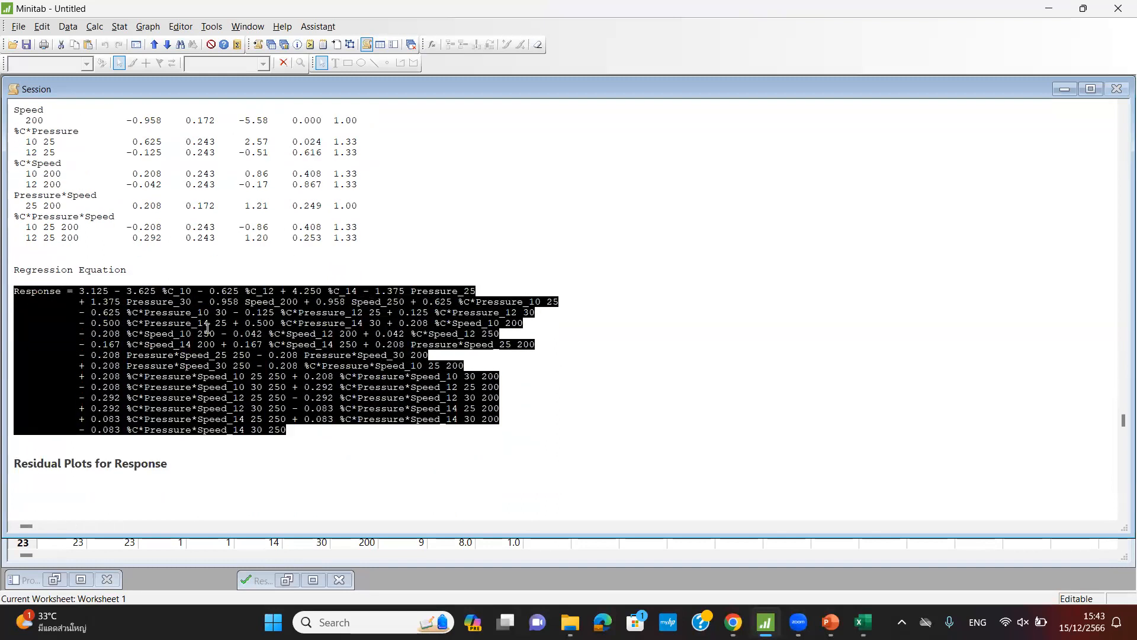
pyautogui.click(207, 327)
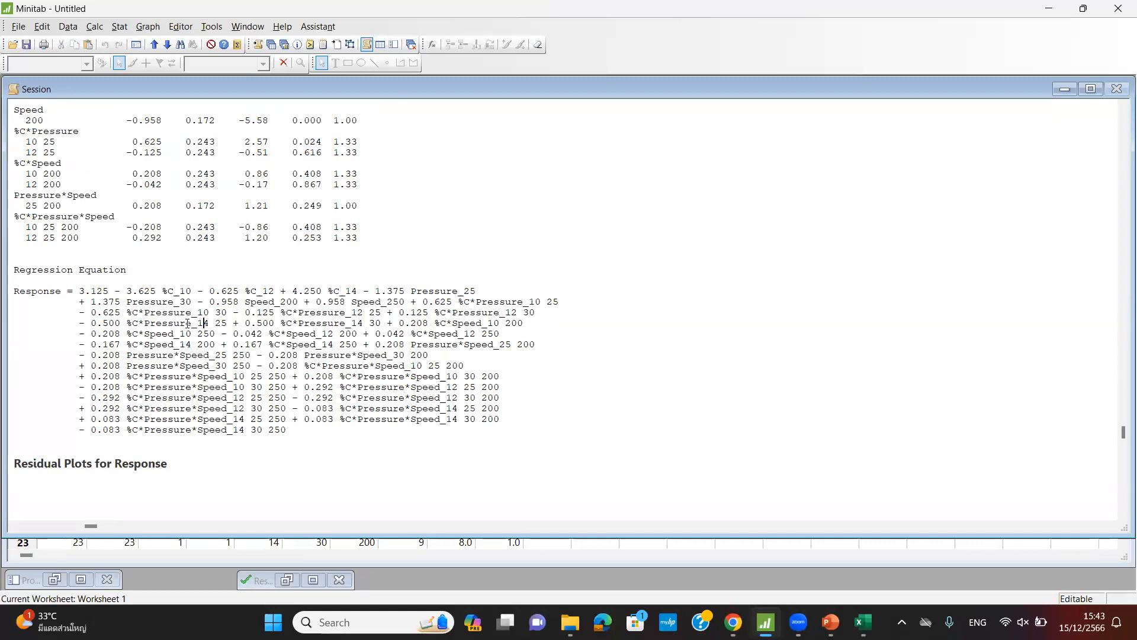
pyautogui.moveTo(286, 431); pyautogui.dragTo(72, 302)
pyautogui.moveTo(53, 291); pyautogui.dragTo(50, 291)
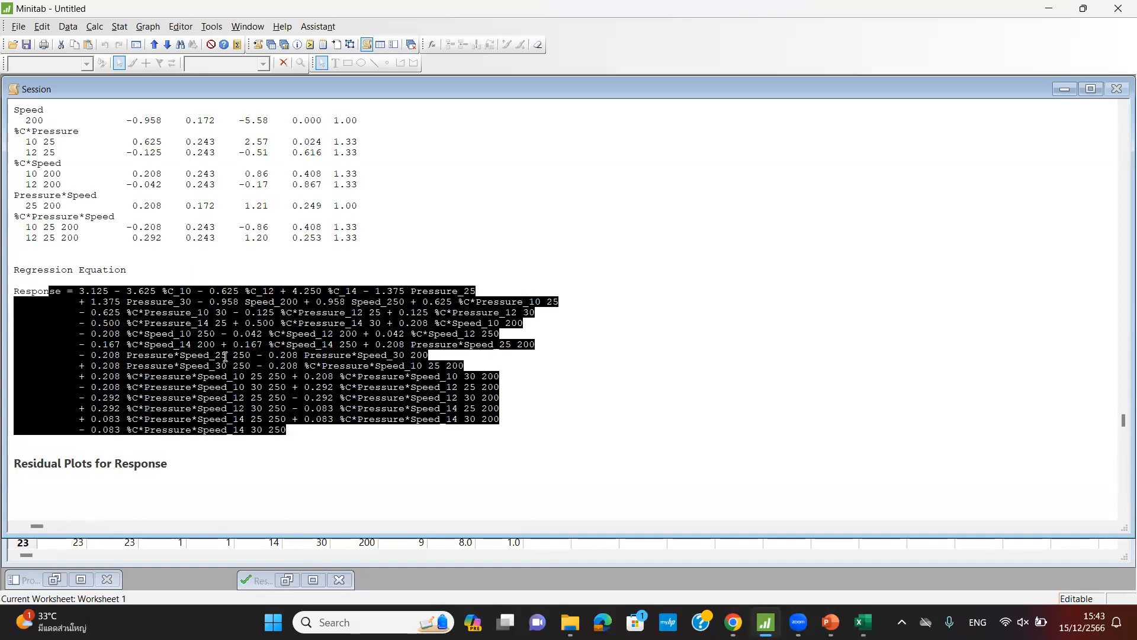
# Review the linear terms in the Analysis of Variance table again and compare them with the regression equation
pyautogui.scroll(5, 332, 347)
pyautogui.scroll(7, 332, 347)
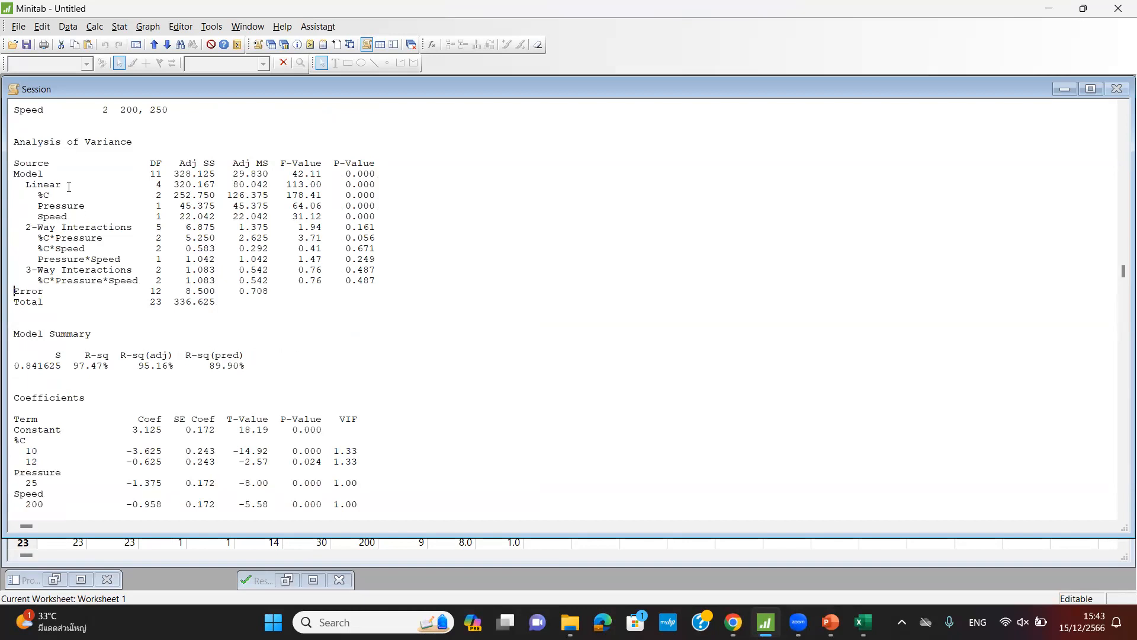
pyautogui.moveTo(20, 184); pyautogui.dragTo(386, 224)
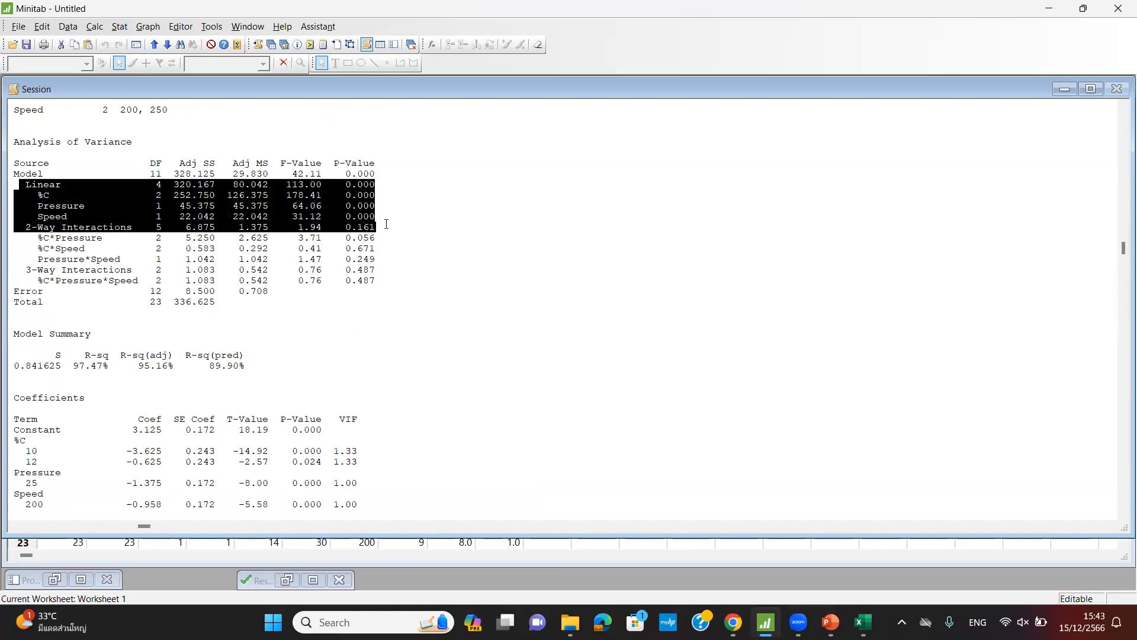
pyautogui.scroll(-5, 361, 206)
pyautogui.click(362, 205)
pyautogui.scroll(-11, 362, 206)
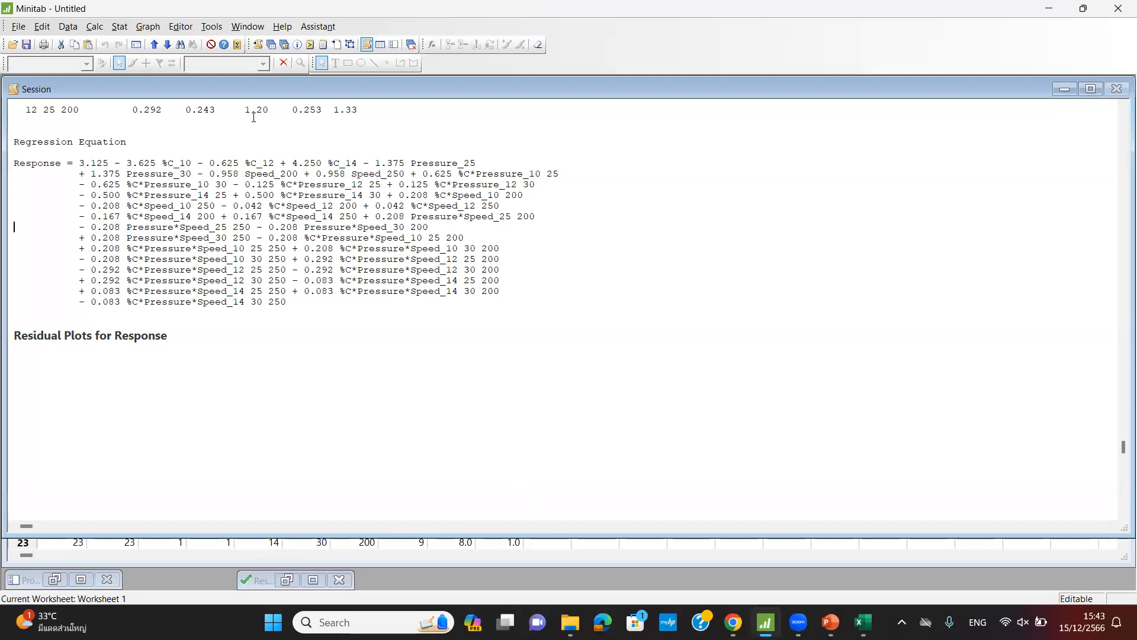
# Create the main effects and interaction plots of Response for %C, Pressure and Speed, and reposition the main effects plot window
pyautogui.click(119, 27)
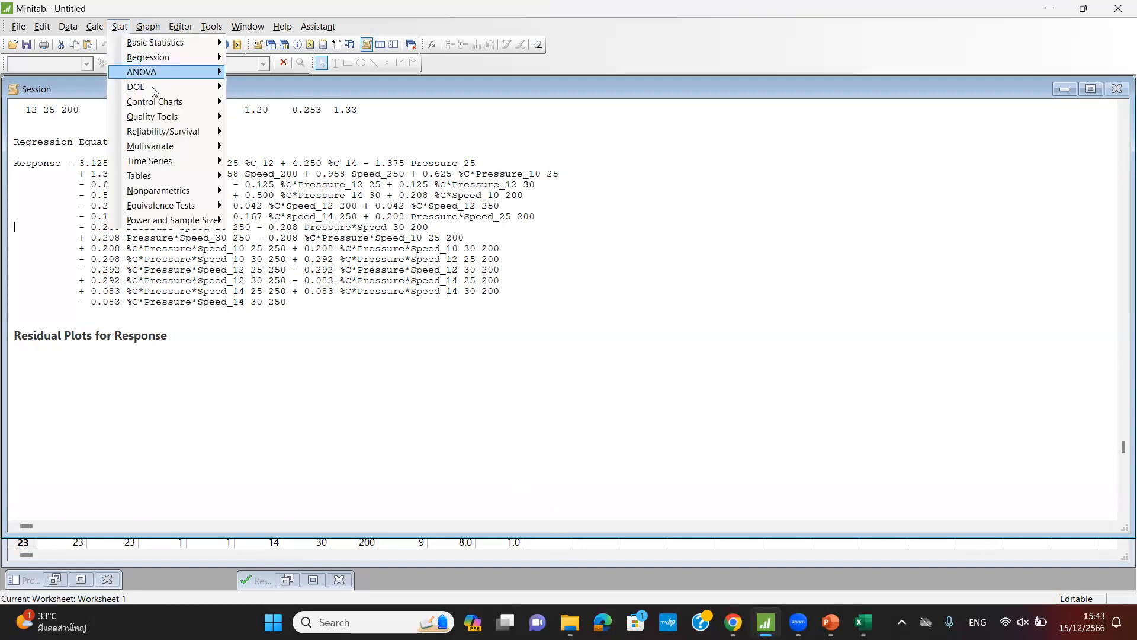
pyautogui.moveTo(153, 90)
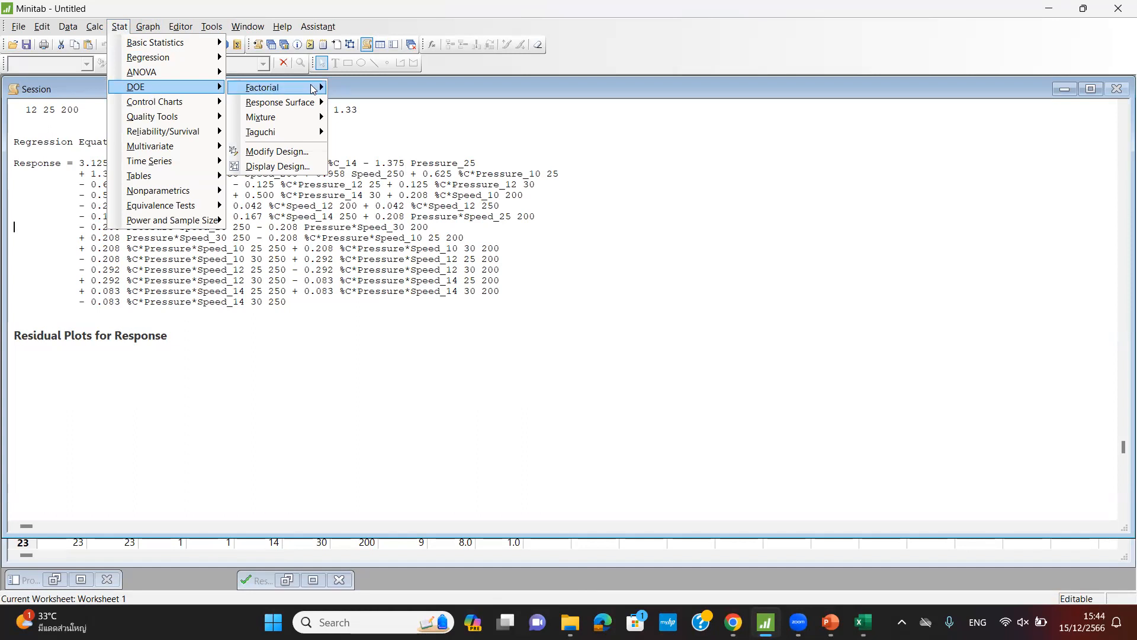
pyautogui.moveTo(279, 88)
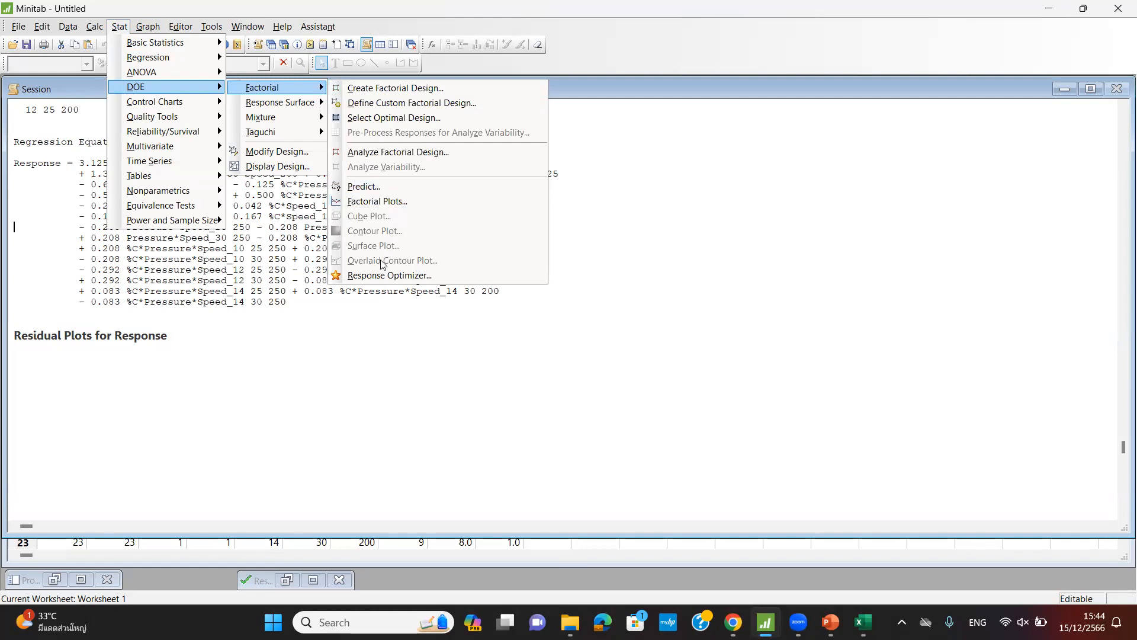
pyautogui.click(368, 202)
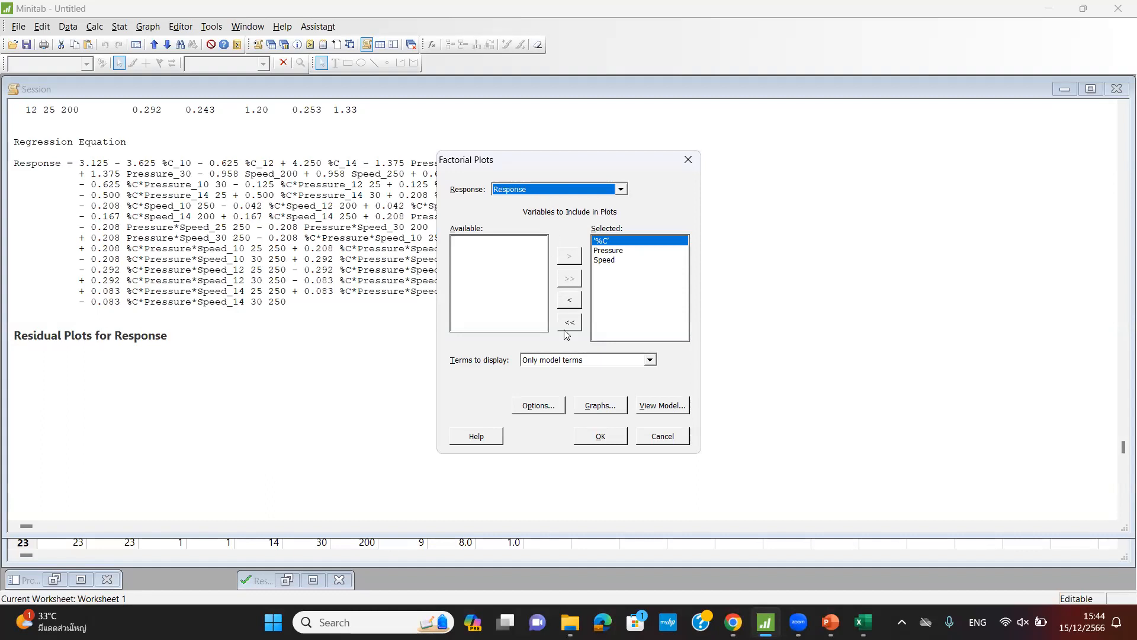
pyautogui.click(594, 405)
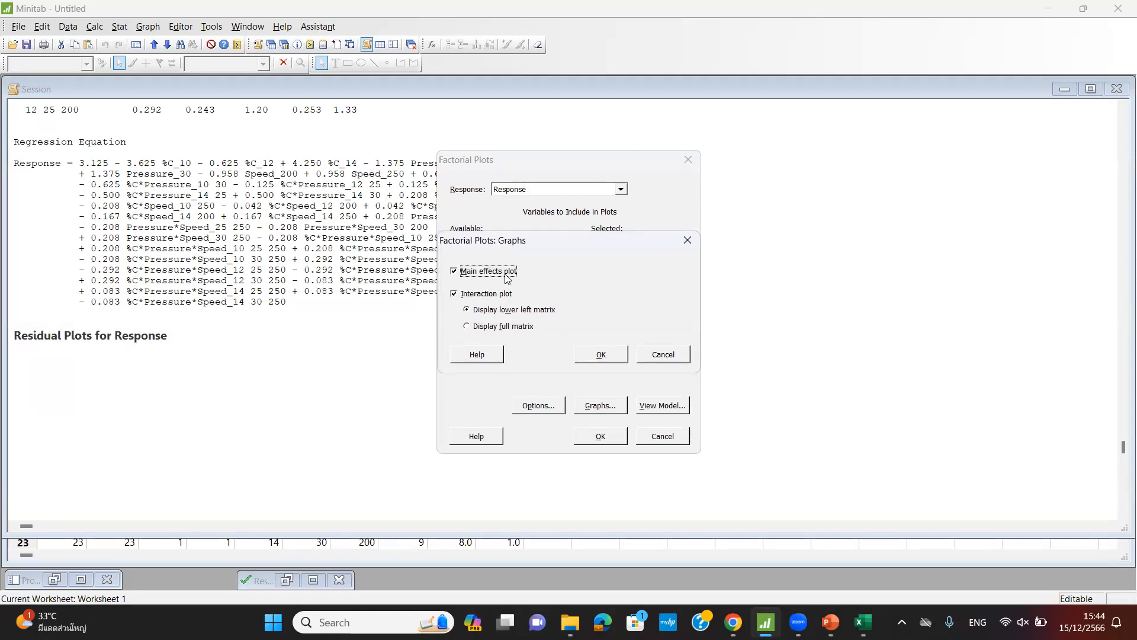
pyautogui.click(596, 357)
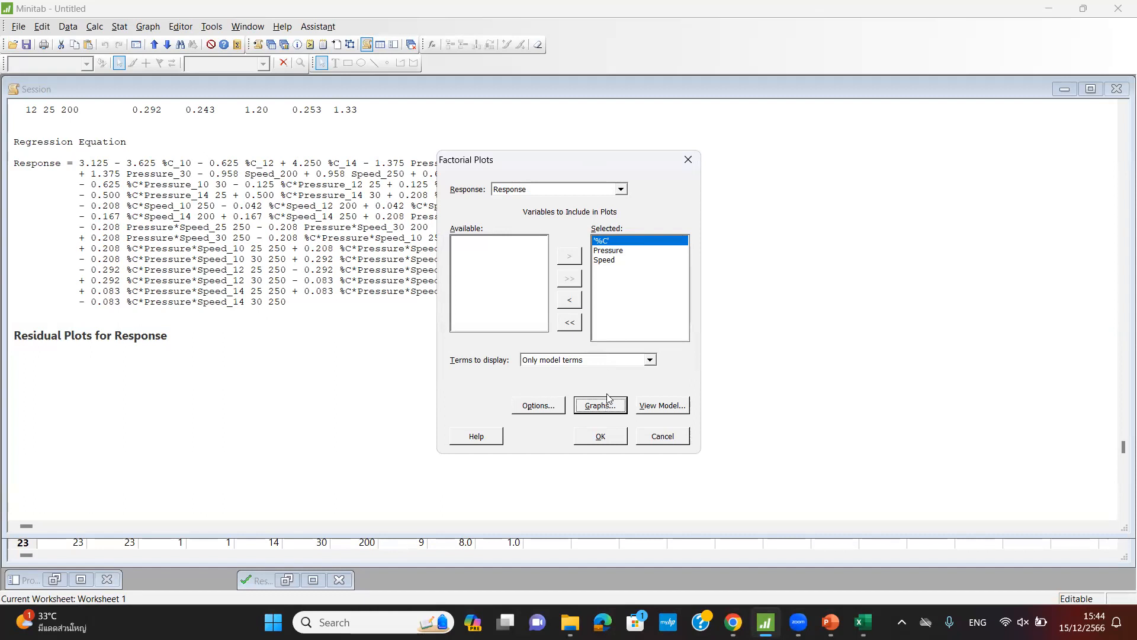
pyautogui.click(601, 438)
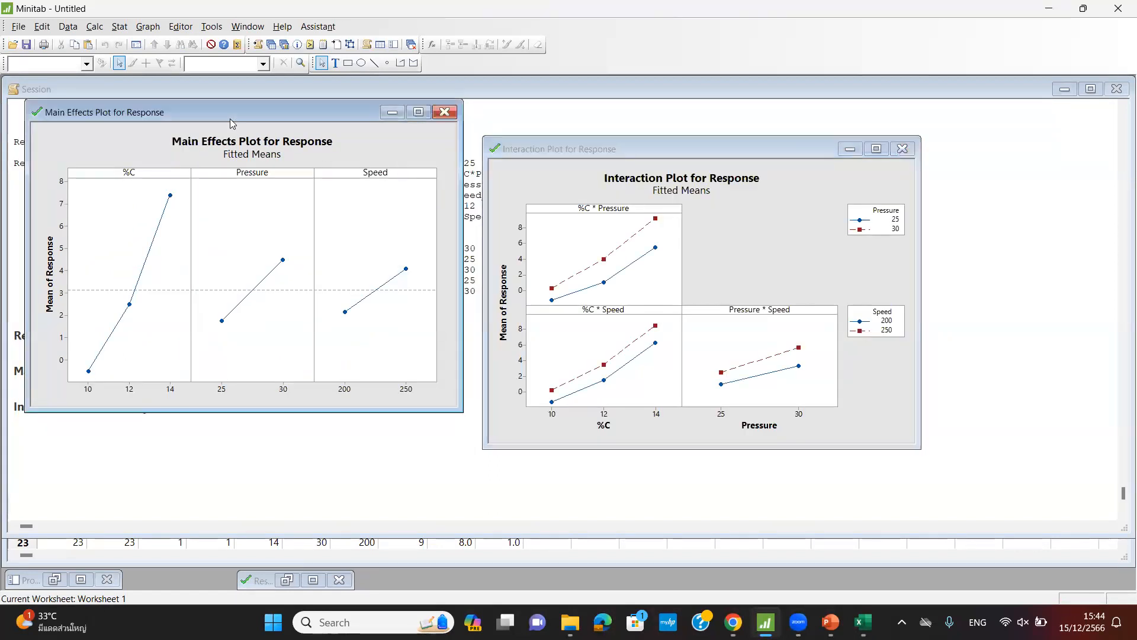
pyautogui.moveTo(231, 116); pyautogui.dragTo(250, 142)
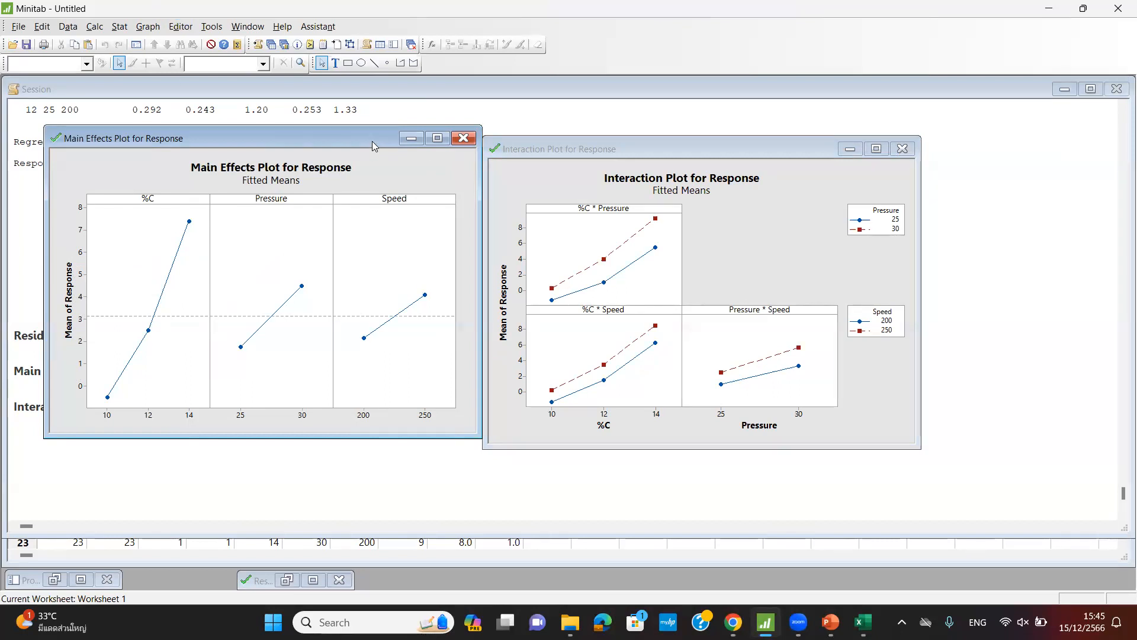
# Review the sums of squares of the linear terms in the Analysis of Variance table, and view the residual plots for Response enlarged
pyautogui.click(398, 115)
pyautogui.scroll(11, 391, 212)
pyautogui.scroll(7, 391, 211)
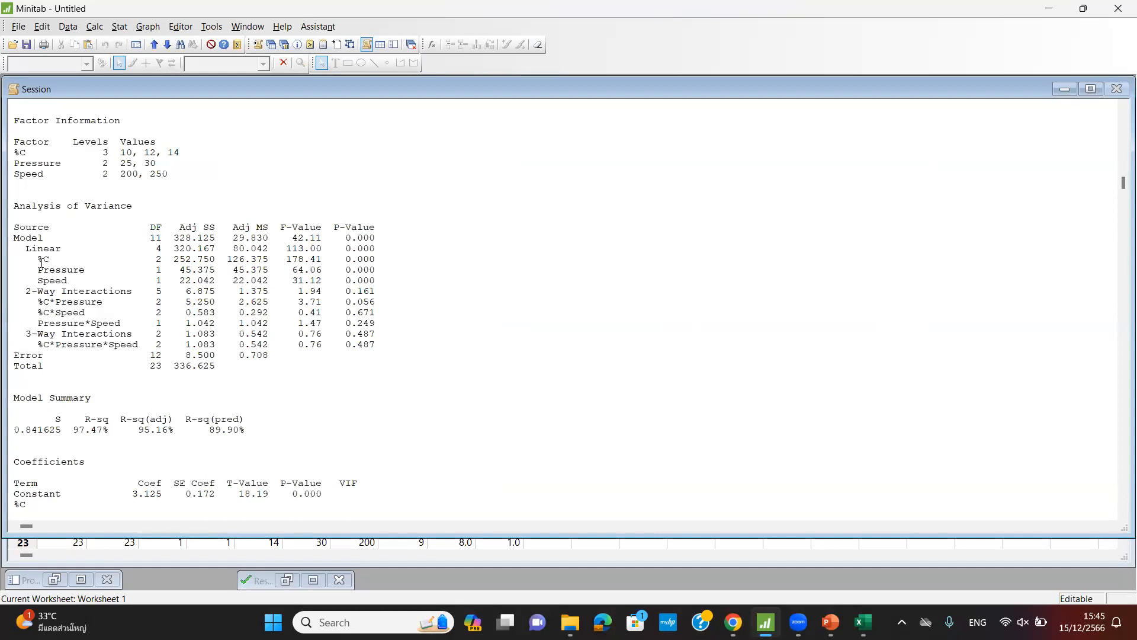
pyautogui.moveTo(174, 259); pyautogui.dragTo(218, 279)
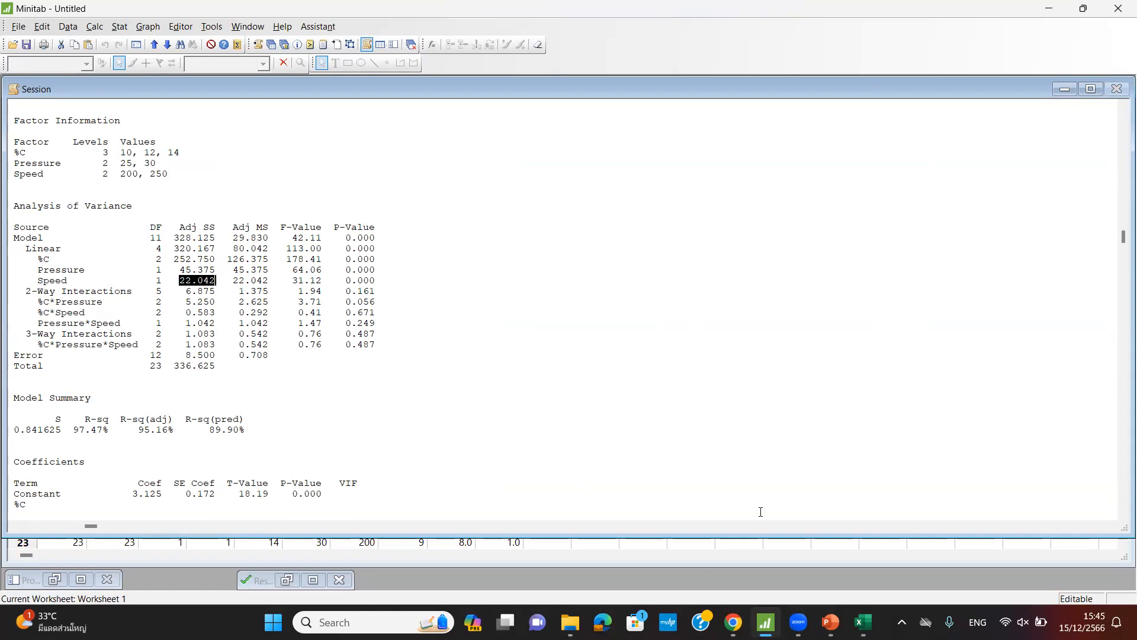
pyautogui.click(312, 580)
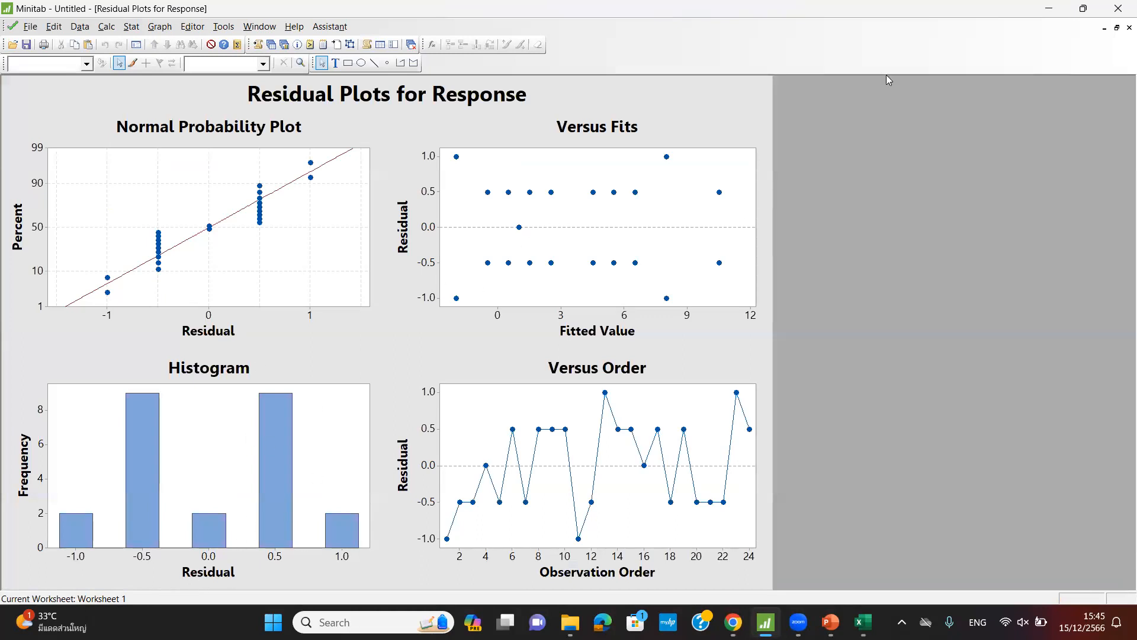
pyautogui.click(1105, 28)
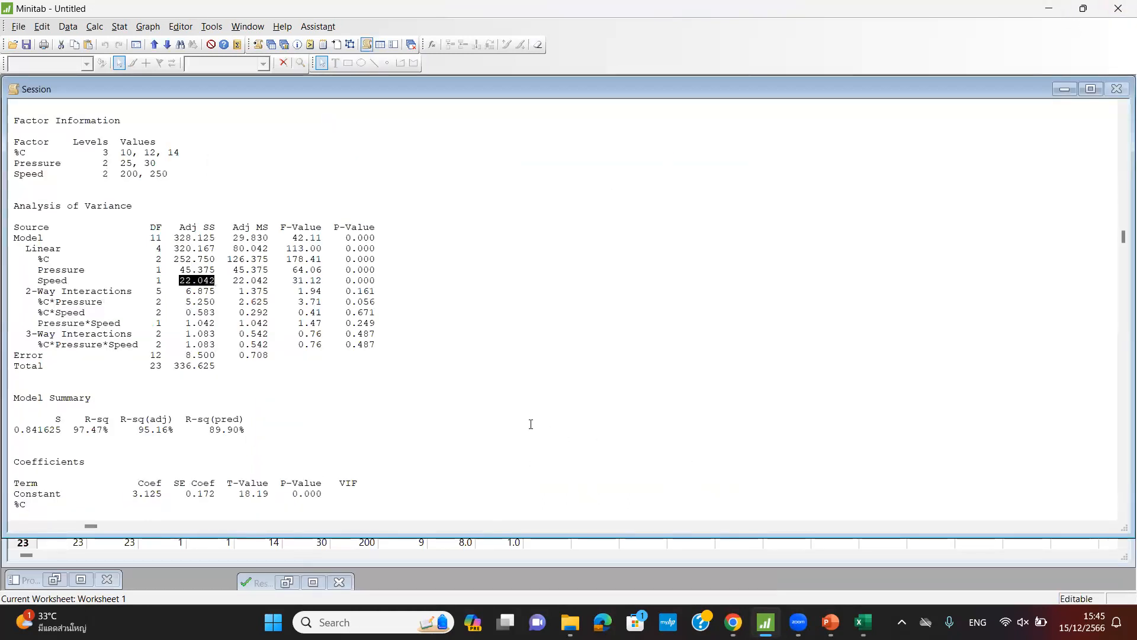
# Switch to the Lecture 11 presentation in PowerPoint and view the soft drink bottling slides on creating the factorial design
pyautogui.click(831, 622)
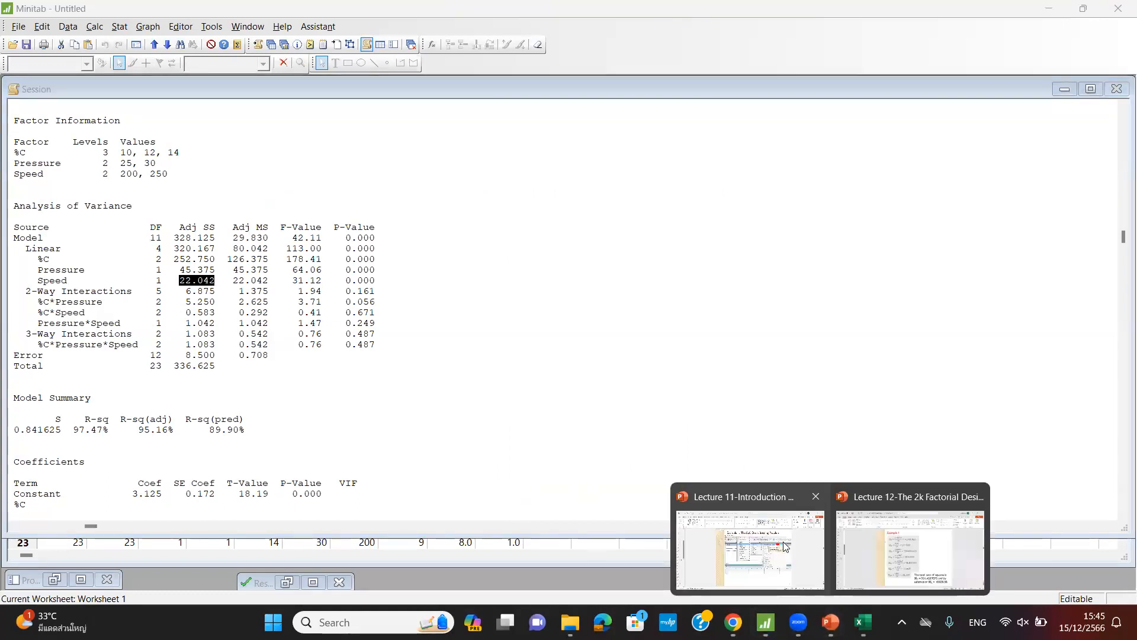
pyautogui.click(765, 553)
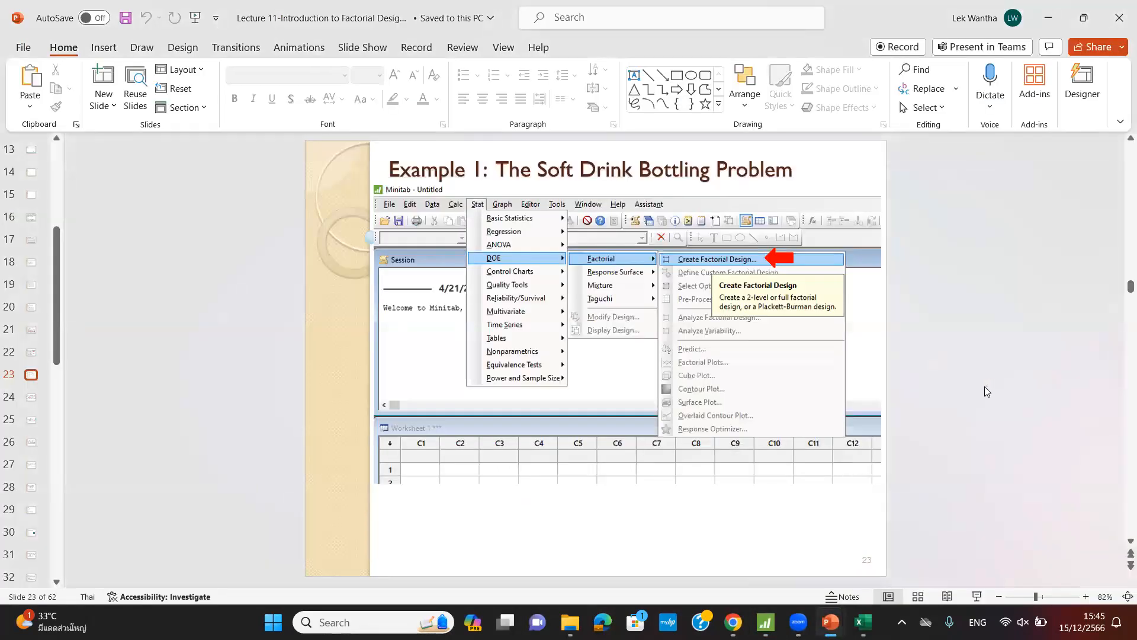
pyautogui.scroll(-3, 985, 386)
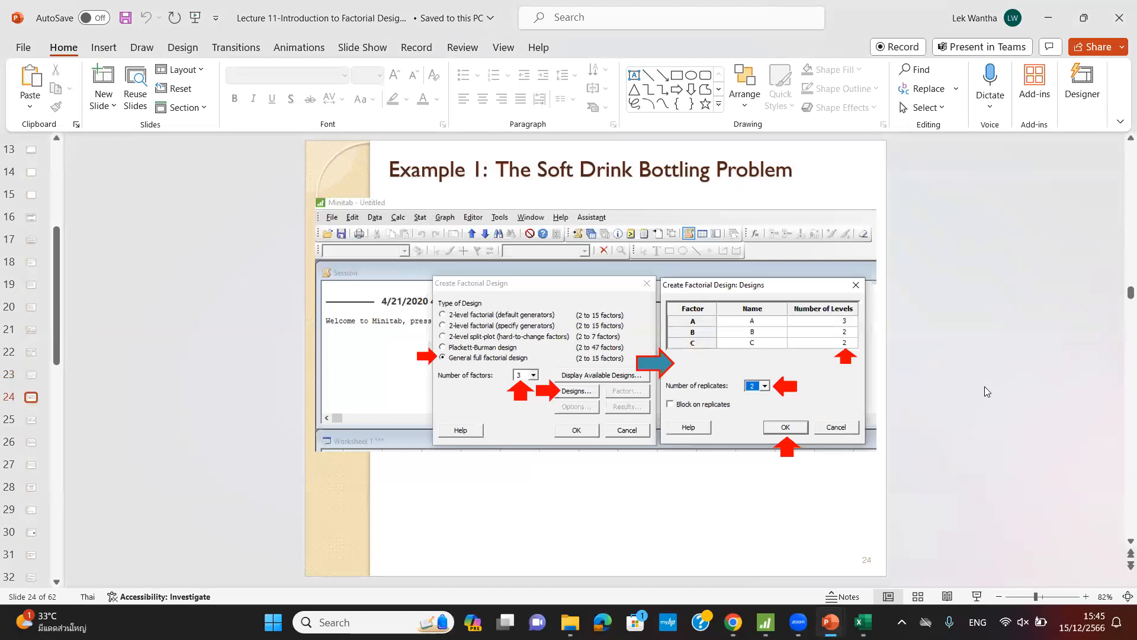
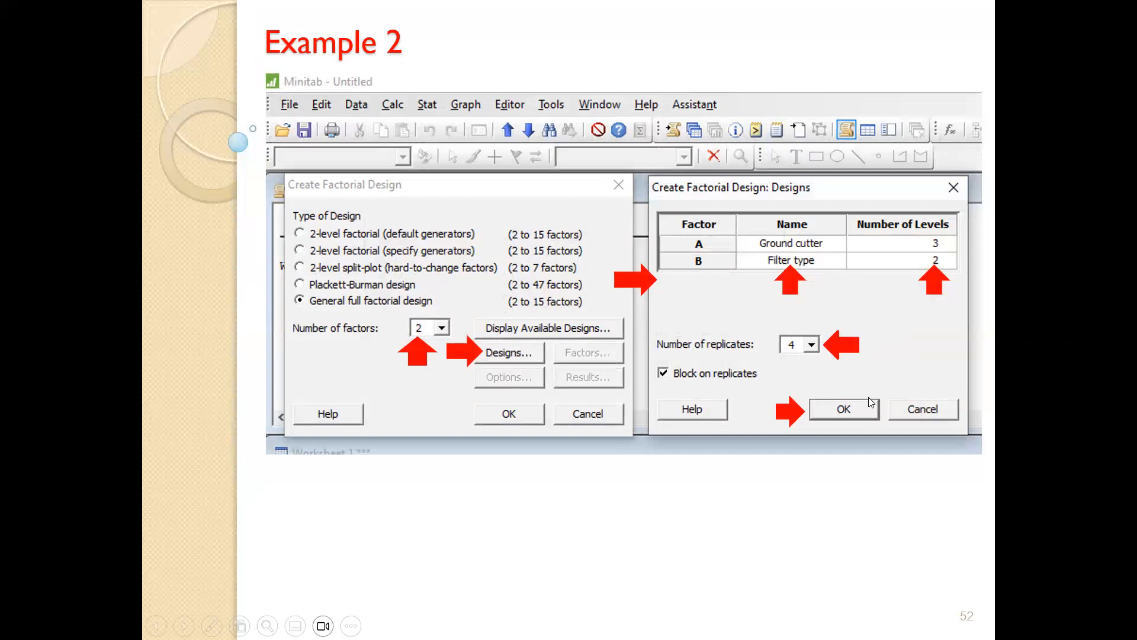
# Review the Example 2 slides on the two-factor design settings and conclusions, and end the slide show
pyautogui.press('Right')
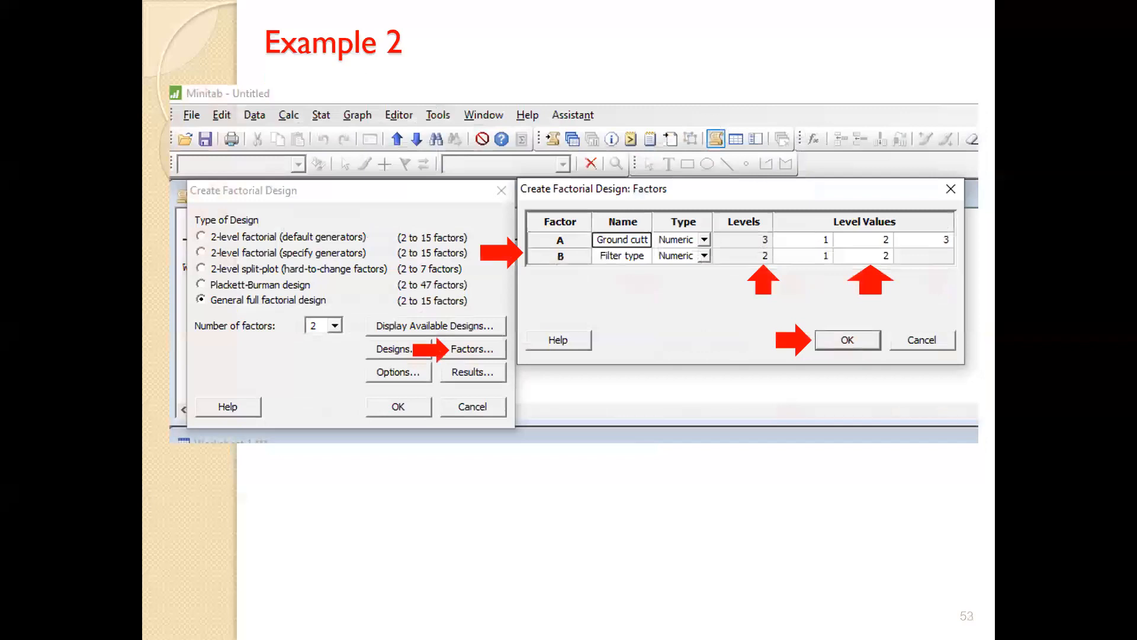
pyautogui.press('Right')
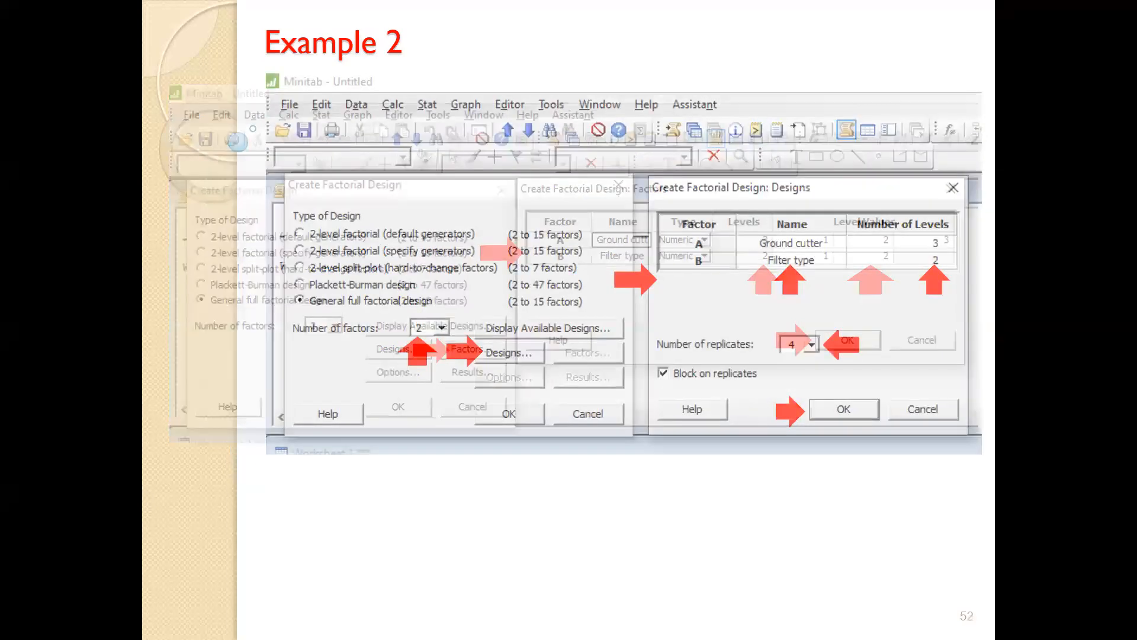
pyautogui.press('Left')
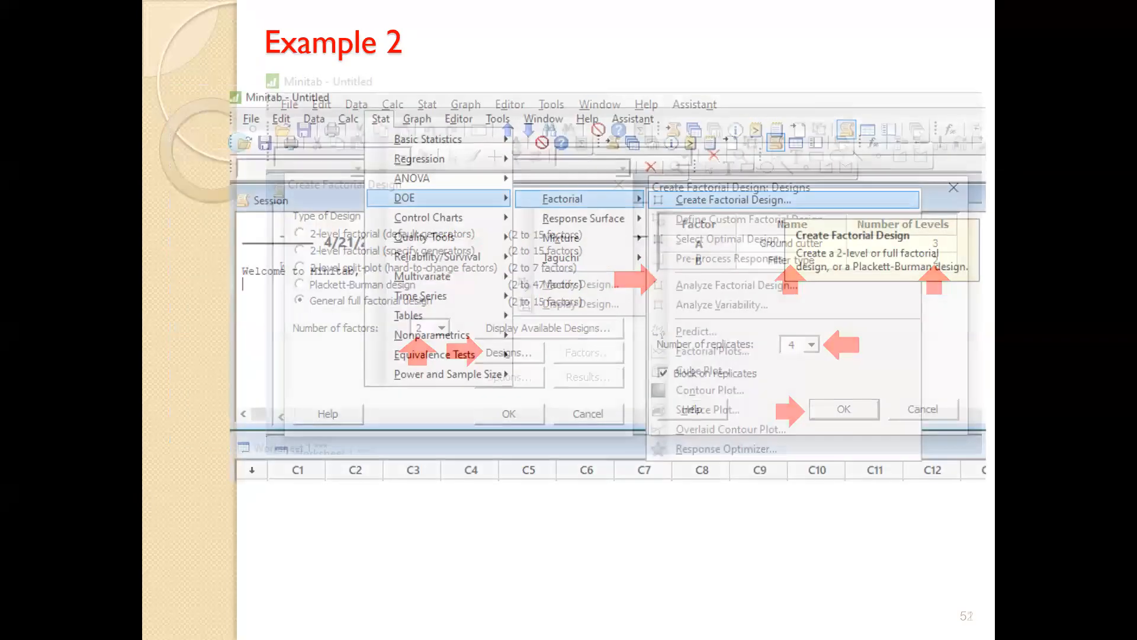
pyautogui.press('Left')
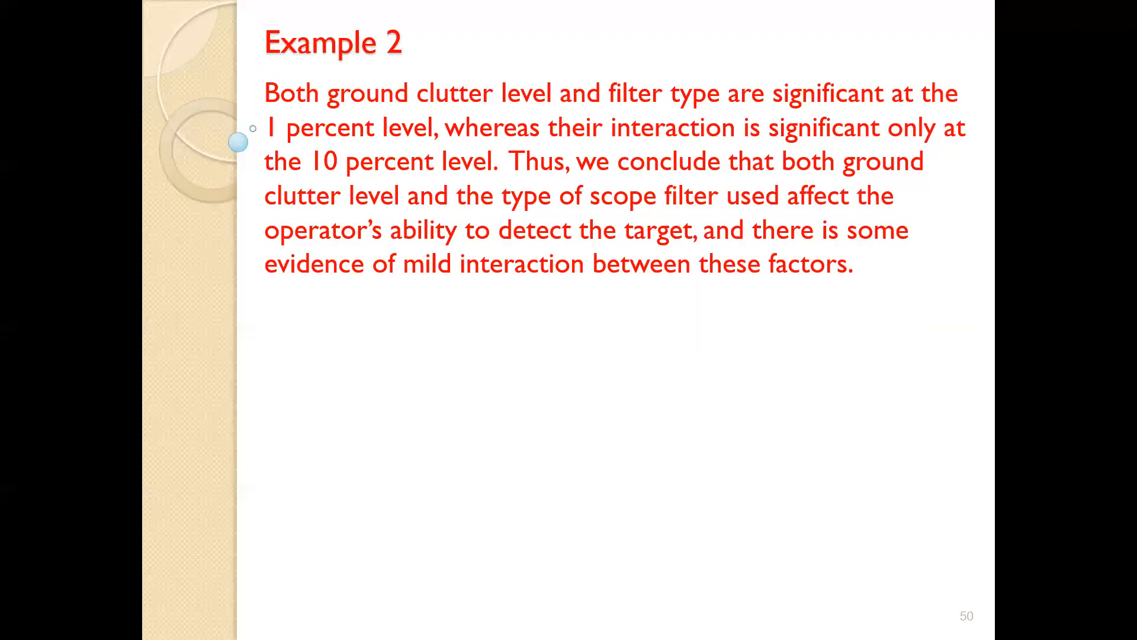
pyautogui.rightClick(830, 424)
pyautogui.click(902, 411)
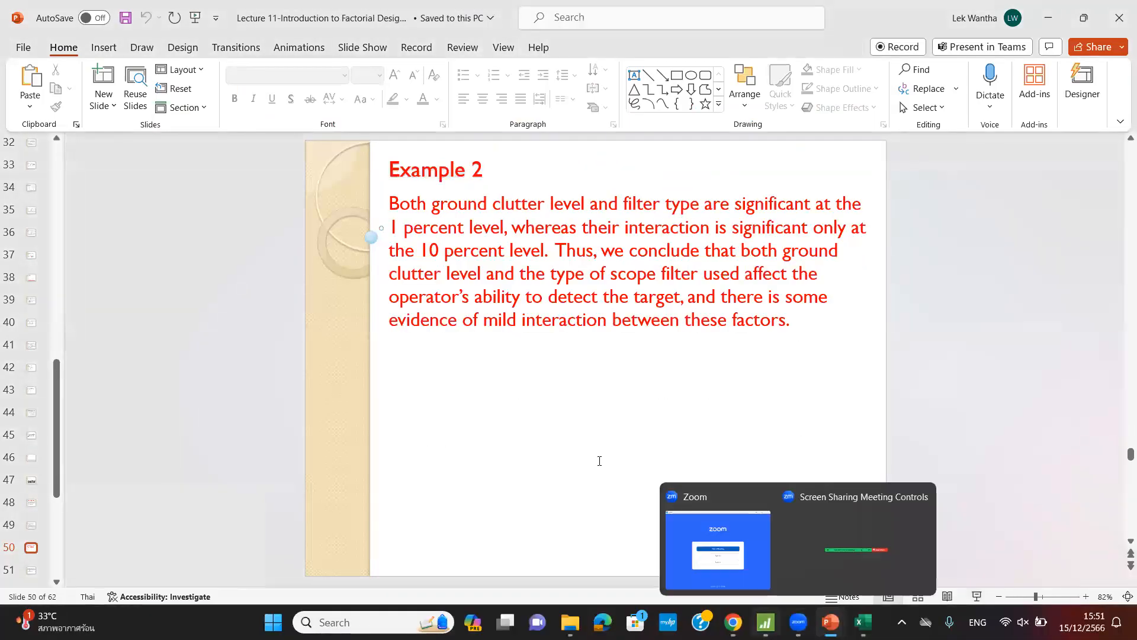
# Switch back to Minitab and shrink the Session window to uncover the worksheet and plots
pyautogui.hotkey('alt', 'Tab')
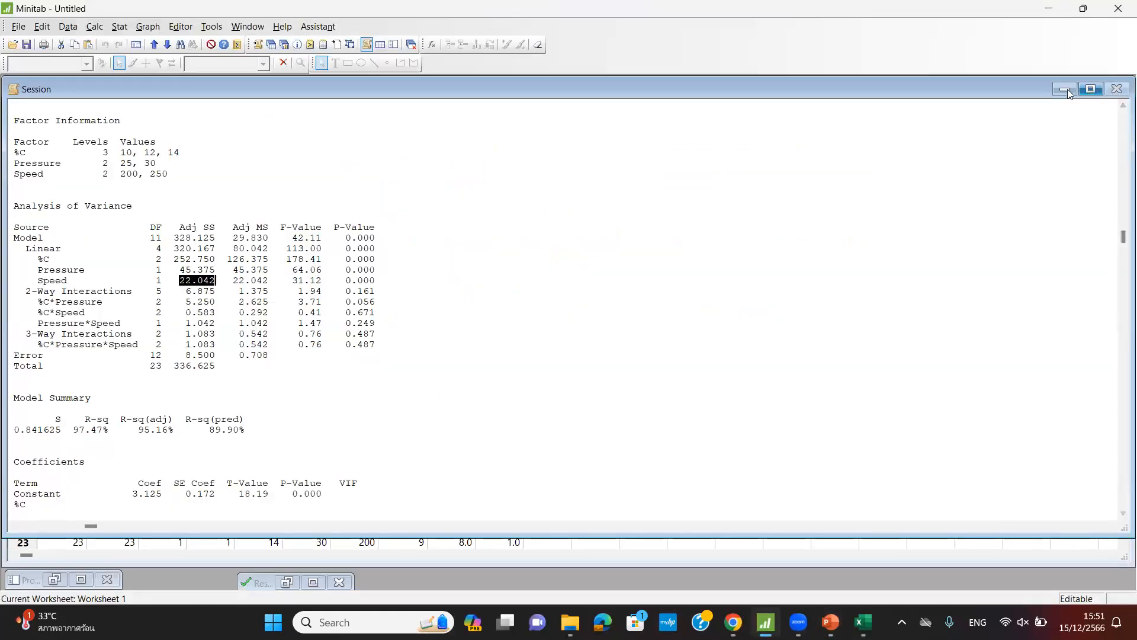
pyautogui.scroll(-6, 652, 229)
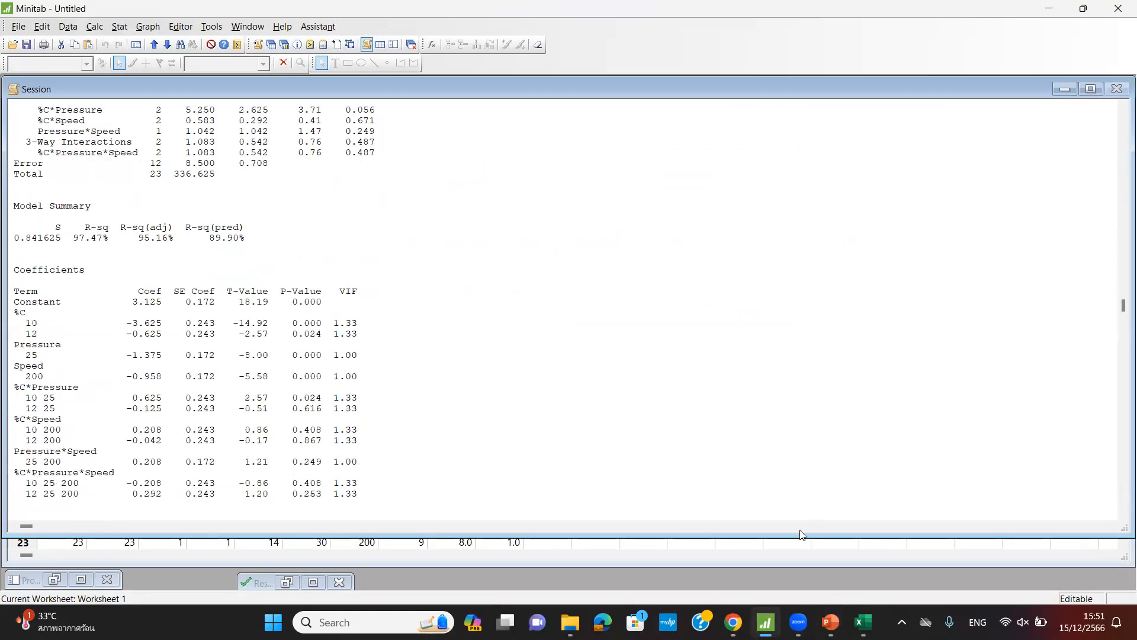
pyautogui.moveTo(796, 537); pyautogui.dragTo(794, 204)
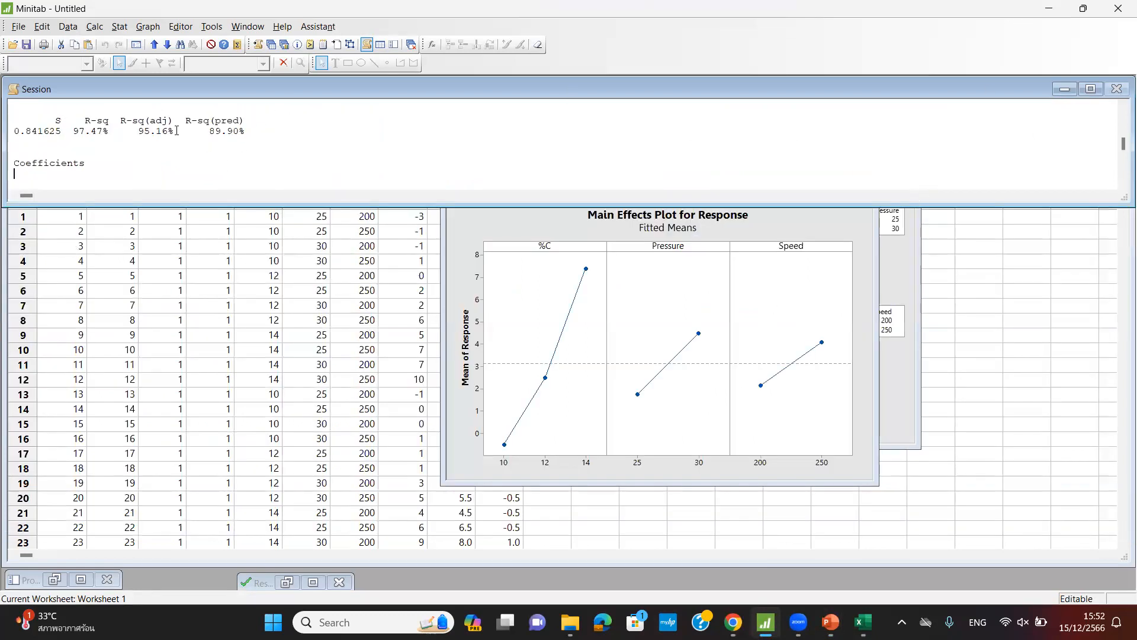
# Create a new Minitab worksheet, place its window below the Session window and make it taller
pyautogui.click(18, 26)
pyautogui.click(37, 43)
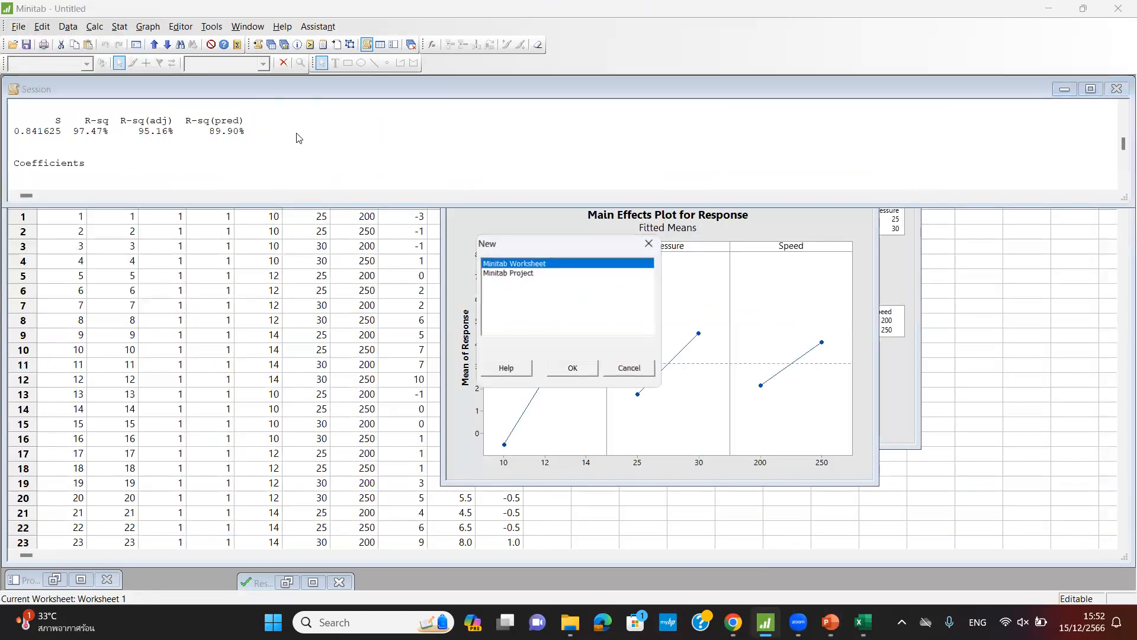
pyautogui.click(570, 370)
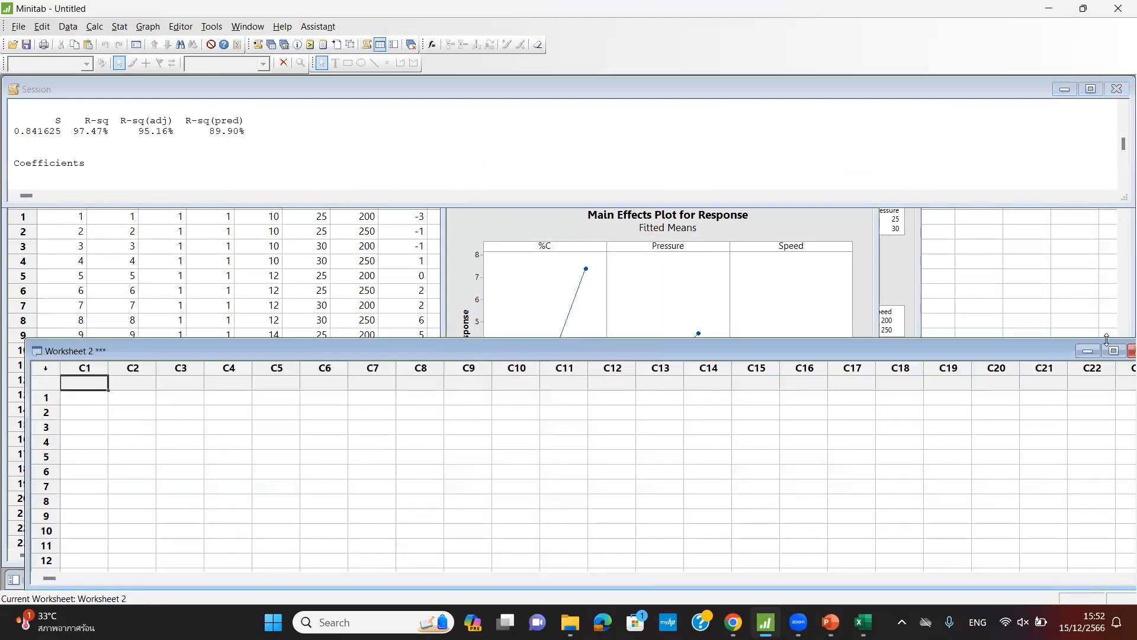
pyautogui.moveTo(1001, 355); pyautogui.dragTo(985, 254)
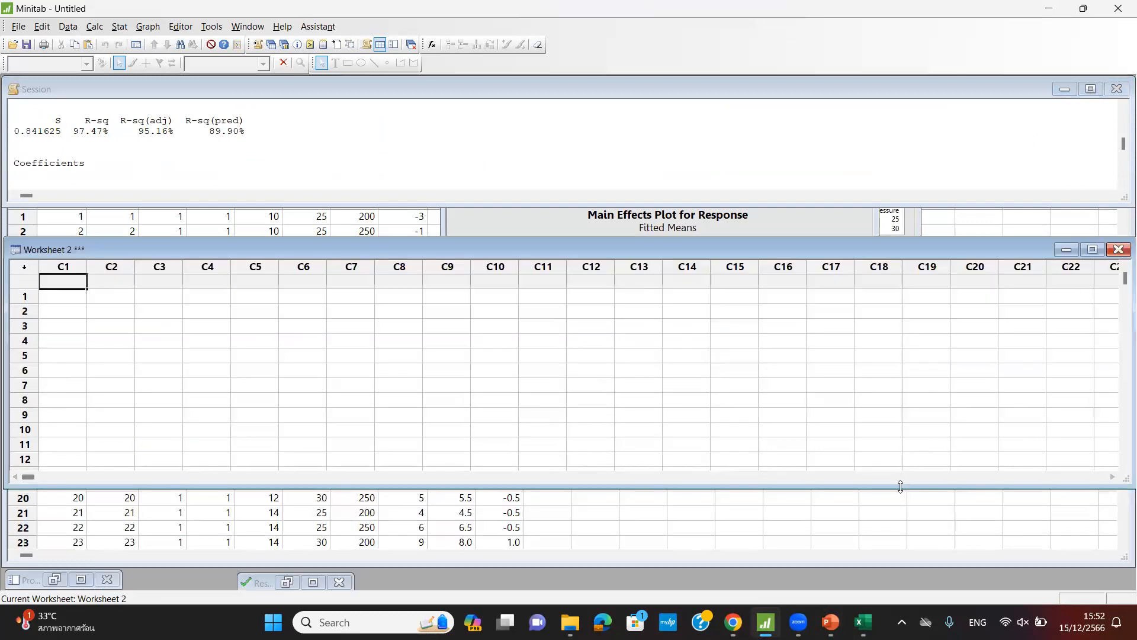
pyautogui.moveTo(901, 486); pyautogui.dragTo(901, 572)
# Start a general full factorial design in the new worksheet and set the number of factors to 2
pyautogui.click(119, 27)
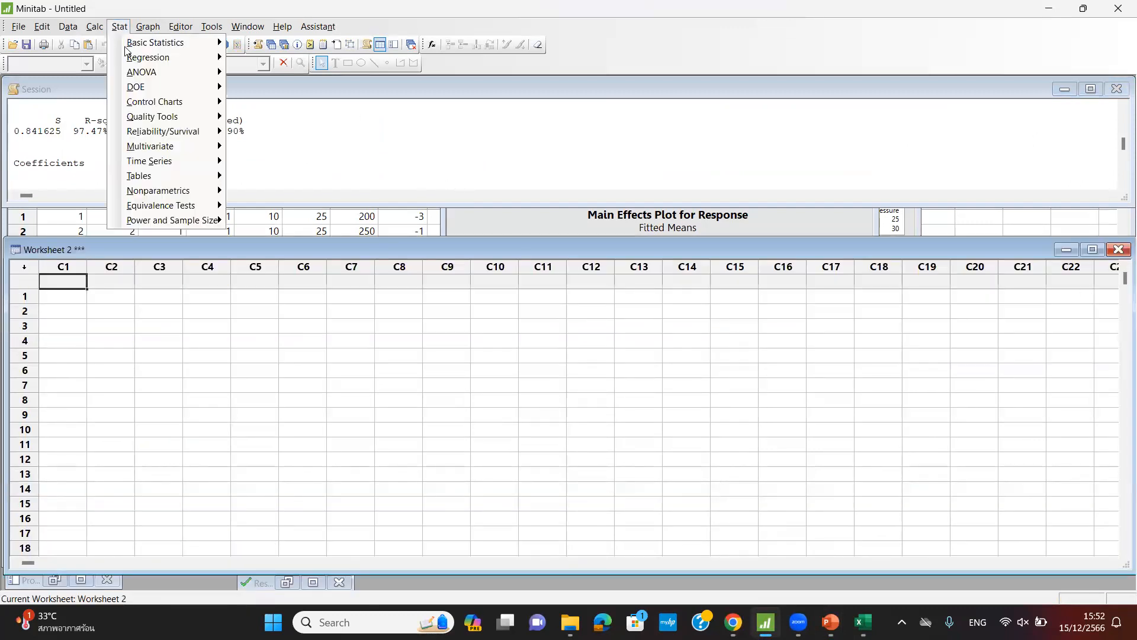
pyautogui.moveTo(145, 88)
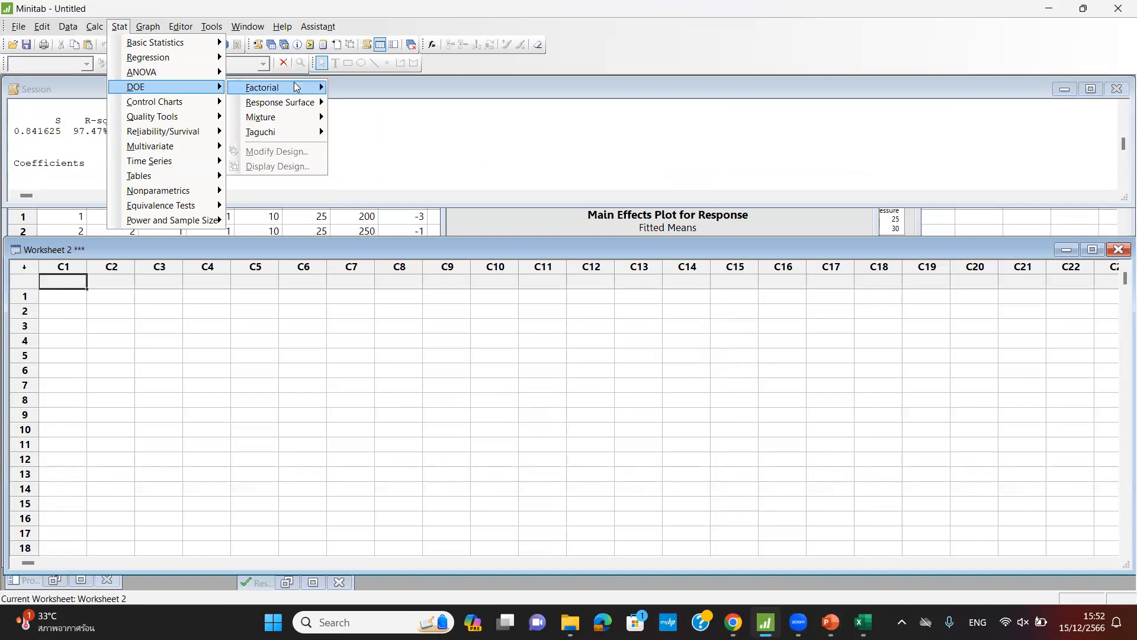
pyautogui.moveTo(296, 87)
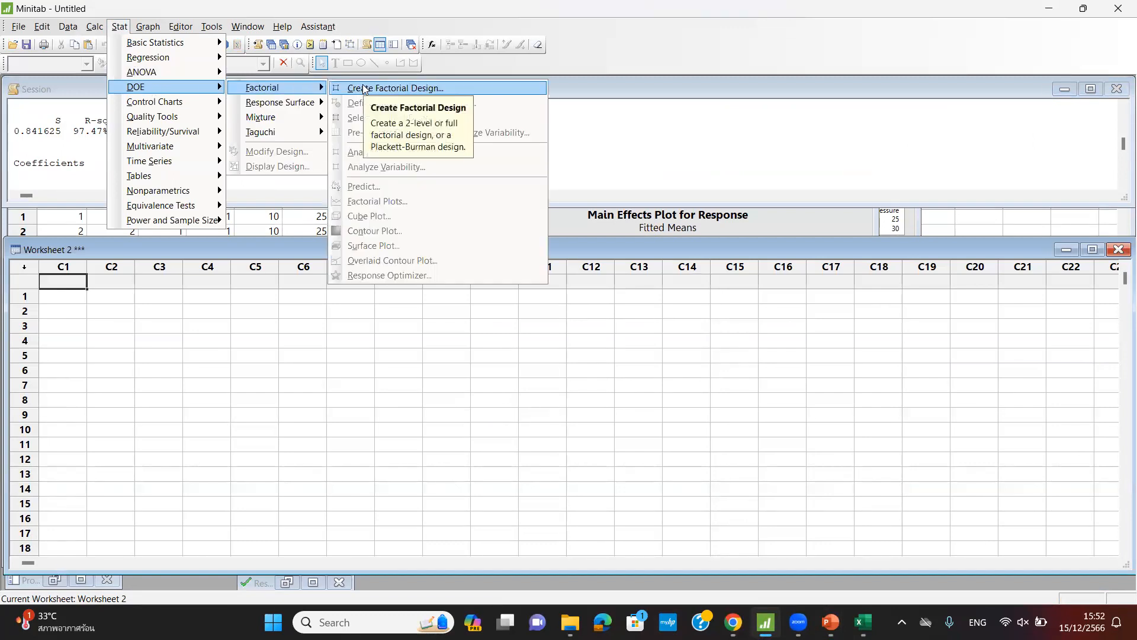
pyautogui.click(364, 89)
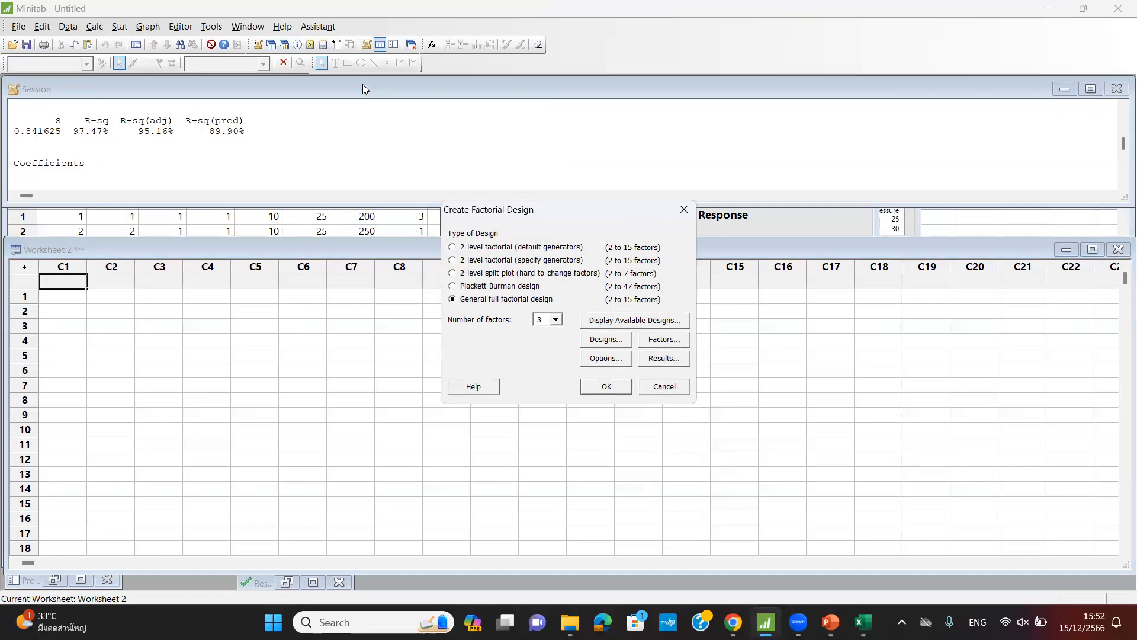
pyautogui.click(556, 320)
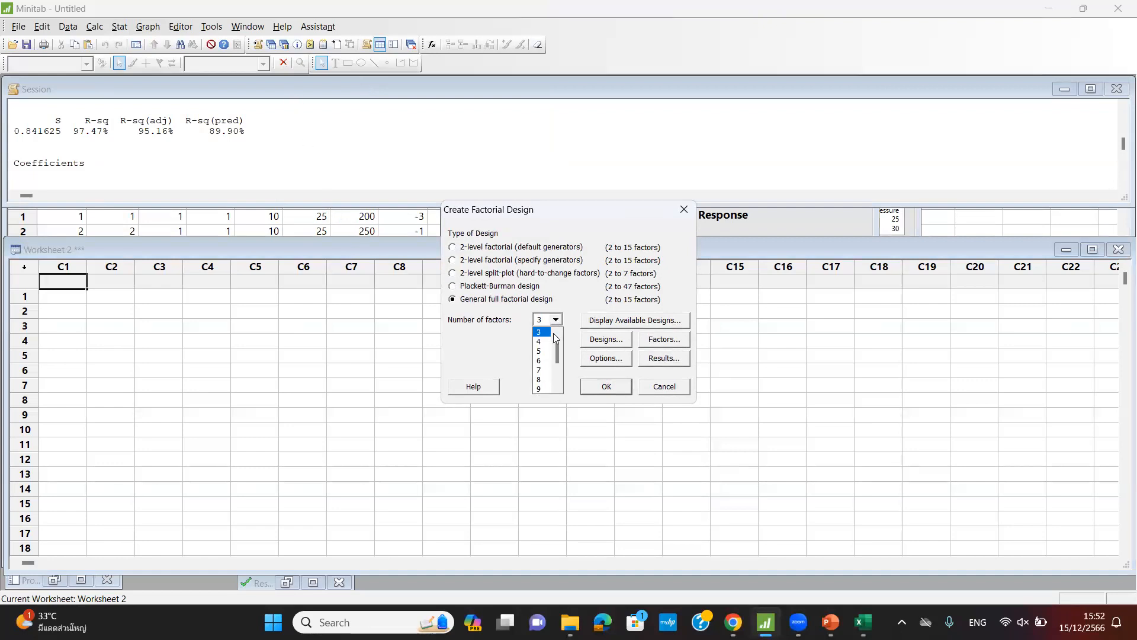
pyautogui.click(542, 332)
# Name factor A GC and factor B FT in the design settings, keeping 3 and 2 levels
pyautogui.click(606, 339)
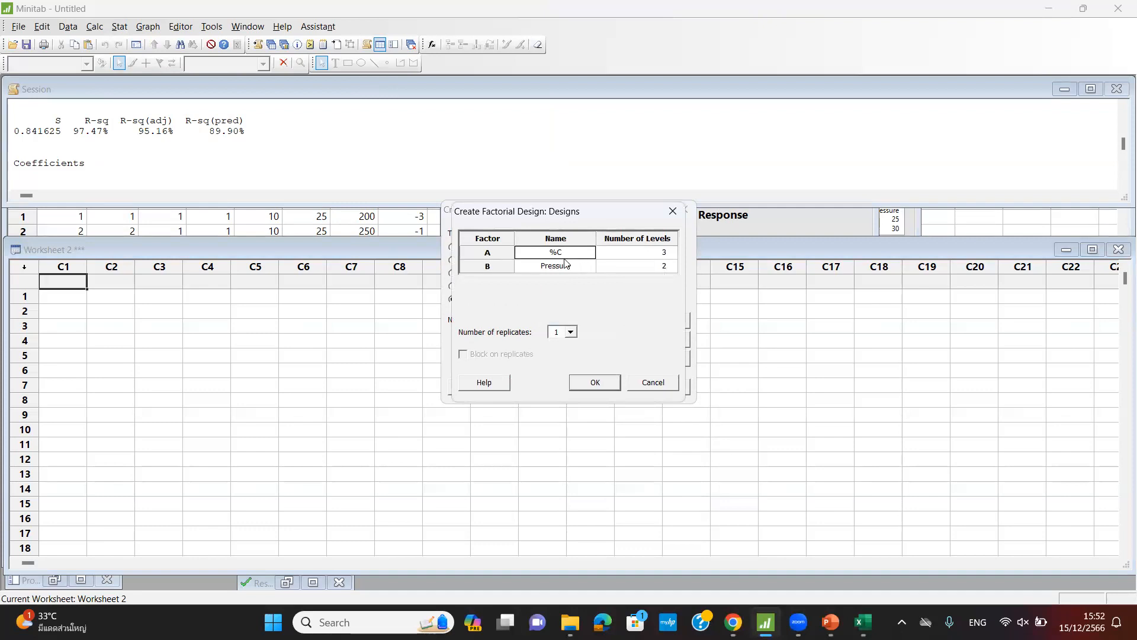
pyautogui.click(562, 252)
pyautogui.moveTo(563, 251); pyautogui.dragTo(533, 252)
pyautogui.write('CC')
pyautogui.click(556, 268)
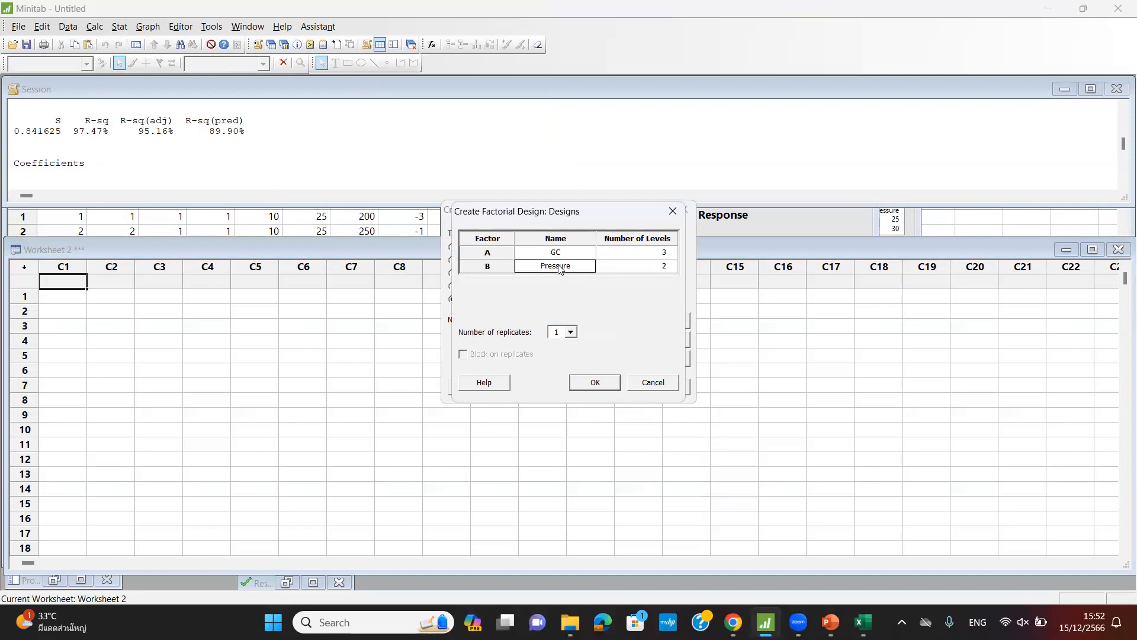
pyautogui.moveTo(572, 267); pyautogui.dragTo(528, 269)
pyautogui.write('FT')
# Set the number of replicates to 4, block on replicates, and accept the design settings
pyautogui.click(571, 335)
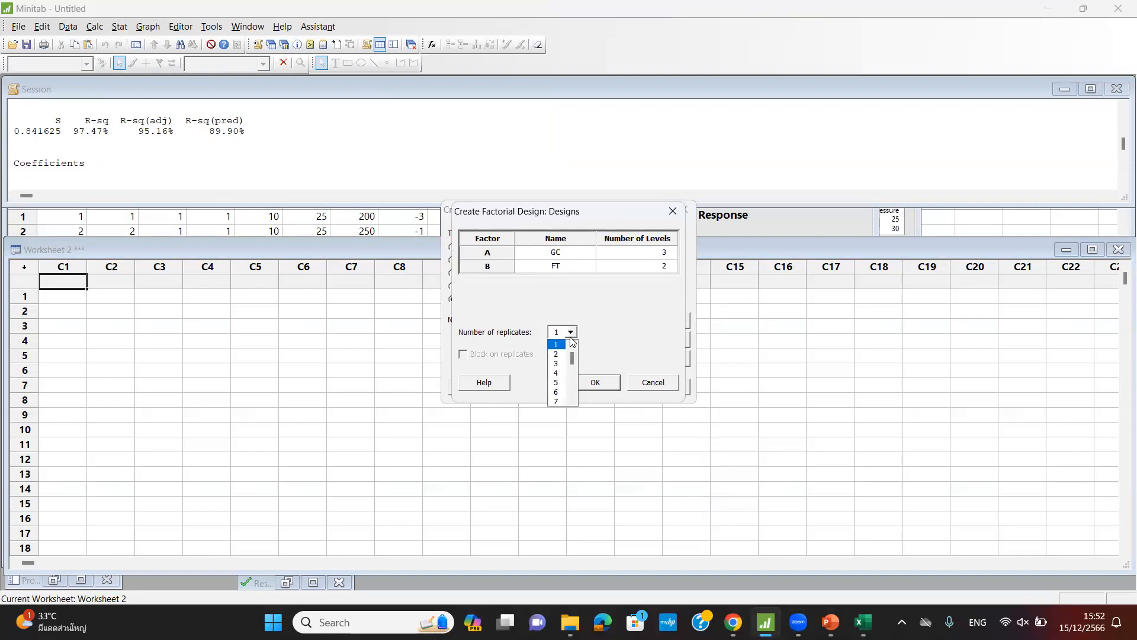
pyautogui.click(562, 373)
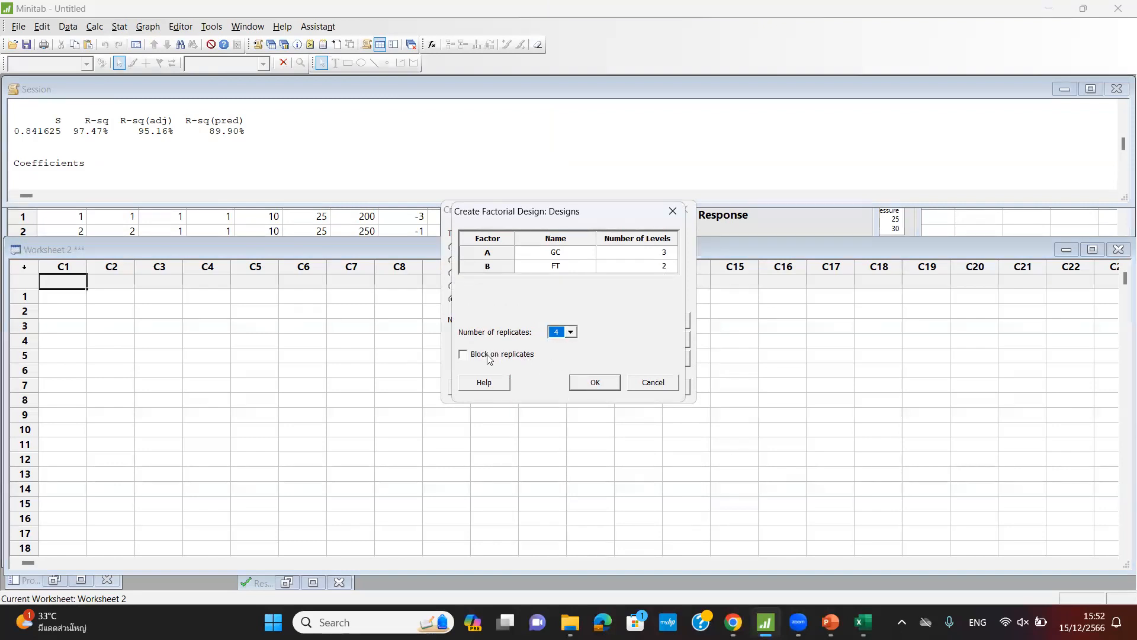
pyautogui.click(462, 355)
pyautogui.click(595, 382)
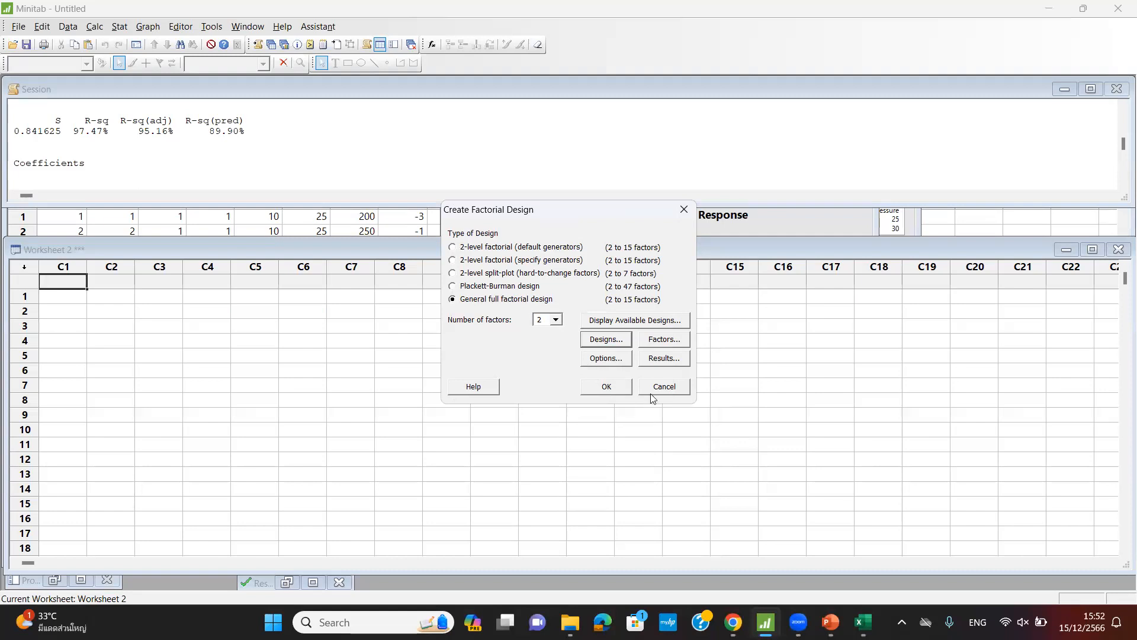
# Set the level values of factor GC to 1, 2 and 3
pyautogui.click(664, 347)
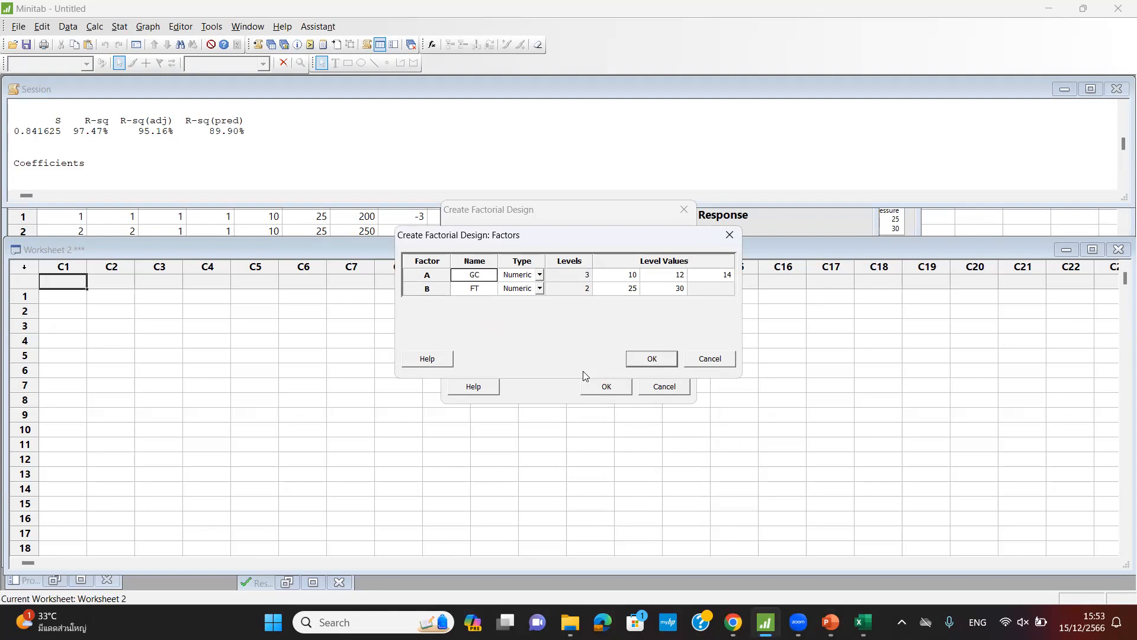
pyautogui.click(630, 281)
pyautogui.write('1')
pyautogui.click(662, 281)
pyautogui.write('2')
pyautogui.click(721, 276)
pyautogui.write('3')
pyautogui.click(540, 275)
pyautogui.click(522, 300)
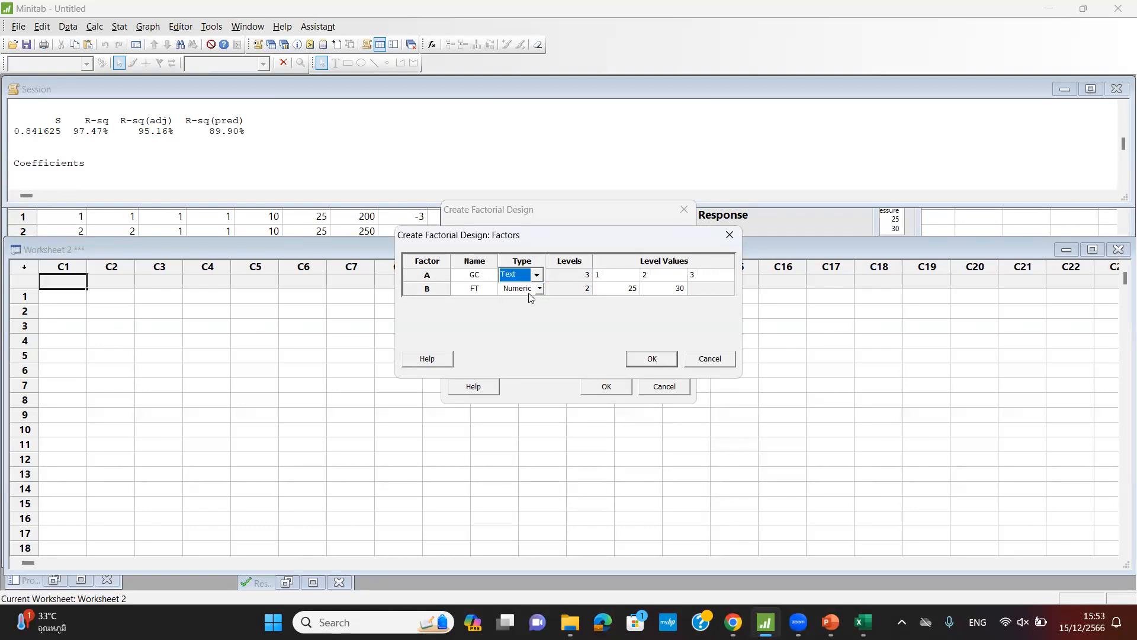
pyautogui.click(537, 275)
pyautogui.click(521, 289)
# Set the level values of factor FT to 1 and 2, keep its type numeric, and accept the factor settings
pyautogui.click(631, 293)
pyautogui.write('1')
pyautogui.press('Tab')
pyautogui.write('2')
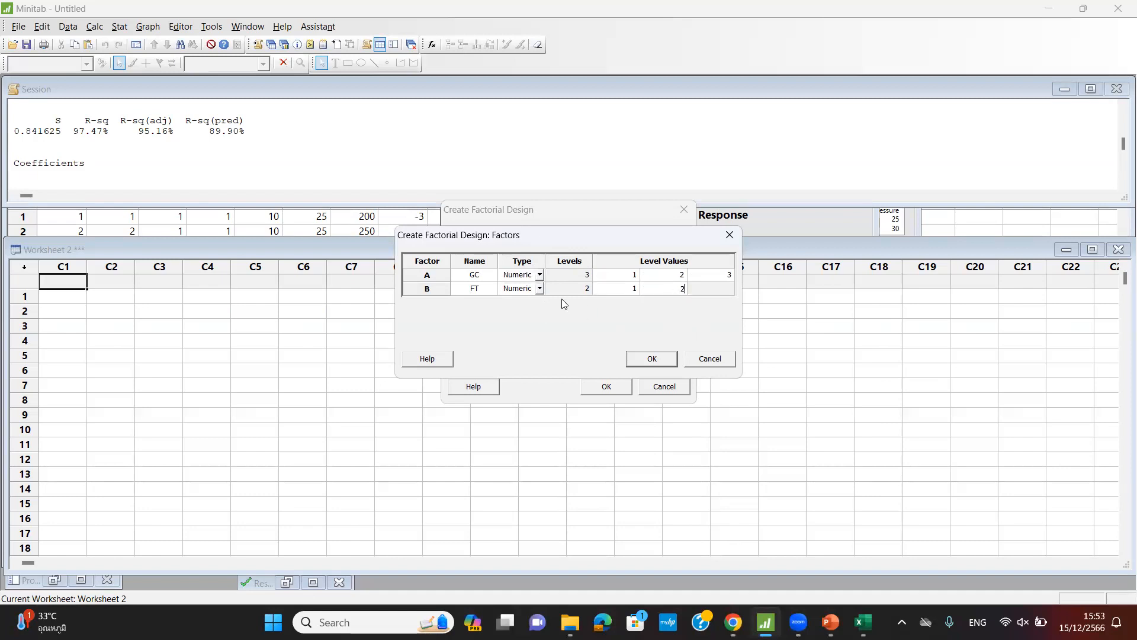
pyautogui.click(540, 290)
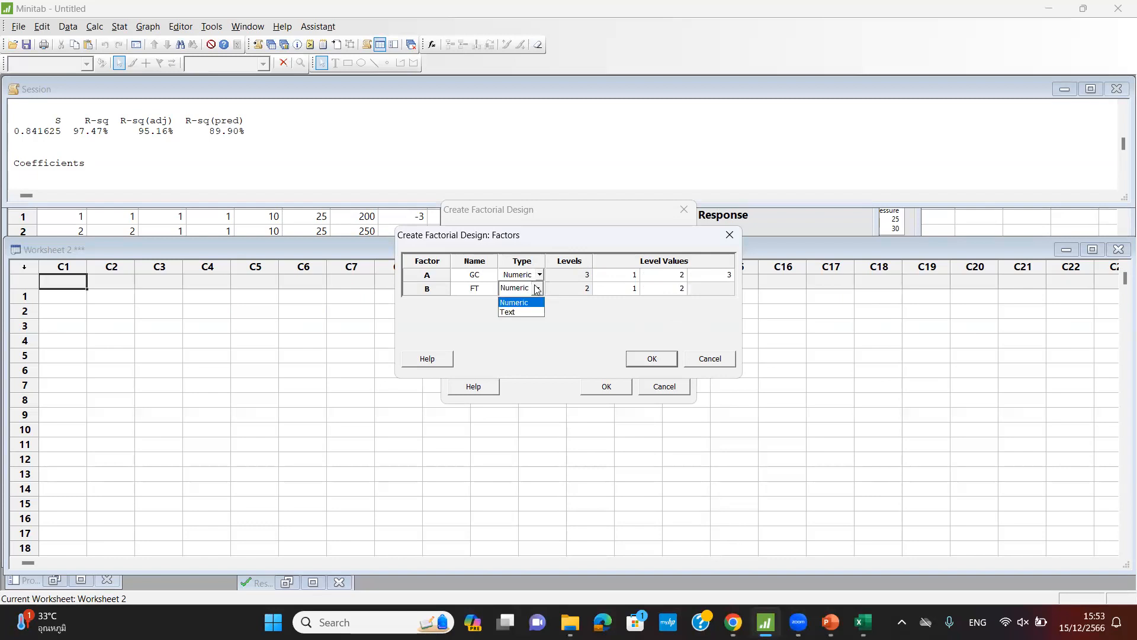
pyautogui.click(579, 322)
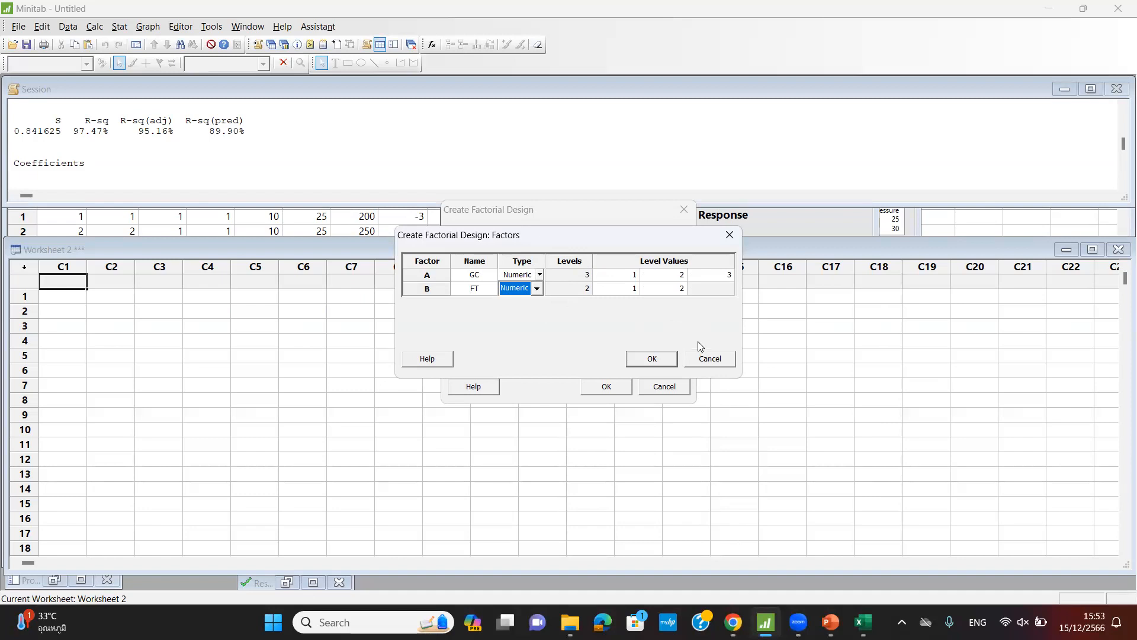
pyautogui.click(658, 360)
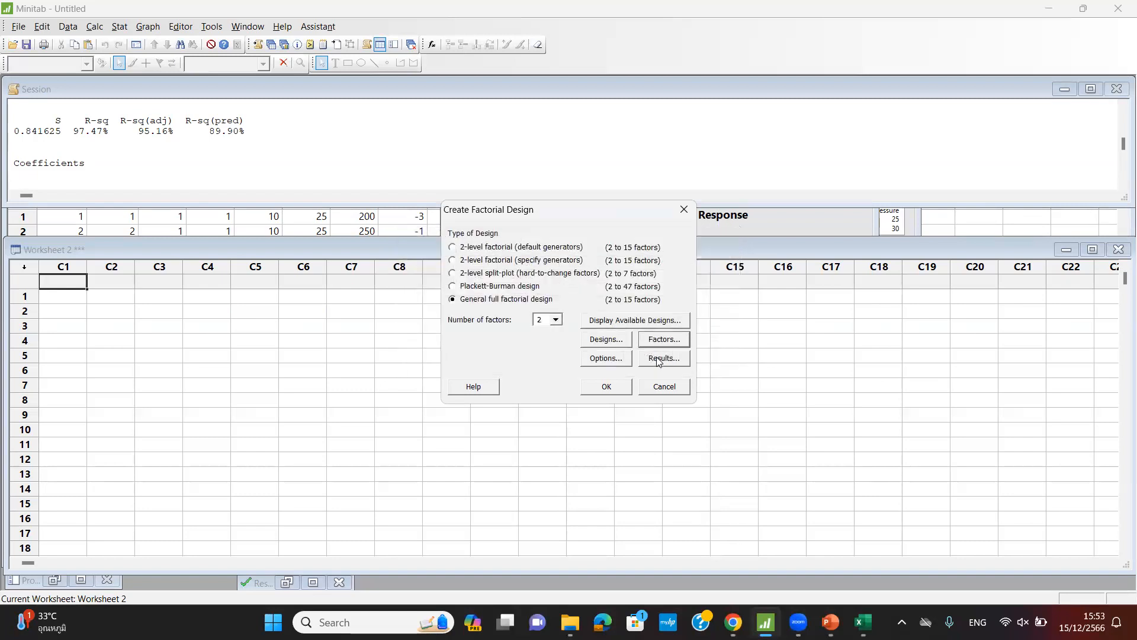
# Check the design options, keep the summary table as the printed result, and create the factorial design
pyautogui.click(606, 359)
pyautogui.click(616, 344)
pyautogui.click(663, 358)
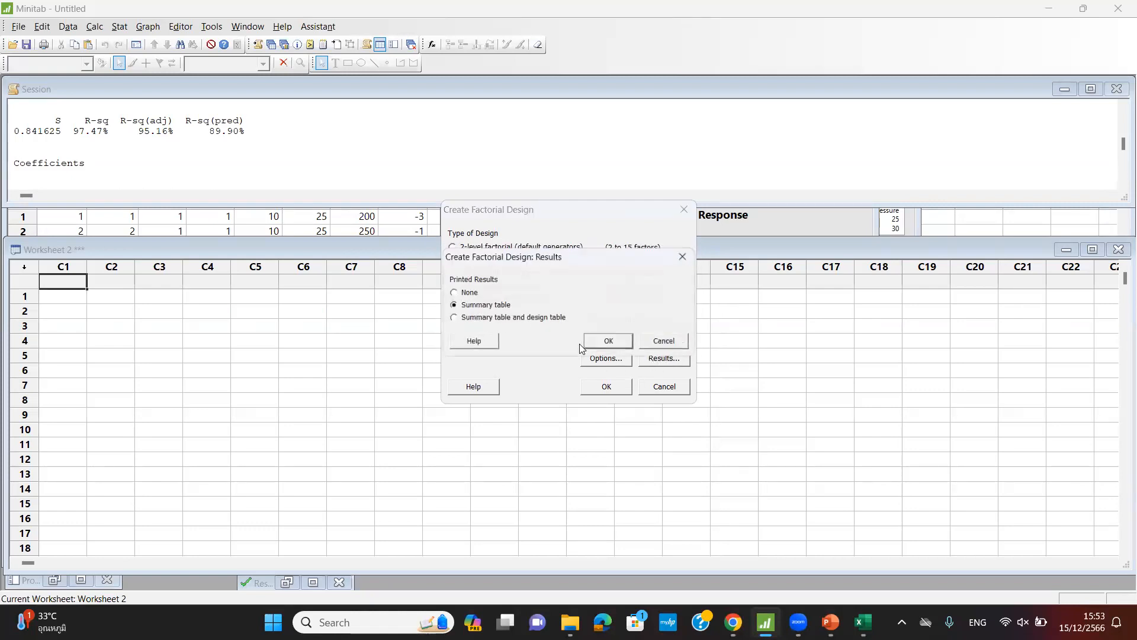
pyautogui.click(610, 343)
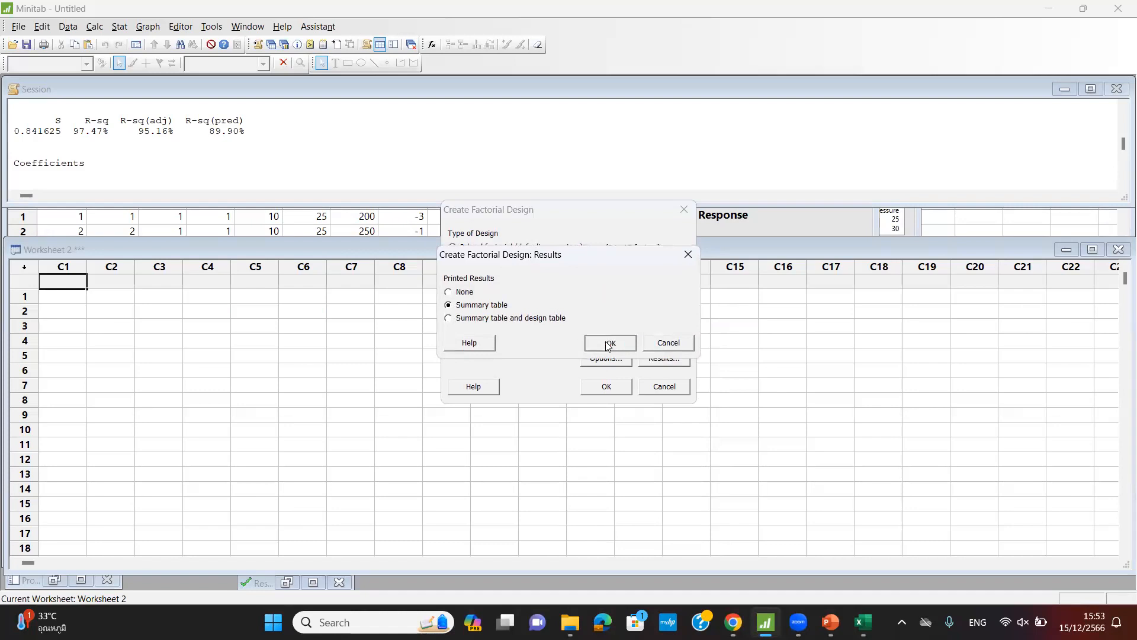
pyautogui.click(601, 382)
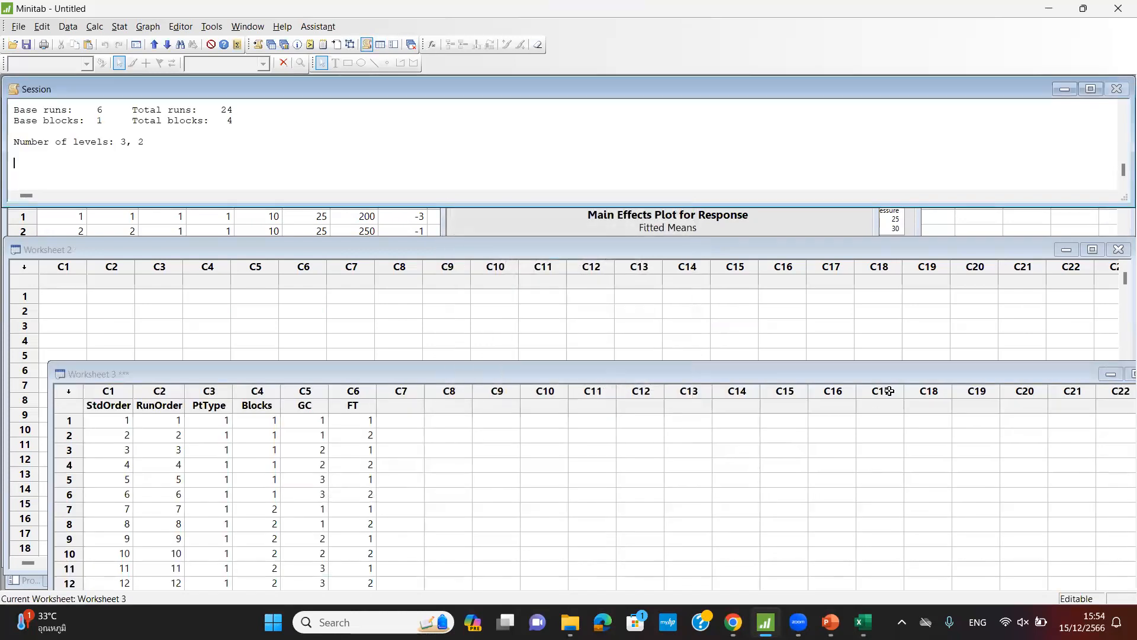
# Move the new Worksheet 3 window up and maximize it to show all the design runs
pyautogui.moveTo(937, 368); pyautogui.dragTo(924, 279)
pyautogui.scroll(-2, 586, 388)
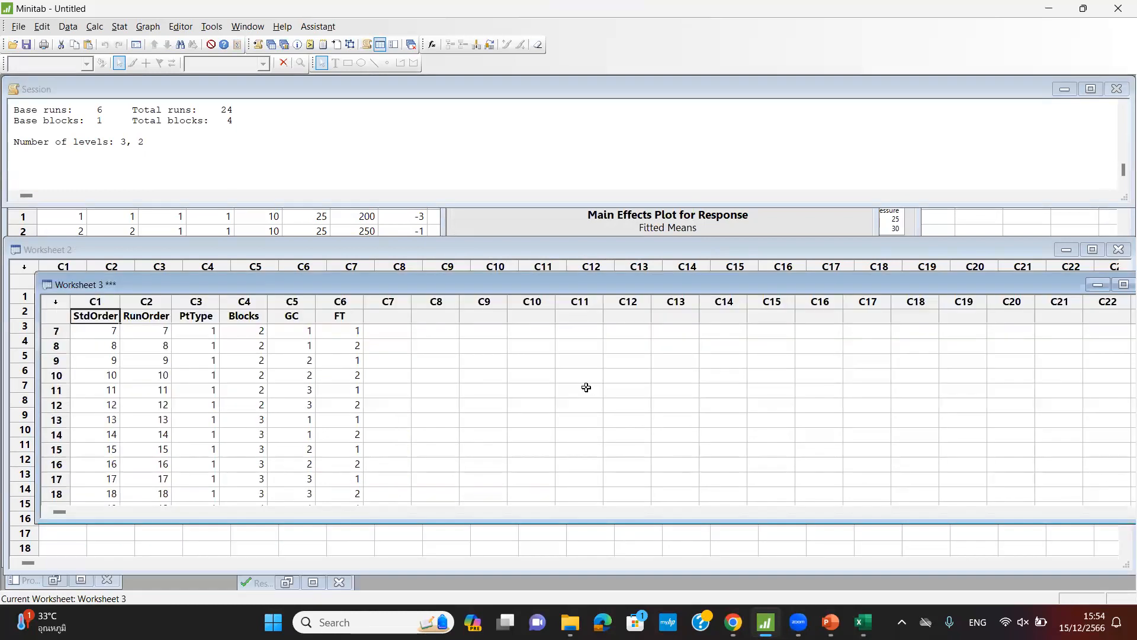
pyautogui.click(1123, 284)
pyautogui.scroll(2, 588, 281)
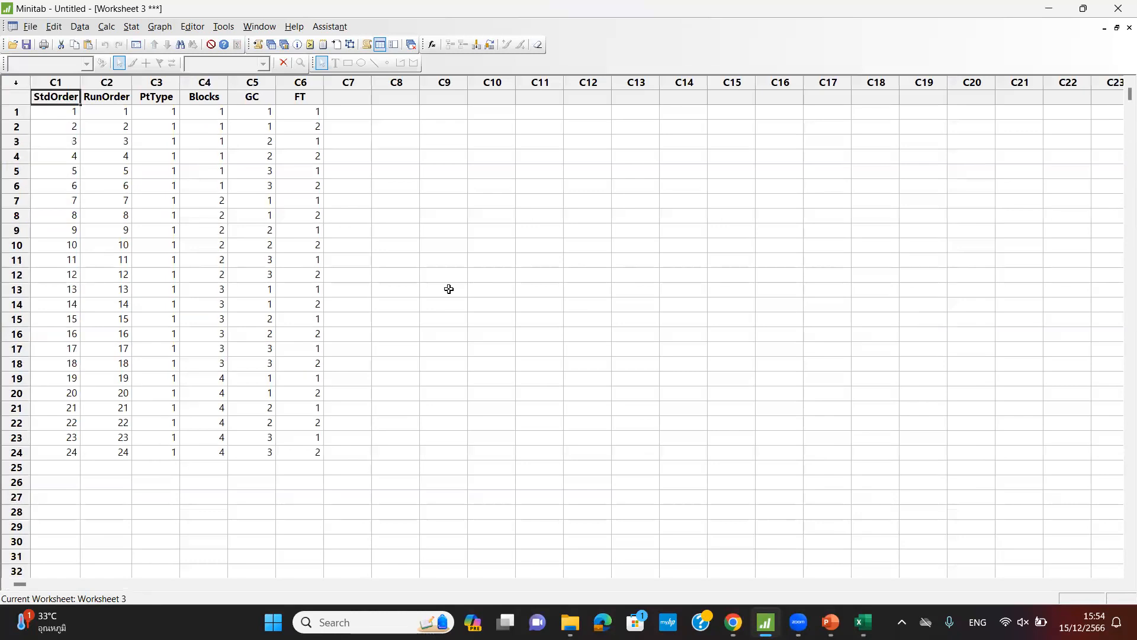
# Name column C7 of Worksheet 3 RESPOSE
pyautogui.click(355, 97)
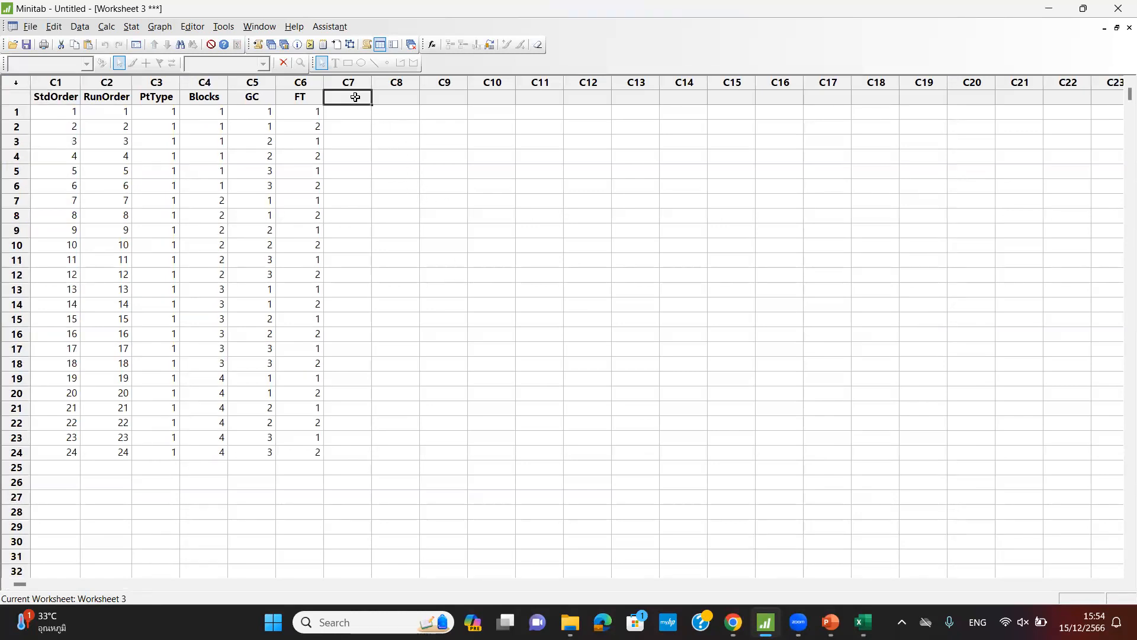
pyautogui.write('RE')
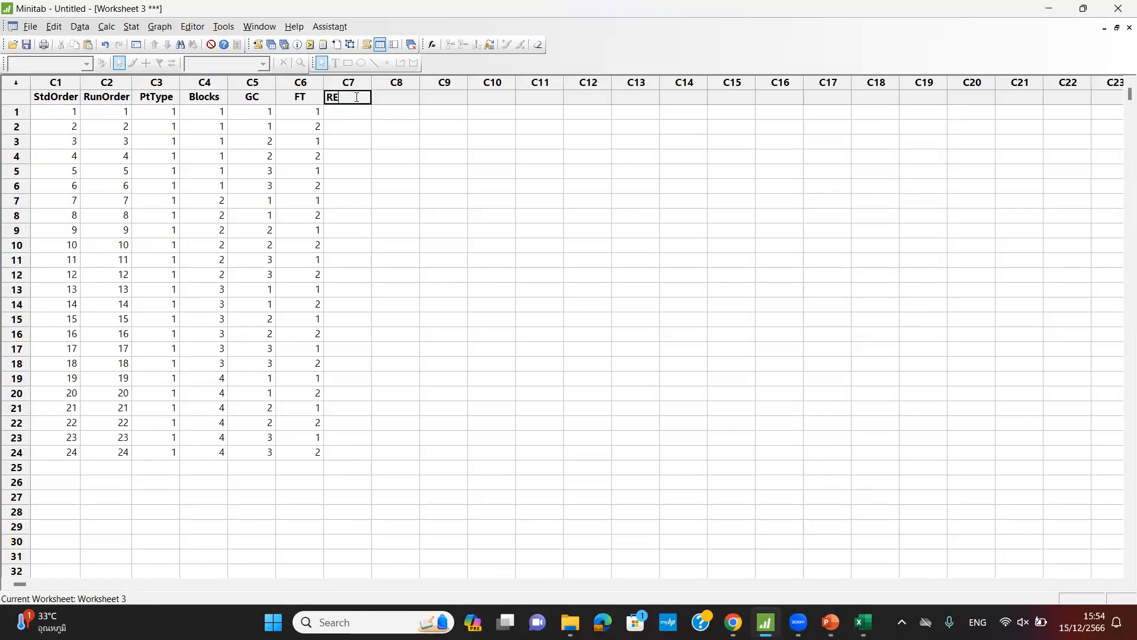
pyautogui.write('SPO')
pyautogui.write('NSE')
pyautogui.press('Return')
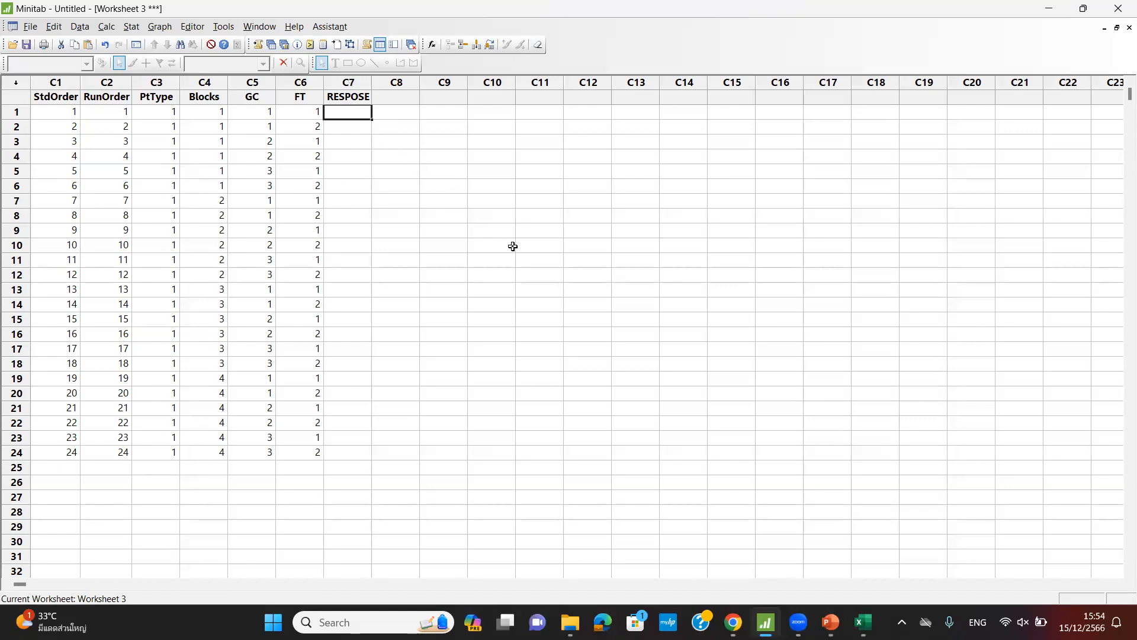
# Switch to Excel and copy the Response values D2:D25 from the Ex2 sheet
pyautogui.click(863, 622)
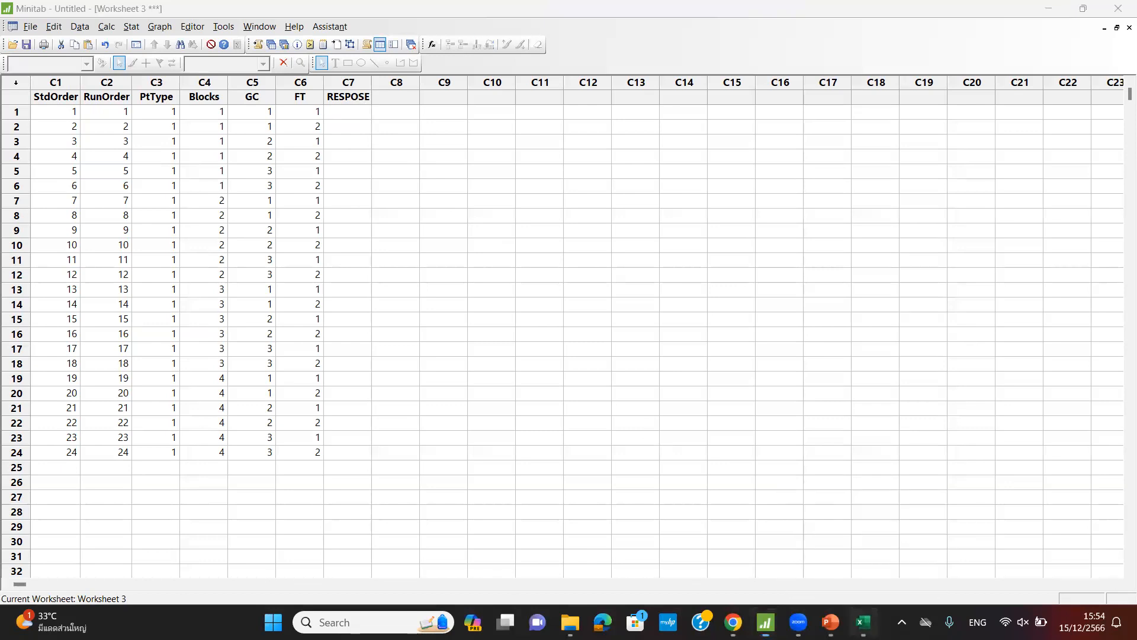
pyautogui.click(130, 575)
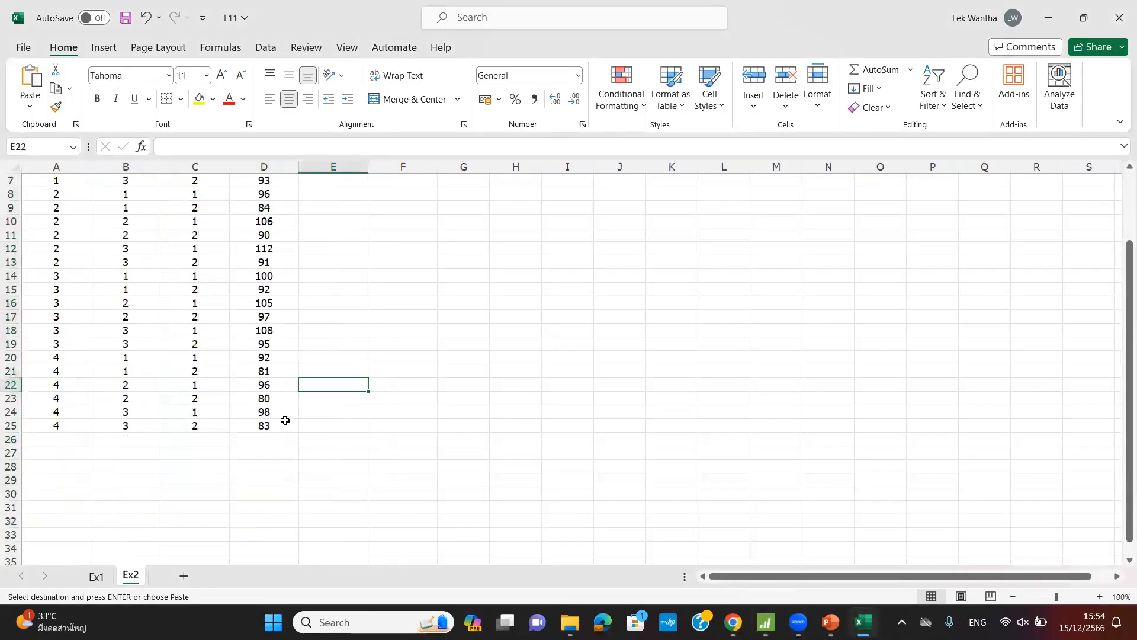
pyautogui.scroll(2, 285, 420)
pyautogui.moveTo(264, 192); pyautogui.dragTo(272, 508)
pyautogui.rightClick(272, 509)
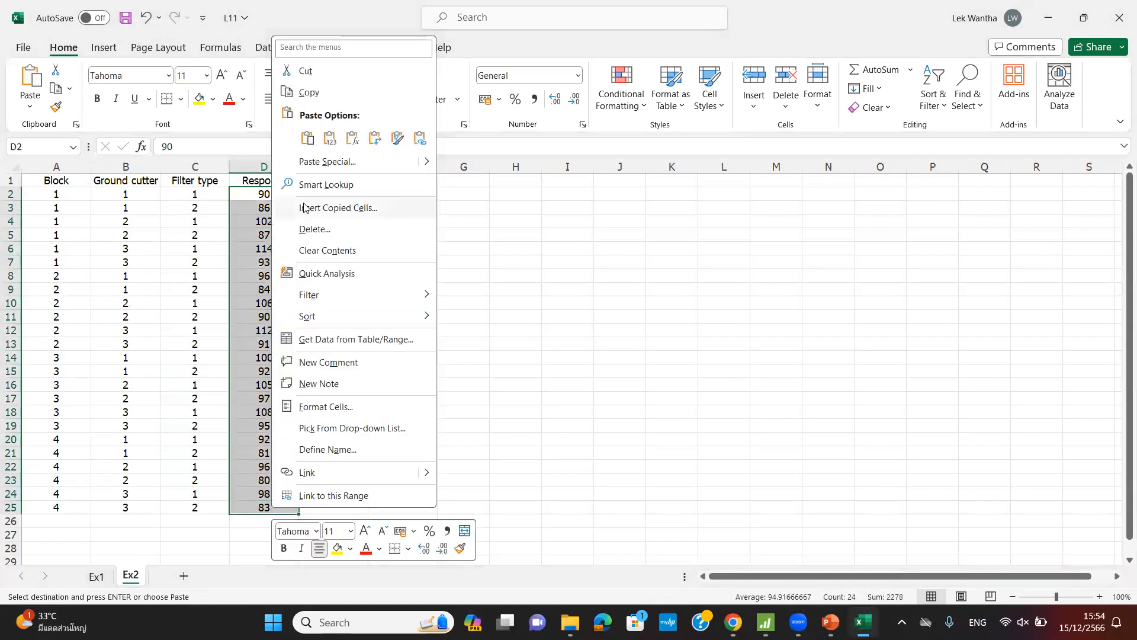
pyautogui.click(324, 101)
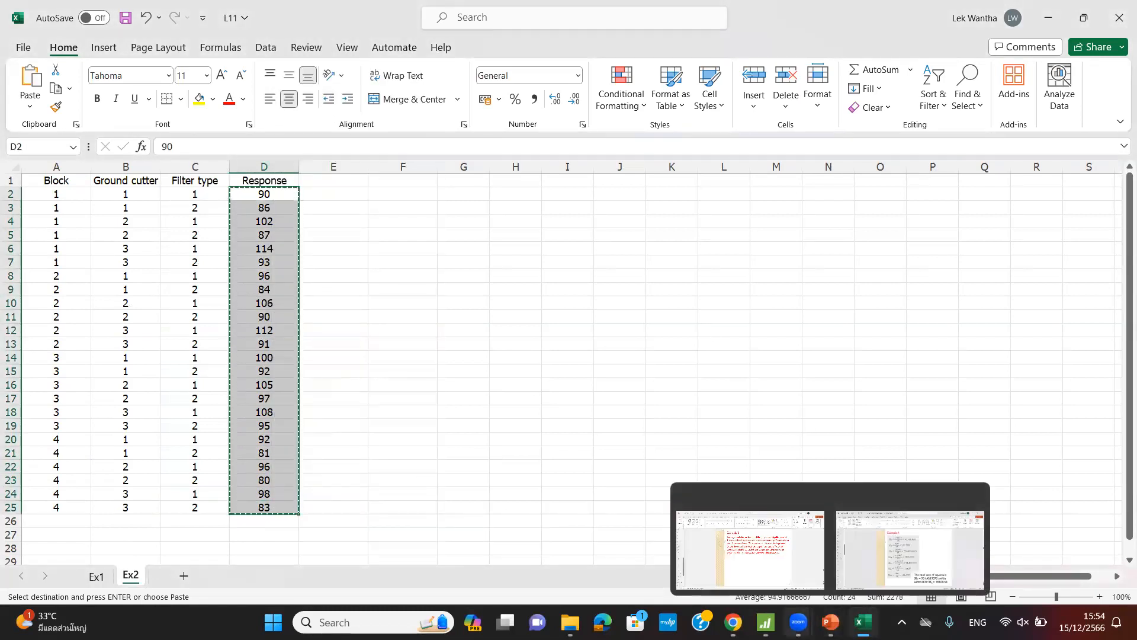
# Switch back to Minitab and paste the copied responses into column C7 starting at row 1
pyautogui.click(766, 622)
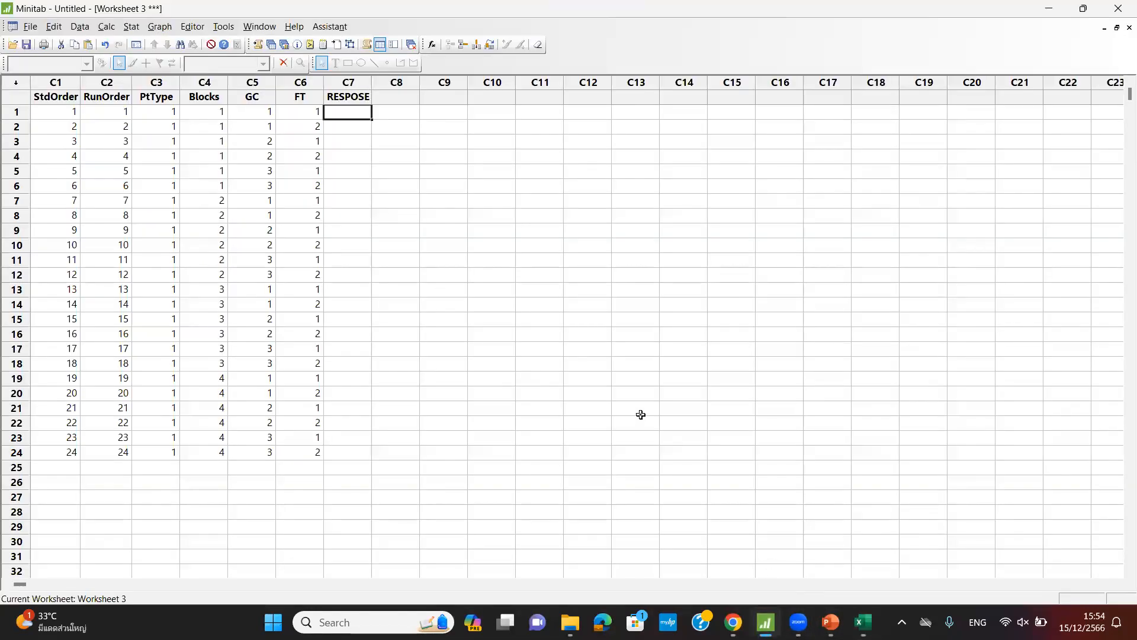
pyautogui.rightClick(350, 111)
pyautogui.click(391, 214)
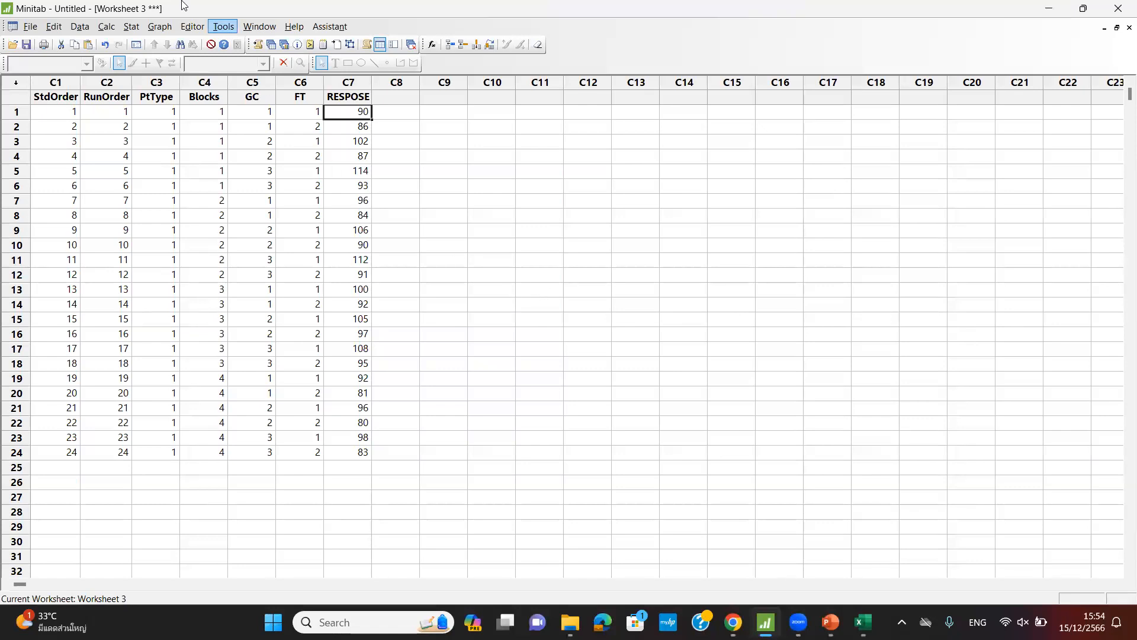
# Start Analyze Factorial Design with RESPOSE as the response, including terms up through order 2 and blocks in the model
pyautogui.click(136, 29)
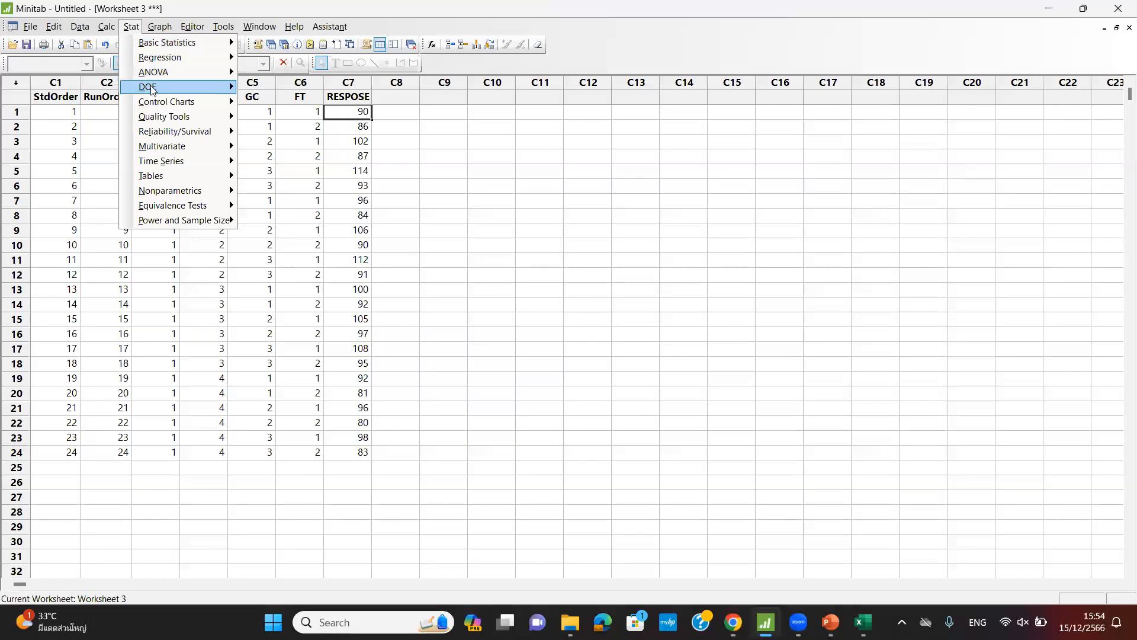
pyautogui.moveTo(152, 89)
pyautogui.moveTo(320, 89)
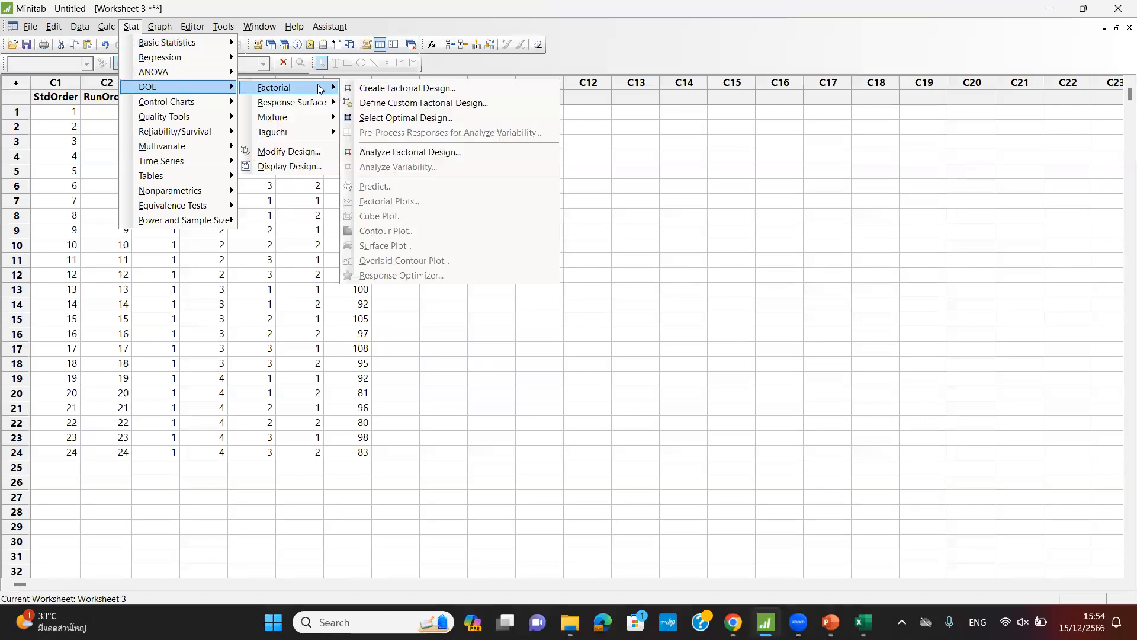
pyautogui.click(423, 155)
pyautogui.click(469, 224)
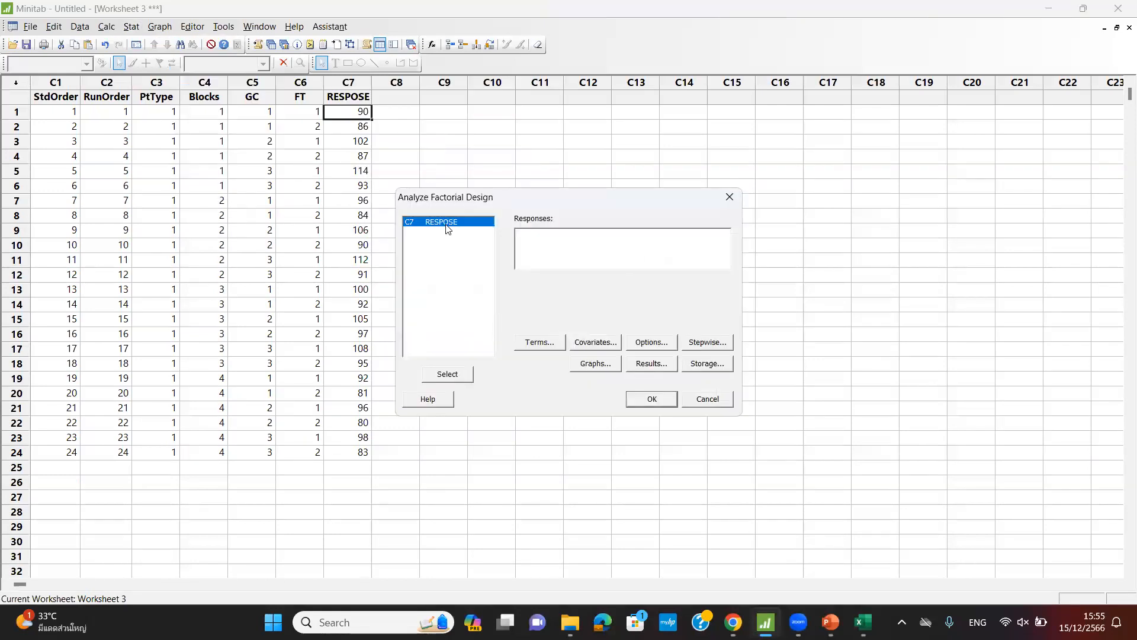
pyautogui.doubleClick(466, 225)
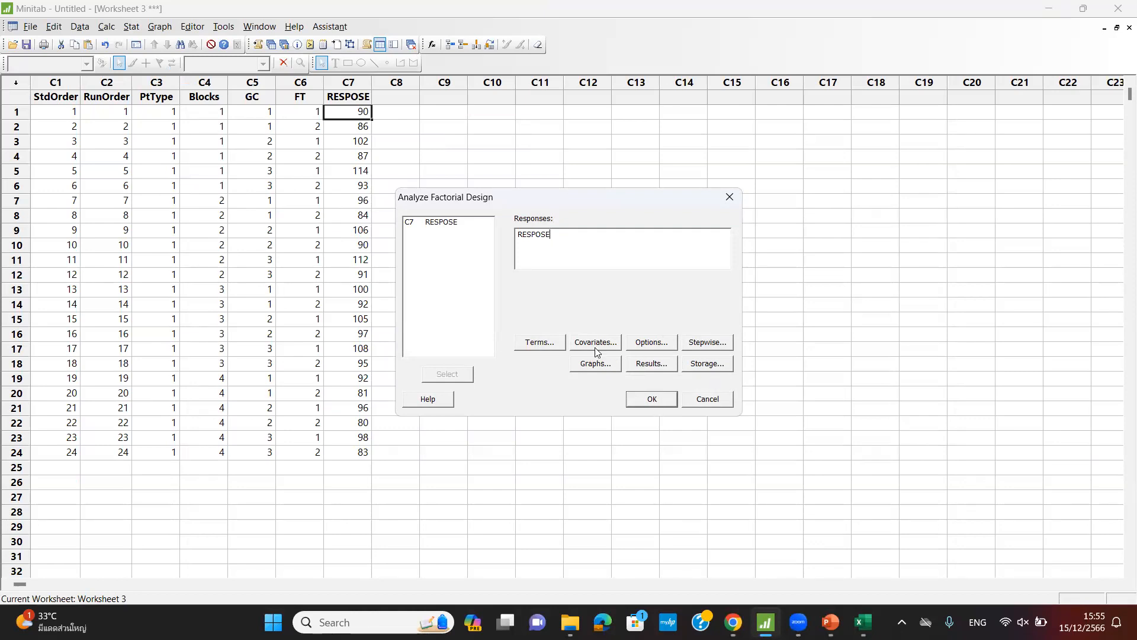
pyautogui.click(546, 346)
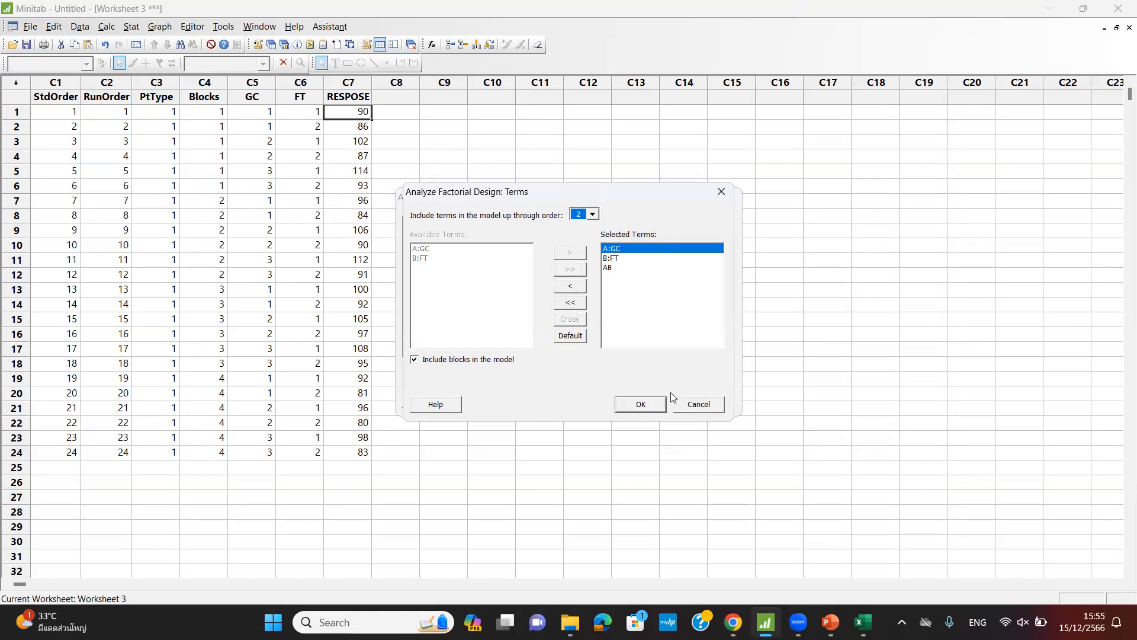
pyautogui.click(649, 404)
# Run the analysis with four-in-one residual plots, no transformation and simple results tables, and minimize the plot window
pyautogui.click(650, 343)
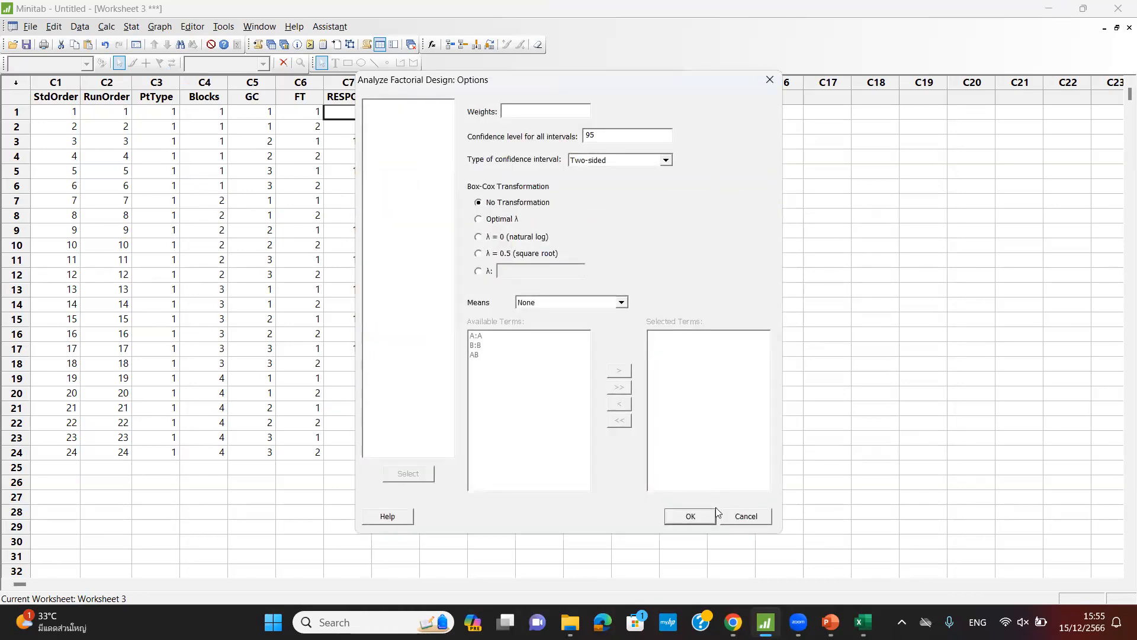
pyautogui.click(691, 515)
pyautogui.click(597, 364)
pyautogui.click(540, 318)
pyautogui.click(624, 411)
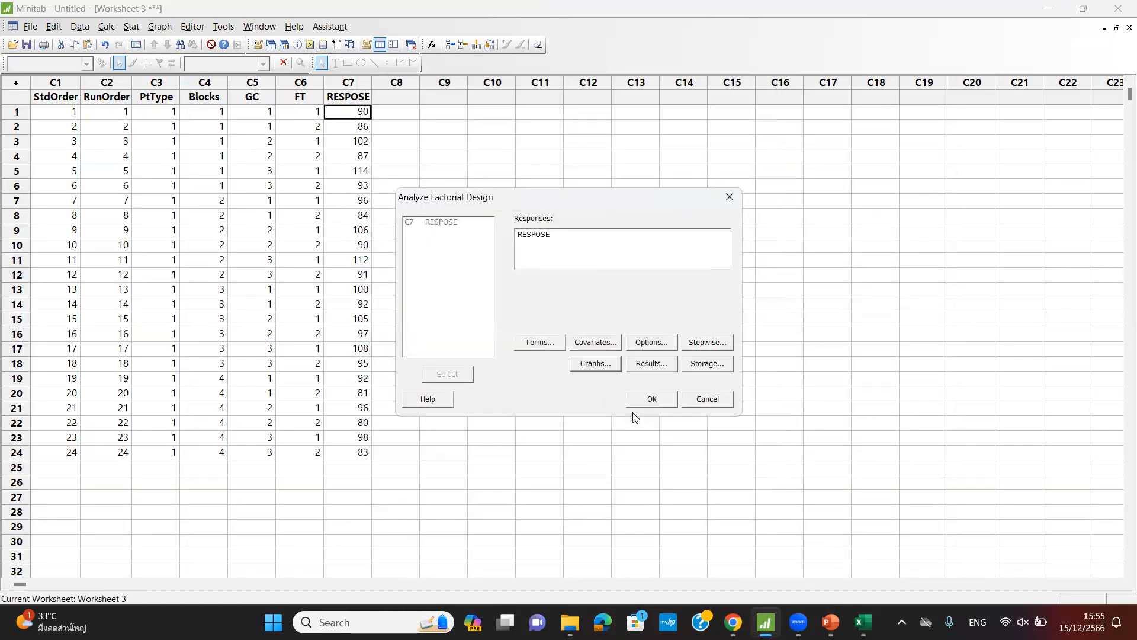
pyautogui.click(661, 368)
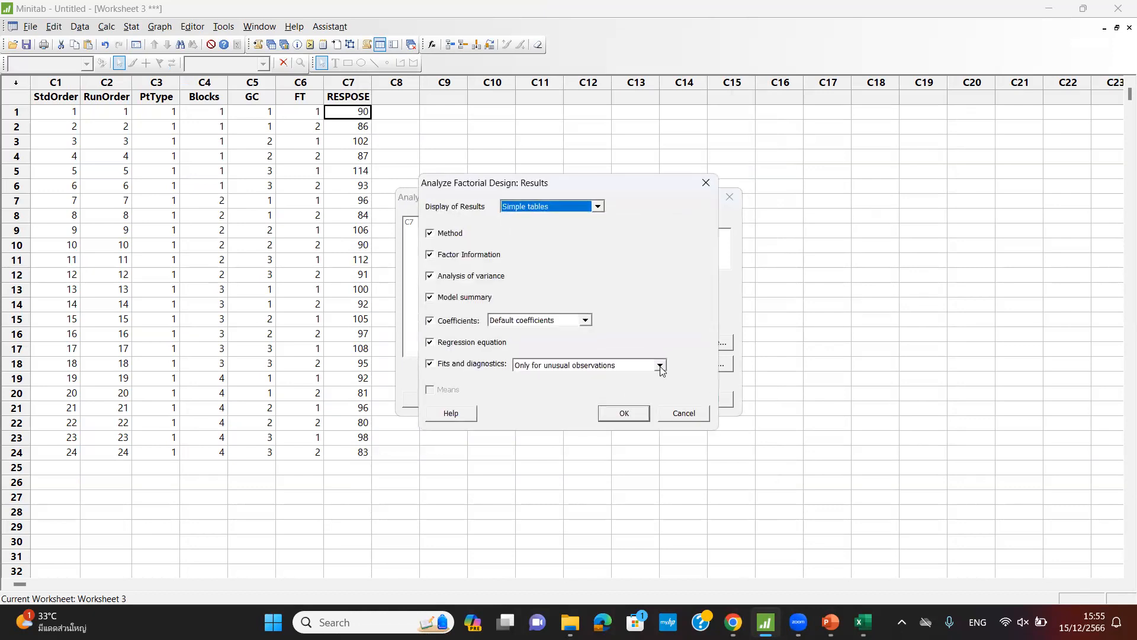
pyautogui.click(628, 408)
pyautogui.click(645, 403)
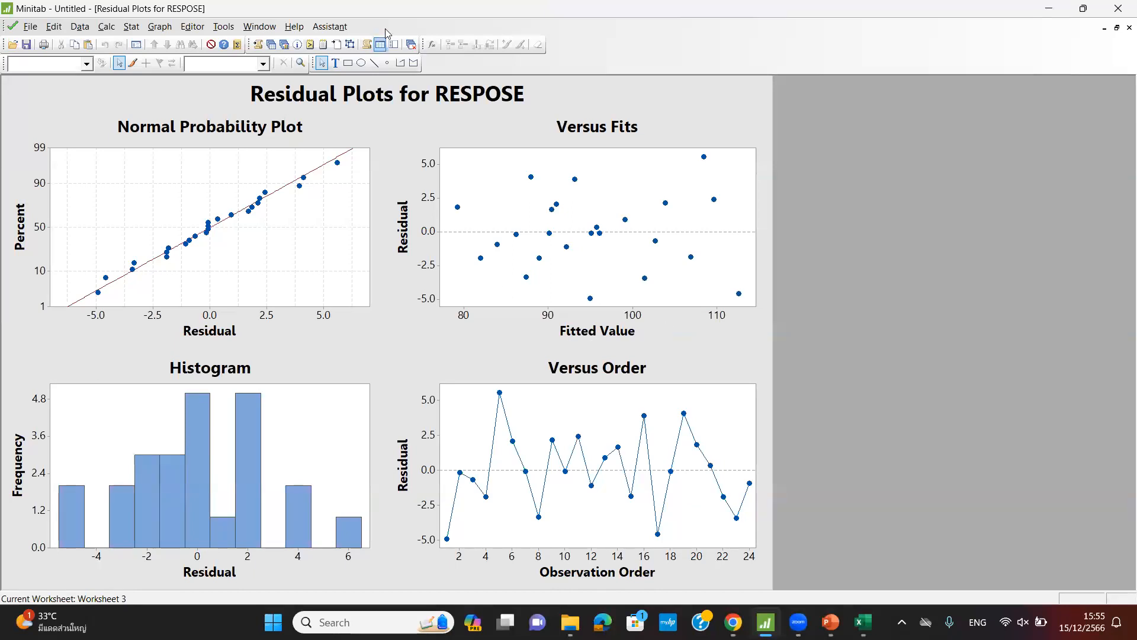
pyautogui.click(1104, 28)
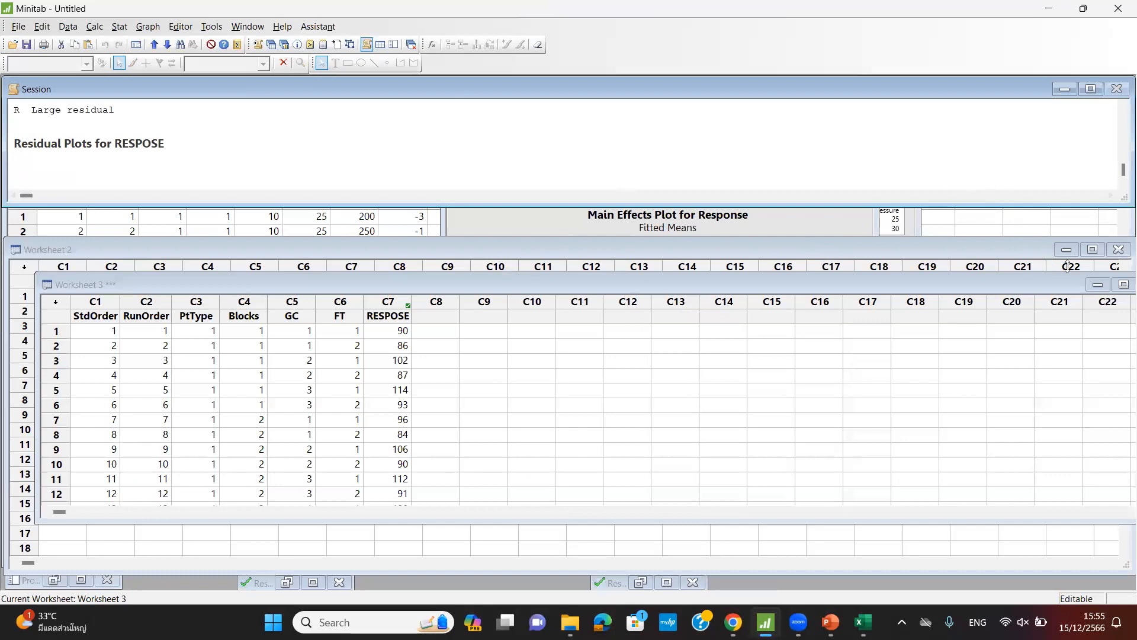
# Minimize Worksheets 3 and 2 and enlarge the Session window to bring up the RESPOSE regression output
pyautogui.click(1098, 285)
pyautogui.click(1066, 249)
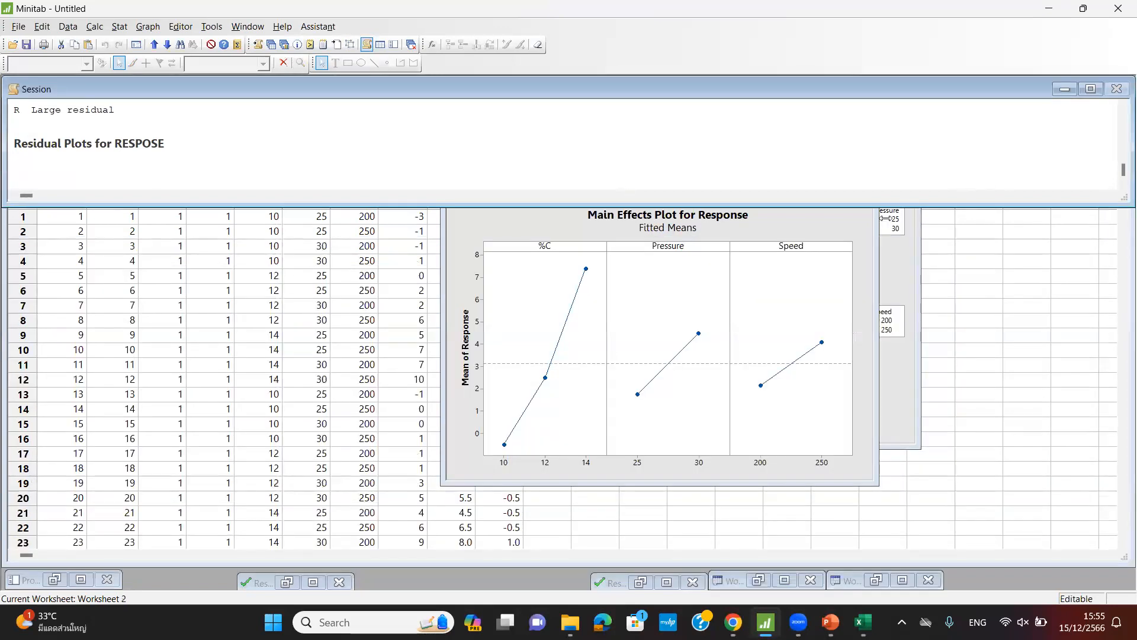
pyautogui.moveTo(851, 206); pyautogui.dragTo(850, 453)
pyautogui.scroll(20, 396, 243)
pyautogui.scroll(6, 397, 240)
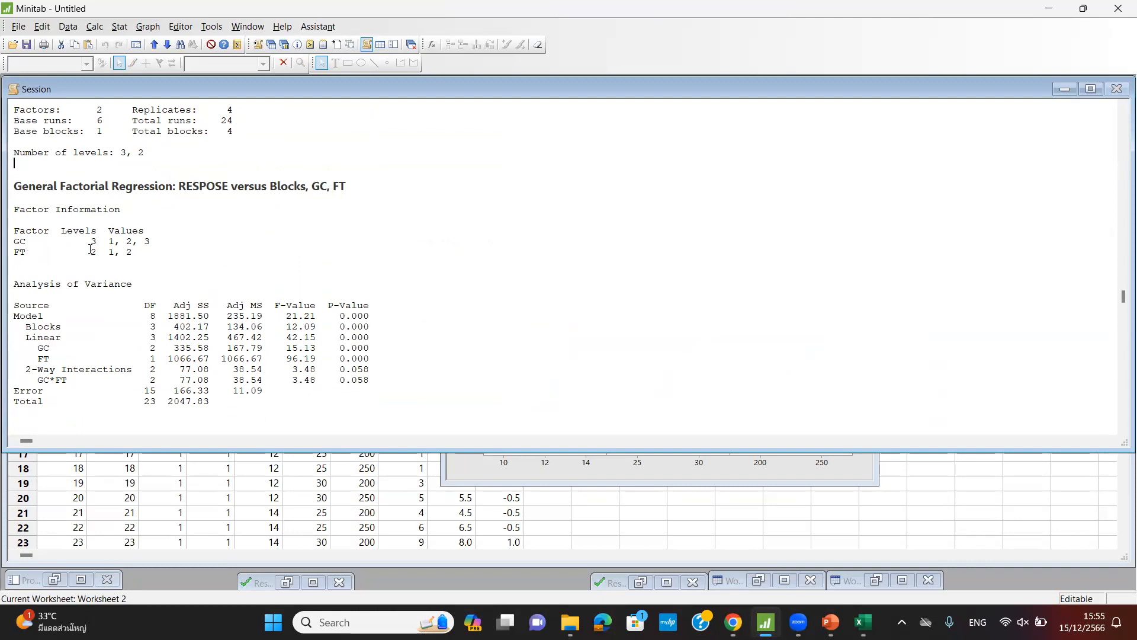
# Examine the Linear, GC, FT and GC*FT rows of the Analysis of Variance table for RESPOSE
pyautogui.scroll(-3, 80, 264)
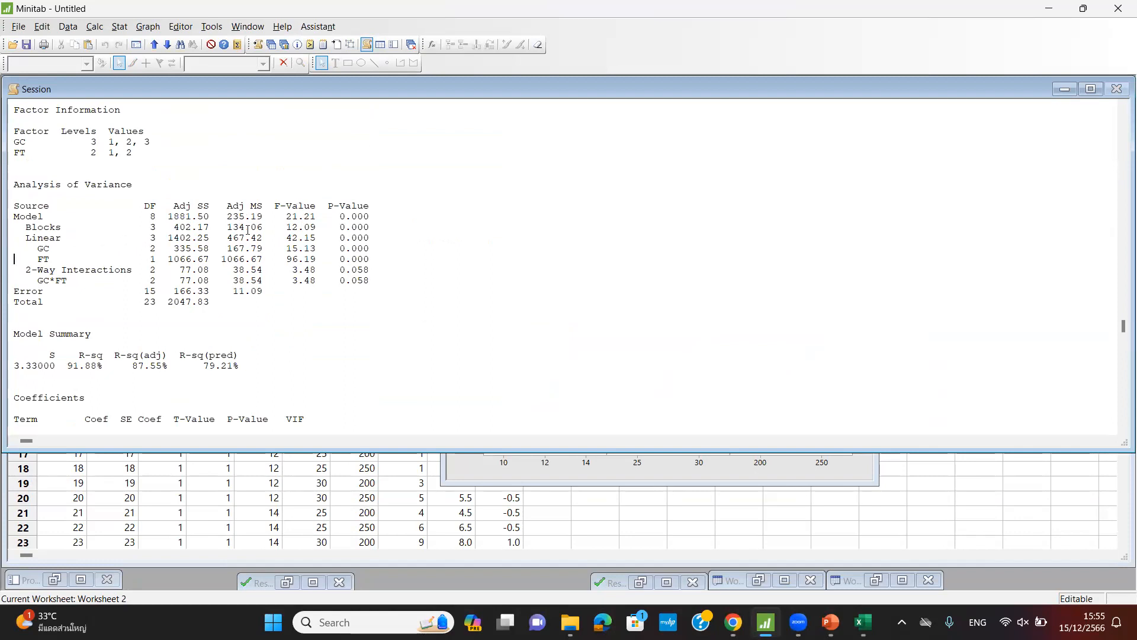
pyautogui.moveTo(24, 242); pyautogui.dragTo(386, 250)
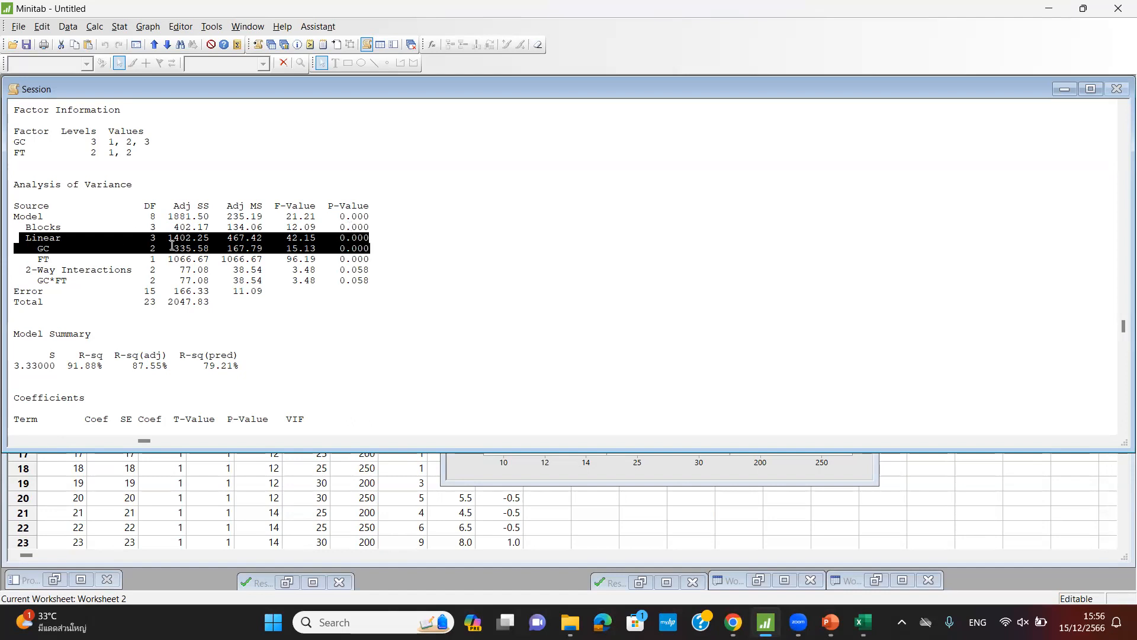
pyautogui.moveTo(32, 259); pyautogui.dragTo(353, 249)
pyautogui.moveTo(32, 281); pyautogui.dragTo(387, 281)
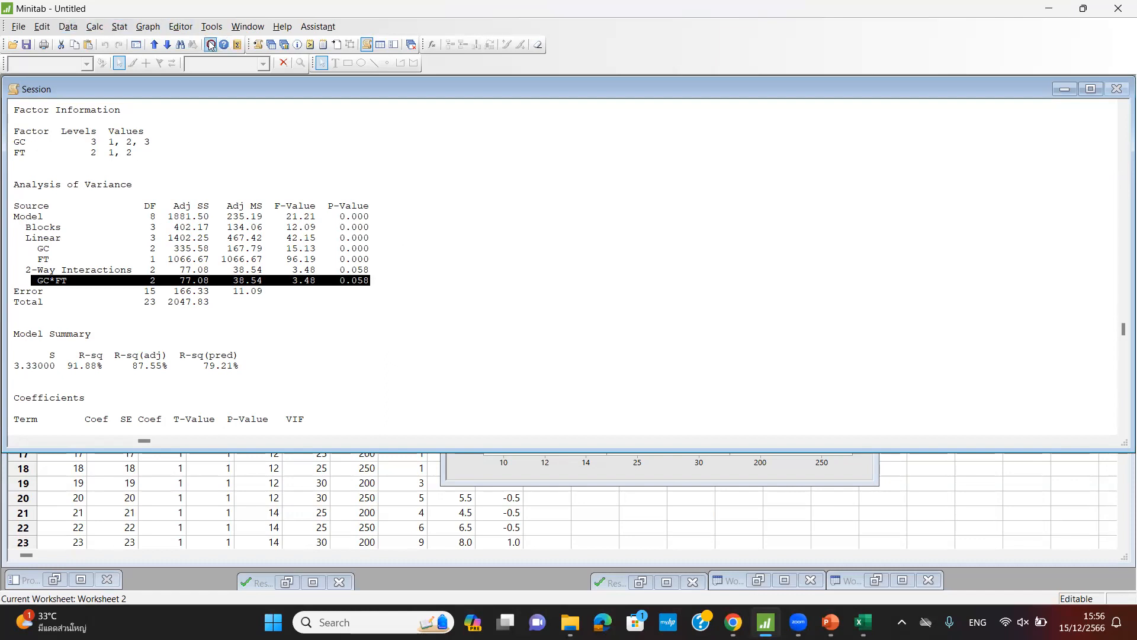
pyautogui.click(121, 27)
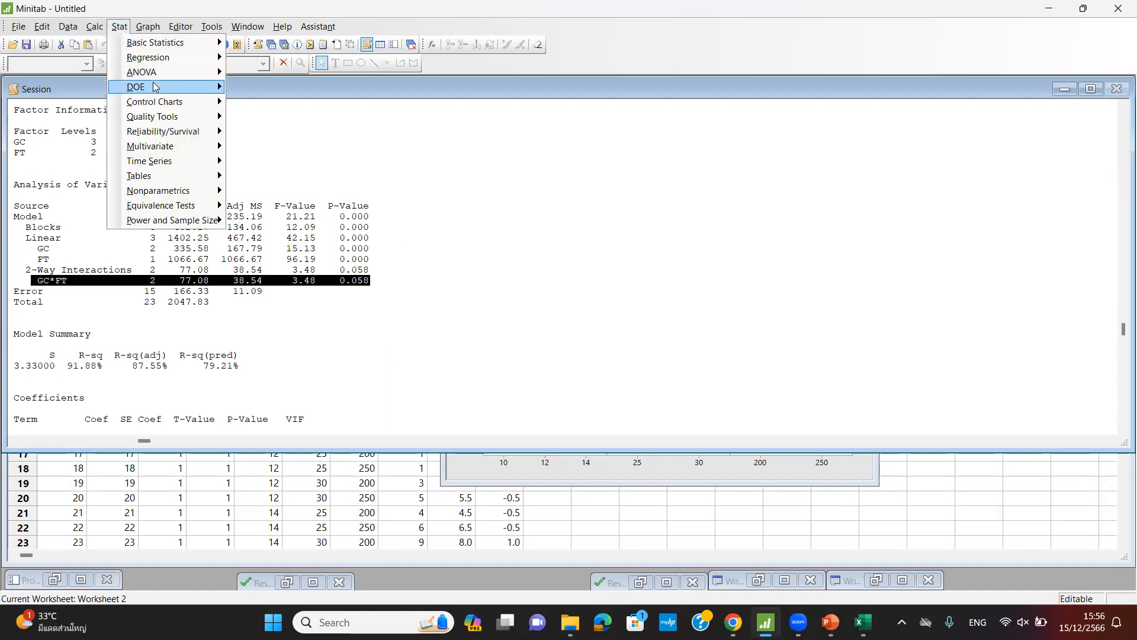
pyautogui.moveTo(153, 88)
pyautogui.moveTo(285, 90)
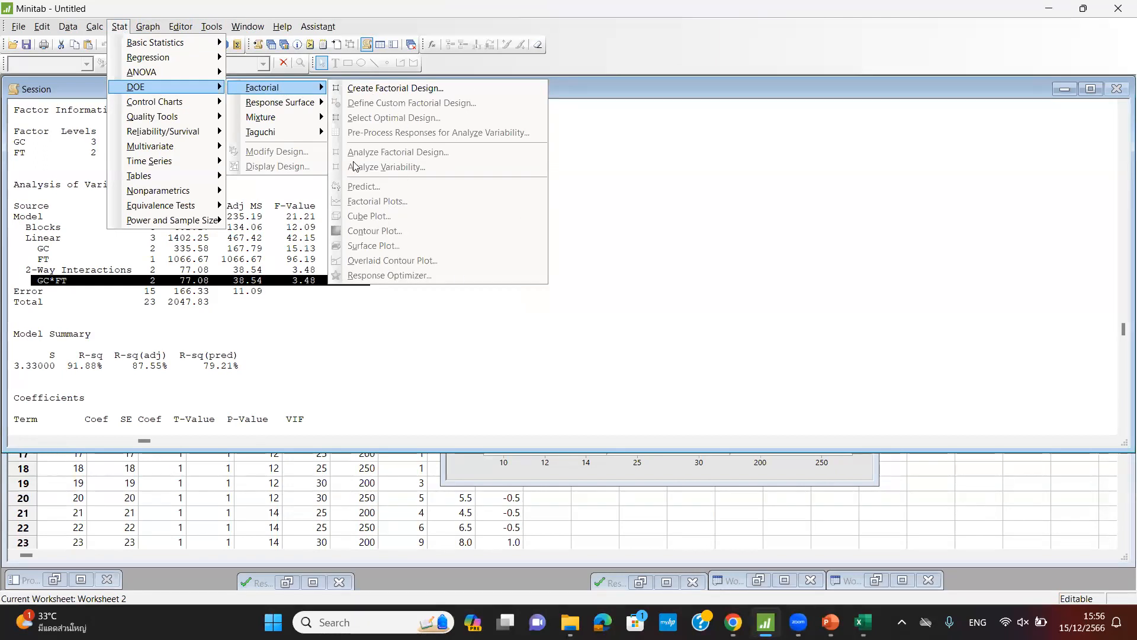
pyautogui.moveTo(267, 106)
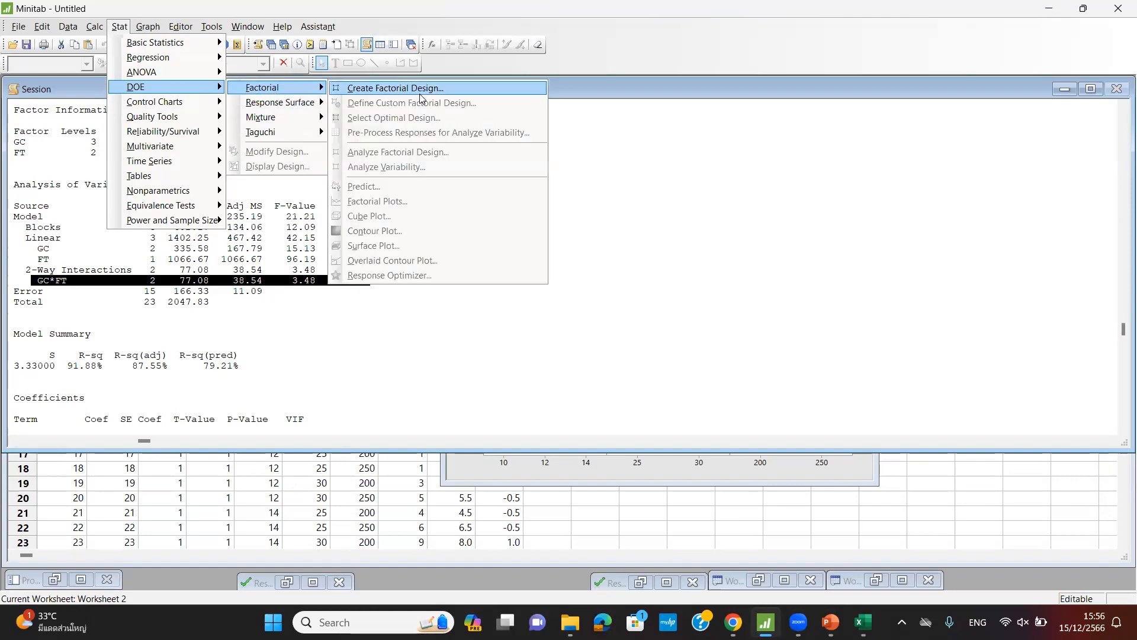
pyautogui.click(677, 325)
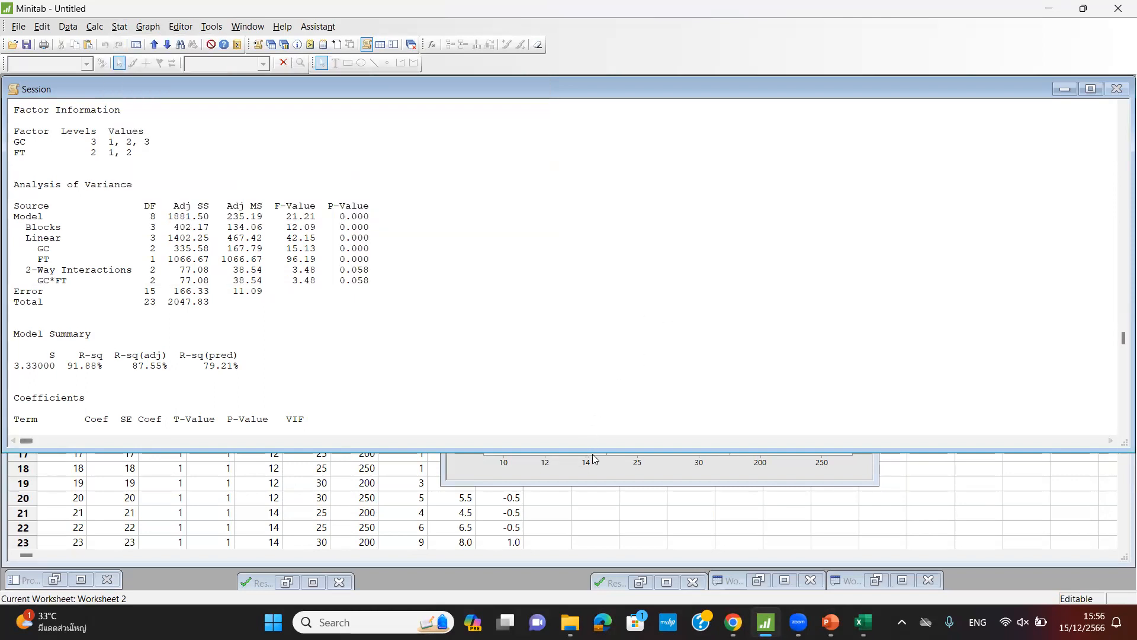
pyautogui.click(903, 580)
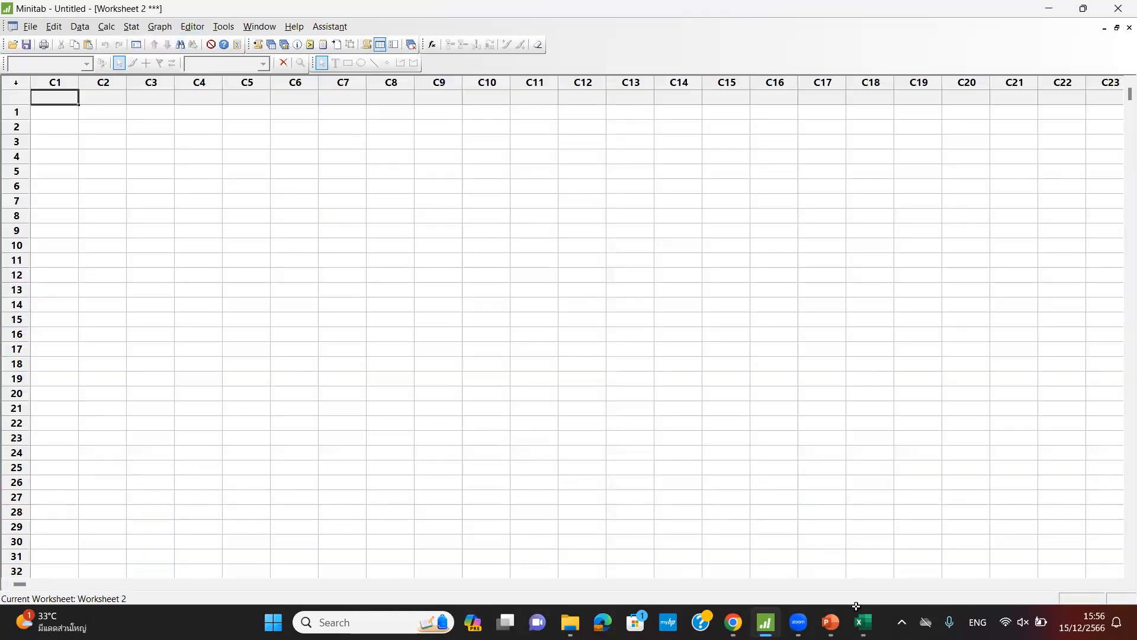
pyautogui.click(1104, 27)
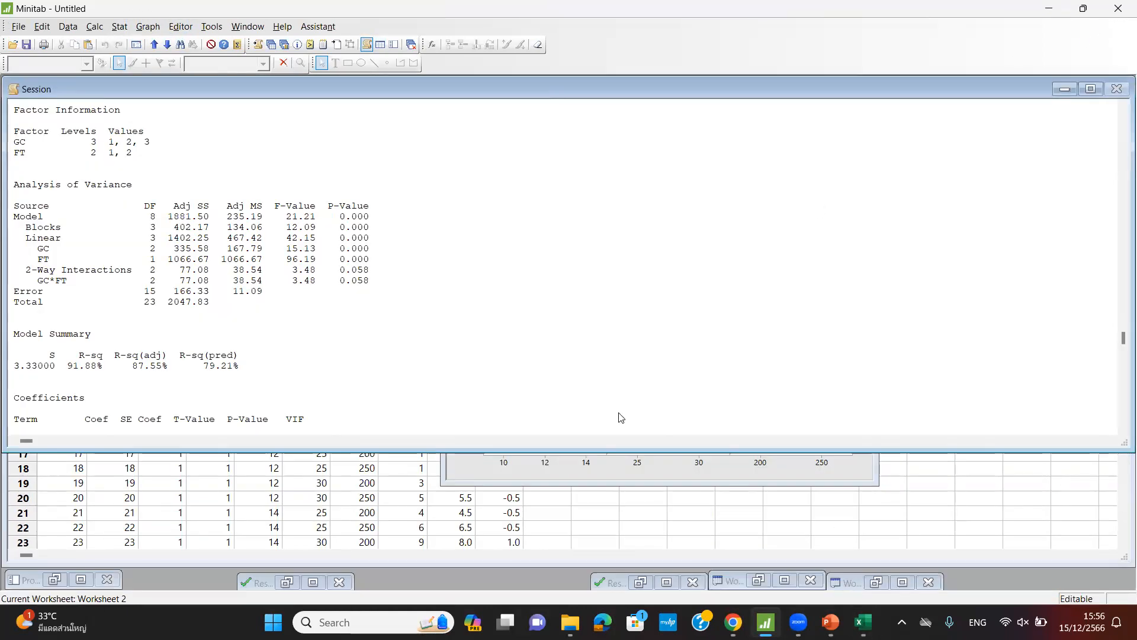
# Activate Worksheet 1 and create factorial plots of Response for %C, Pressure and Speed, displaying only model terms
pyautogui.click(543, 509)
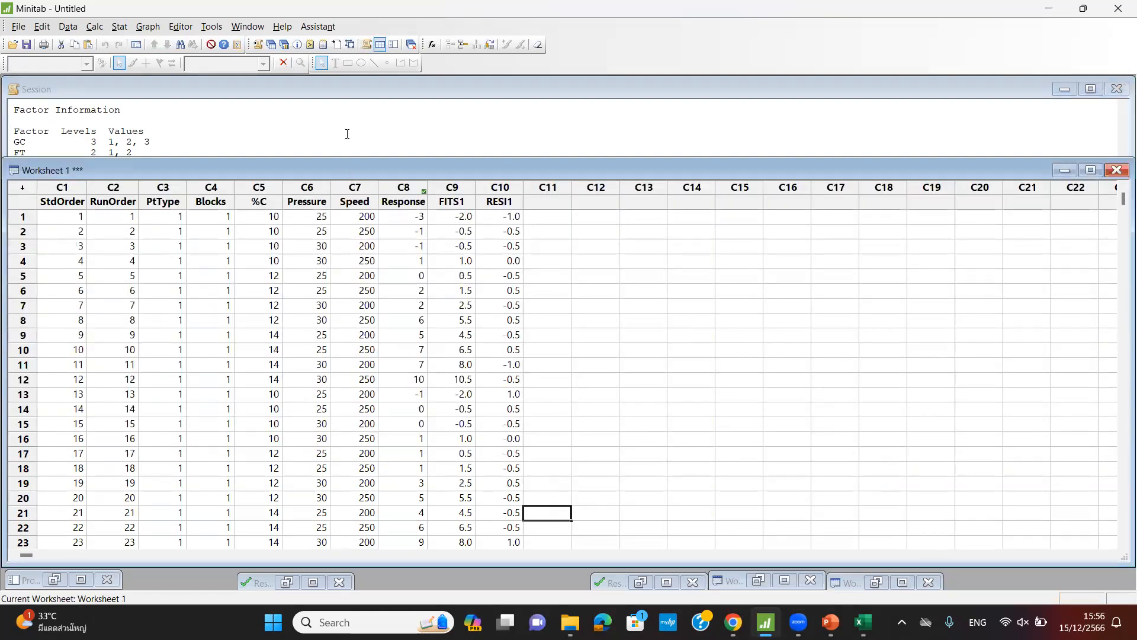
pyautogui.click(313, 582)
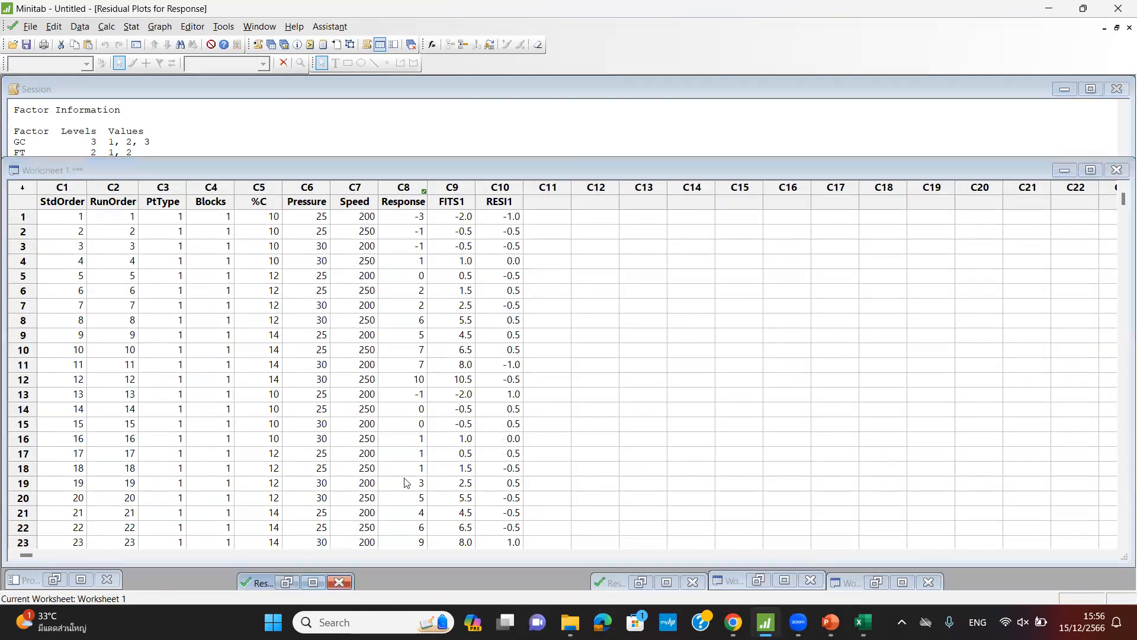
pyautogui.click(130, 26)
pyautogui.moveTo(145, 88)
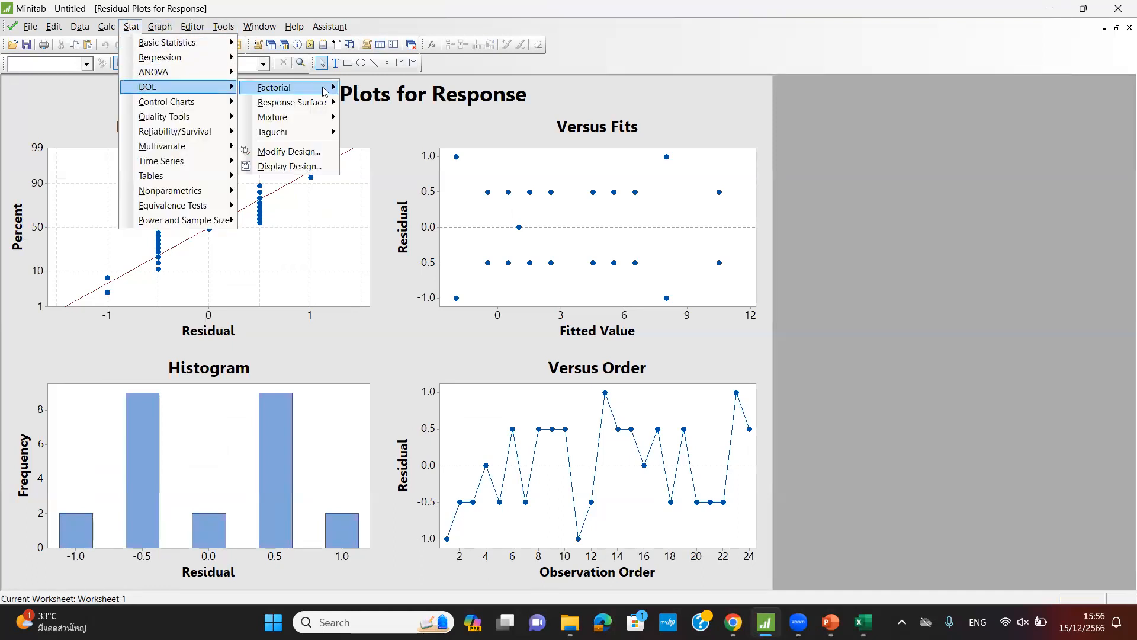
pyautogui.moveTo(279, 87)
pyautogui.click(407, 202)
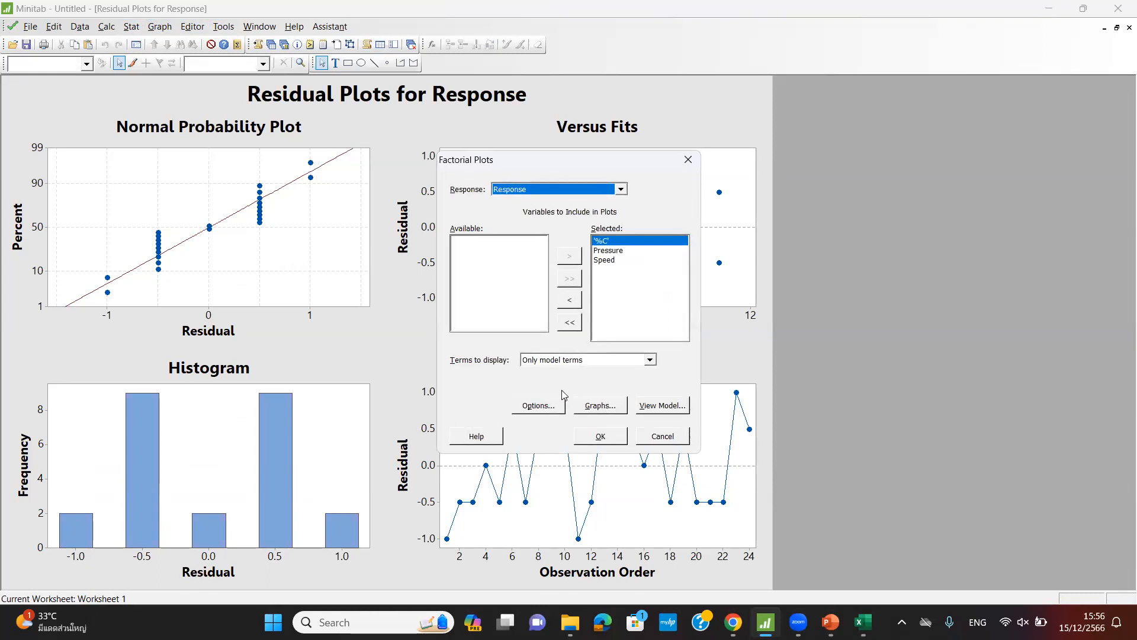
pyautogui.click(611, 443)
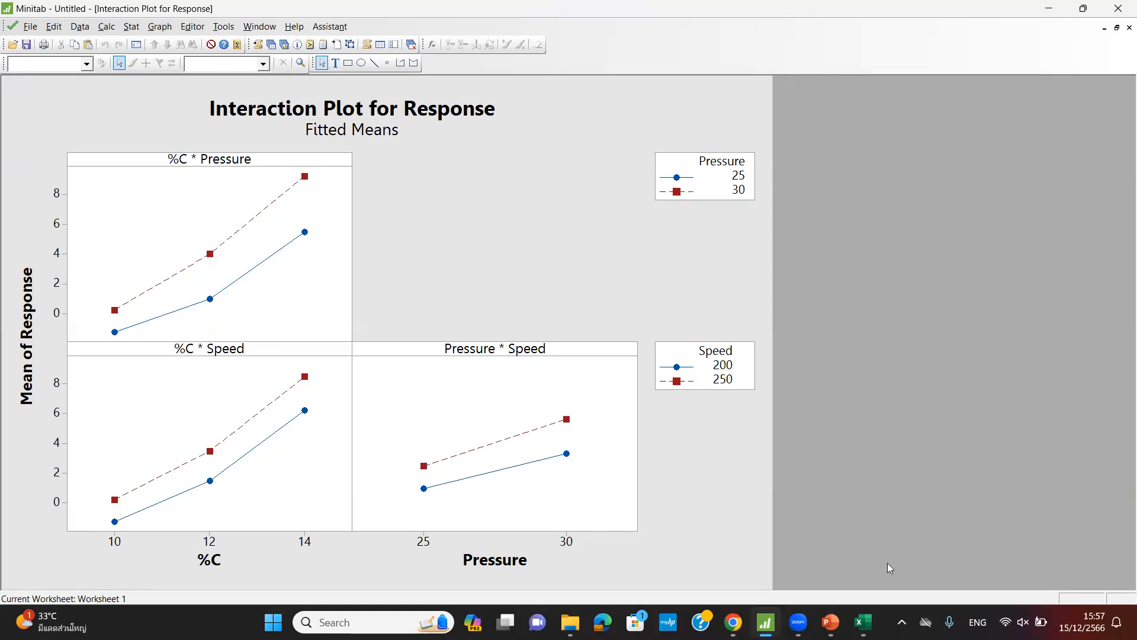
# Minimize the interaction plot, Worksheet 1 and the main effects plot to return to the Session output
pyautogui.click(1104, 28)
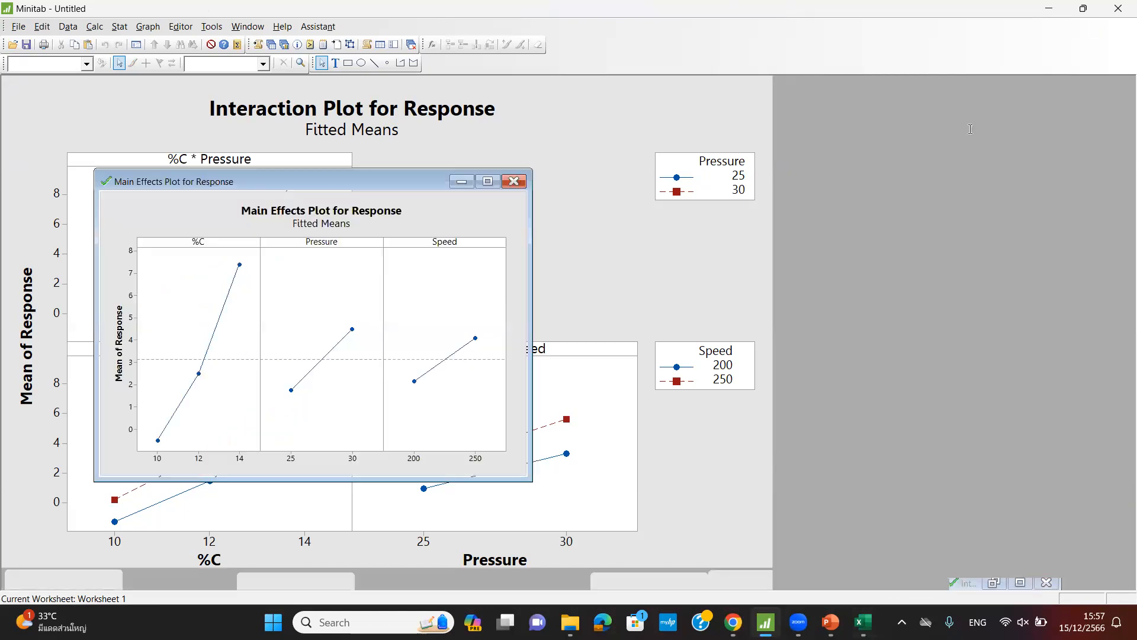
pyautogui.click(643, 468)
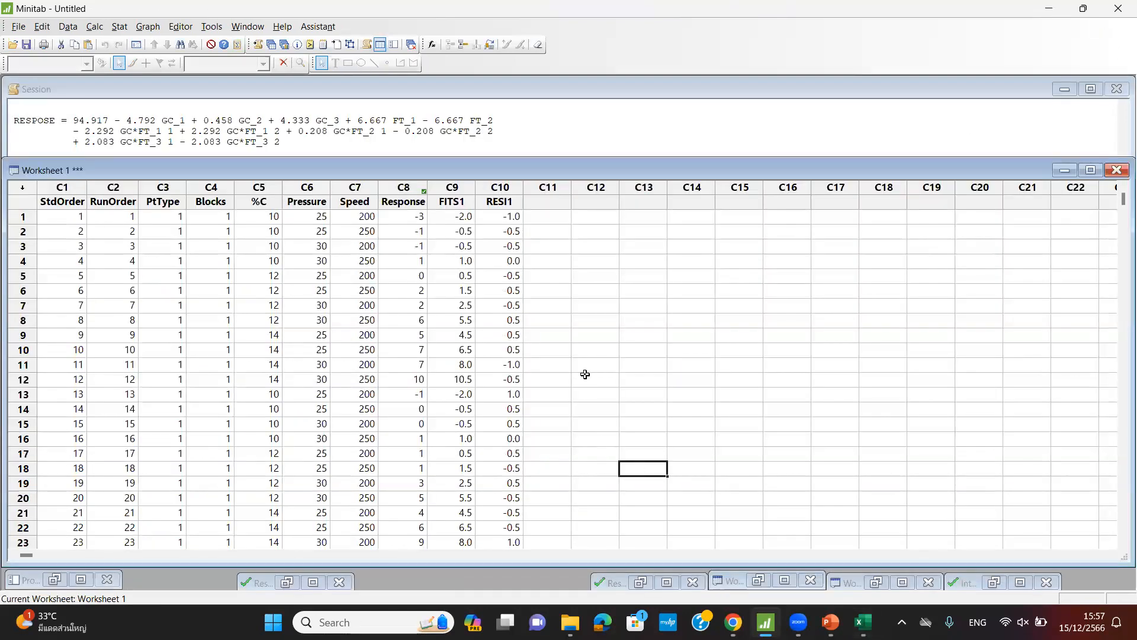
pyautogui.click(1064, 170)
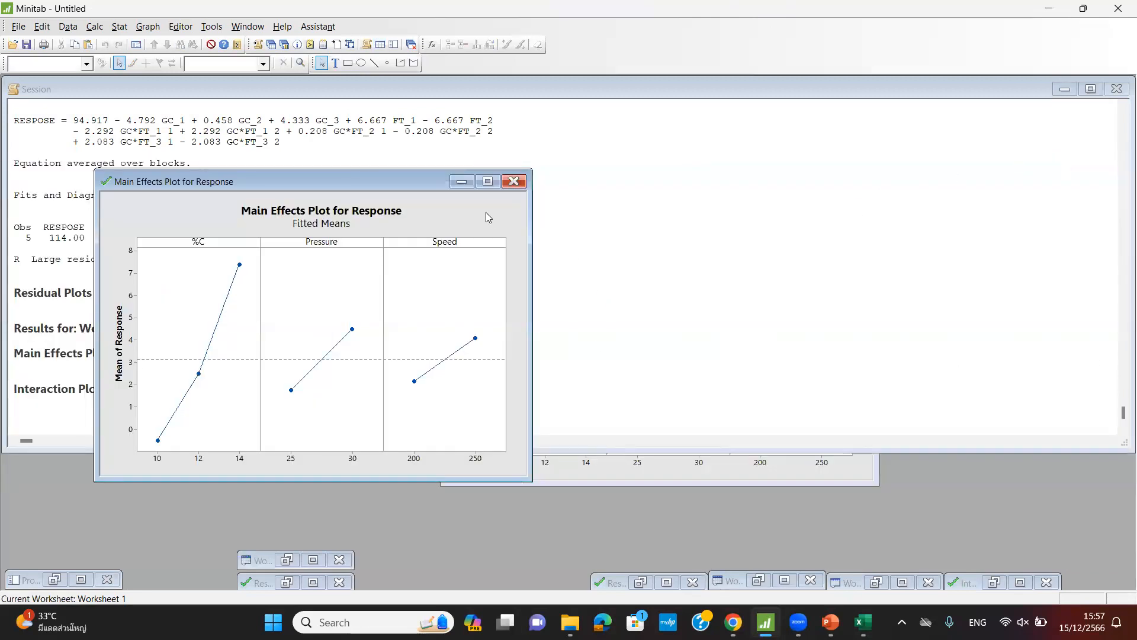
pyautogui.click(461, 182)
pyautogui.scroll(5, 588, 308)
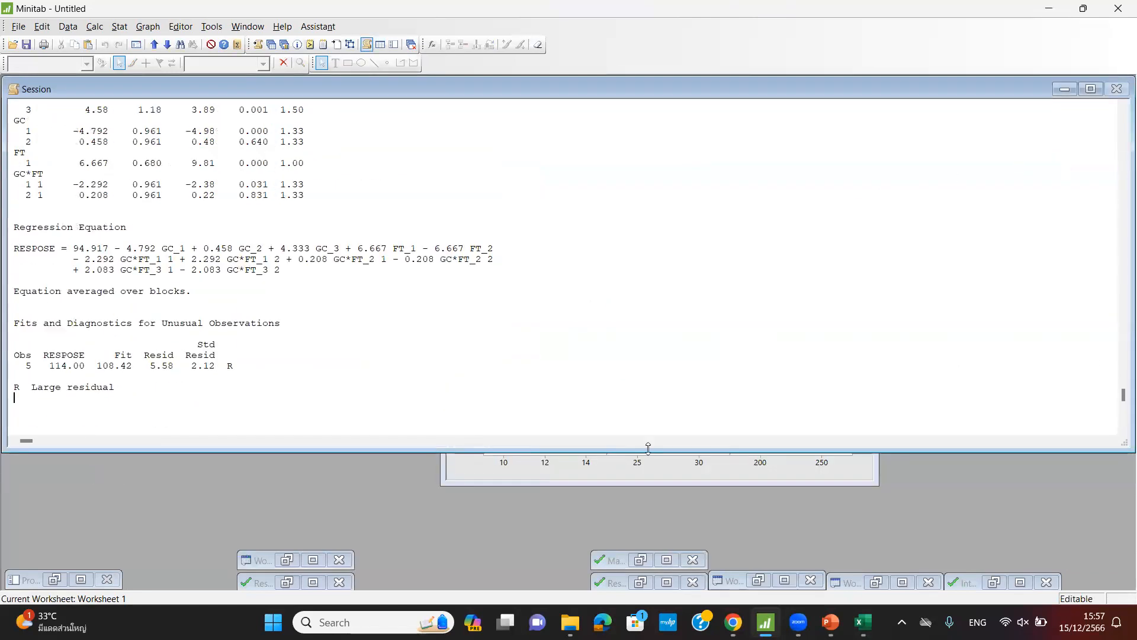
pyautogui.click(667, 583)
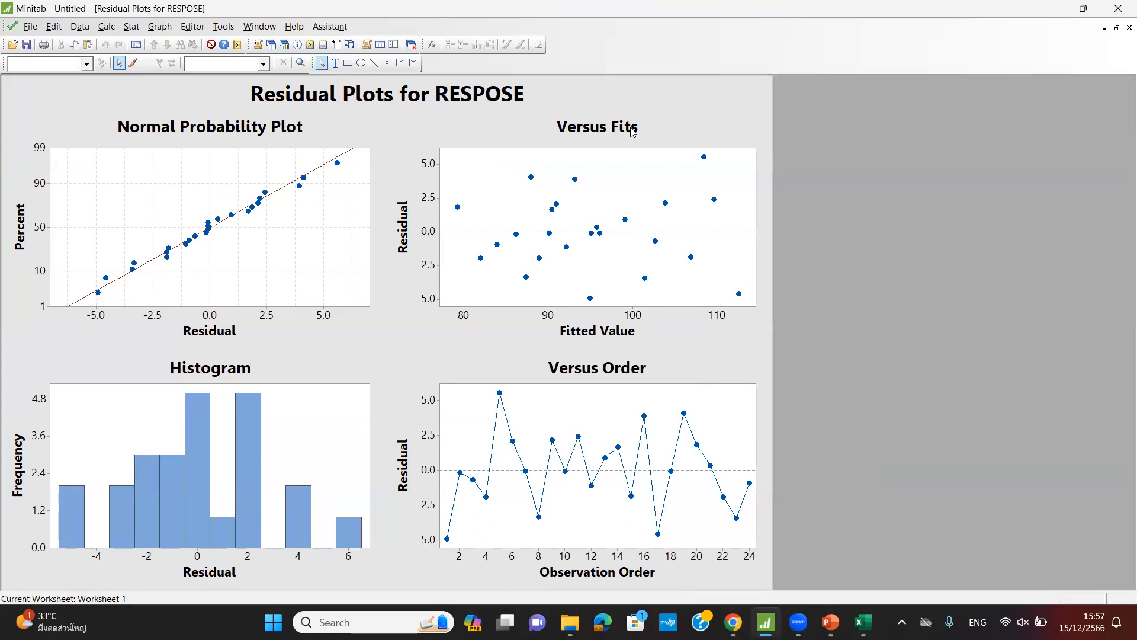
pyautogui.click(131, 27)
pyautogui.moveTo(201, 87)
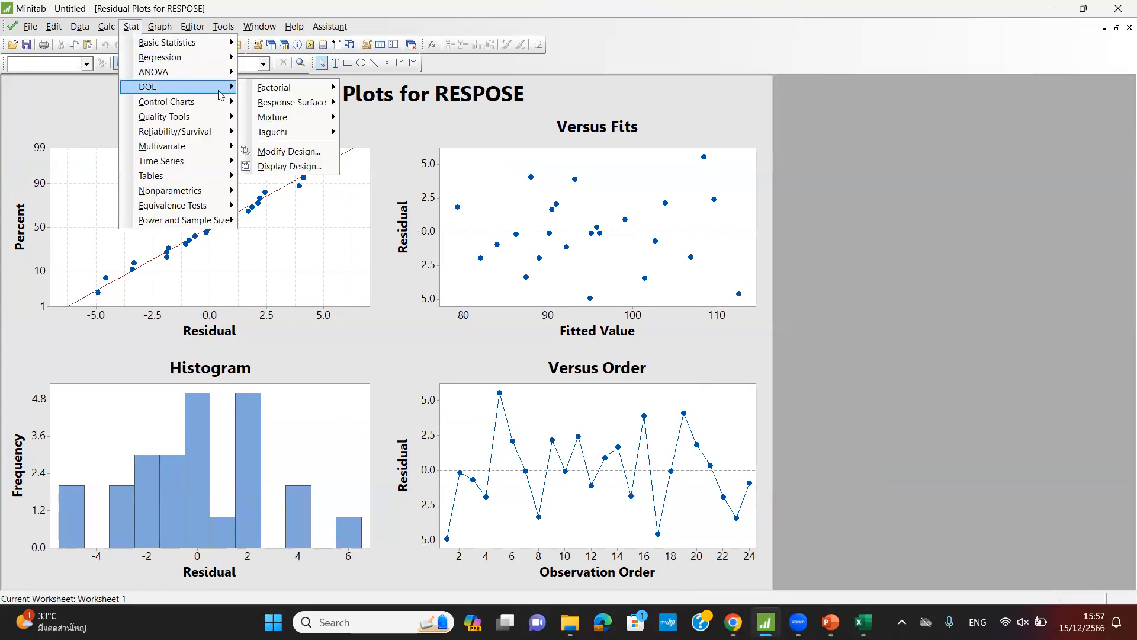
pyautogui.moveTo(329, 92)
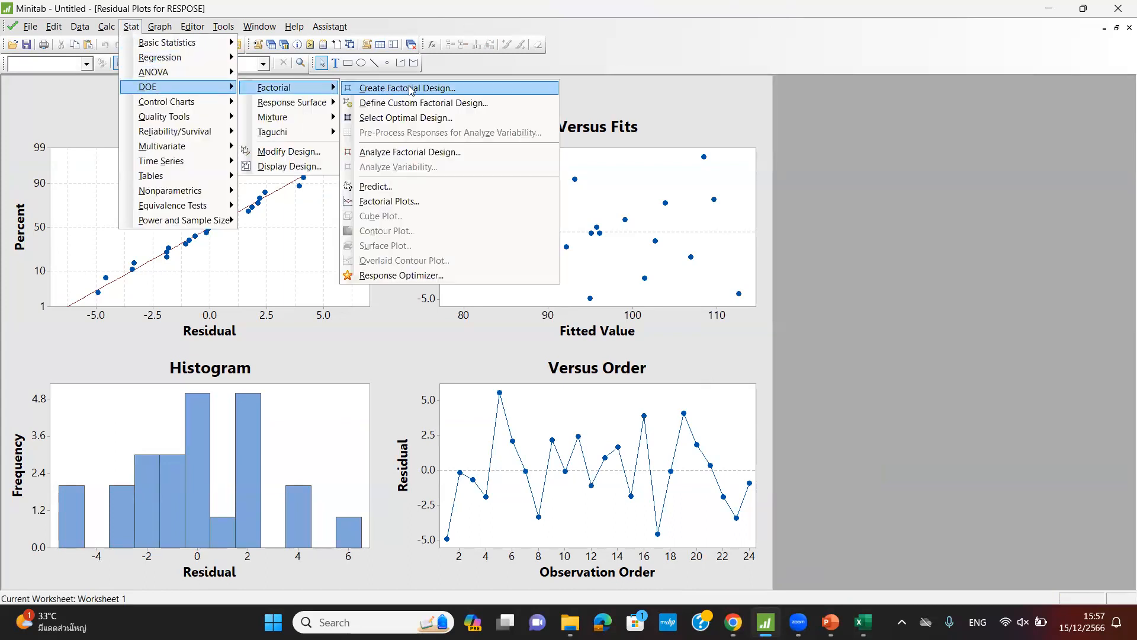
pyautogui.click(437, 207)
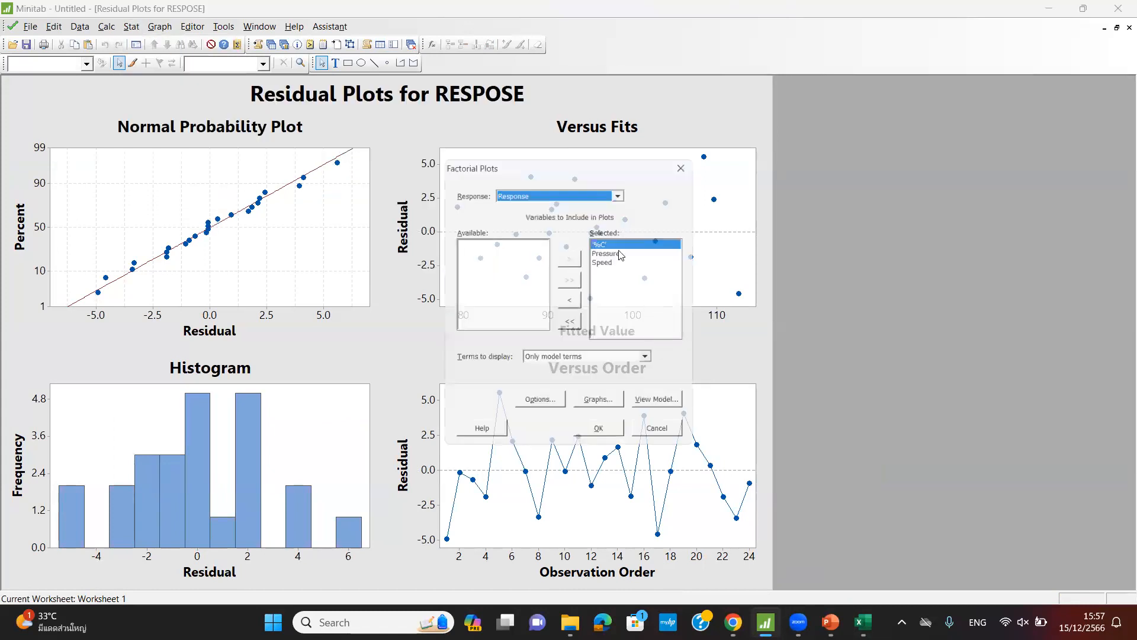
pyautogui.click(664, 436)
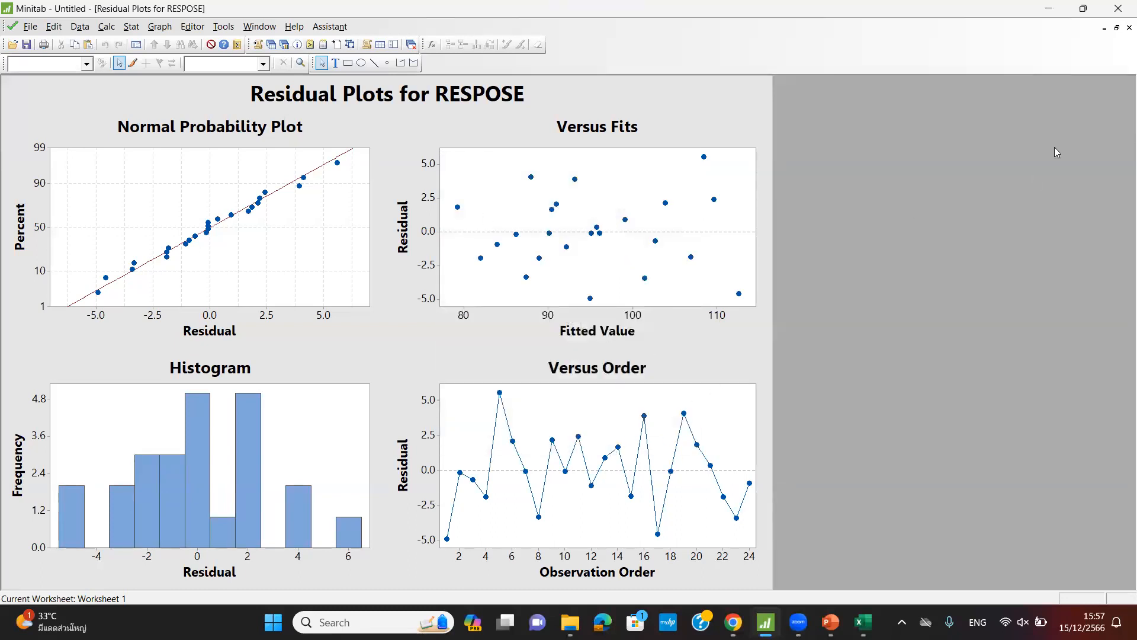
# Close the Residual Plots for RESPOSE graph without saving it and return to the RESPOSE Analysis of Variance table
pyautogui.click(1129, 27)
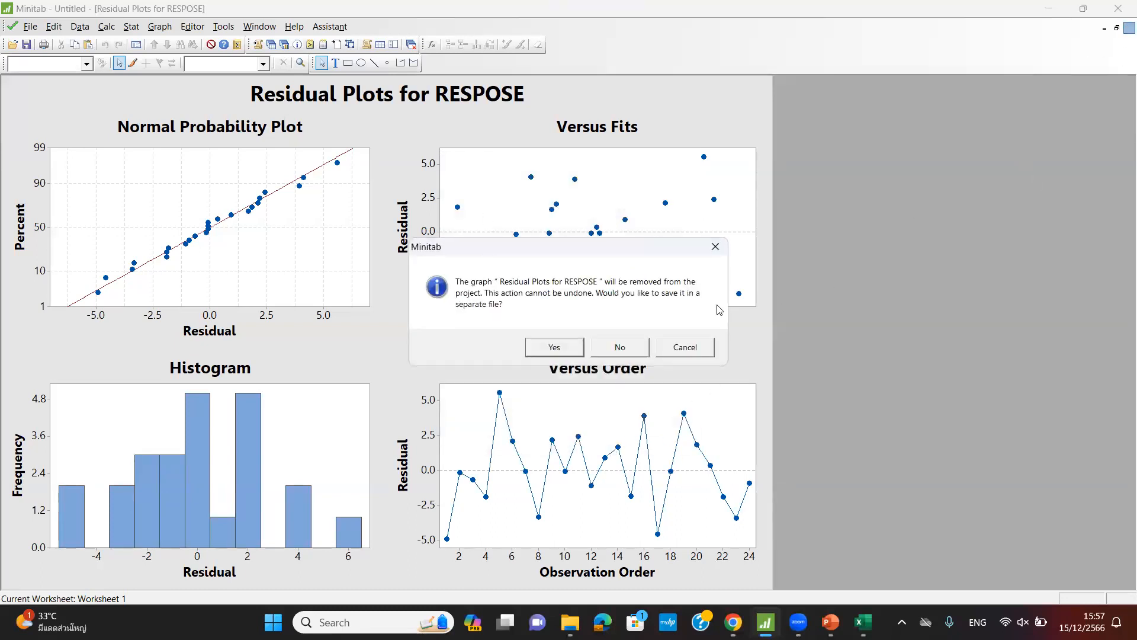
pyautogui.click(620, 347)
pyautogui.scroll(20, 381, 221)
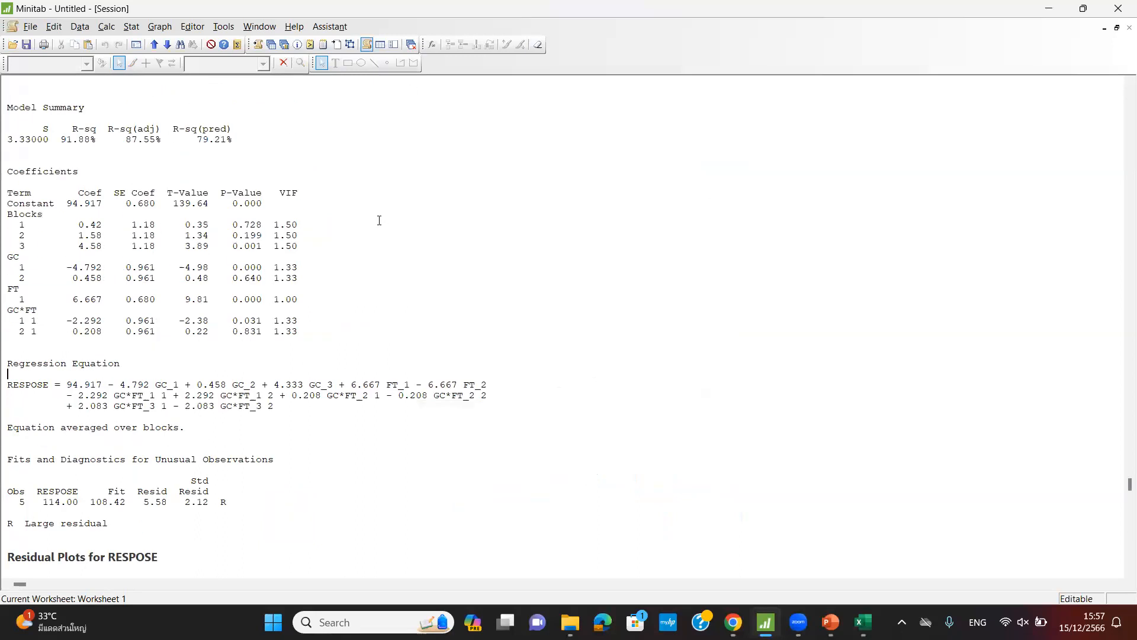
pyautogui.scroll(-6, 406, 242)
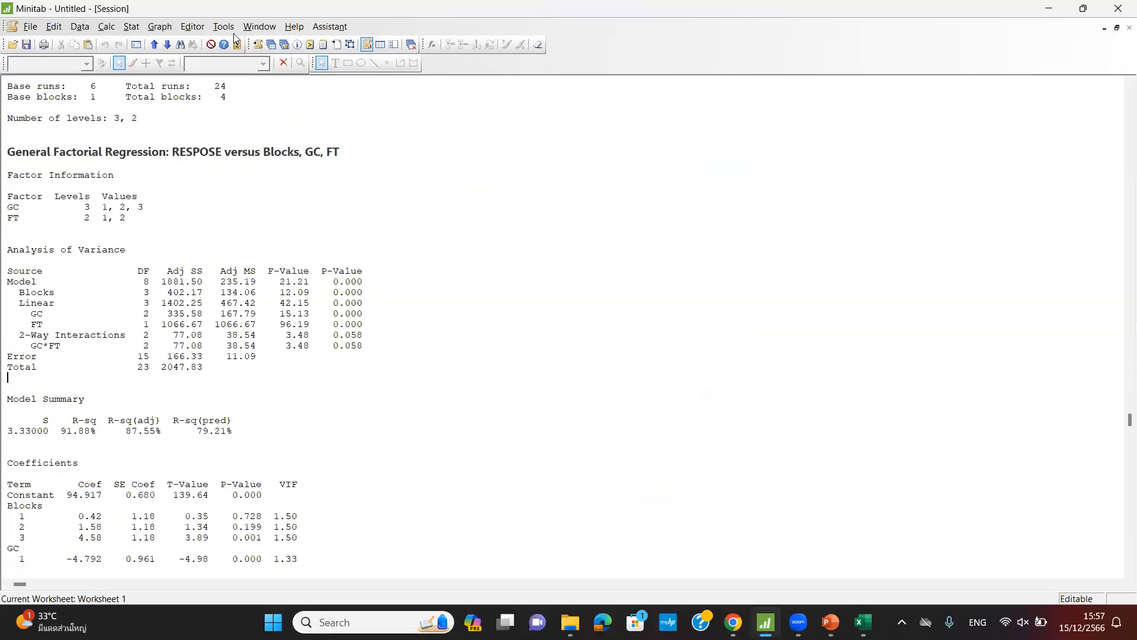
pyautogui.click(131, 27)
pyautogui.moveTo(167, 88)
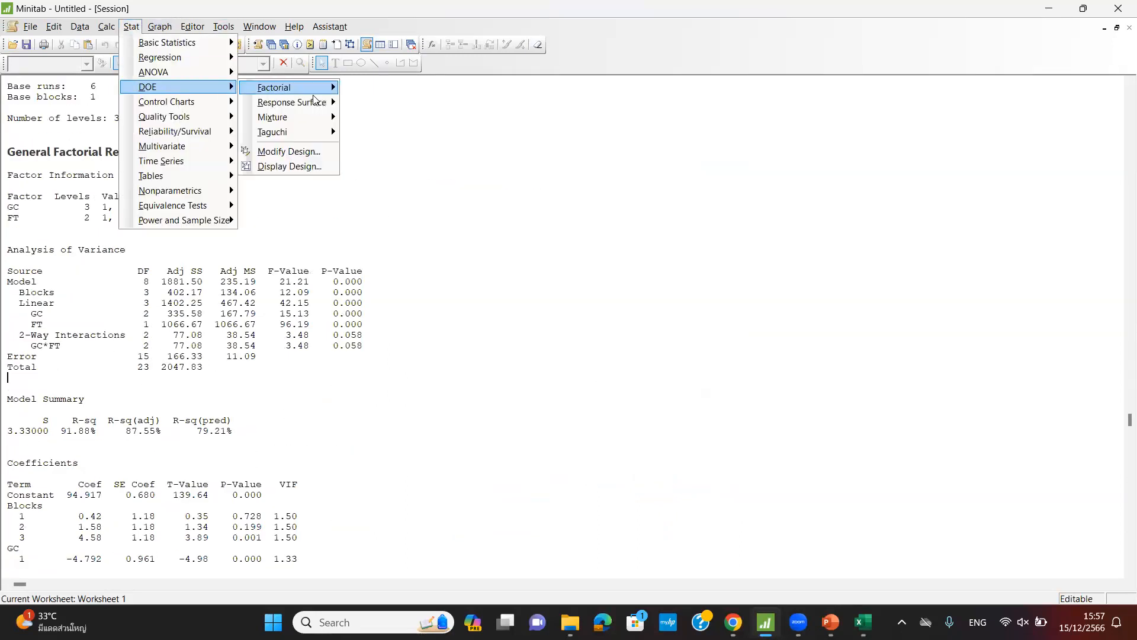
pyautogui.moveTo(318, 91)
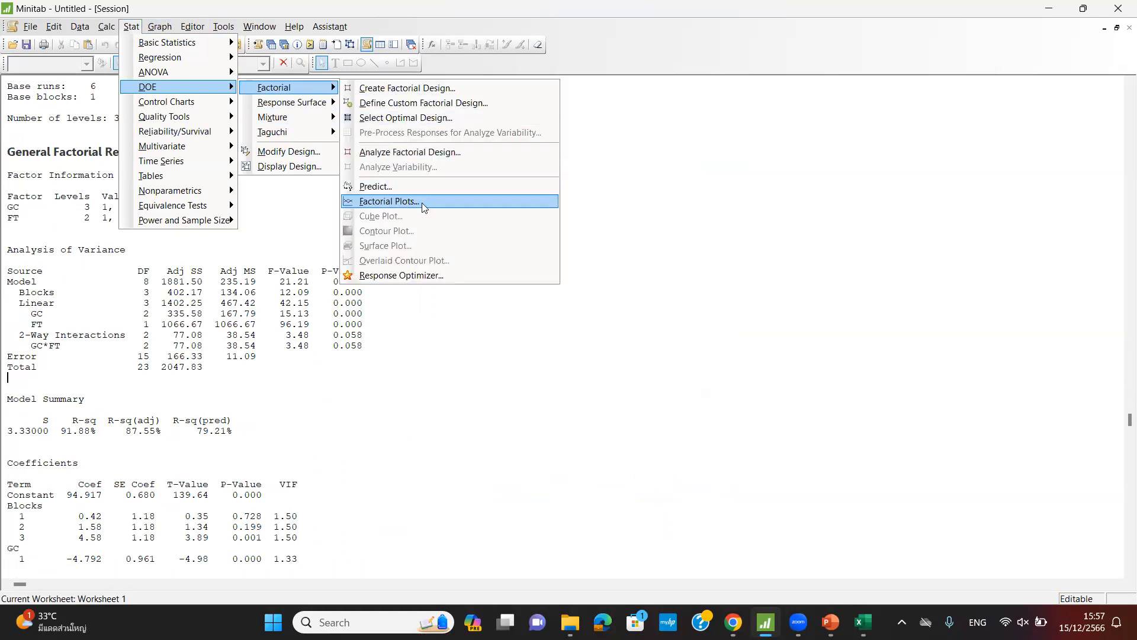
pyautogui.click(373, 197)
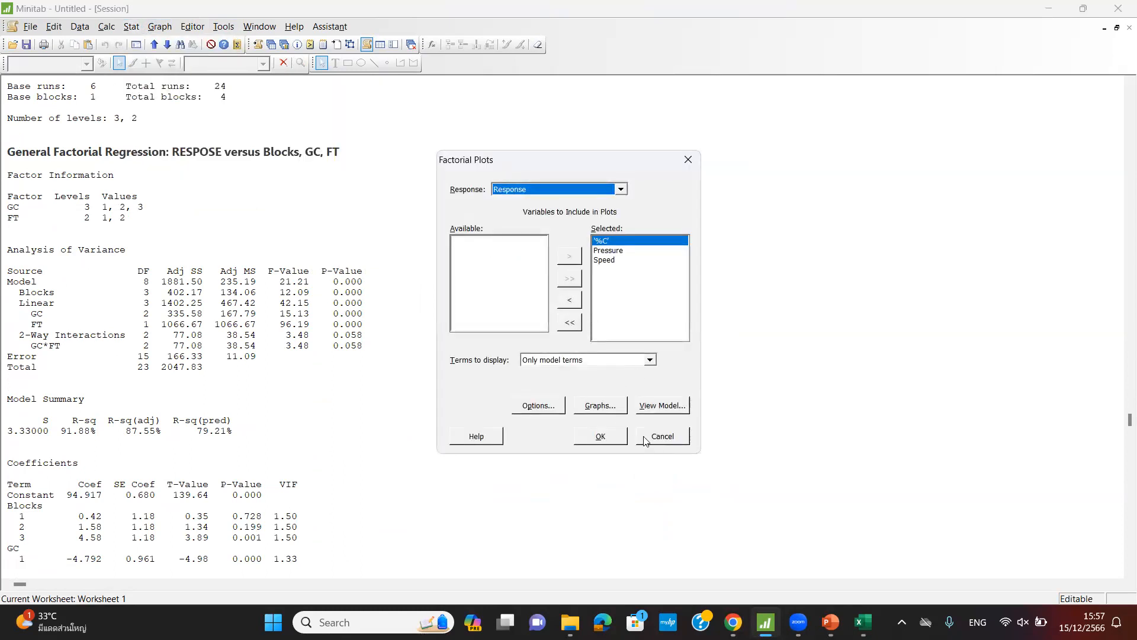
pyautogui.click(662, 436)
# Restore the Session window to its smaller size and remove the Main Effects Plot for Response without saving it
pyautogui.scroll(5, 578, 417)
pyautogui.scroll(3, 660, 500)
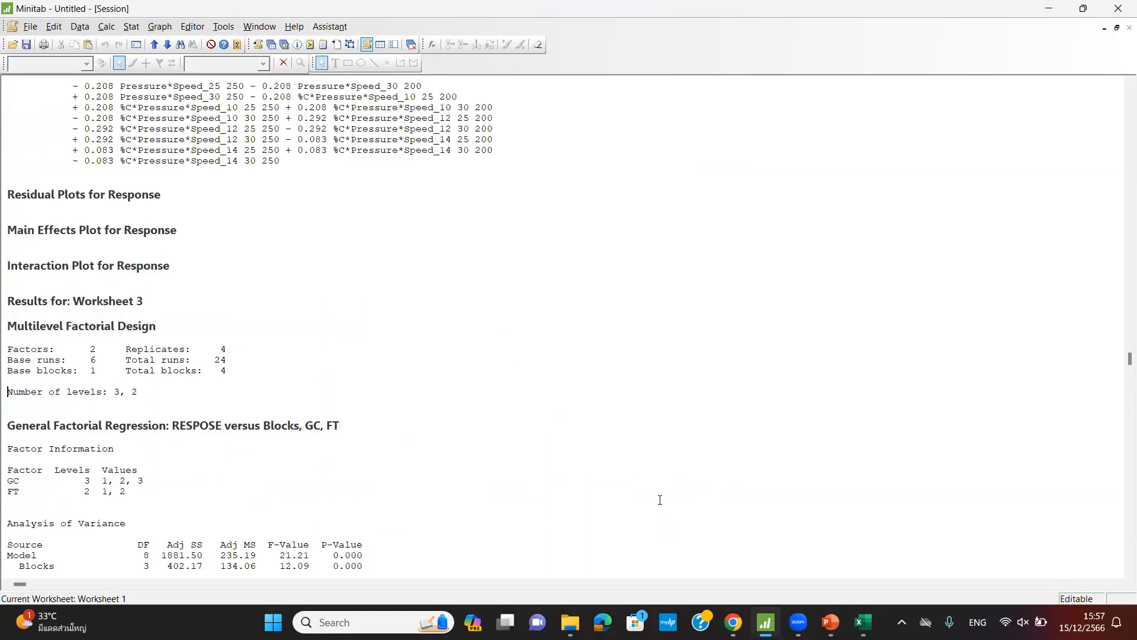
pyautogui.click(1117, 27)
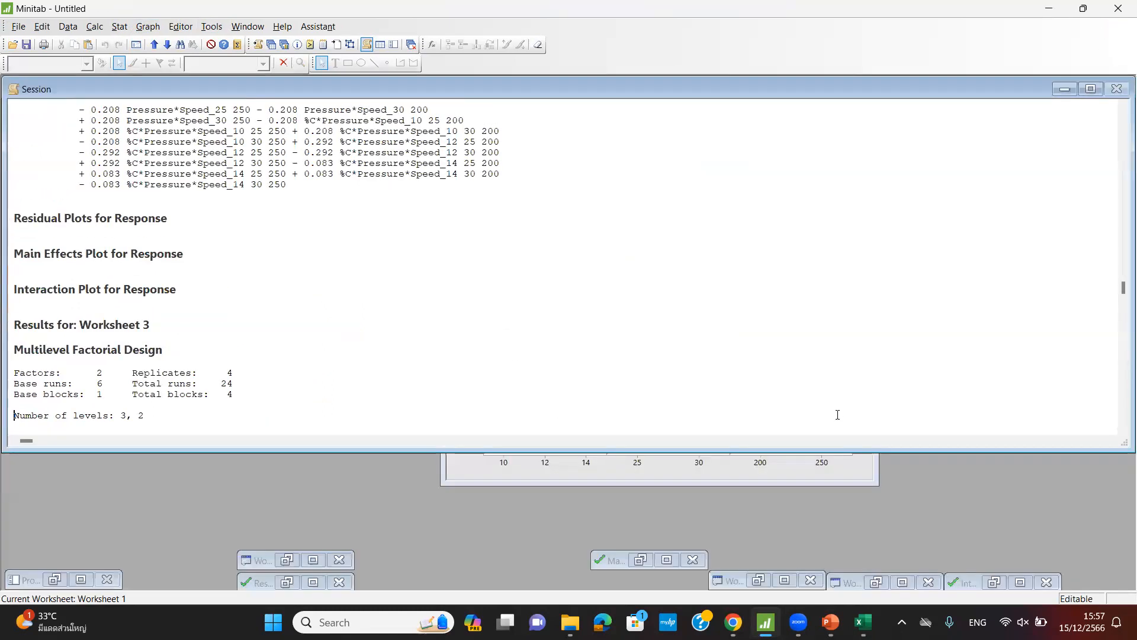
pyautogui.click(665, 567)
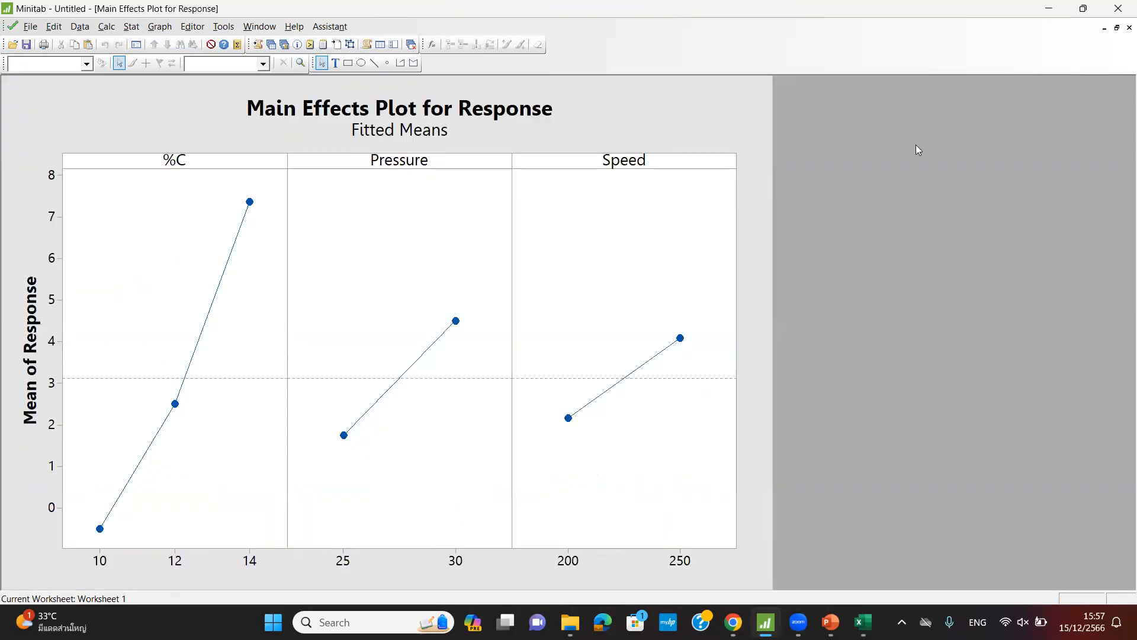
pyautogui.click(1129, 27)
pyautogui.click(642, 349)
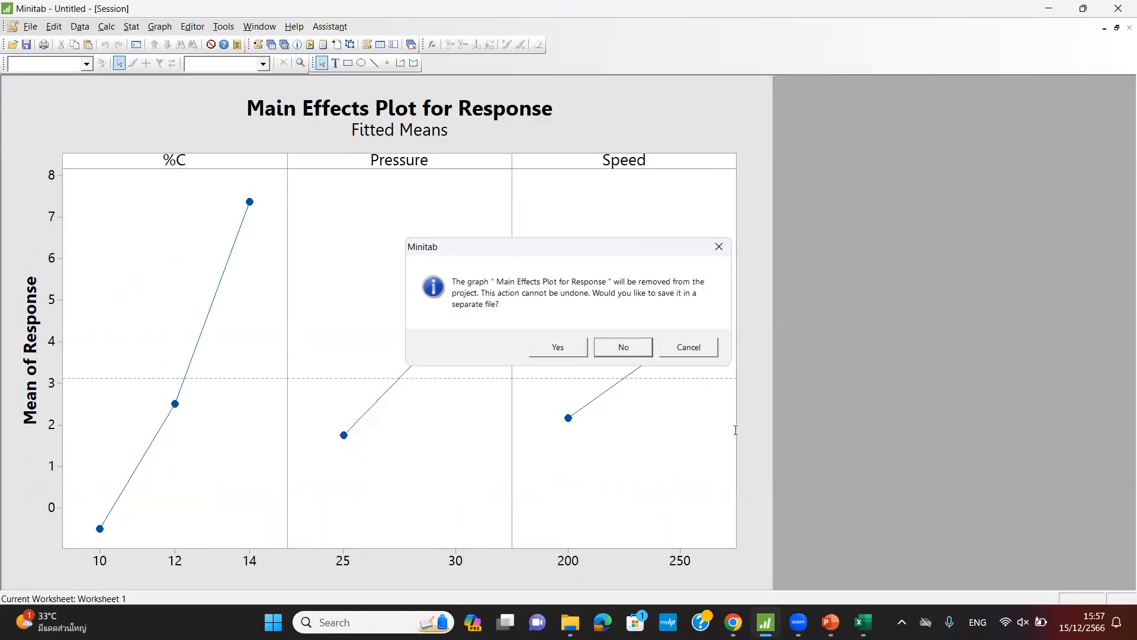
# Activate Worksheet 3 and create factorial plots of RESPOSE for GC and FT, displaying only model terms
pyautogui.click(1104, 28)
pyautogui.click(784, 581)
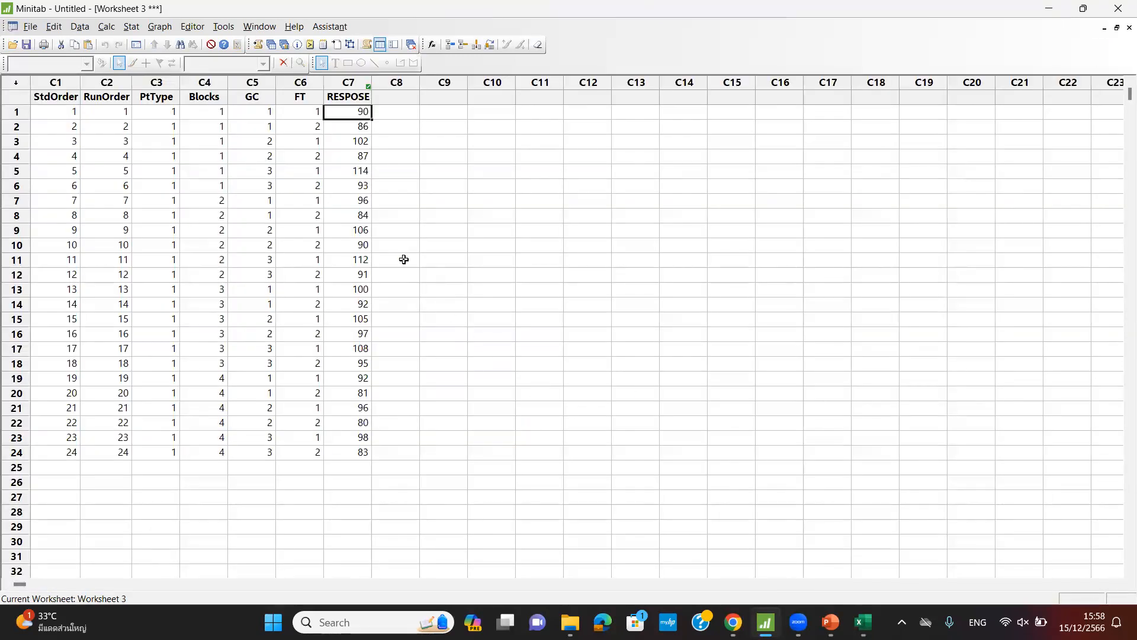
pyautogui.click(130, 26)
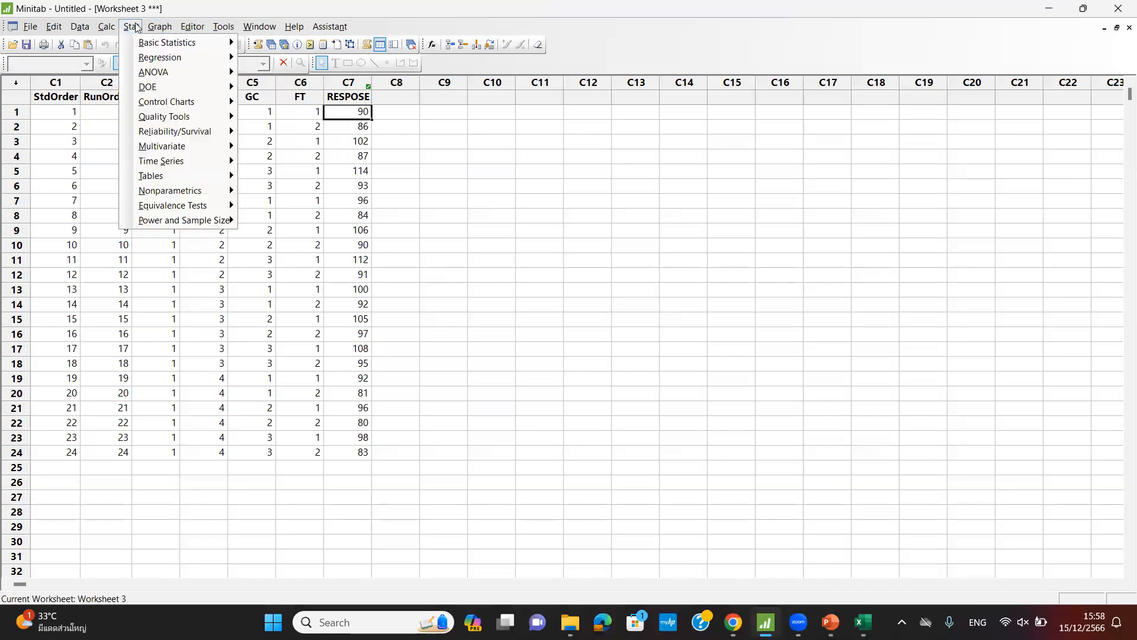
pyautogui.moveTo(217, 90)
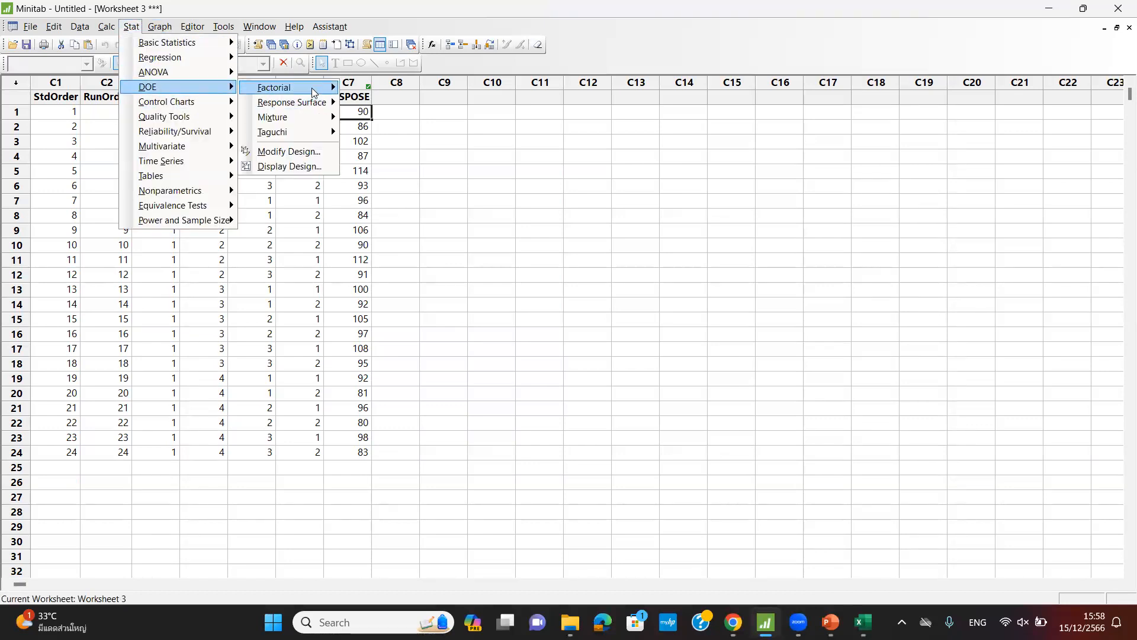
pyautogui.moveTo(312, 92)
pyautogui.click(412, 202)
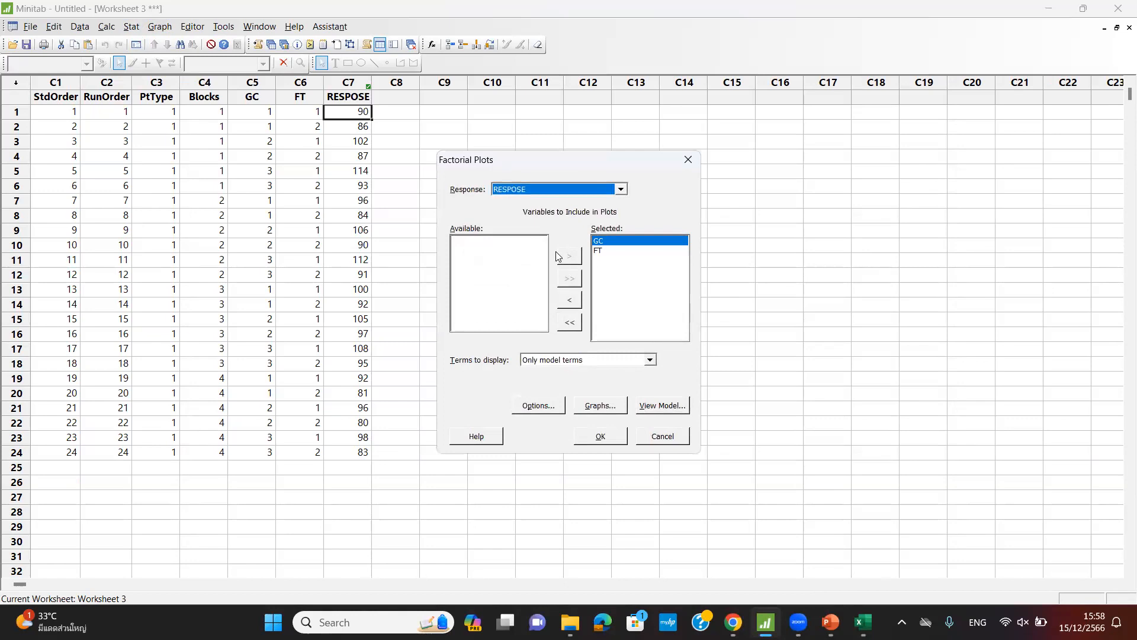
pyautogui.click(600, 438)
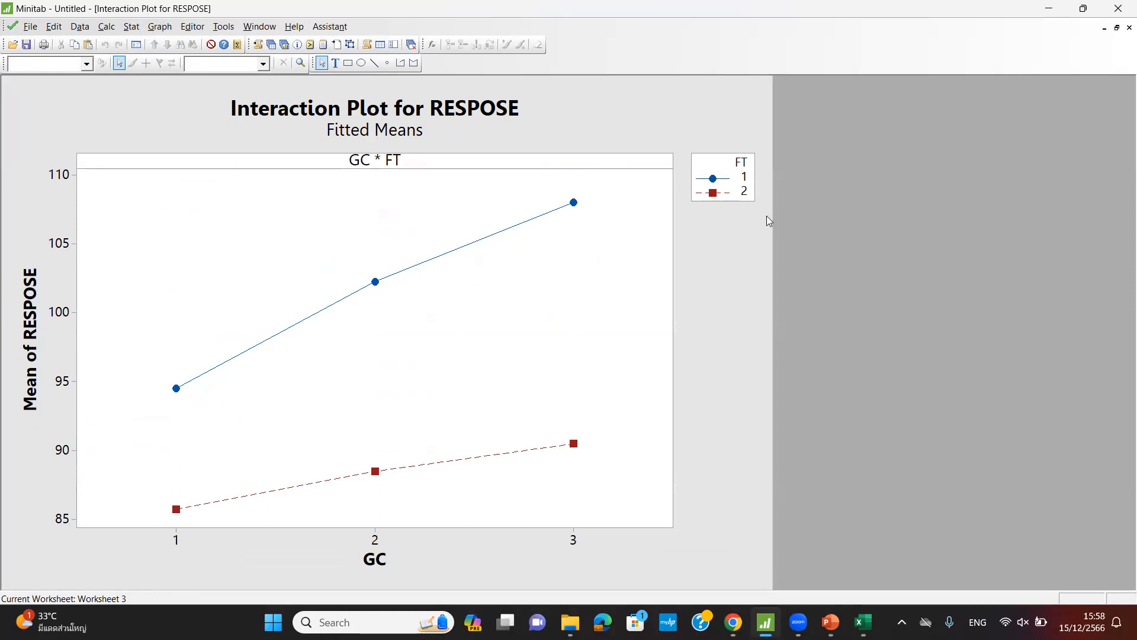
# Remove the Interaction Plot for Response and the Main Effects Plot for RESPOSE from the project without saving them
pyautogui.click(1104, 27)
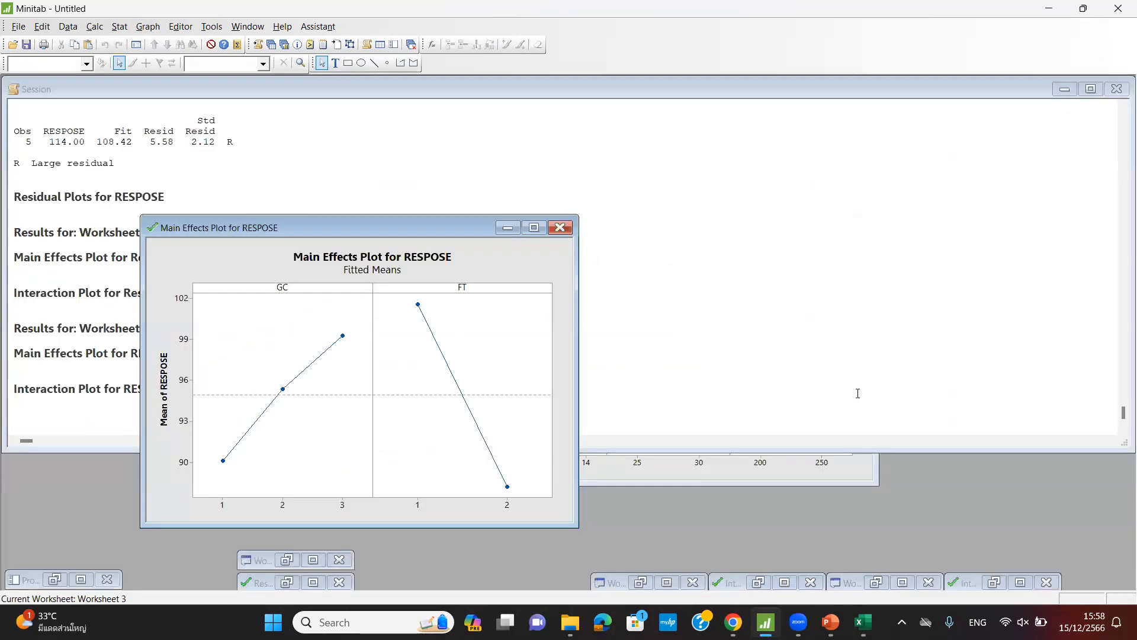
pyautogui.click(1019, 583)
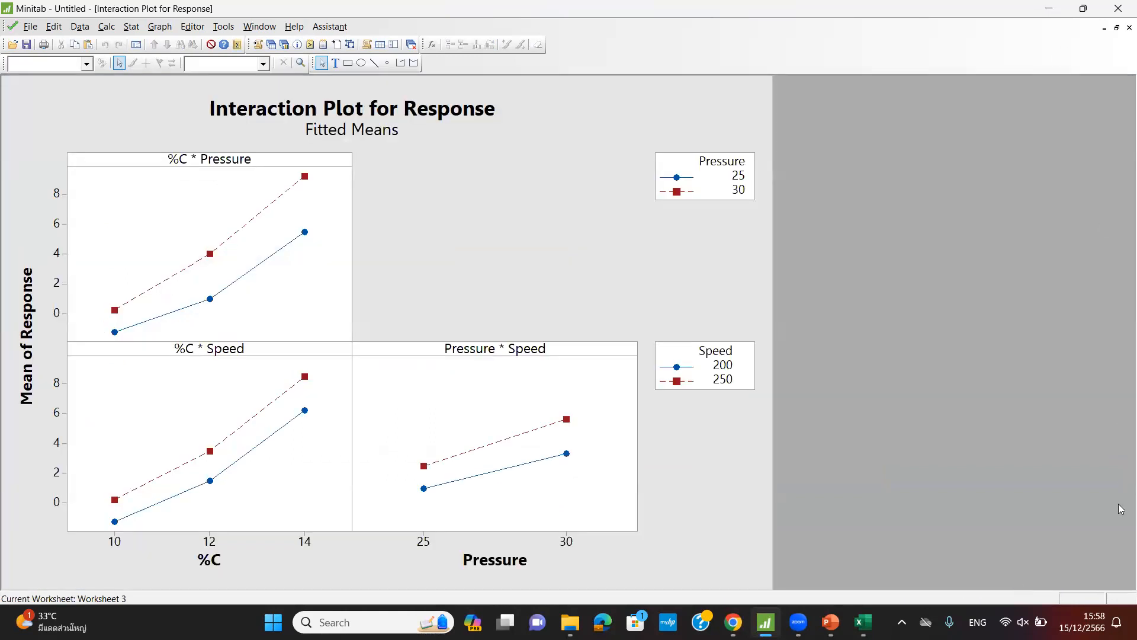
pyautogui.click(1129, 27)
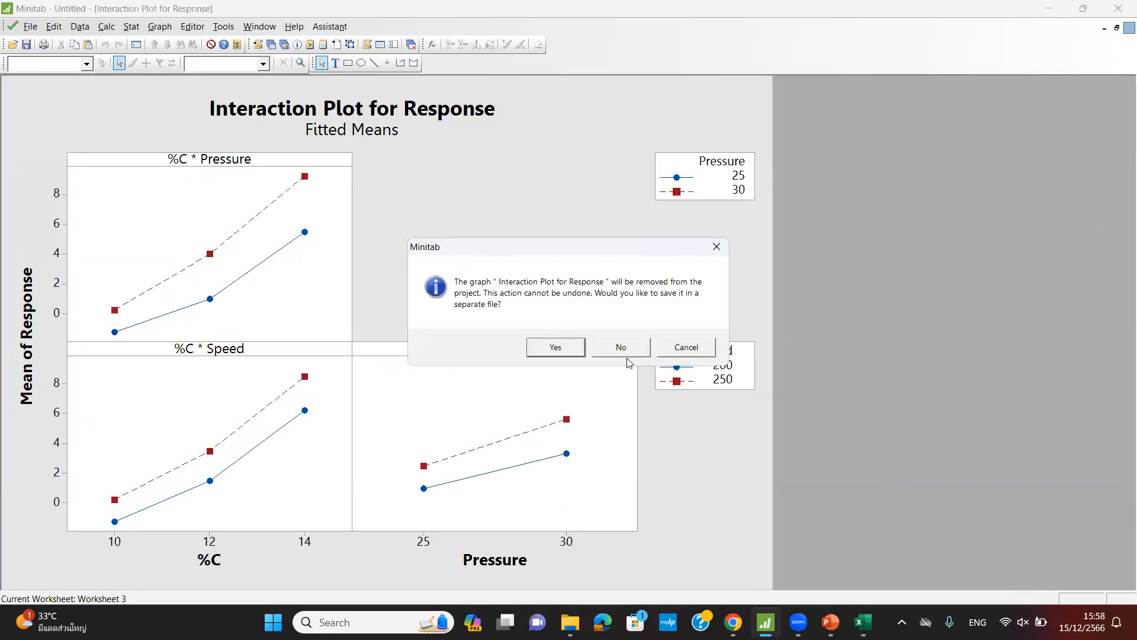
pyautogui.press('Return')
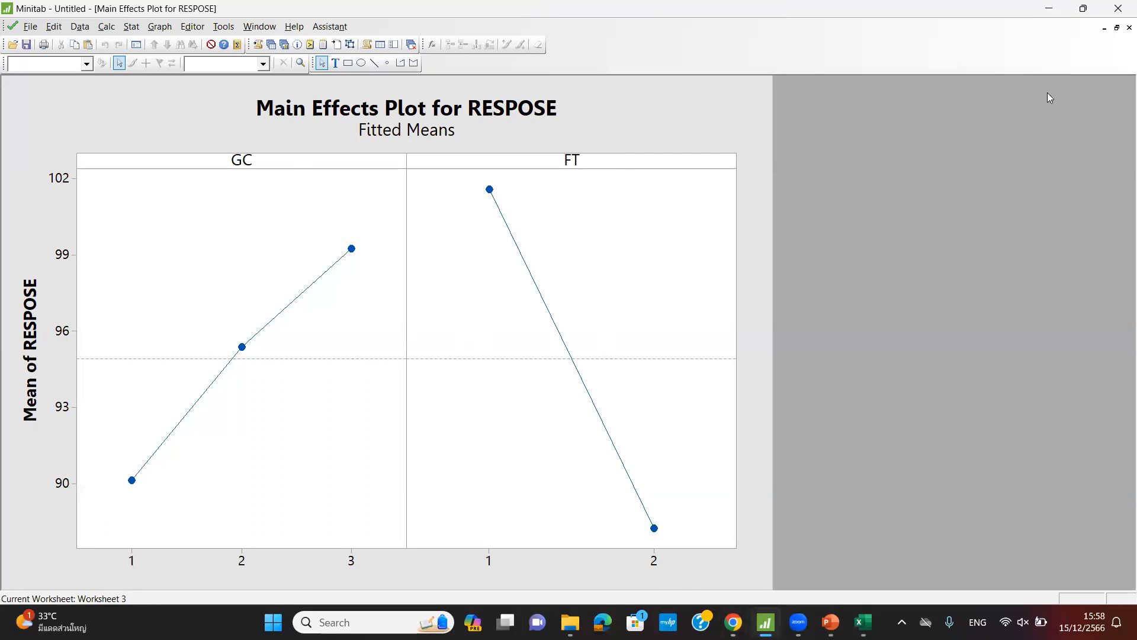
pyautogui.click(1130, 27)
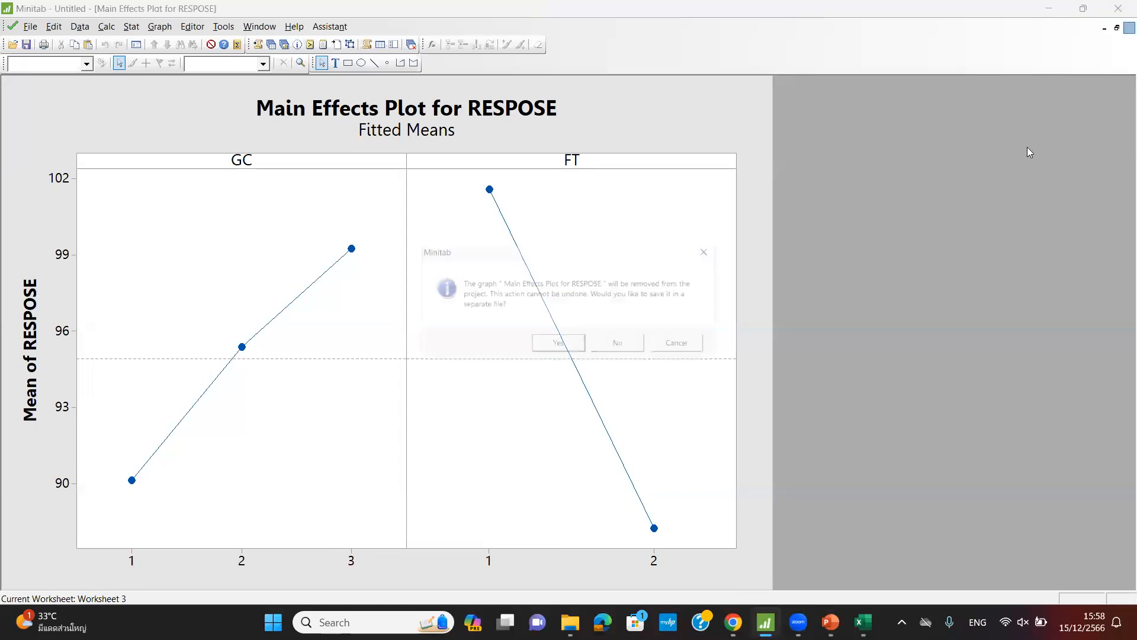
pyautogui.click(621, 347)
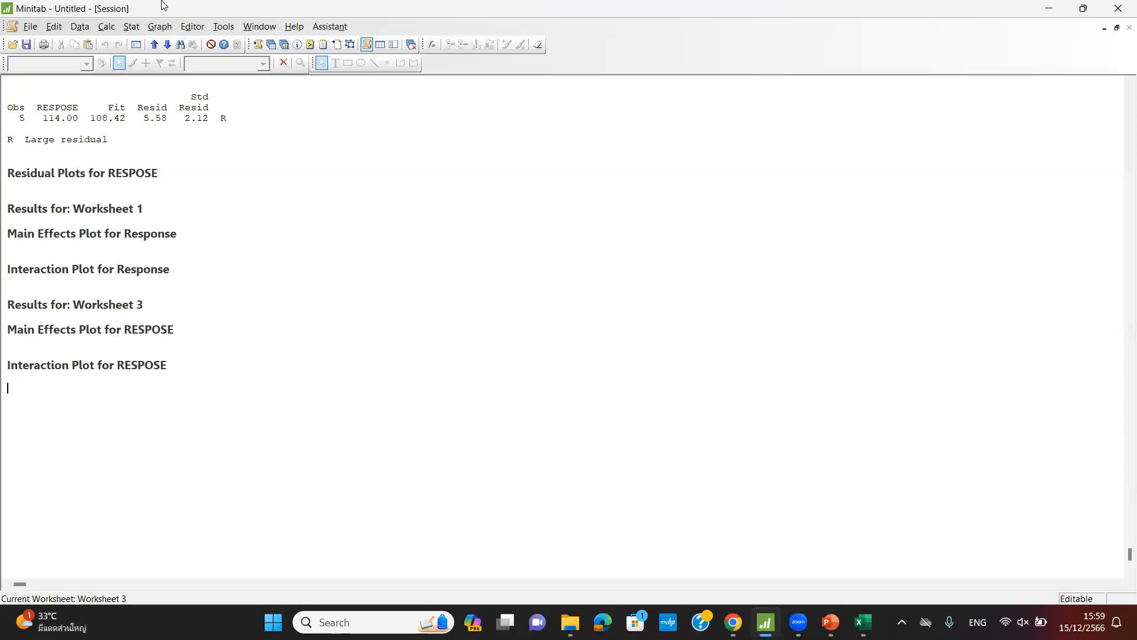
# Close Minitab without saving the project, and clear away the L11 workbook and the Lecture 11 presentation
pyautogui.click(1119, 14)
pyautogui.click(585, 346)
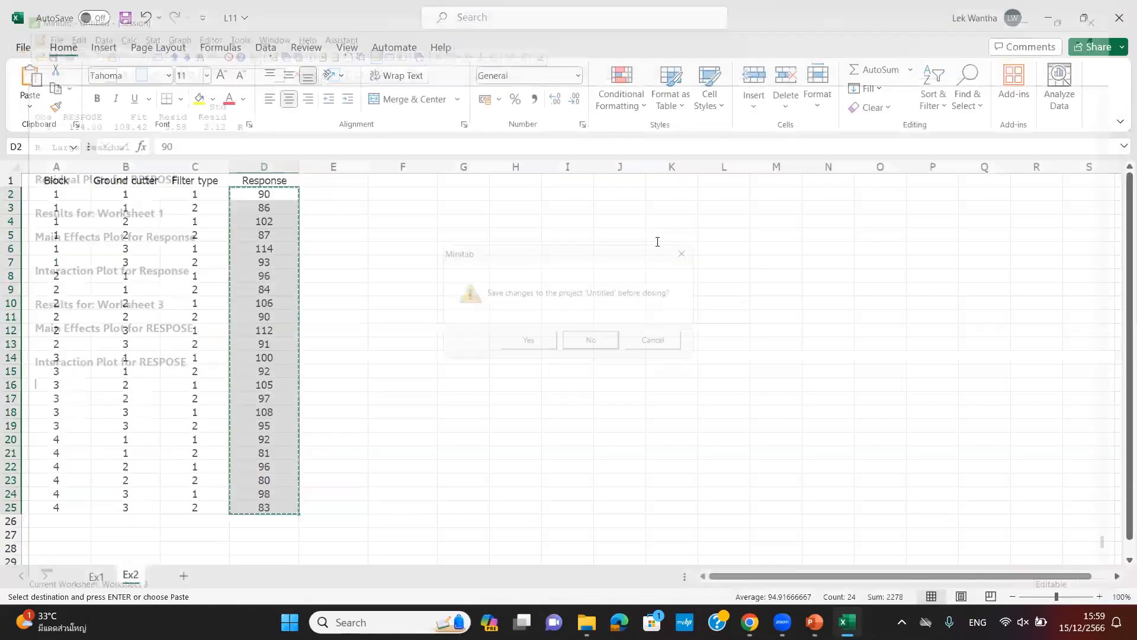
pyautogui.click(1050, 21)
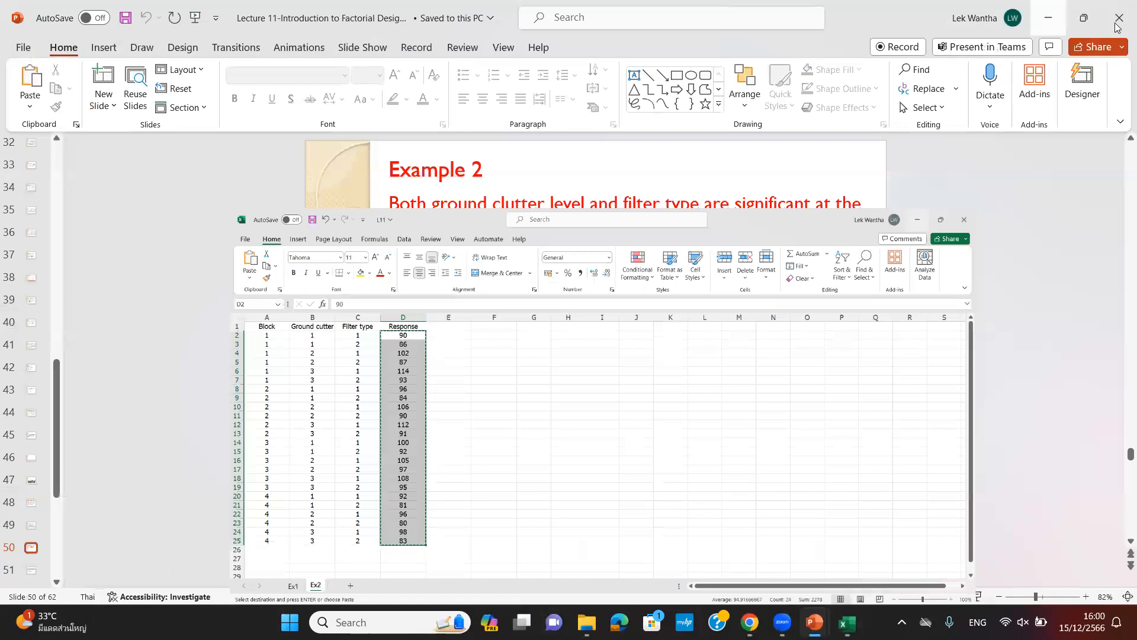
pyautogui.click(1117, 23)
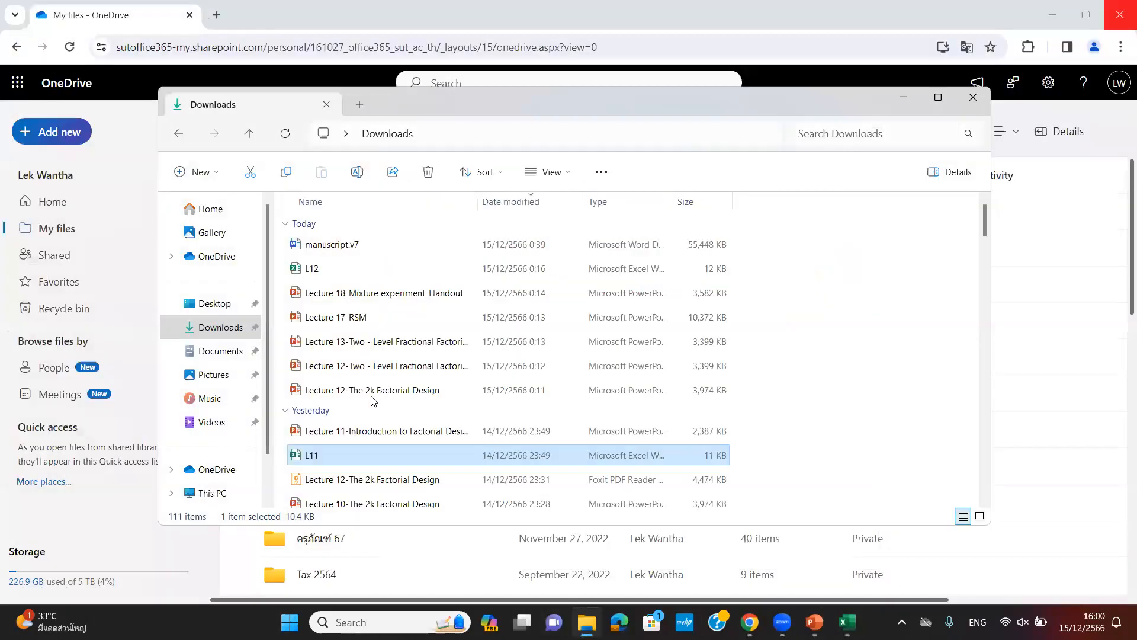
# Open the L12 workbook from Downloads and bring up the Lecture 12 presentation at the "The 2² Design: Minitab" slides
pyautogui.click(326, 273)
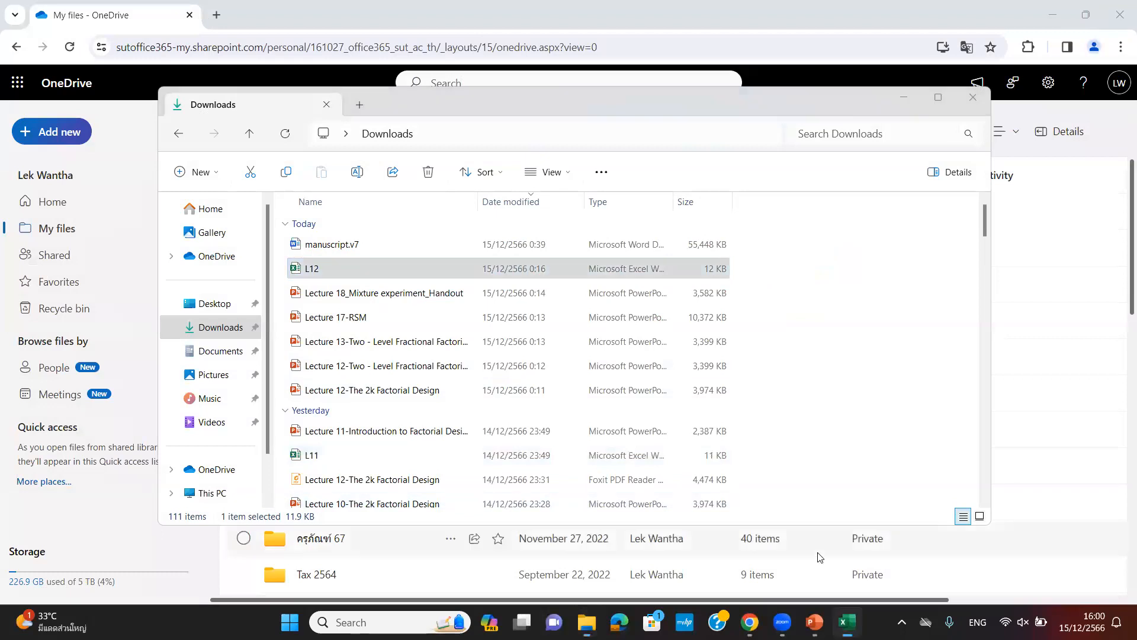
pyautogui.moveTo(815, 622)
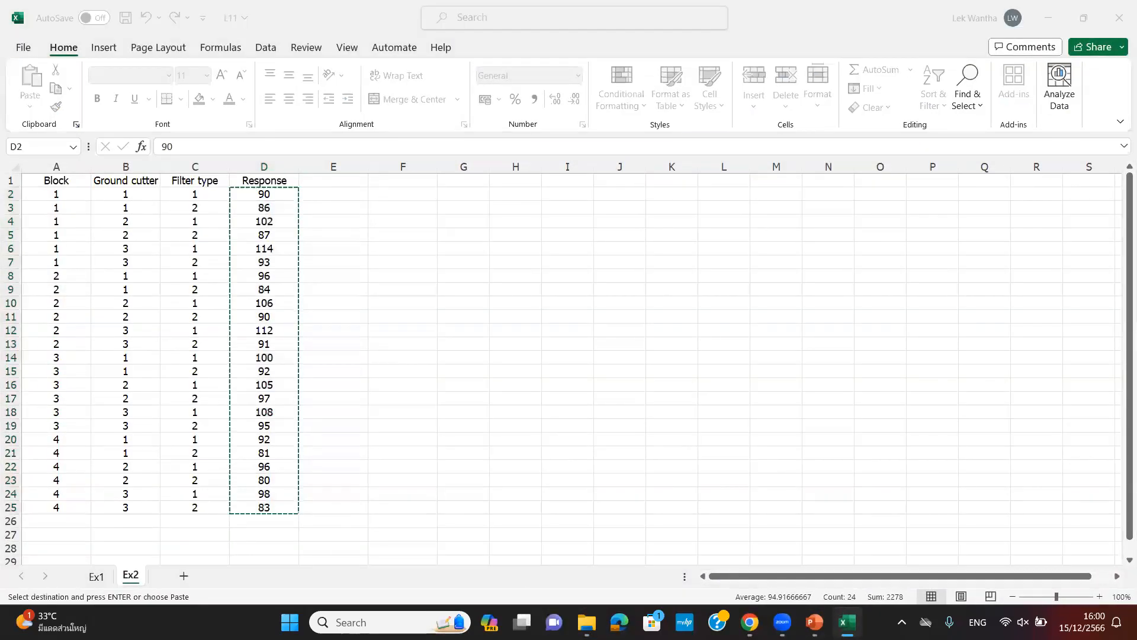
pyautogui.click(814, 622)
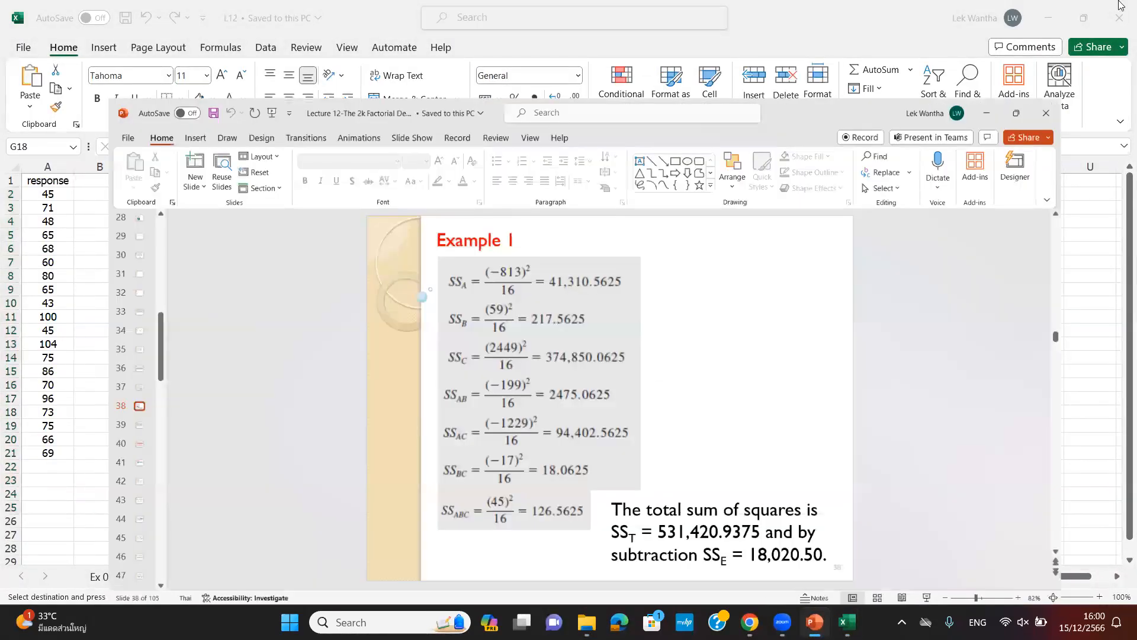
pyautogui.scroll(-20, 1060, 240)
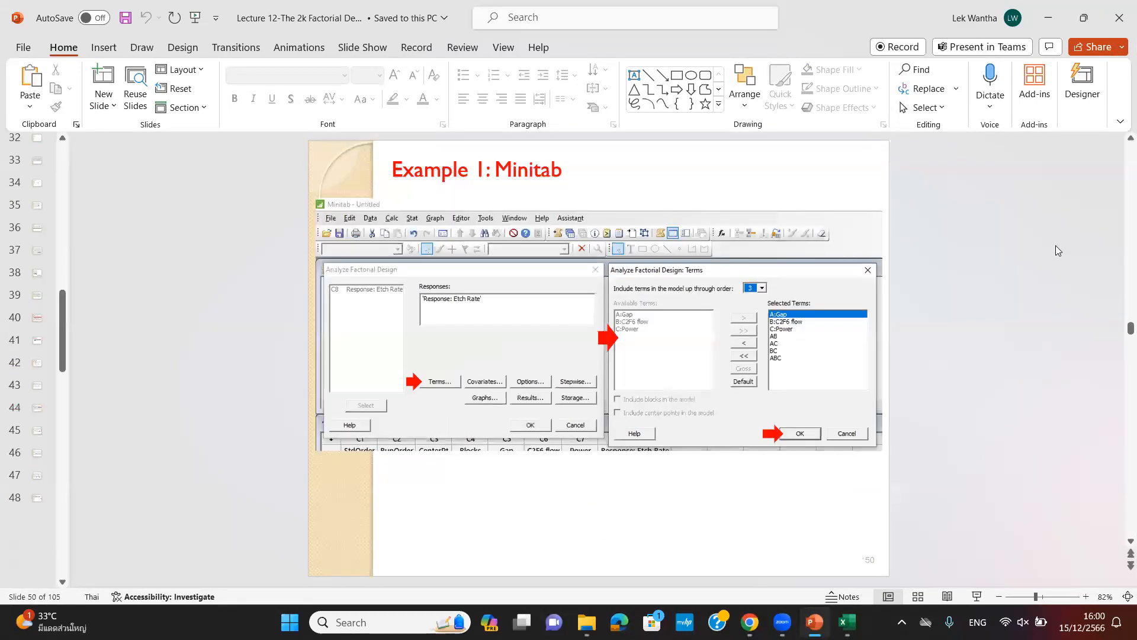
pyautogui.scroll(-6, 1057, 244)
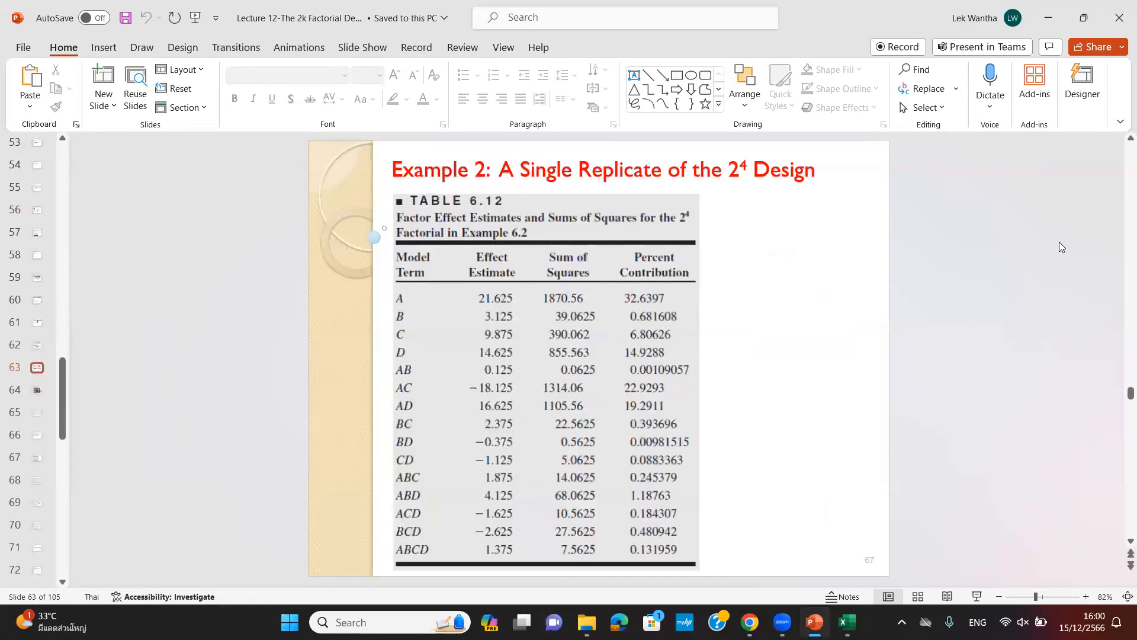
pyautogui.scroll(1, 1059, 241)
pyautogui.scroll(20, 1059, 242)
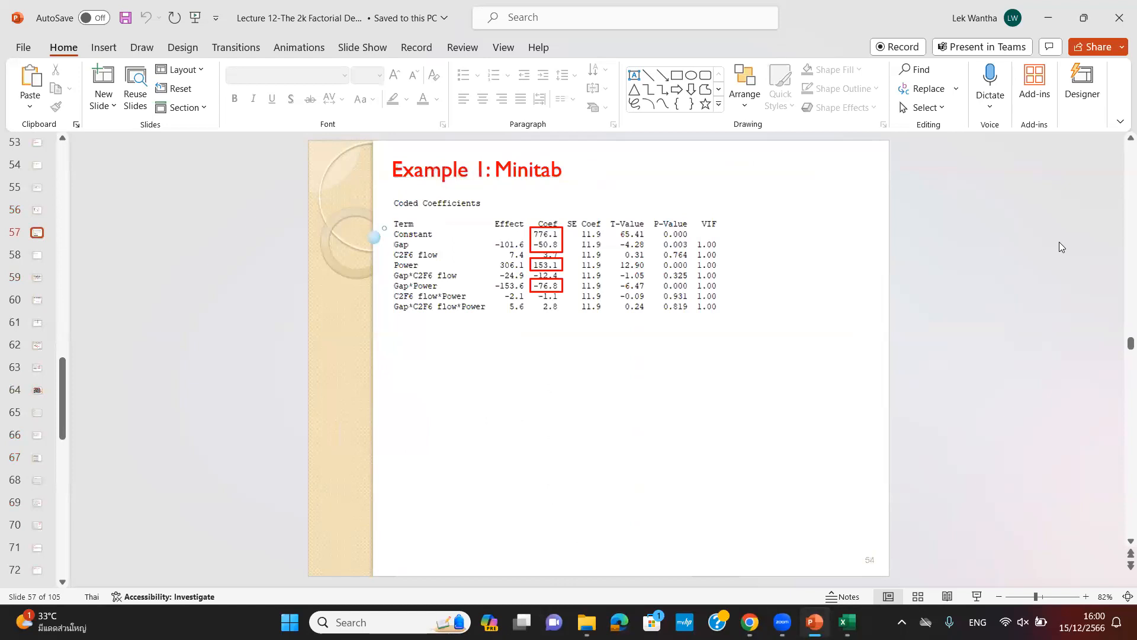
pyautogui.scroll(20, 1059, 242)
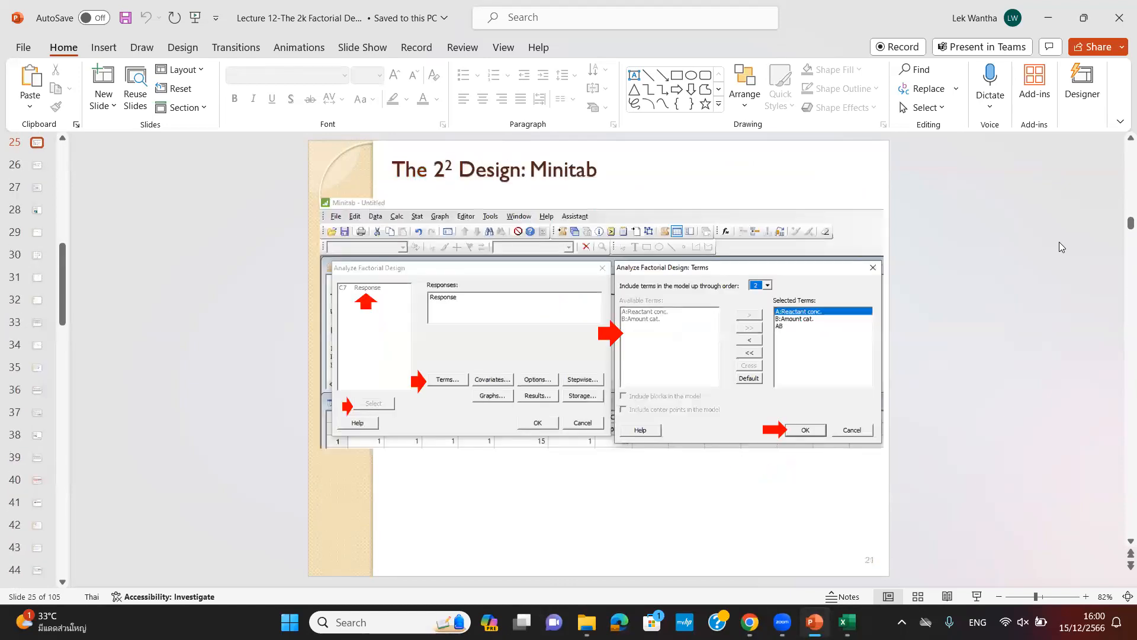
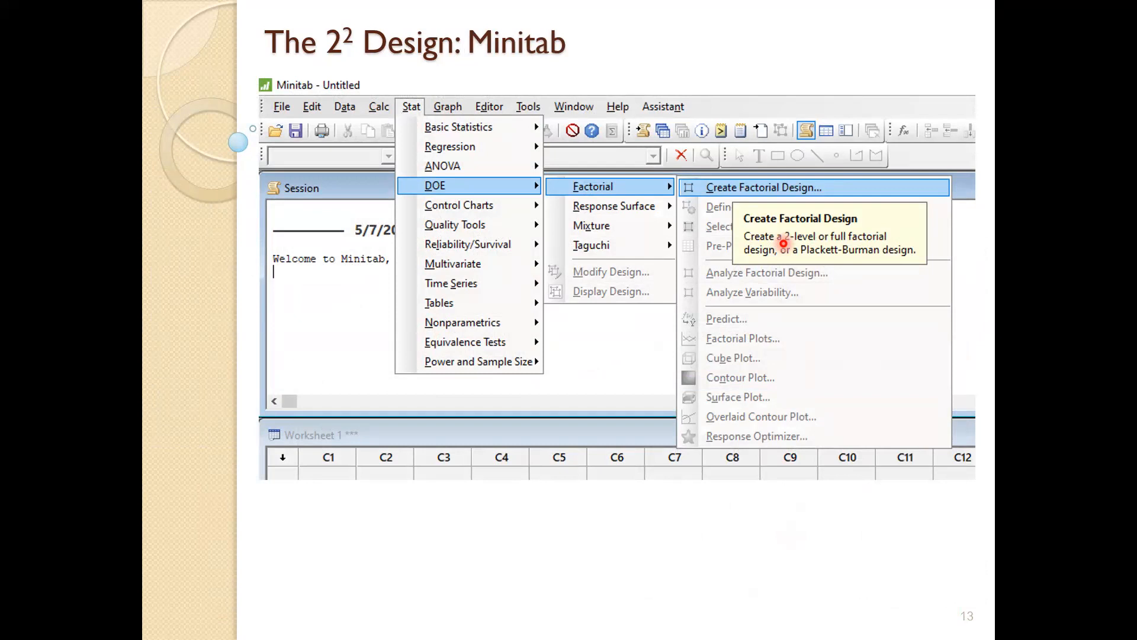
# End the slide show, discarding the ink annotations, and switch to Minitab by way of the L12 workbook
pyautogui.rightClick(668, 334)
pyautogui.click(729, 590)
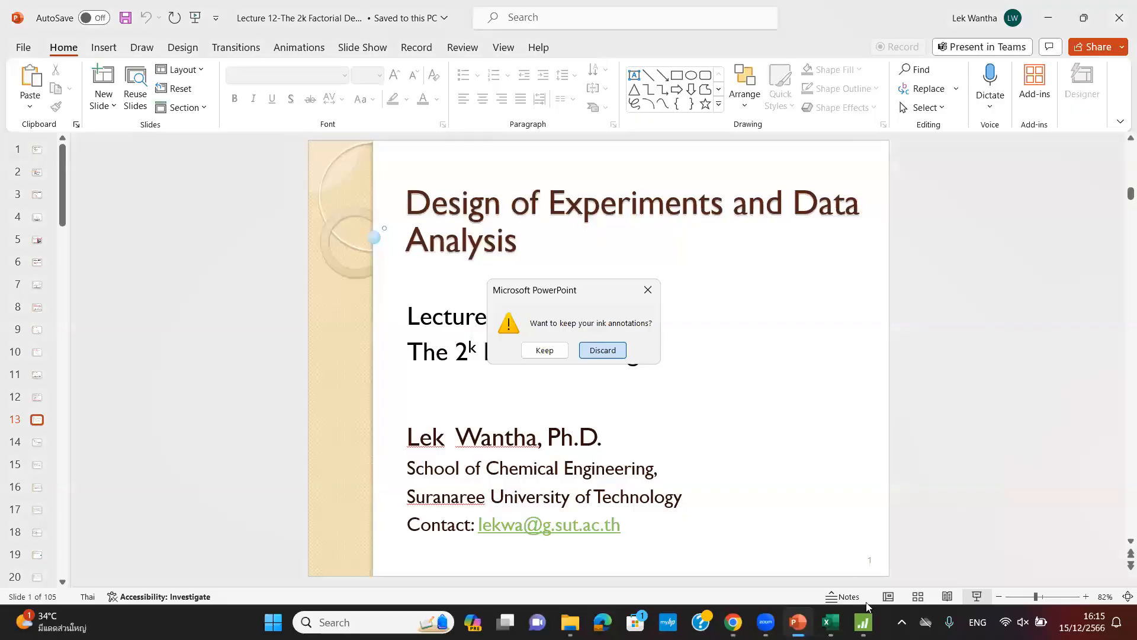
pyautogui.press('Return')
pyautogui.click(830, 622)
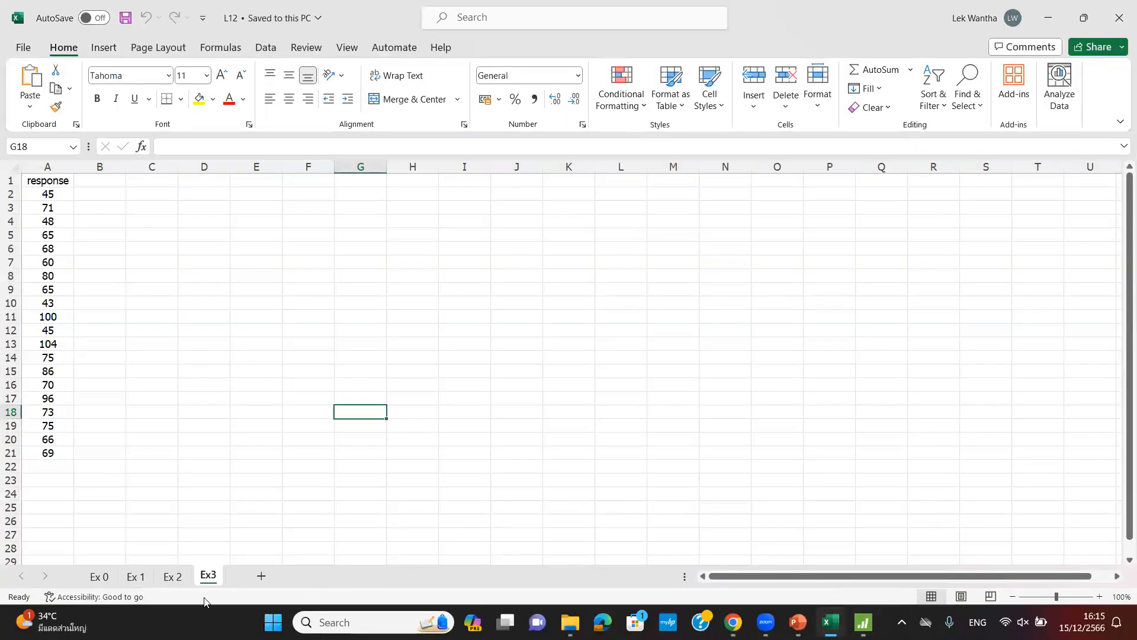
pyautogui.click(864, 622)
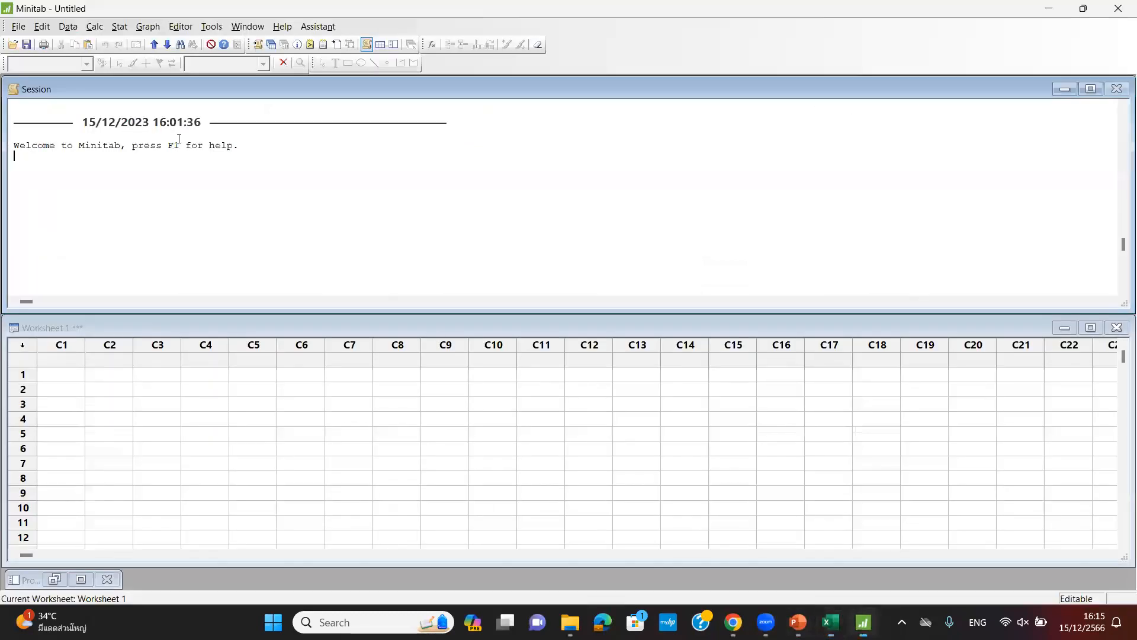
# Start a 2-level factorial design with default generators and 2 factors, and open its design settings beside the main dialog
pyautogui.click(119, 26)
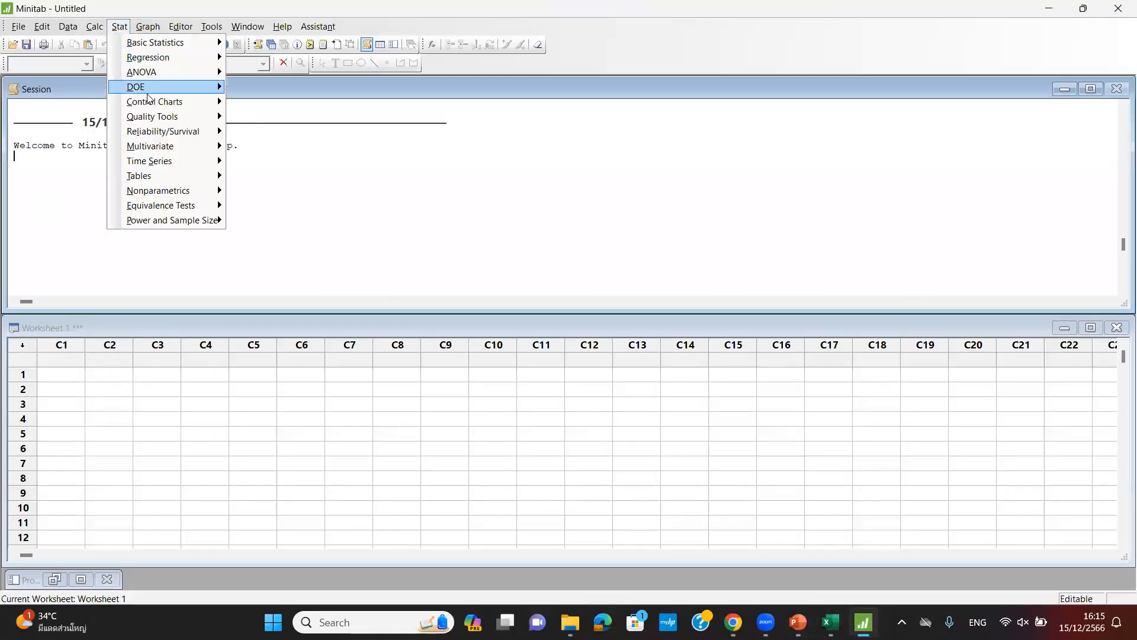
pyautogui.moveTo(150, 89)
pyautogui.moveTo(310, 89)
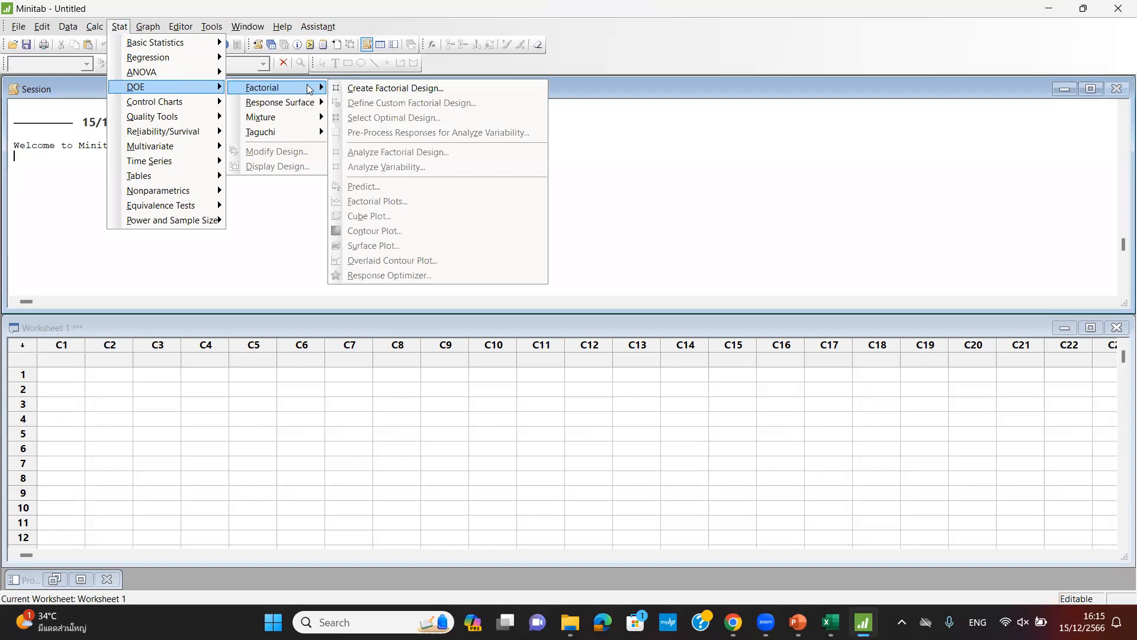
pyautogui.click(389, 88)
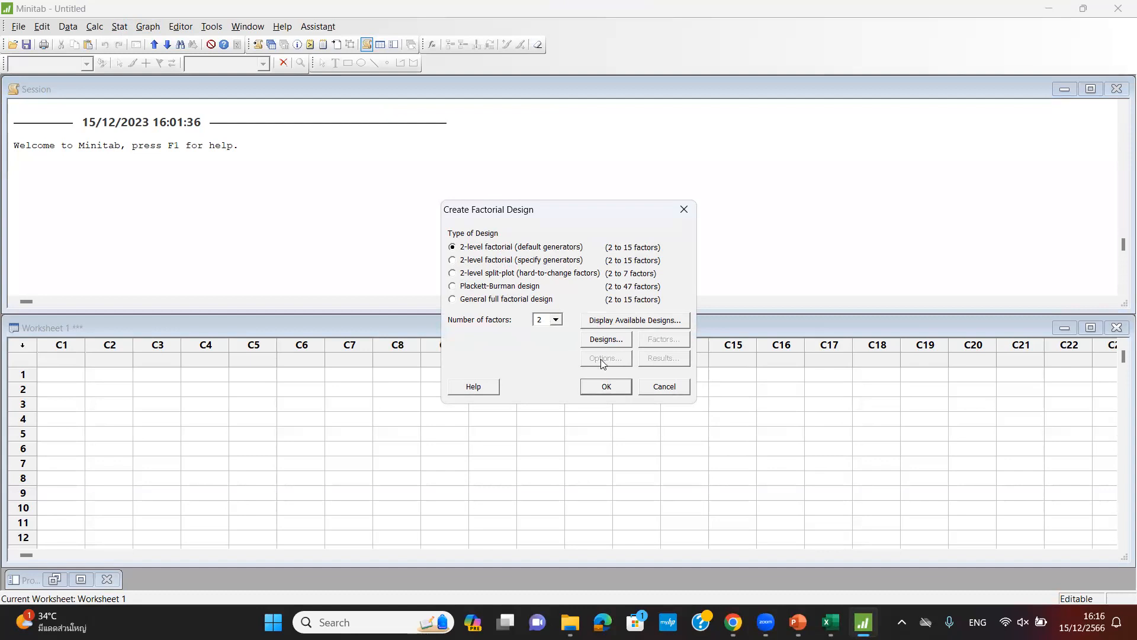
pyautogui.click(599, 342)
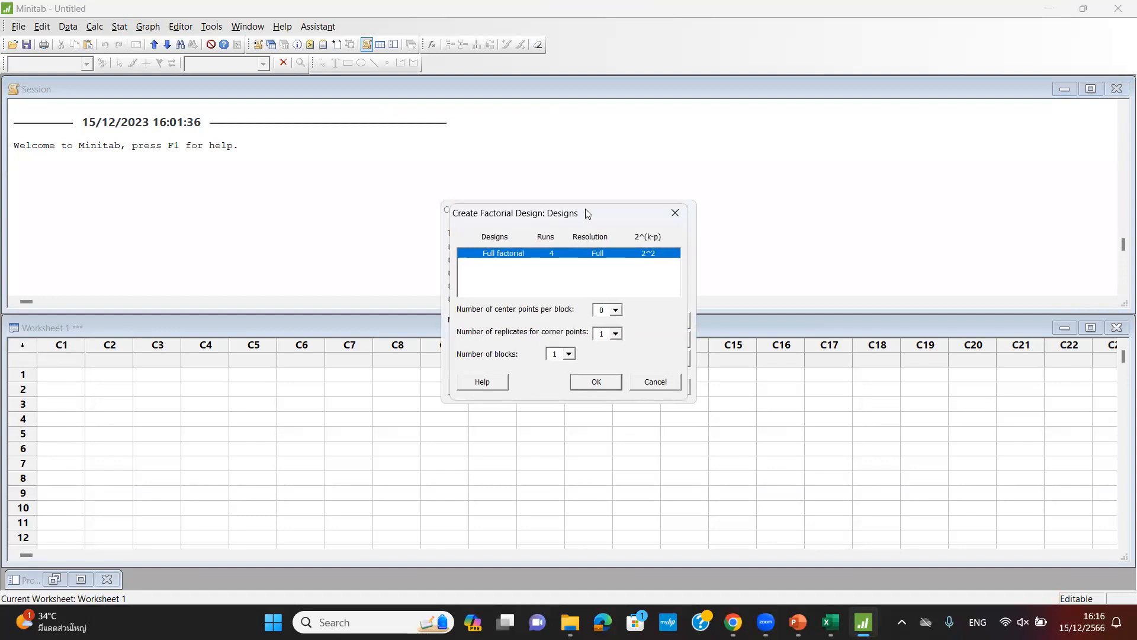
pyautogui.moveTo(587, 213); pyautogui.dragTo(714, 210)
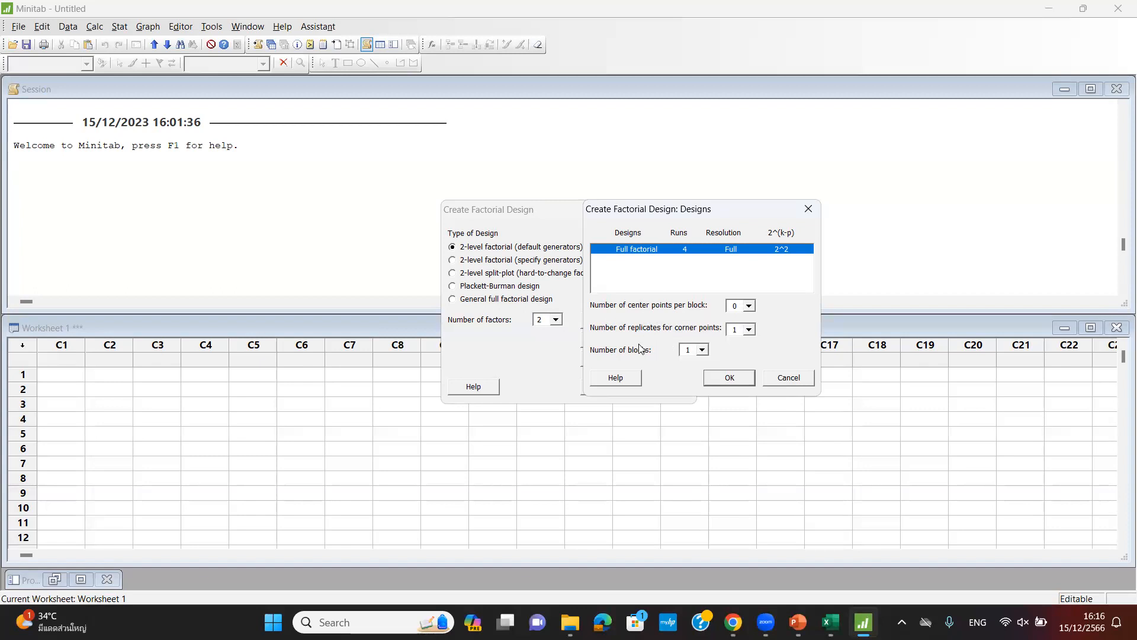
pyautogui.click(749, 330)
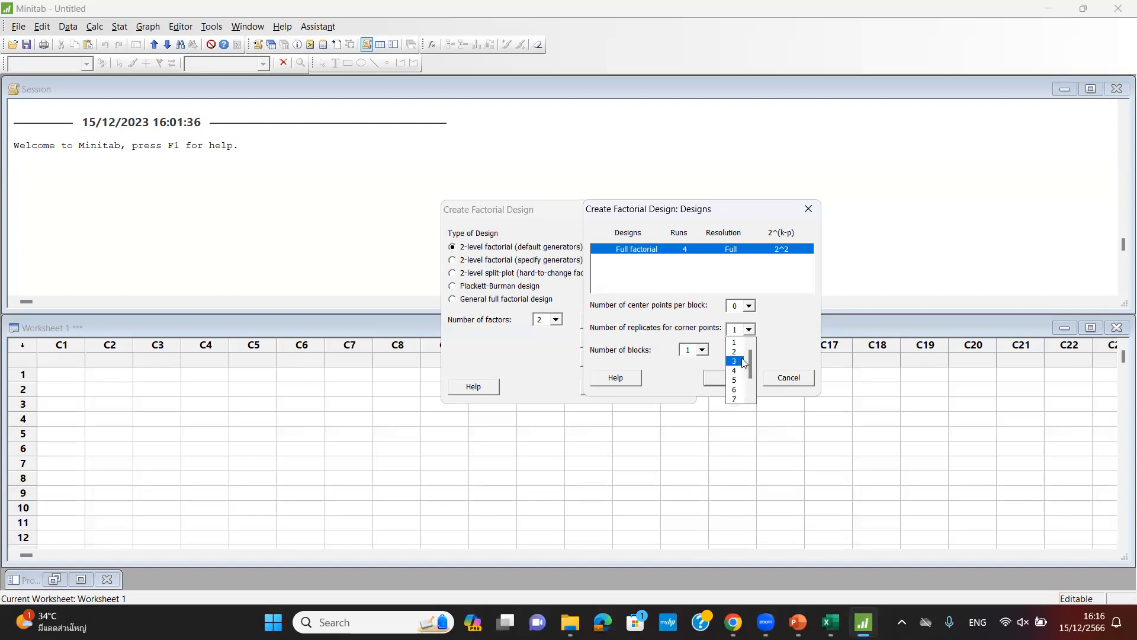
pyautogui.click(743, 350)
pyautogui.click(748, 329)
pyautogui.scroll(1, 750, 362)
pyautogui.click(736, 343)
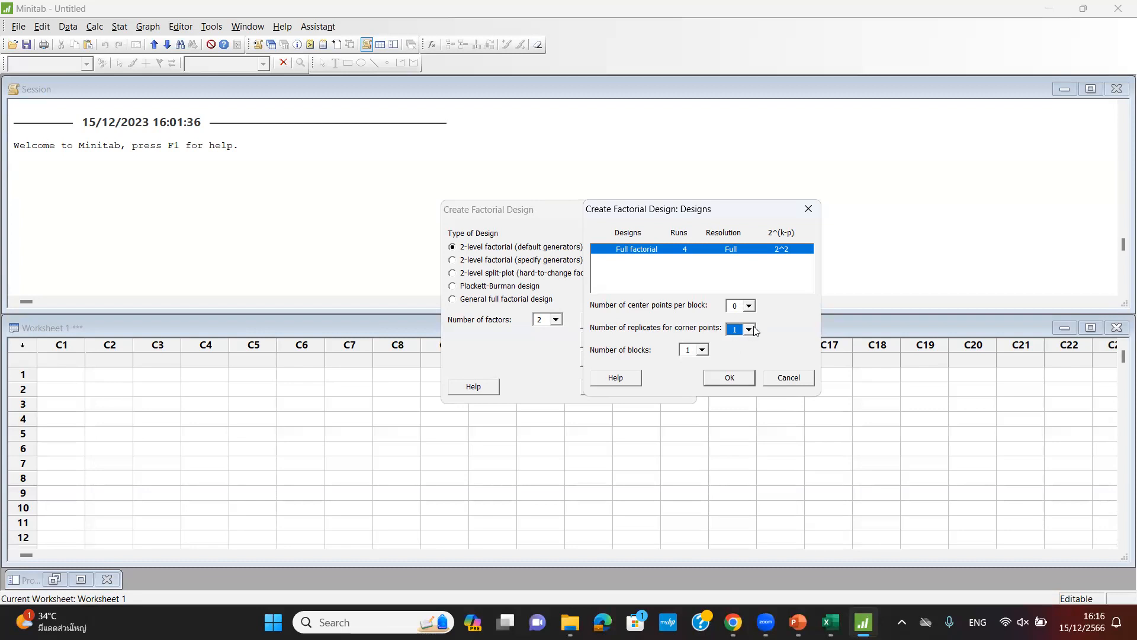
# Set the number of replicates for corner points to 3 for the full factorial design and accept the design settings
pyautogui.click(749, 330)
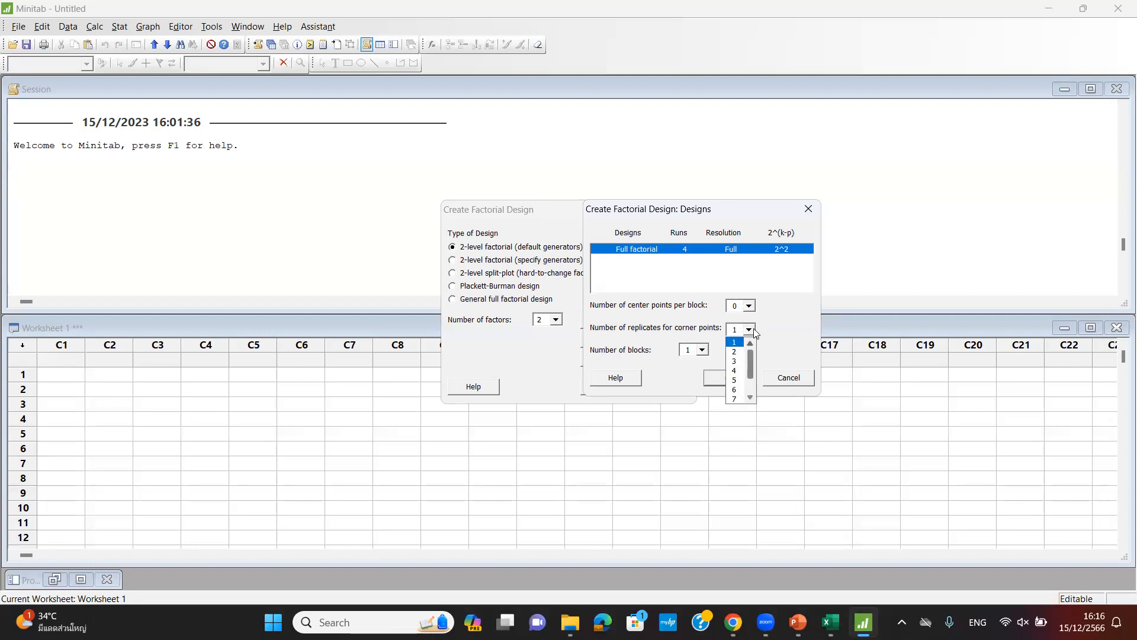
pyautogui.click(736, 361)
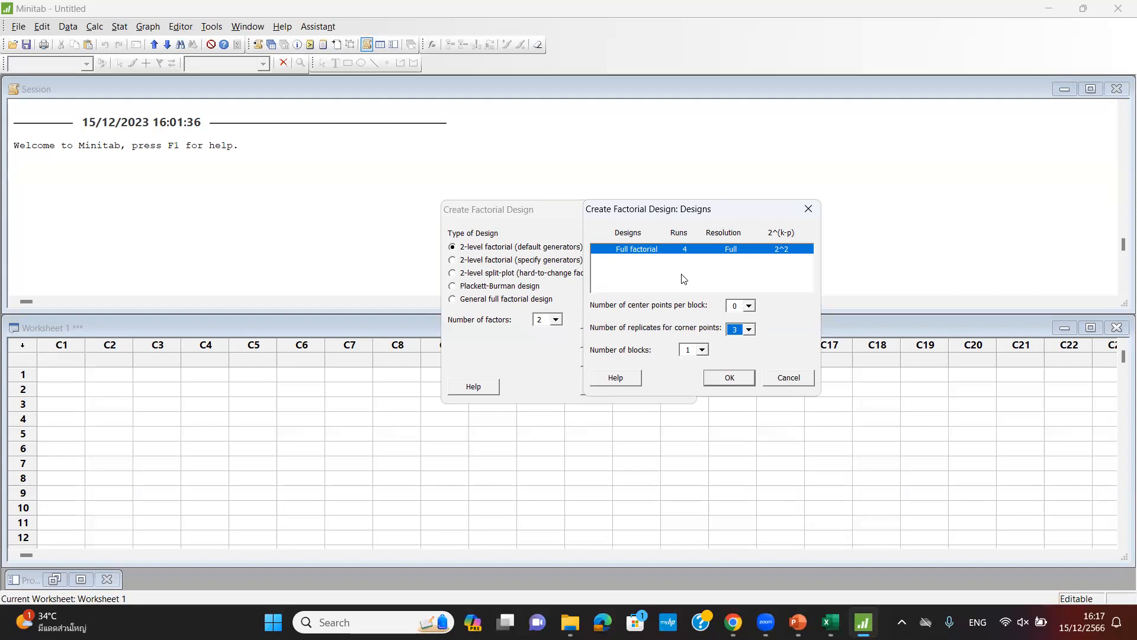
pyautogui.click(731, 380)
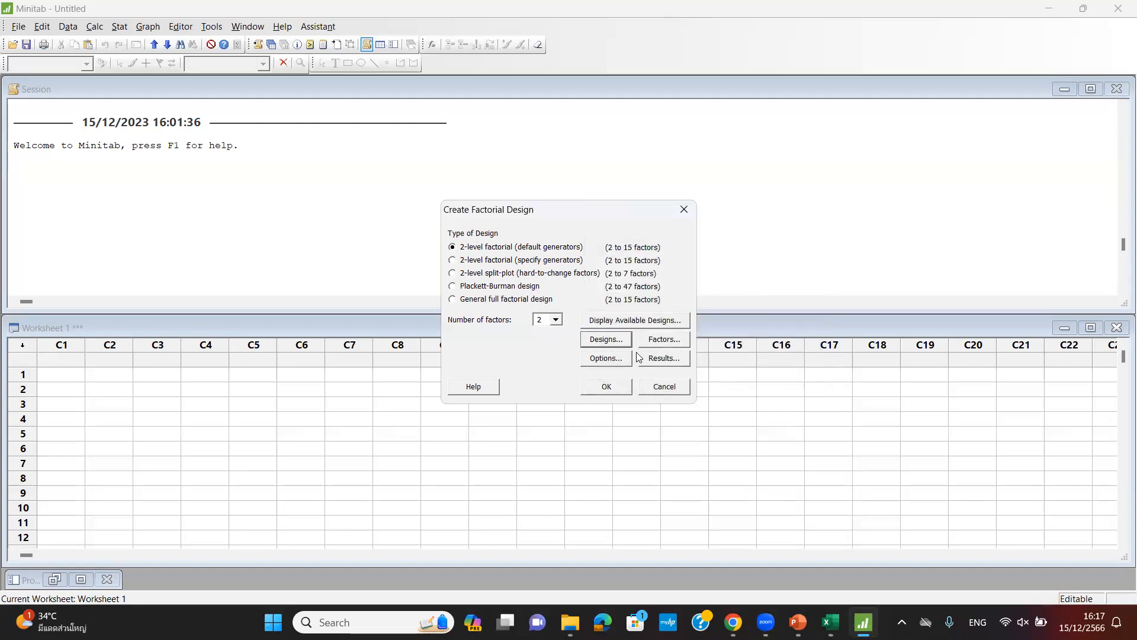
# Define factor A of the factorial design as rc with a low level of 15 and a high level of 25
pyautogui.click(656, 341)
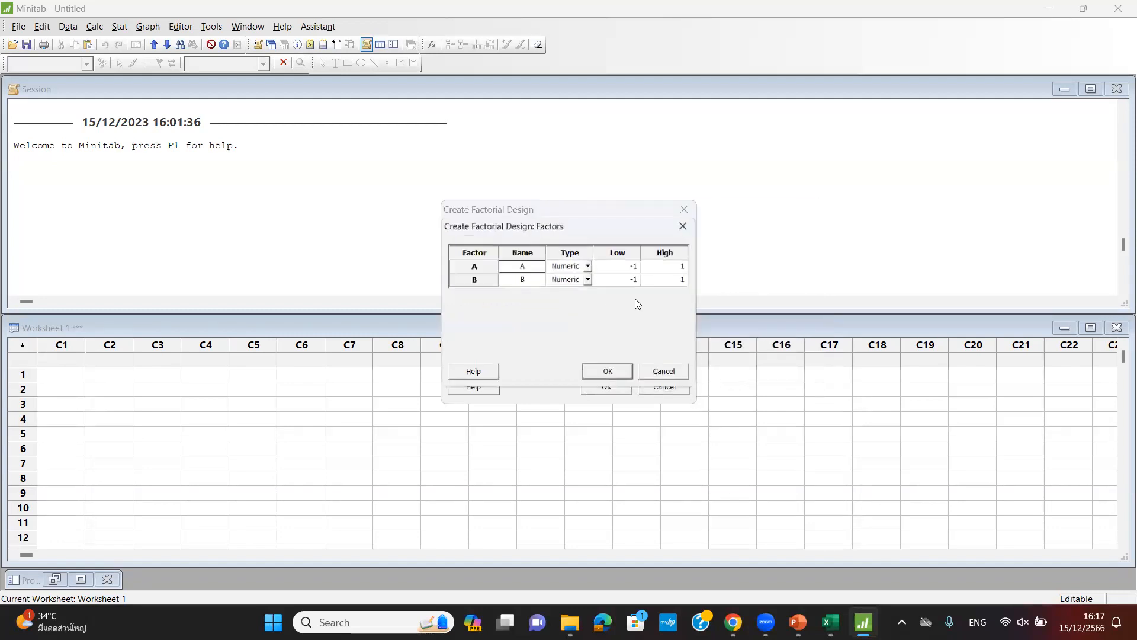
pyautogui.click(534, 267)
pyautogui.write('rc')
pyautogui.press('Return')
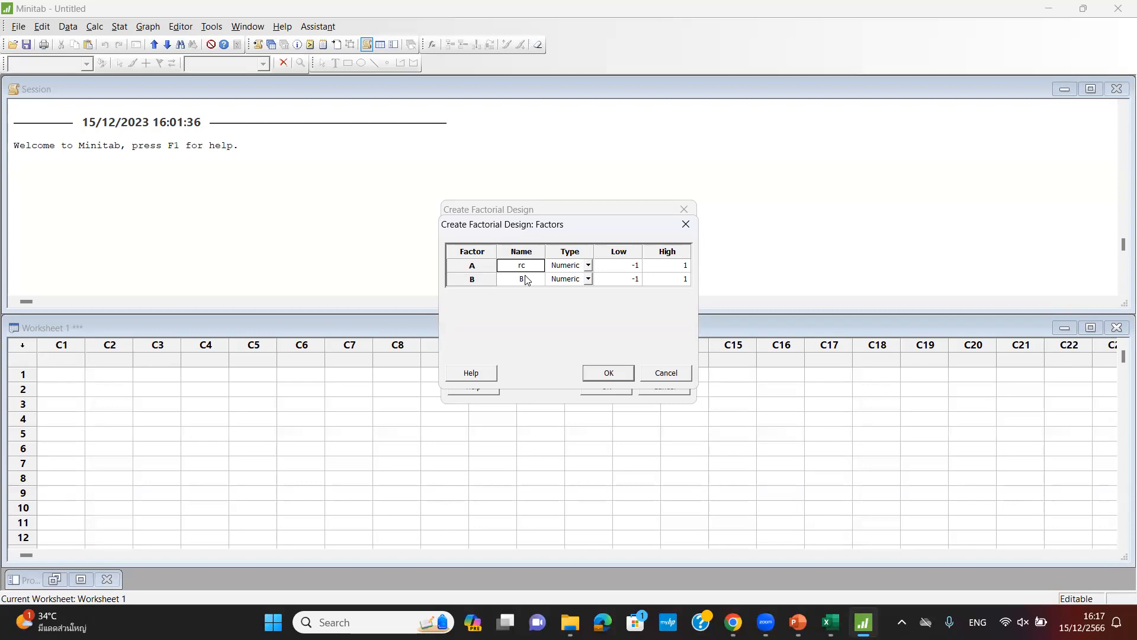
pyautogui.click(633, 267)
pyautogui.write('15')
pyautogui.click(687, 266)
pyautogui.write('25')
# Define factor B as cAT with a low level of 1 and a high level of 2, and accept the factor settings
pyautogui.click(521, 279)
pyautogui.write('cAT')
pyautogui.click(635, 279)
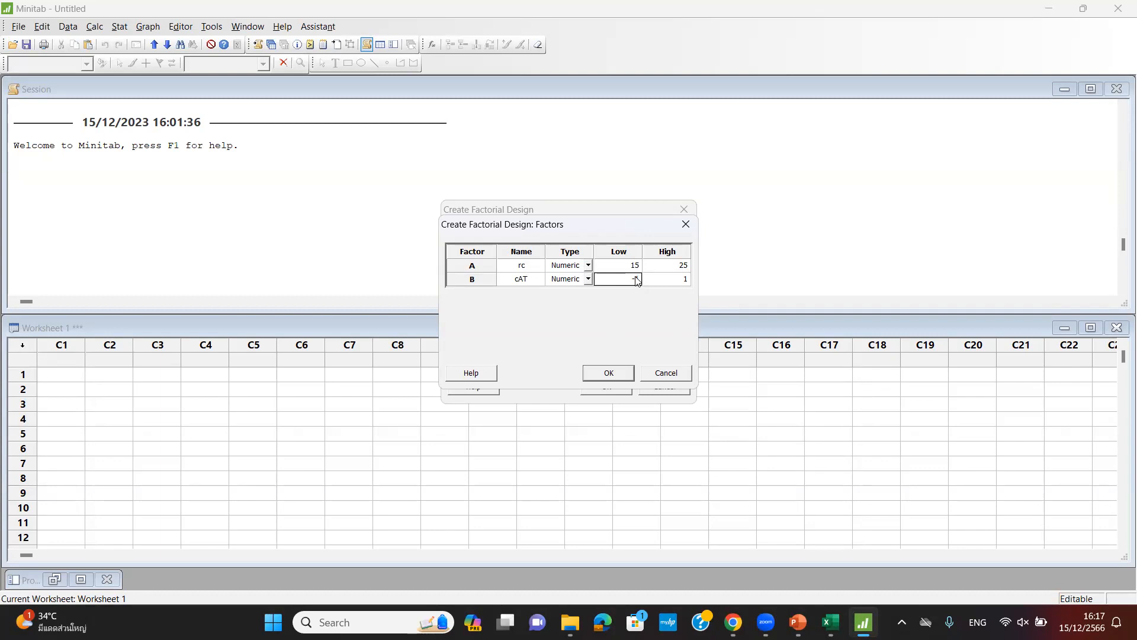
pyautogui.press('BackSpace')
pyautogui.click(682, 279)
pyautogui.write('2')
pyautogui.click(600, 378)
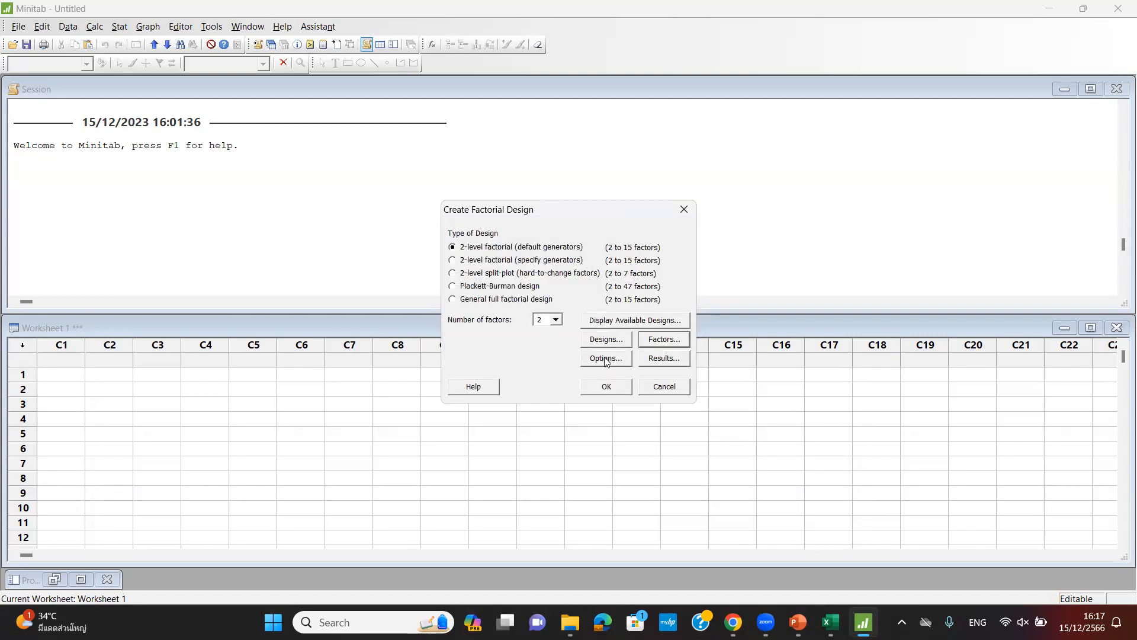
# Disable run randomization, keep the summary table as the printed result, and create the factorial design
pyautogui.click(607, 360)
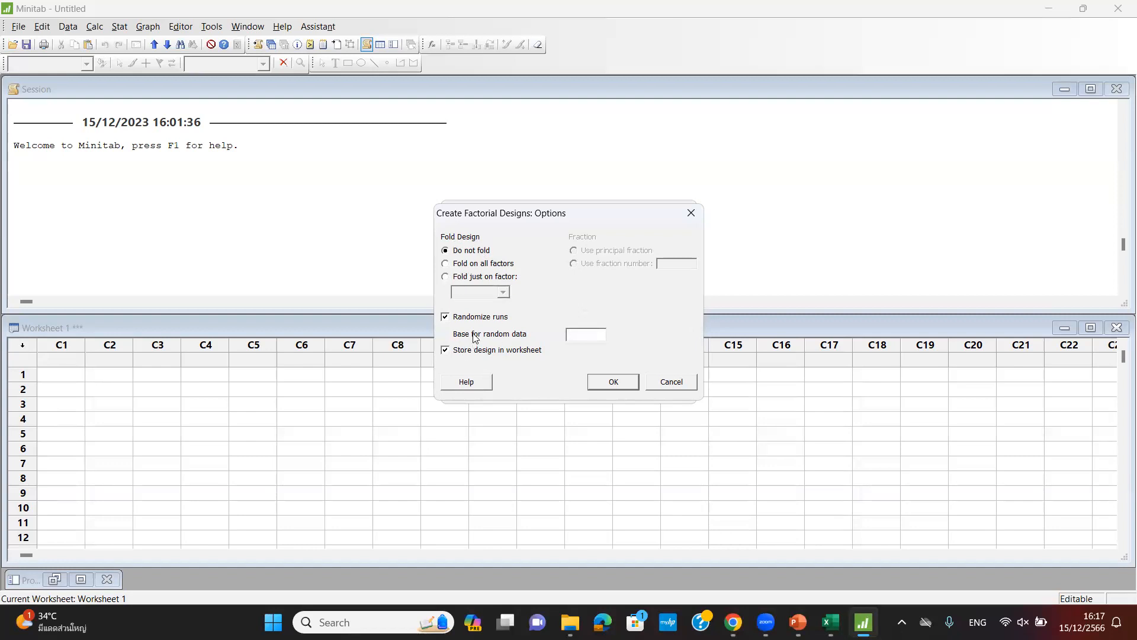
pyautogui.click(445, 317)
pyautogui.click(613, 383)
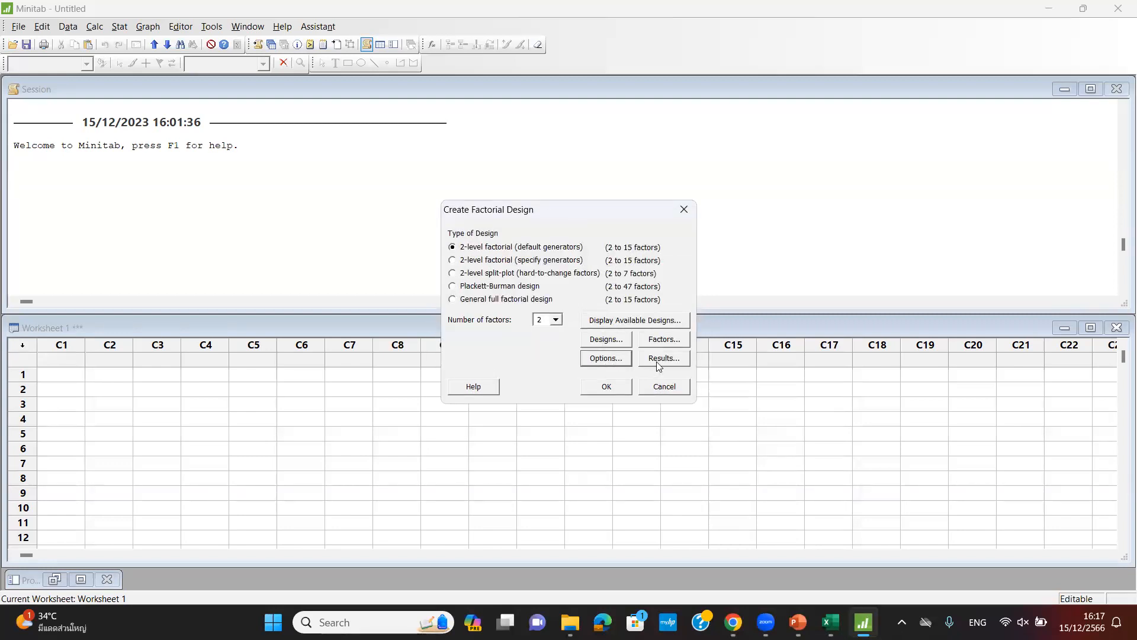
pyautogui.click(656, 359)
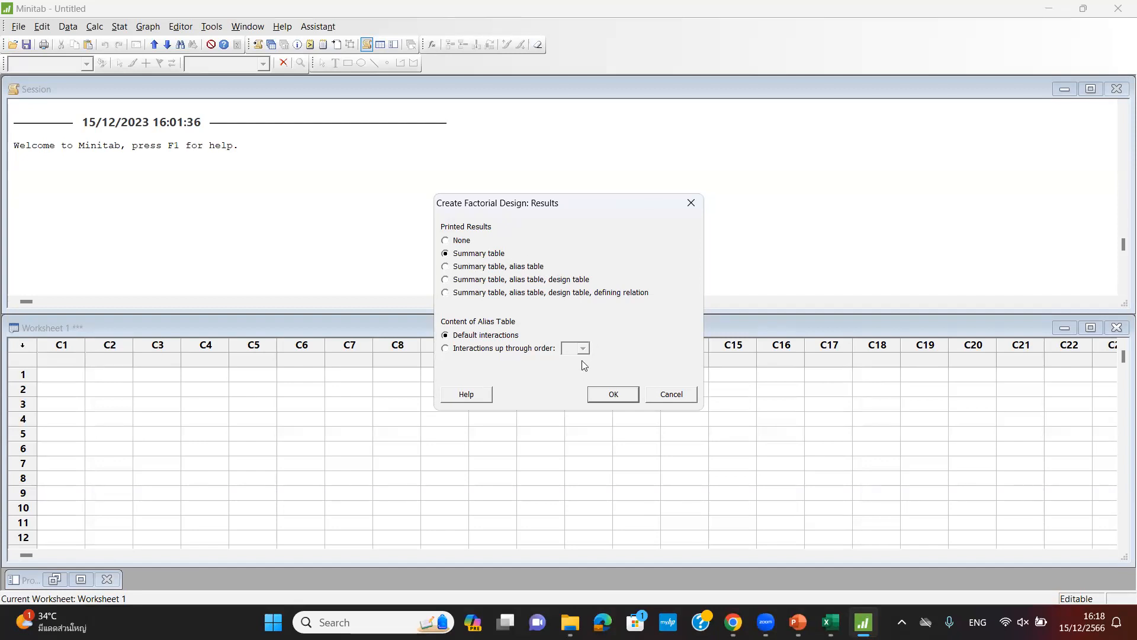
pyautogui.click(613, 394)
pyautogui.click(610, 386)
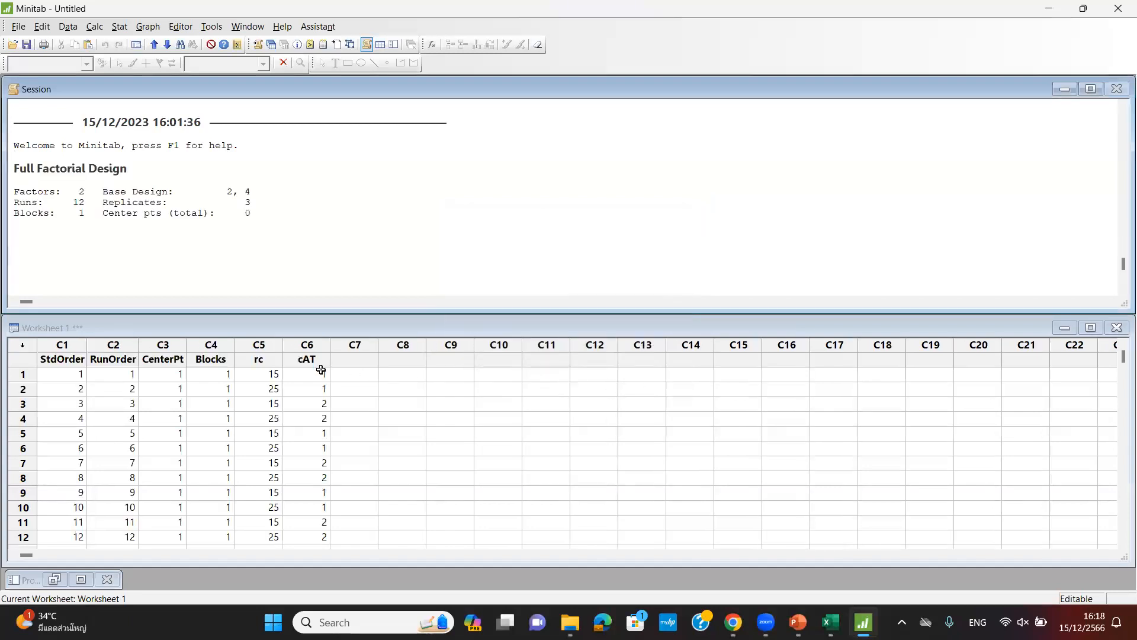
# Enlarge the worksheet upwards and name column C7 "rESPONSE"
pyautogui.click(738, 319)
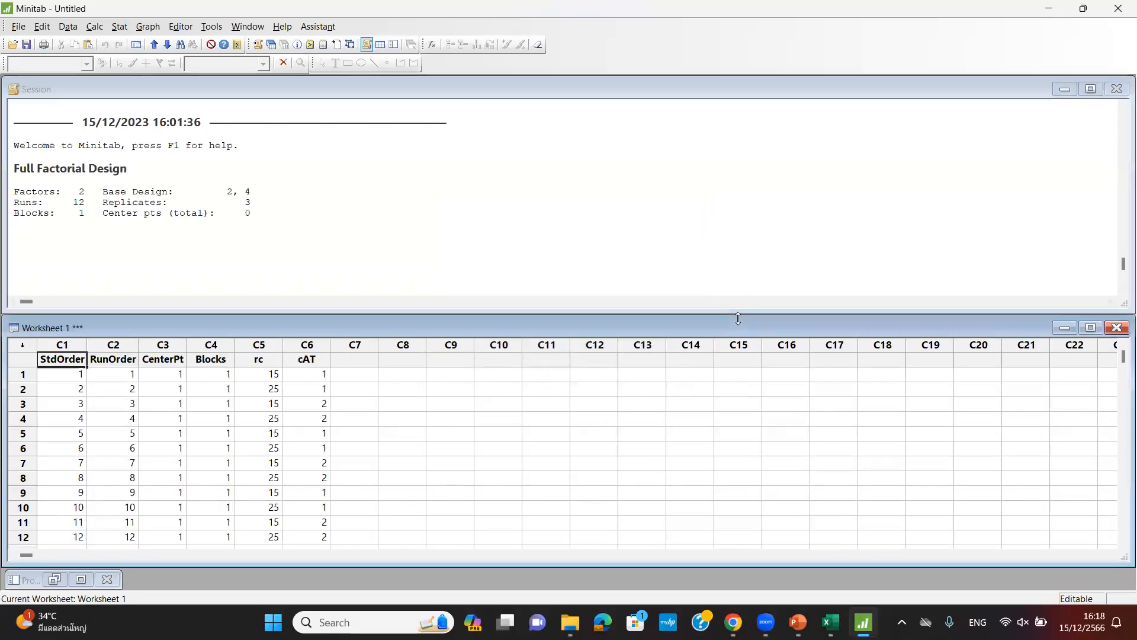
pyautogui.moveTo(738, 319); pyautogui.dragTo(738, 223)
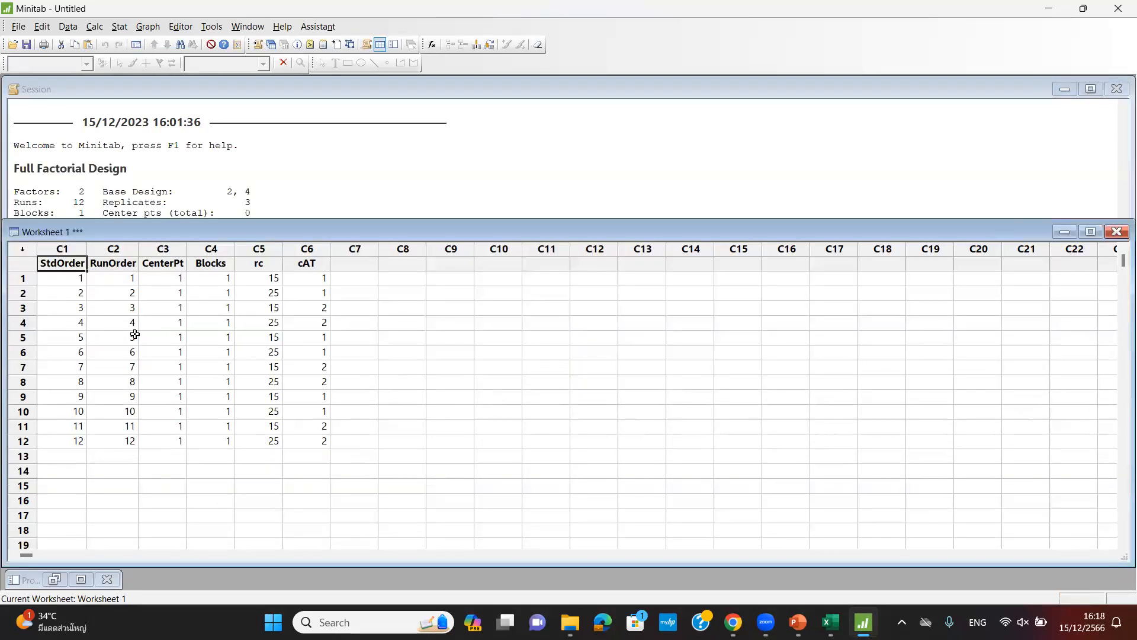
pyautogui.click(364, 264)
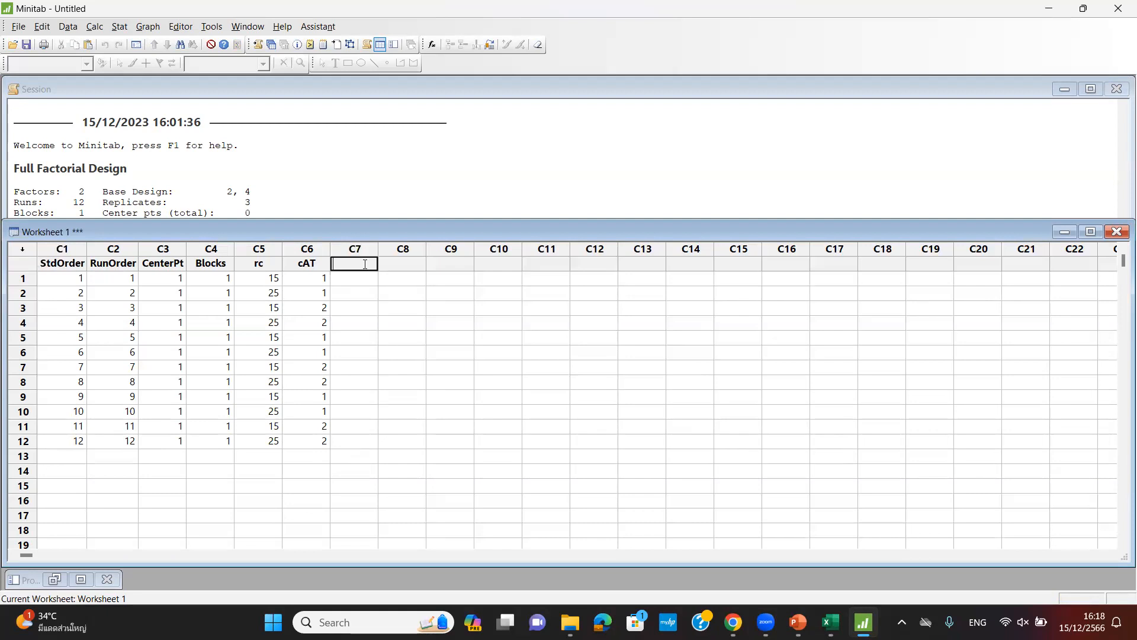
pyautogui.write('rESPONSE')
pyautogui.press('Return')
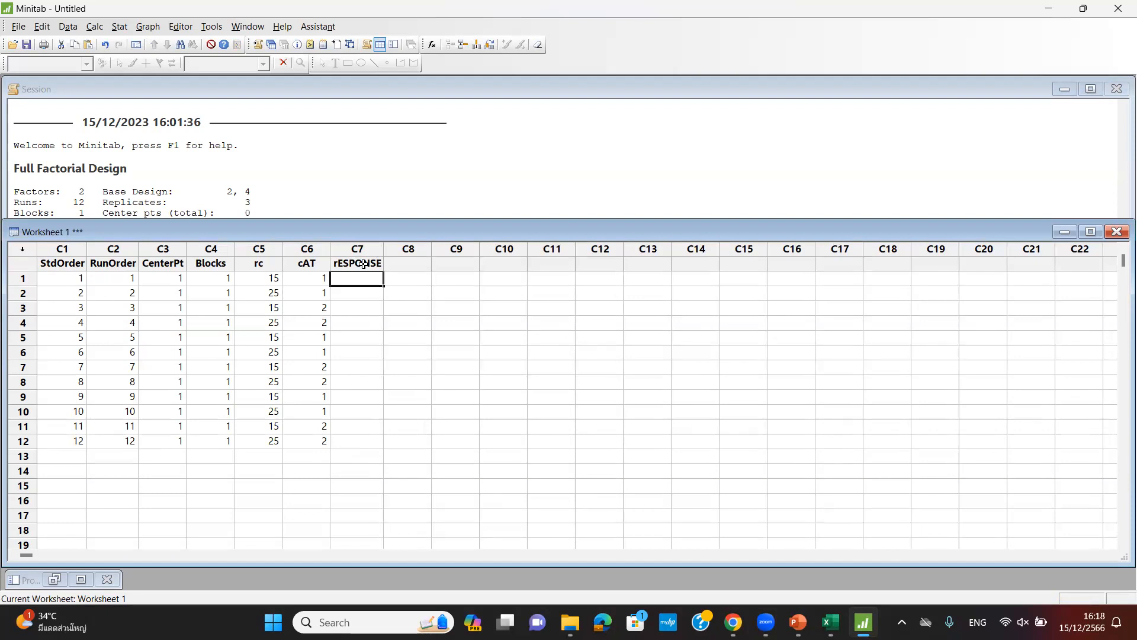
# Copy the twelve response values from sheet Ex 0 of the L12 Excel workbook into the rESPONSE column of the Minitab worksheet
pyautogui.hotkey('alt', 'Tab')
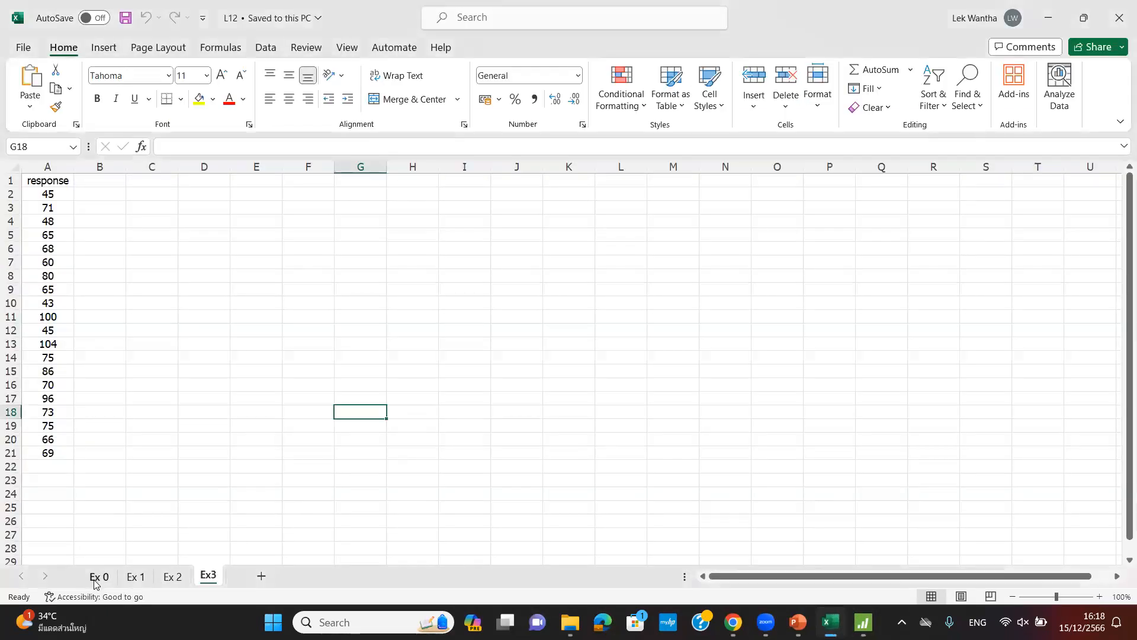
pyautogui.click(97, 576)
pyautogui.moveTo(174, 195); pyautogui.dragTo(177, 344)
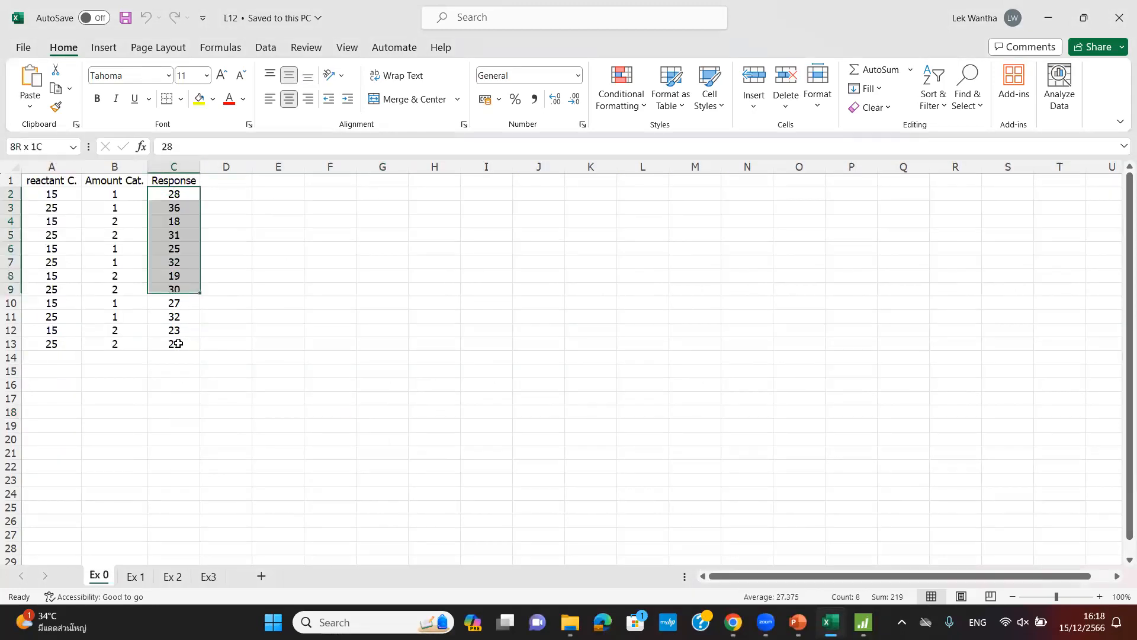
pyautogui.rightClick(187, 328)
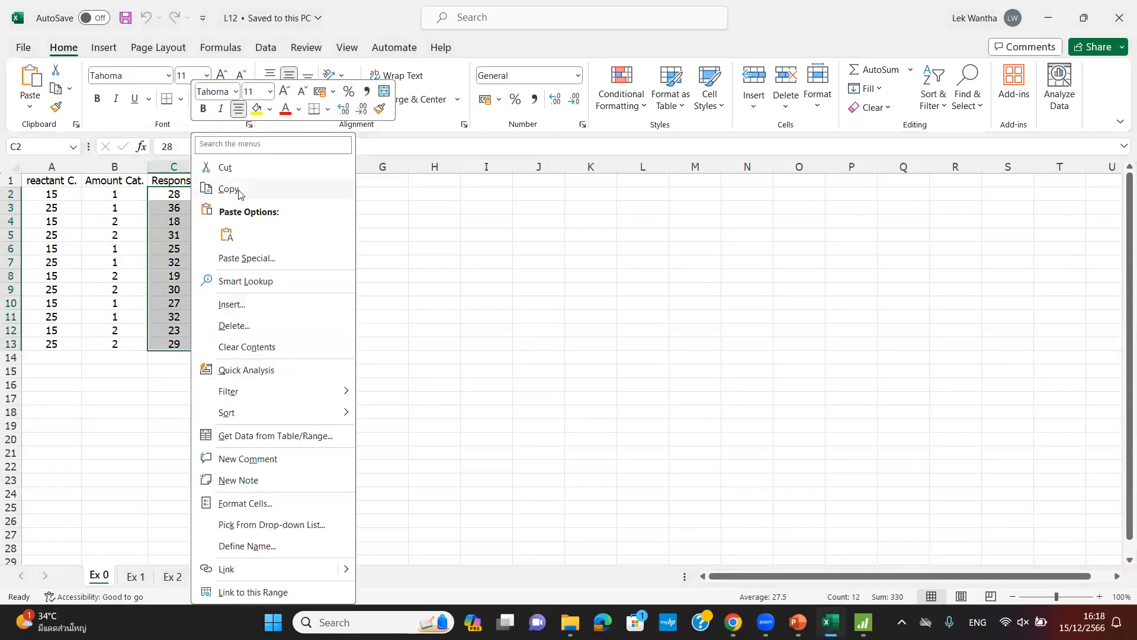
pyautogui.click(229, 188)
pyautogui.click(863, 621)
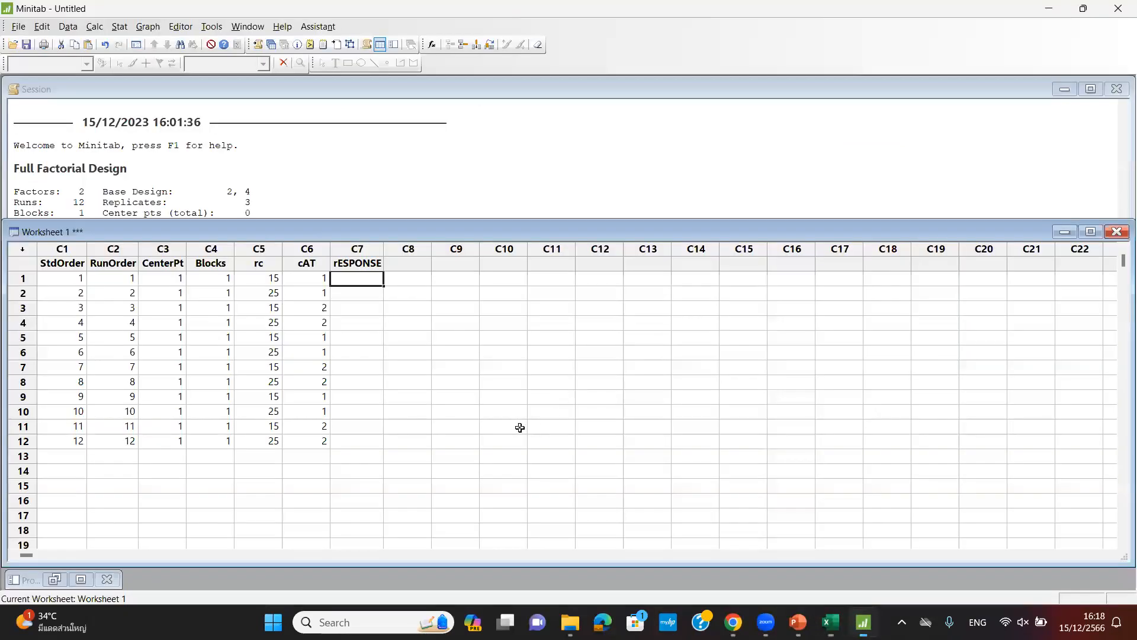
pyautogui.rightClick(364, 279)
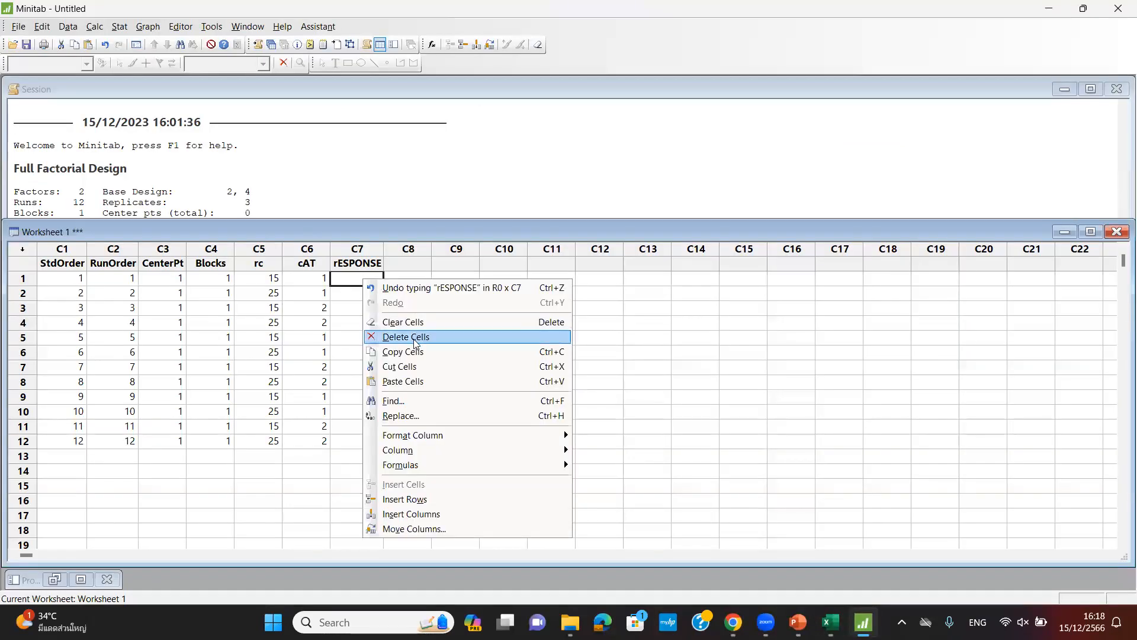
pyautogui.click(403, 381)
pyautogui.click(652, 413)
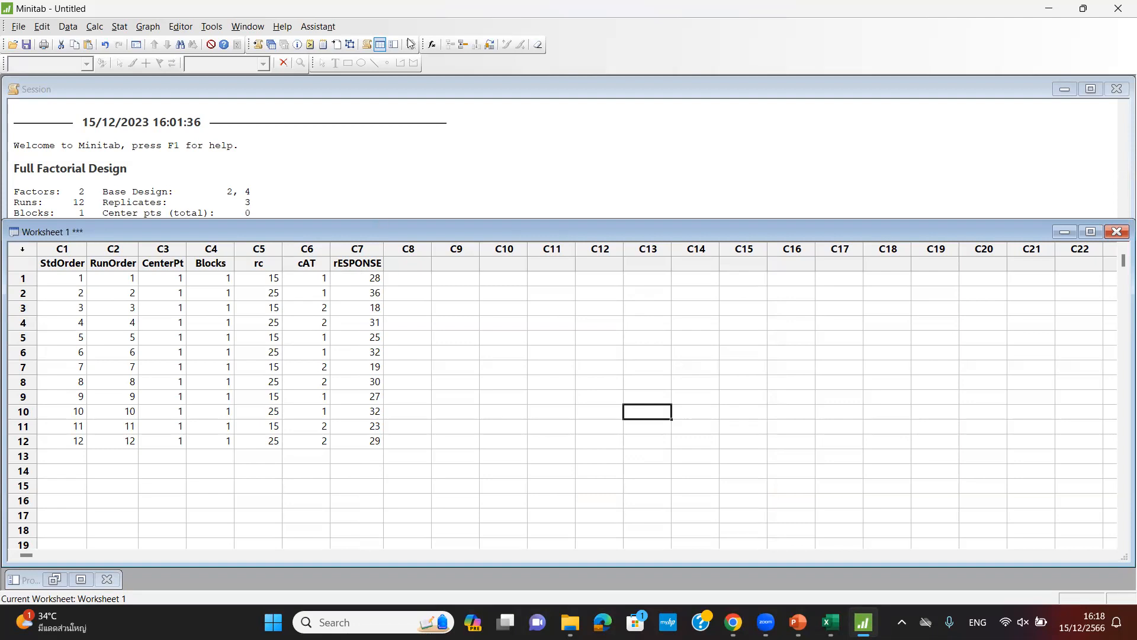
# Start Analyze Factorial Design and choose rESPONSE as the response
pyautogui.click(119, 26)
pyautogui.moveTo(136, 88)
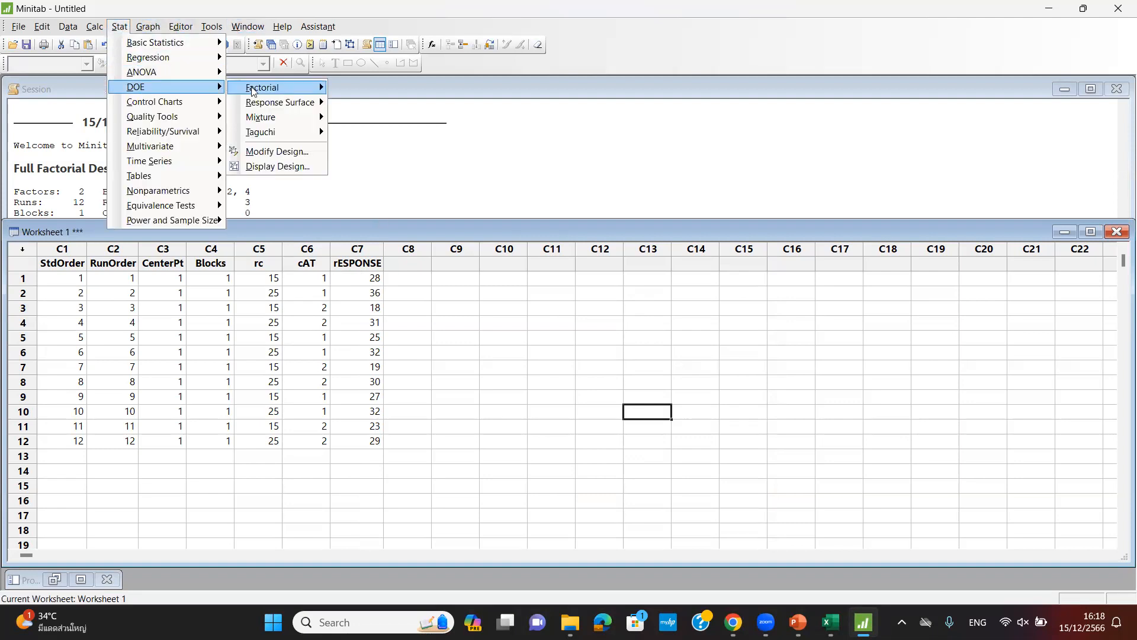
pyautogui.moveTo(261, 88)
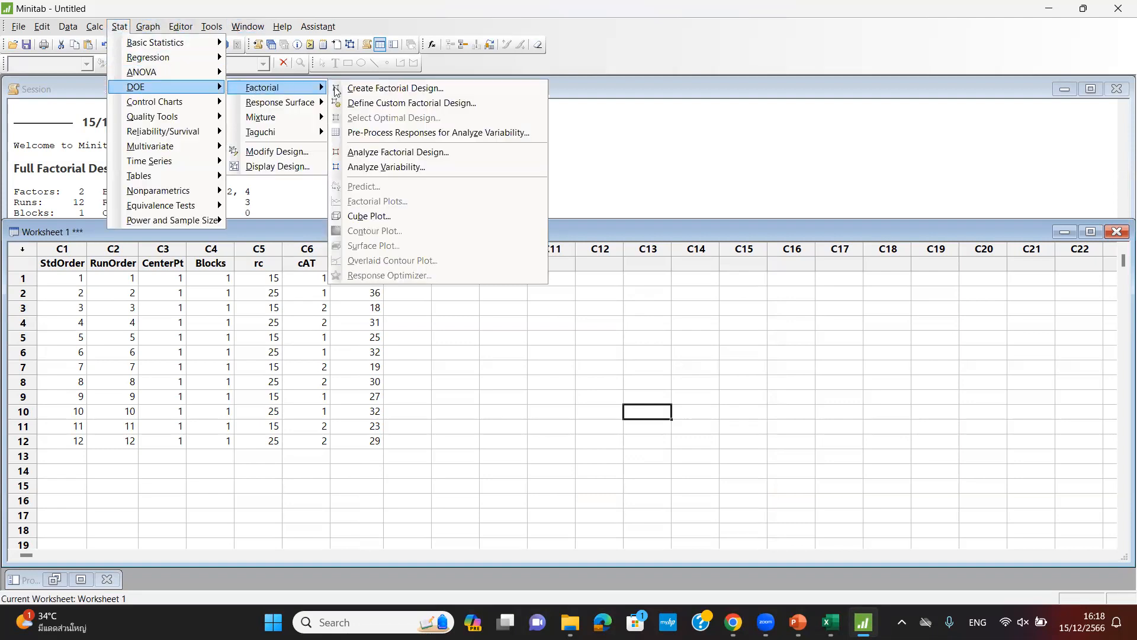
pyautogui.click(413, 157)
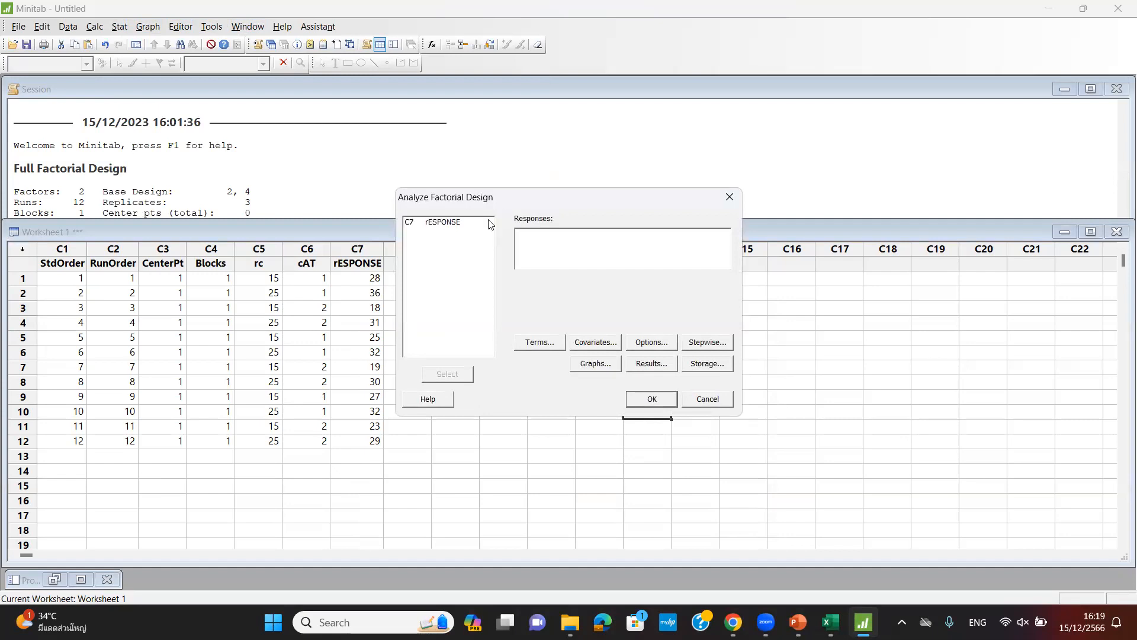
pyautogui.click(454, 222)
pyautogui.doubleClick(449, 228)
# Remove all selected terms from the model, add A:rc, B:cAT and AB back, and accept the terms
pyautogui.click(554, 345)
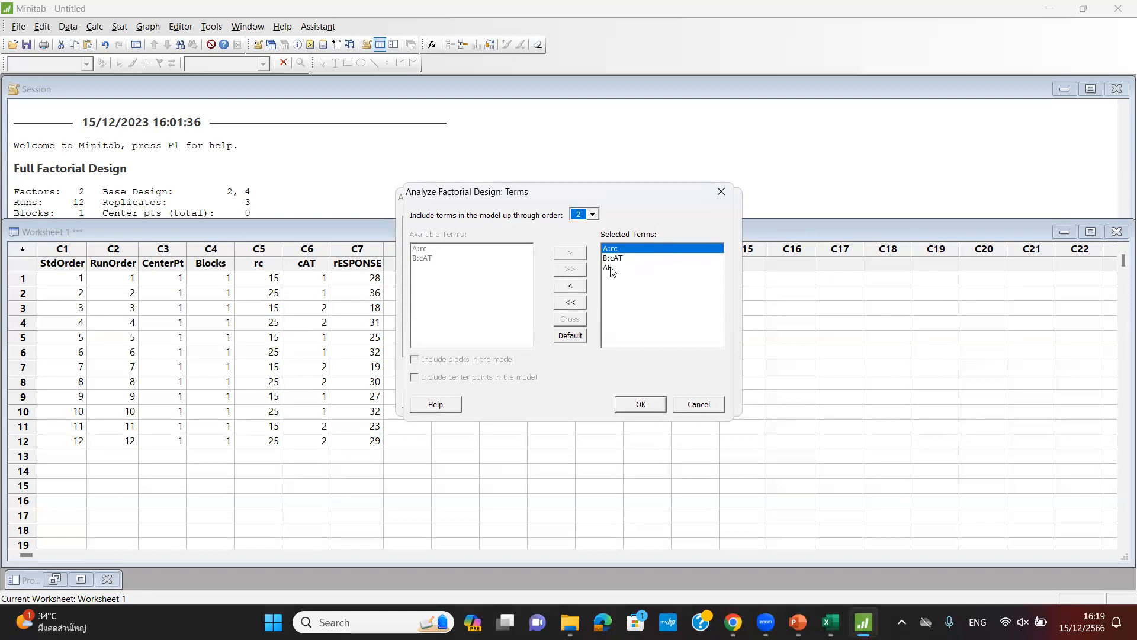
pyautogui.doubleClick(617, 269)
pyautogui.doubleClick(616, 259)
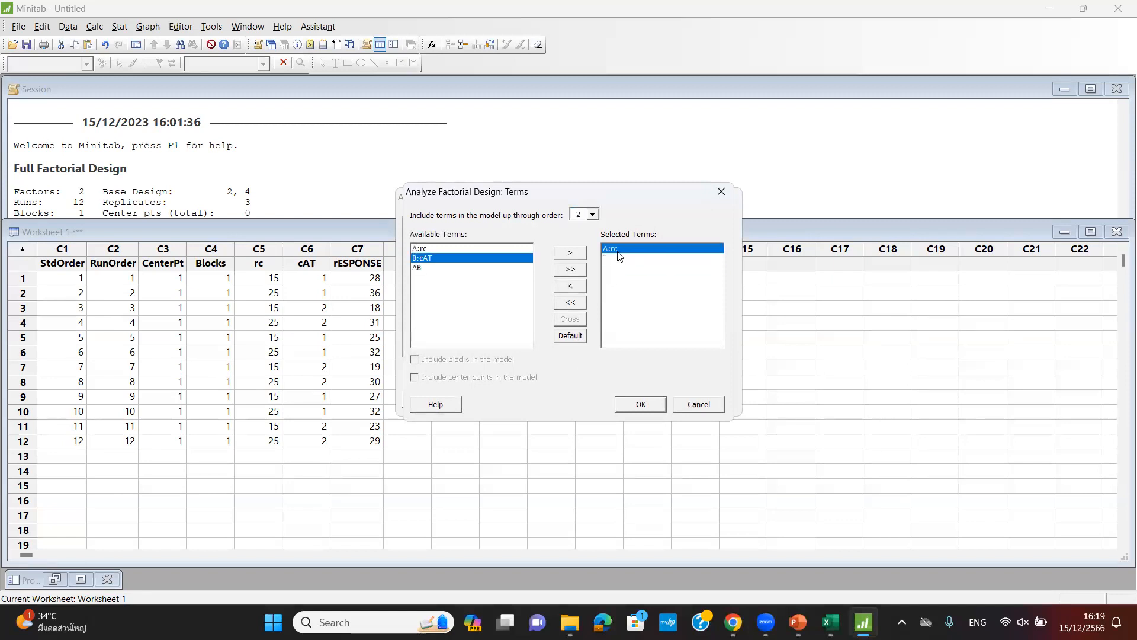
pyautogui.doubleClick(618, 250)
pyautogui.doubleClick(431, 250)
pyautogui.click(431, 259)
pyautogui.doubleClick(431, 259)
pyautogui.doubleClick(419, 268)
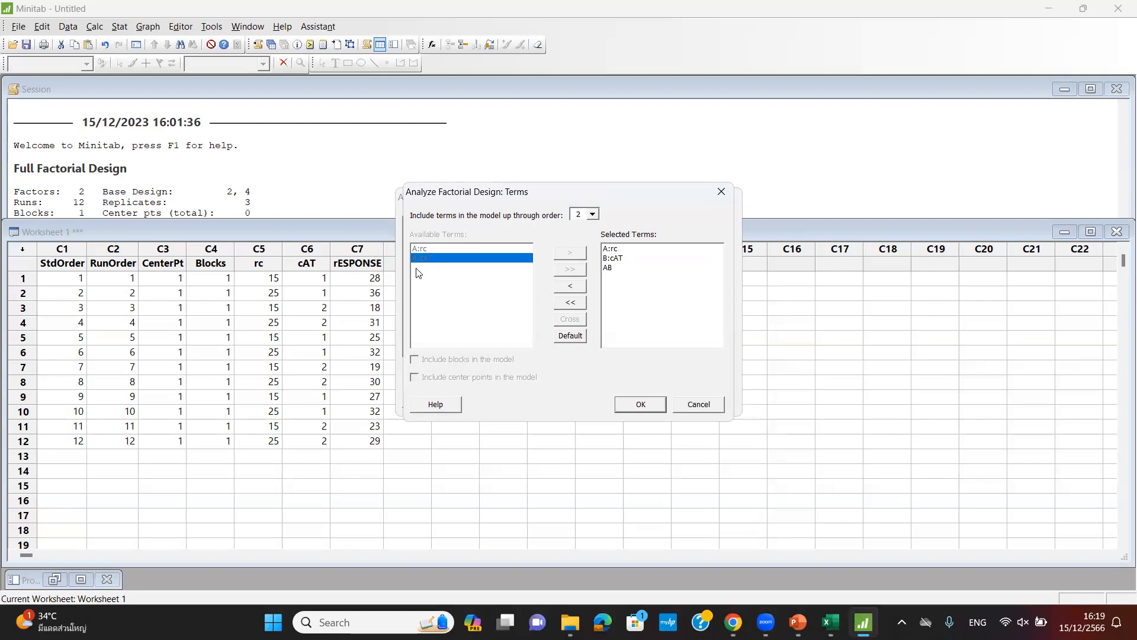
pyautogui.click(643, 407)
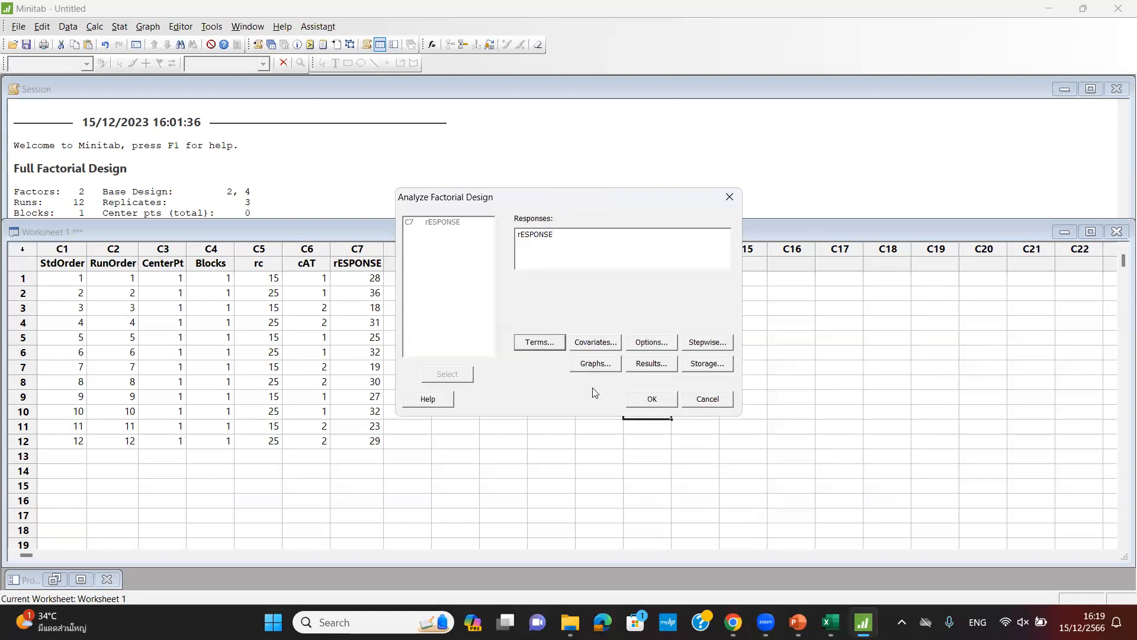
# Request four-in-one residual plots with the Pareto effects plot, keep the default simple-table results, and run the factorial analysis
pyautogui.click(603, 364)
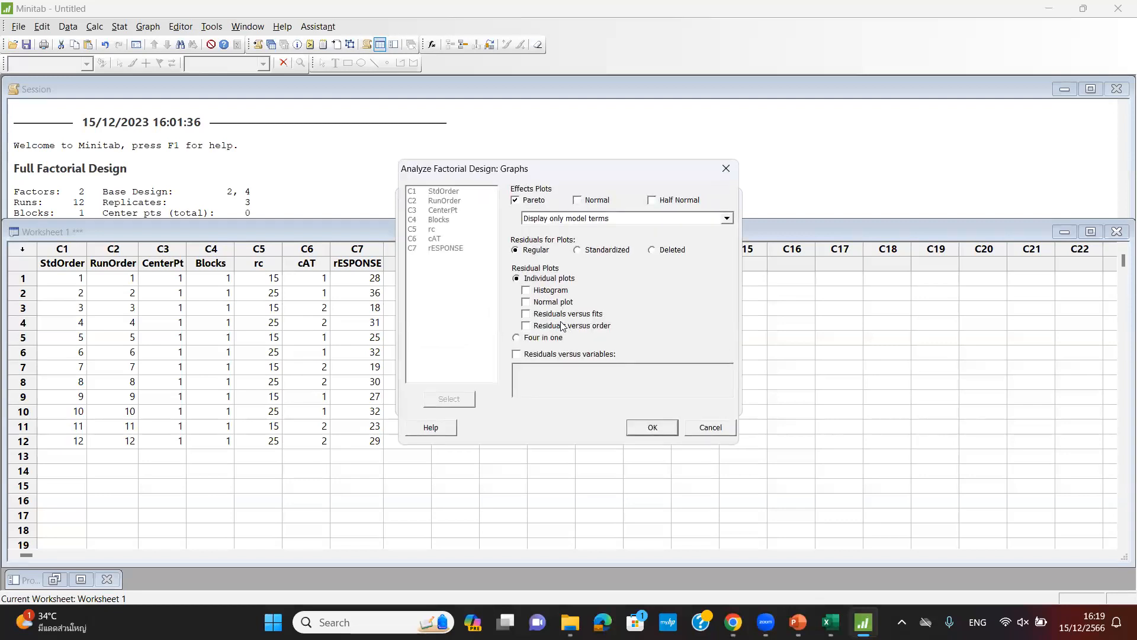
pyautogui.click(517, 339)
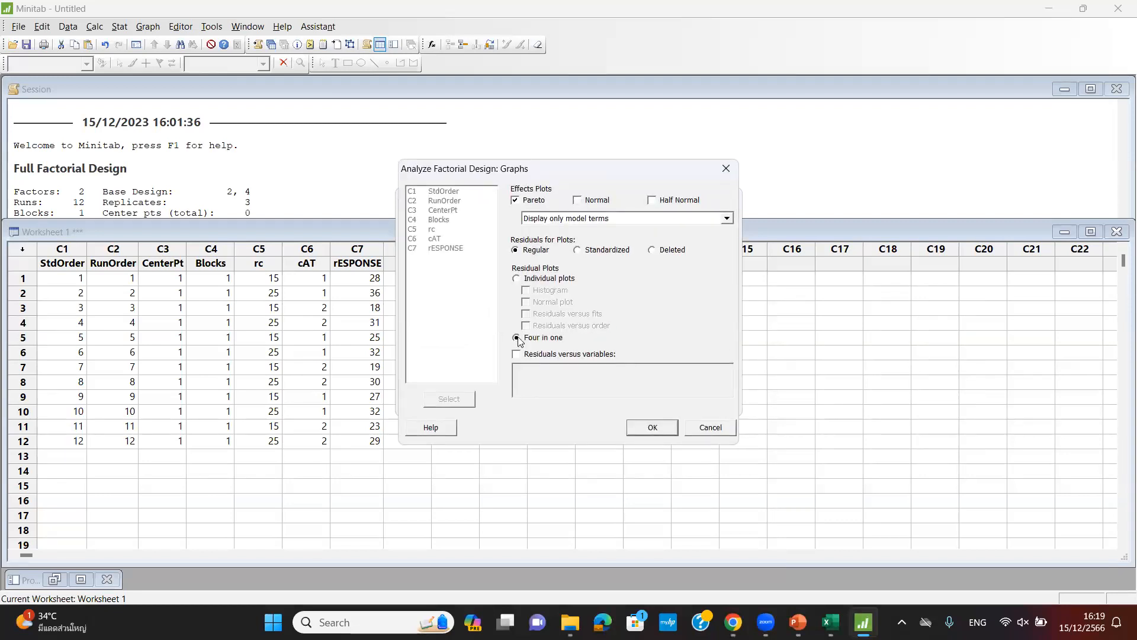
pyautogui.click(665, 429)
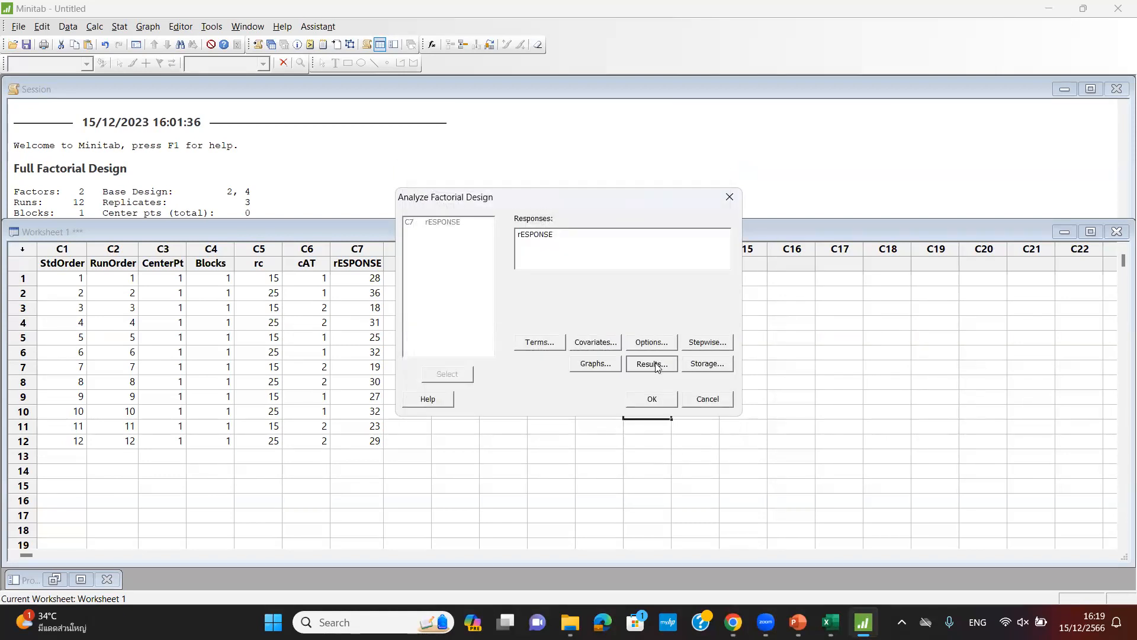
pyautogui.click(657, 361)
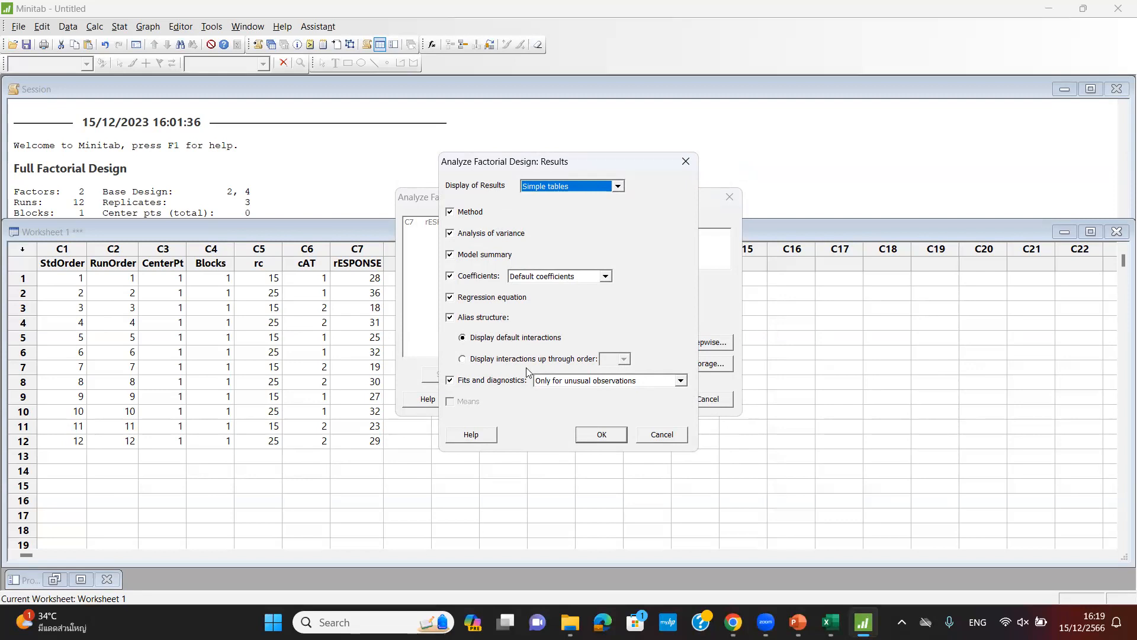
pyautogui.click(595, 436)
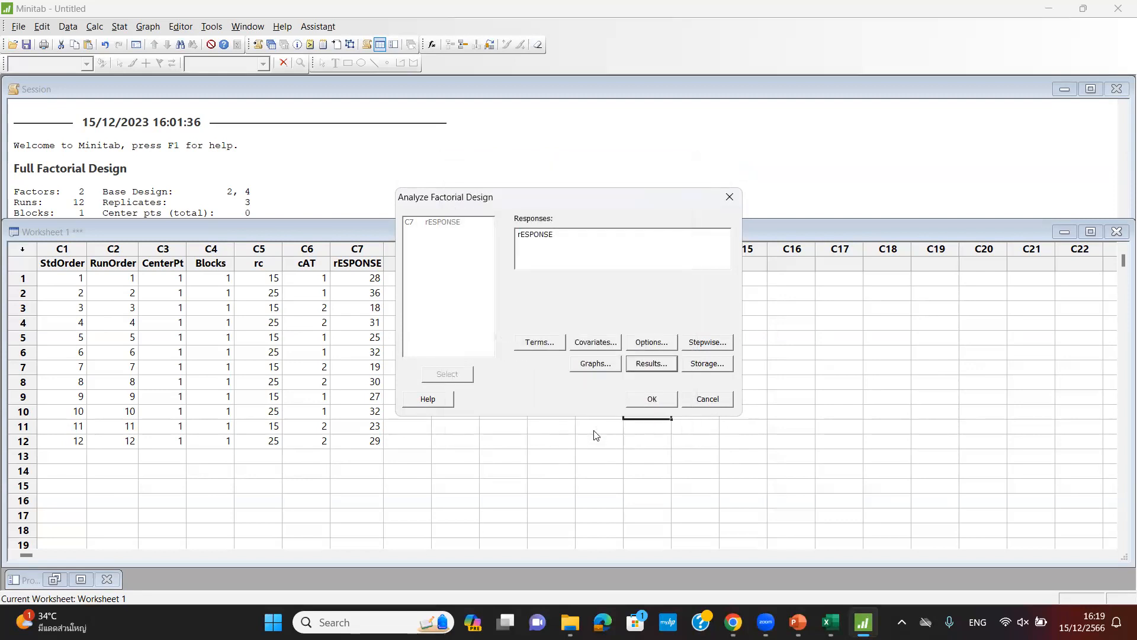
pyautogui.click(651, 399)
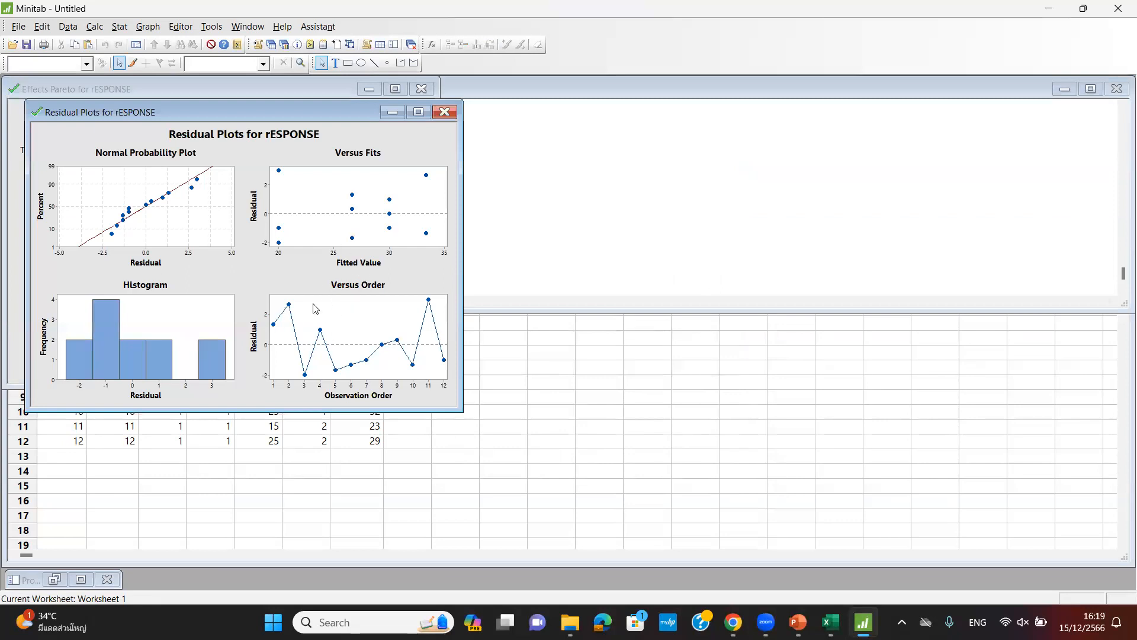
# Minimize the residual and Pareto plots, enlarge the session output, and examine the factorial regression results from the analysis of variance through the coefficients
pyautogui.click(392, 113)
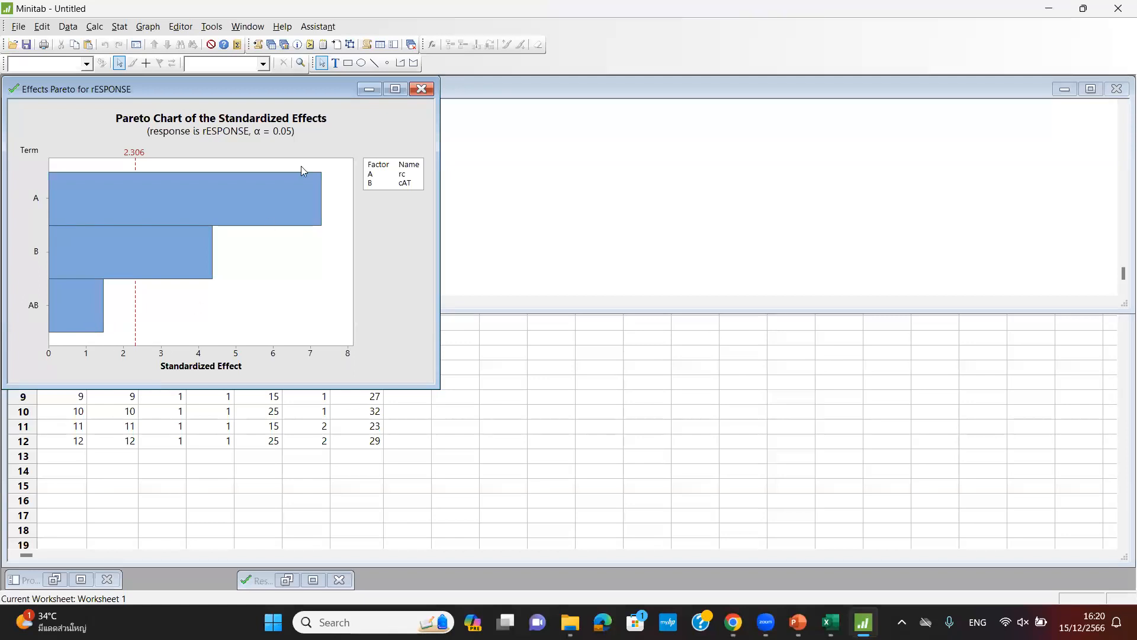
pyautogui.click(368, 90)
pyautogui.scroll(3, 368, 183)
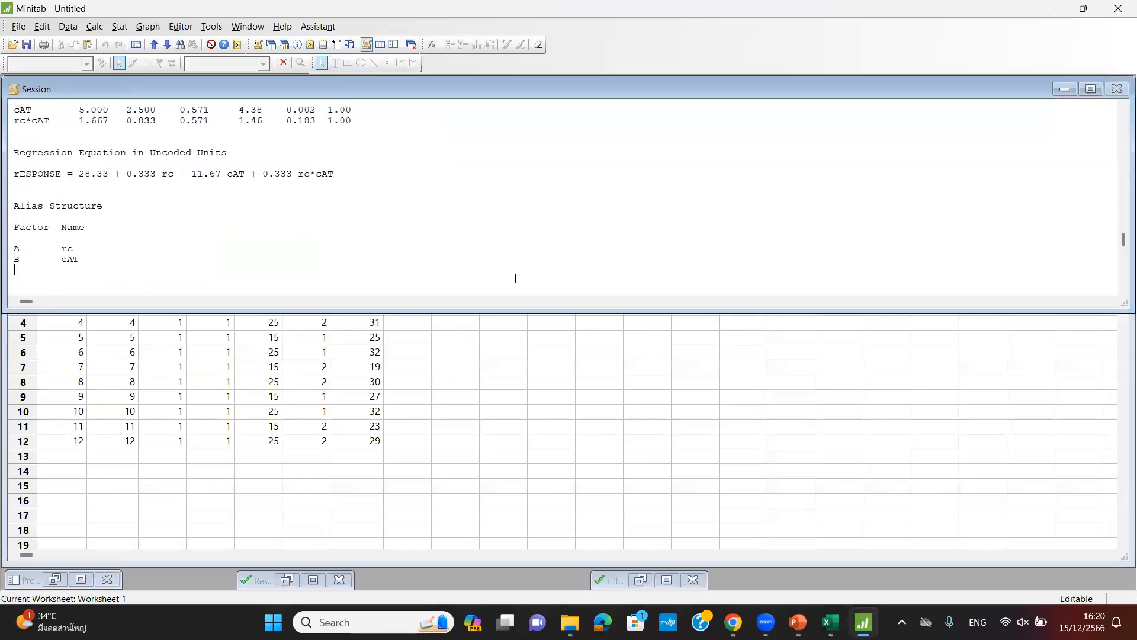
pyautogui.moveTo(560, 312); pyautogui.dragTo(560, 453)
pyautogui.scroll(15, 409, 261)
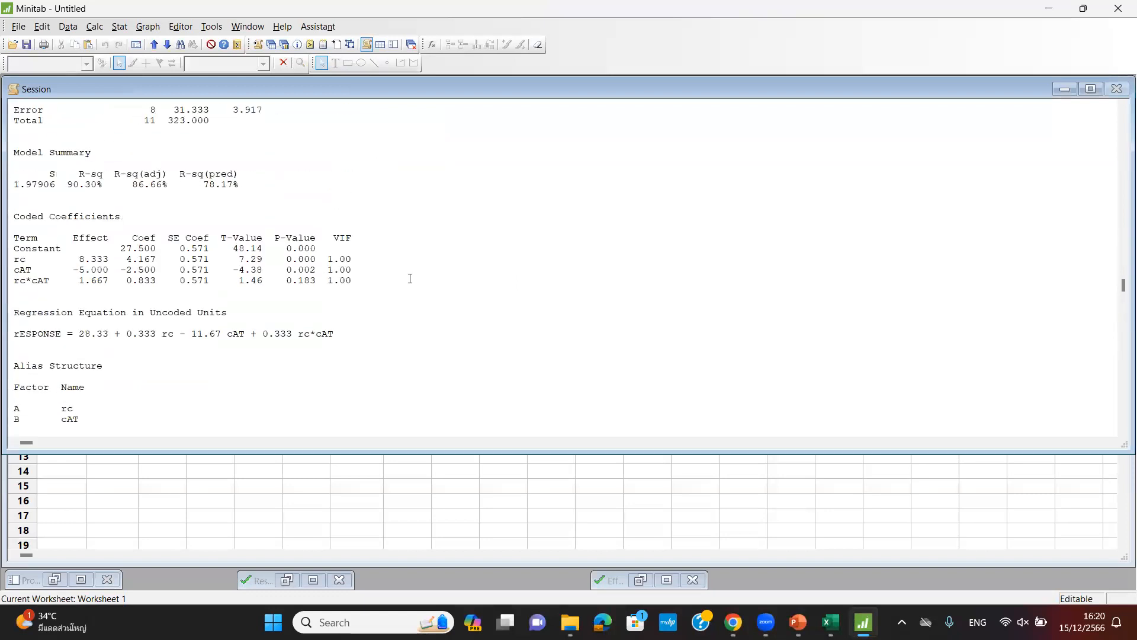
pyautogui.scroll(-3, 390, 236)
pyautogui.scroll(3, 388, 231)
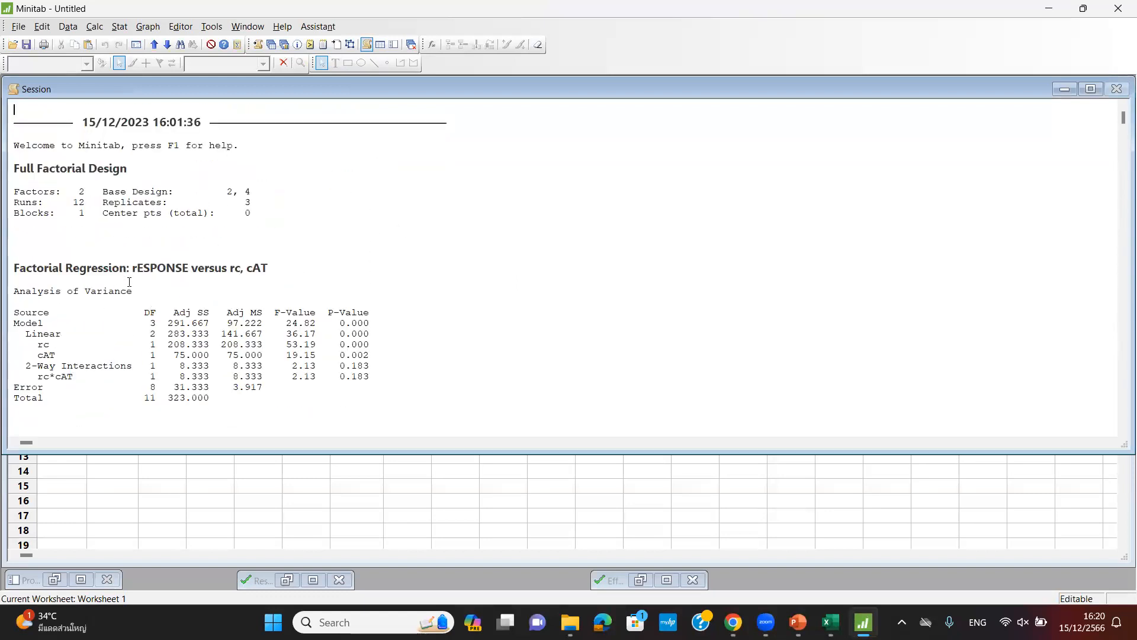
# Highlight the rc and cAT main-effect rows, followed by the rc*cAT interaction row, in the analysis of variance table
pyautogui.click(34, 345)
pyautogui.moveTo(54, 353); pyautogui.dragTo(376, 349)
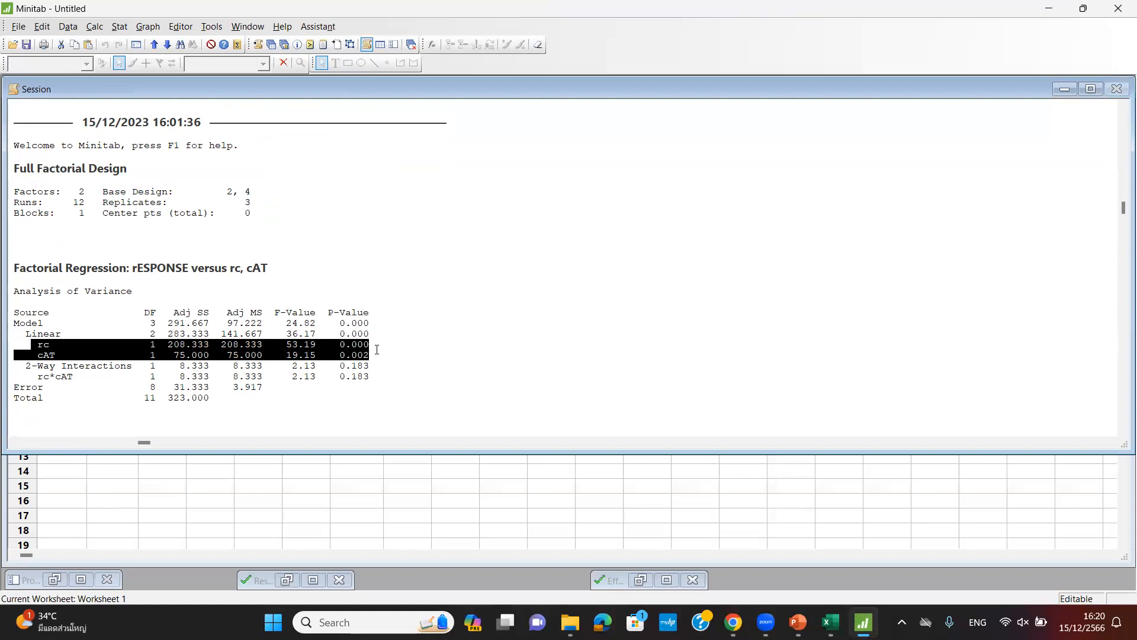
pyautogui.moveTo(37, 376); pyautogui.dragTo(376, 375)
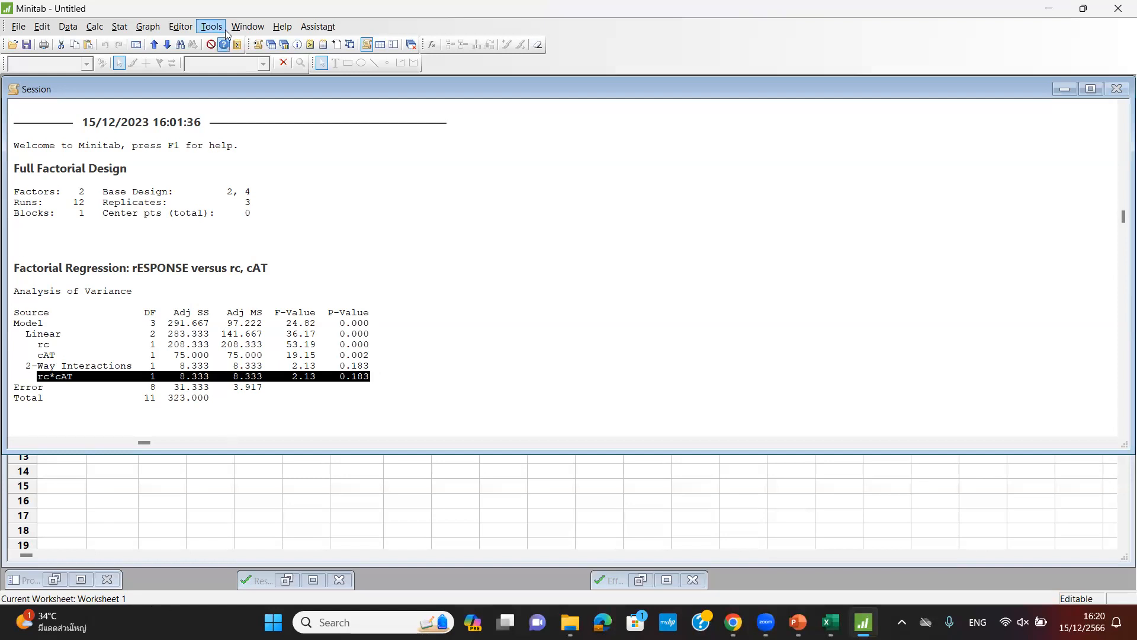
# Create a factorial surface plot of rESPONSE with cAT on the X axis and rc on the Y axis, and move it clear of the session headings
pyautogui.click(123, 30)
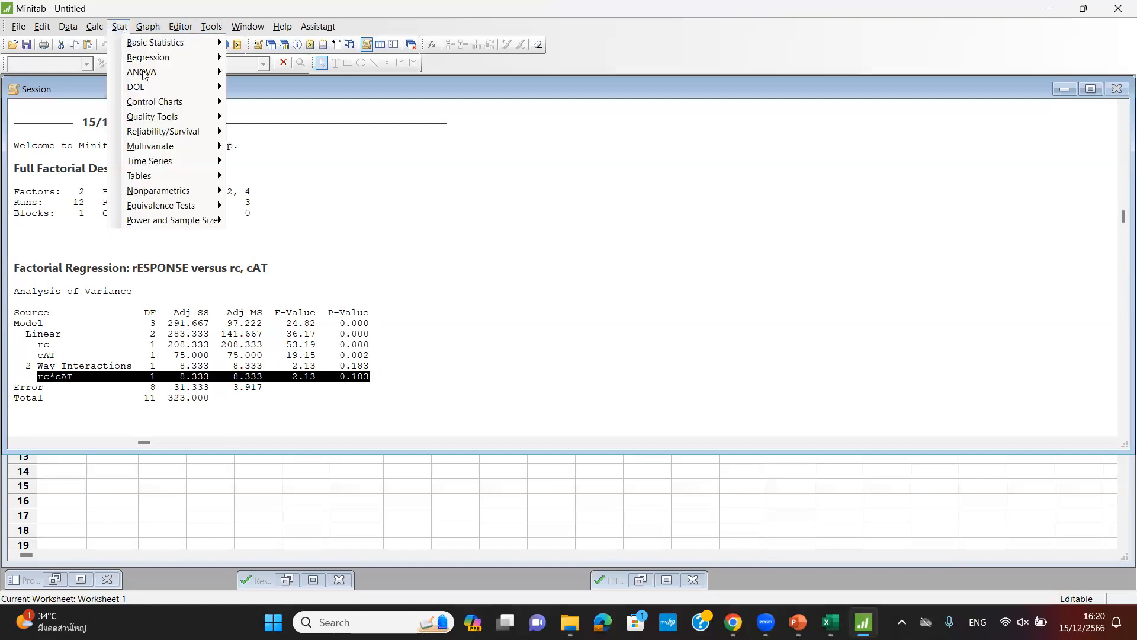
pyautogui.moveTo(151, 88)
pyautogui.moveTo(269, 88)
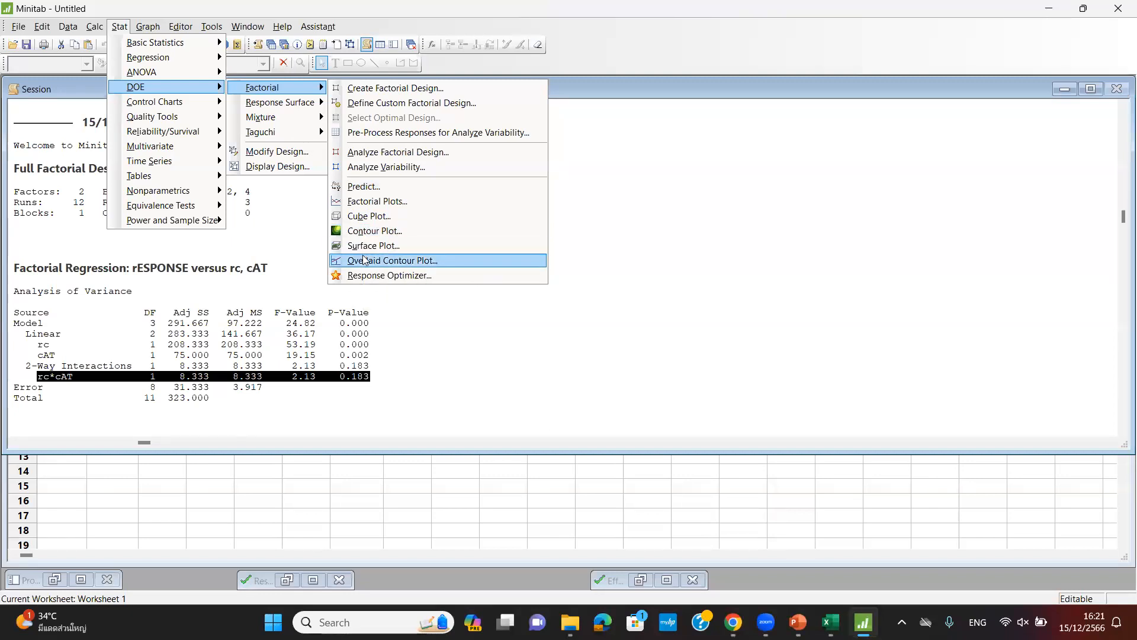
pyautogui.click(472, 291)
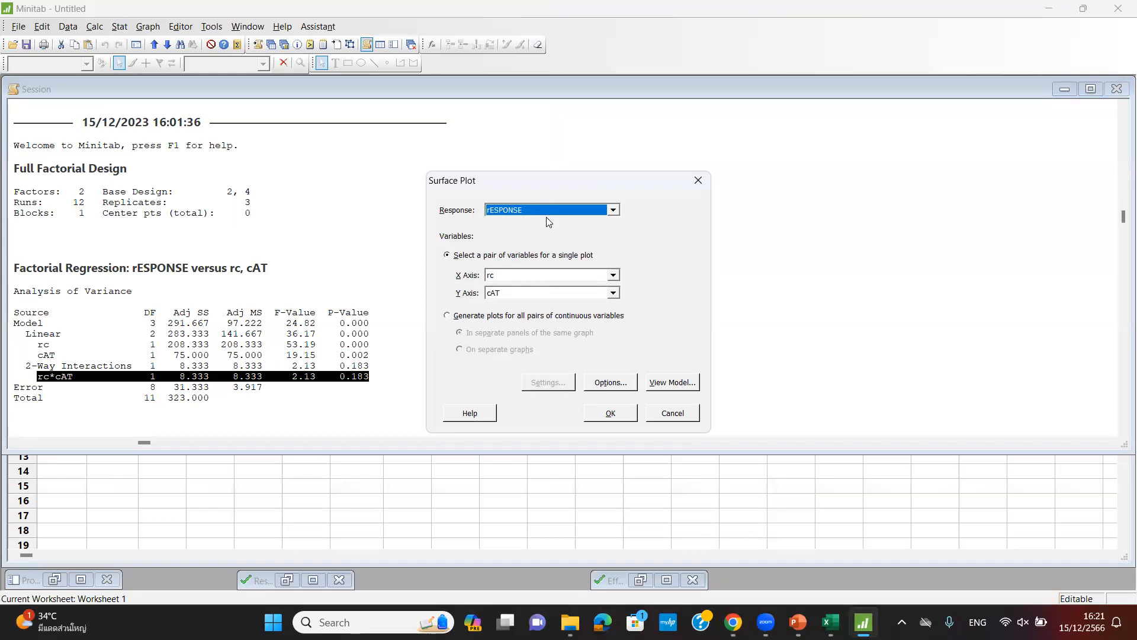
pyautogui.click(519, 275)
pyautogui.click(507, 297)
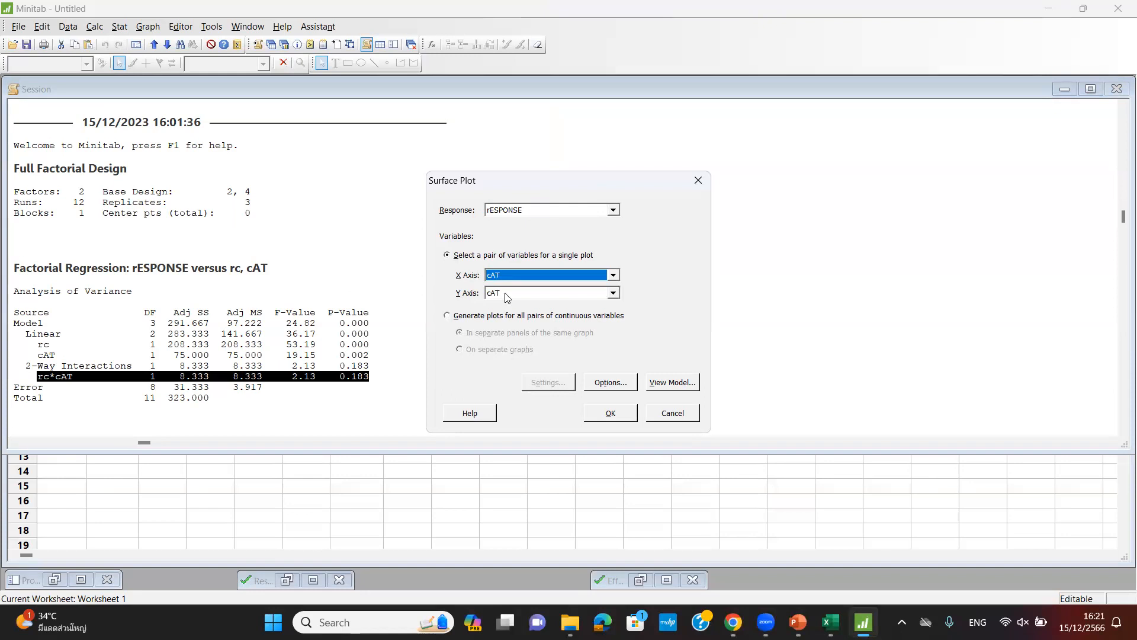
pyautogui.click(504, 292)
pyautogui.click(504, 302)
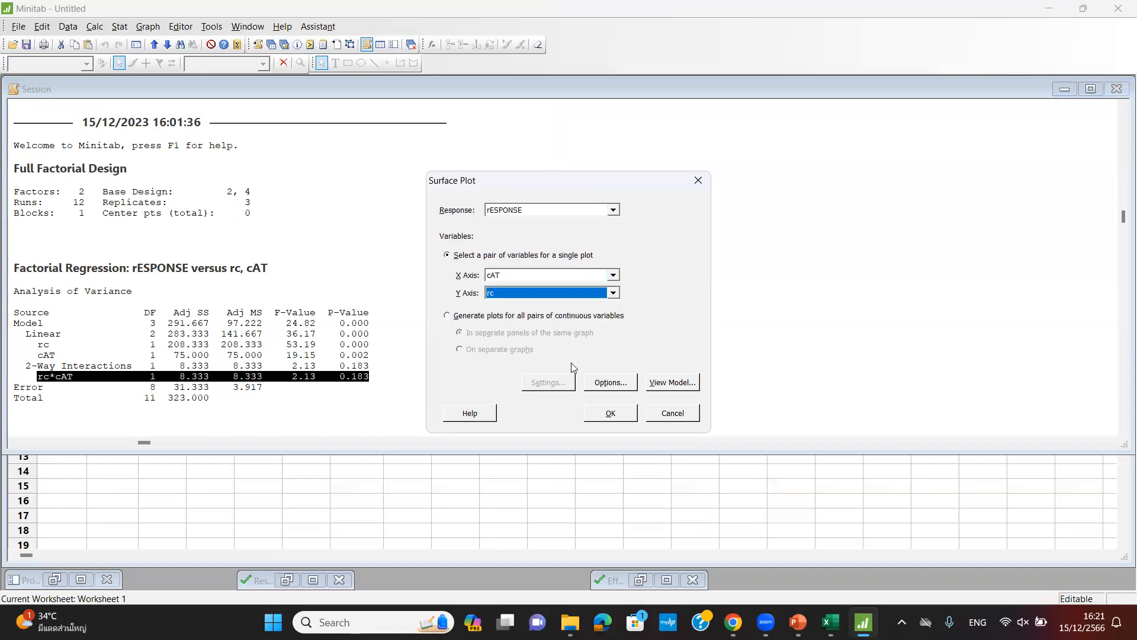
pyautogui.click(613, 413)
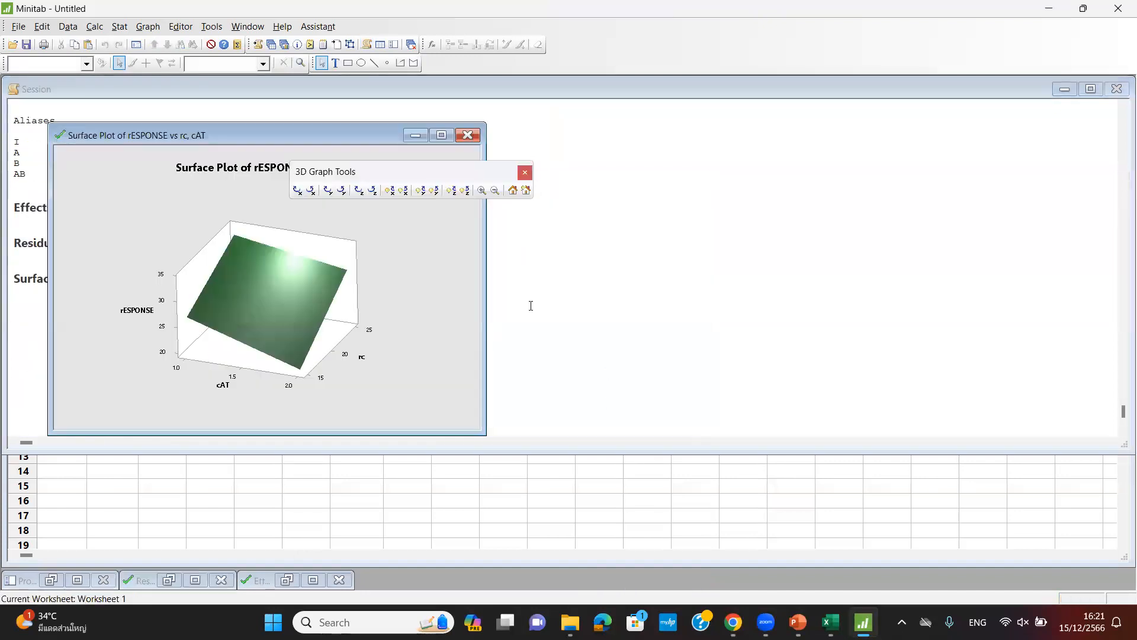
pyautogui.moveTo(289, 135); pyautogui.dragTo(602, 143)
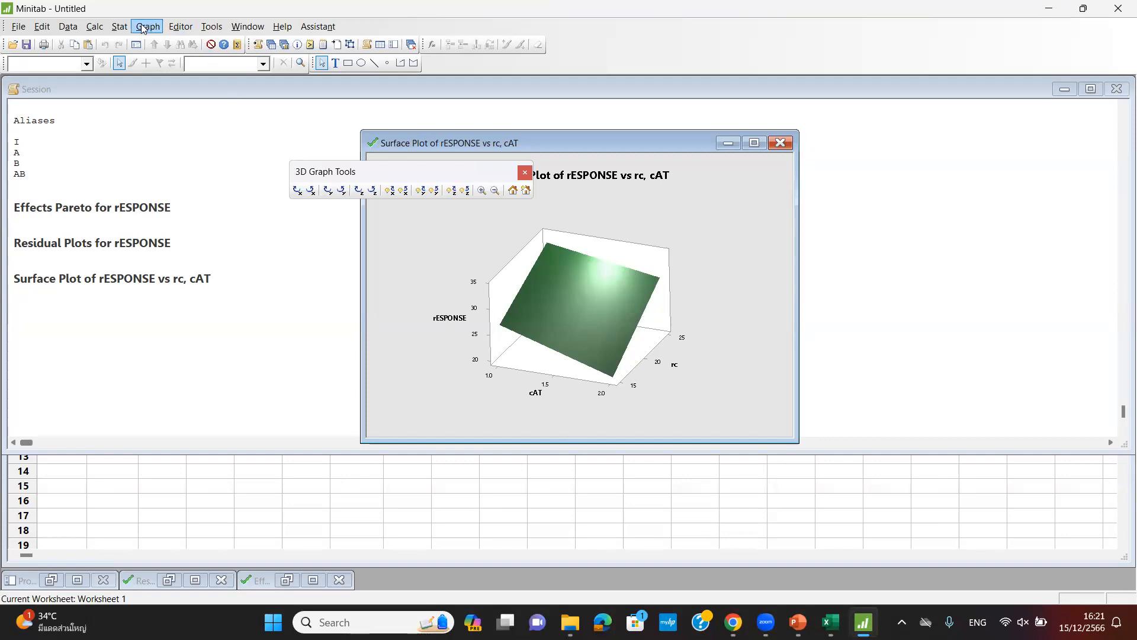
# Create a factorial contour plot of rESPONSE with rc on the X axis and cAT on the Y axis, and enlarge and reposition its window
pyautogui.click(117, 28)
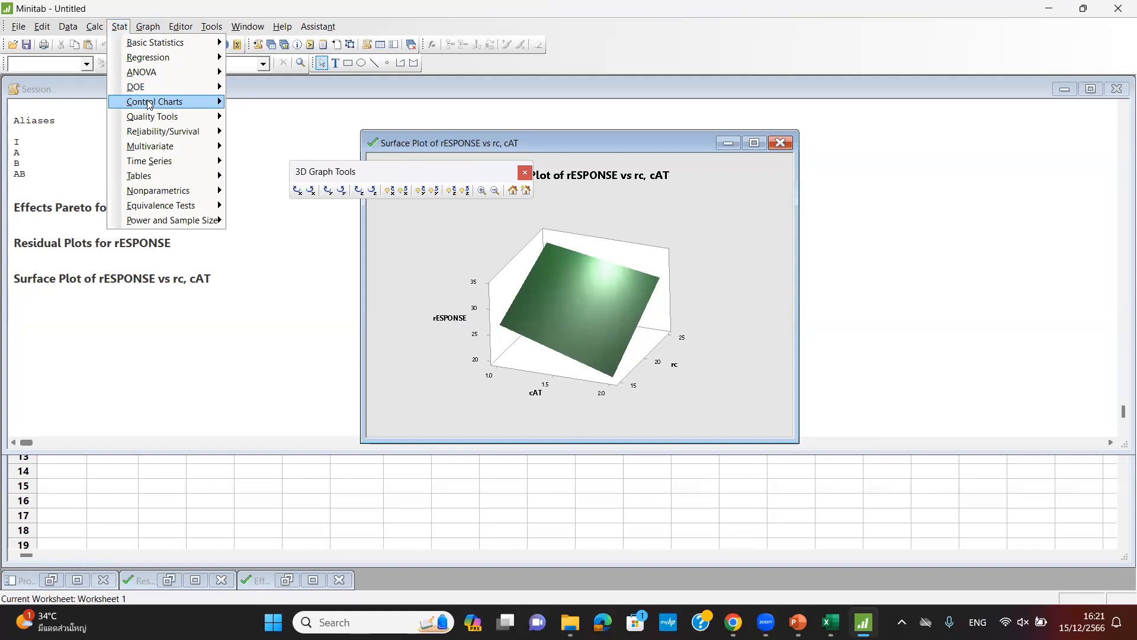
pyautogui.moveTo(148, 102)
pyautogui.moveTo(149, 176)
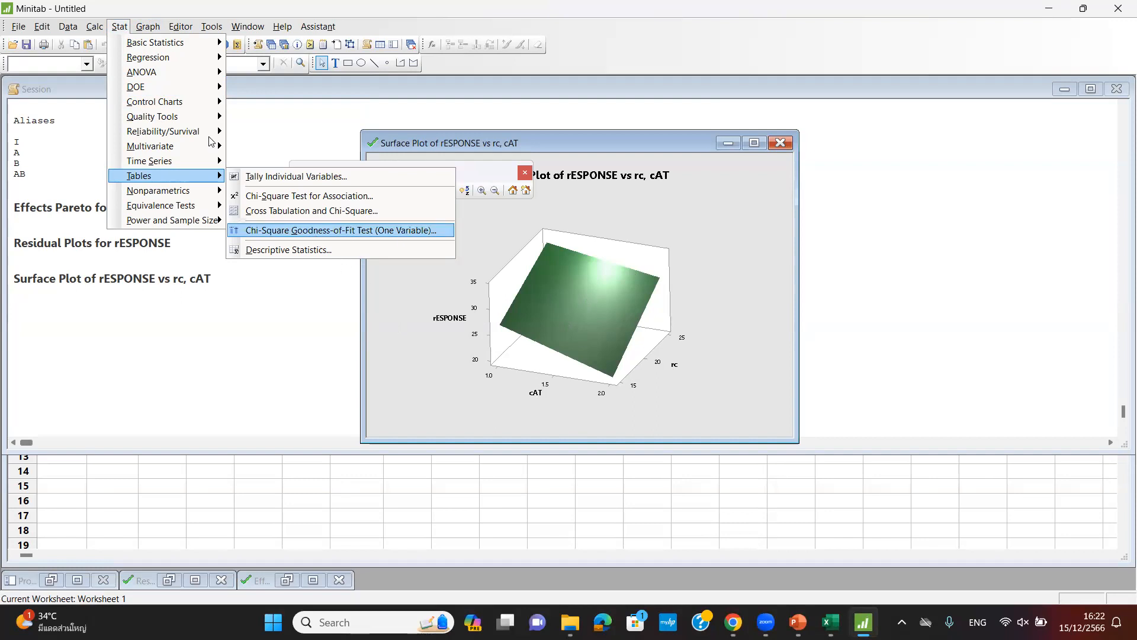
pyautogui.moveTo(159, 96)
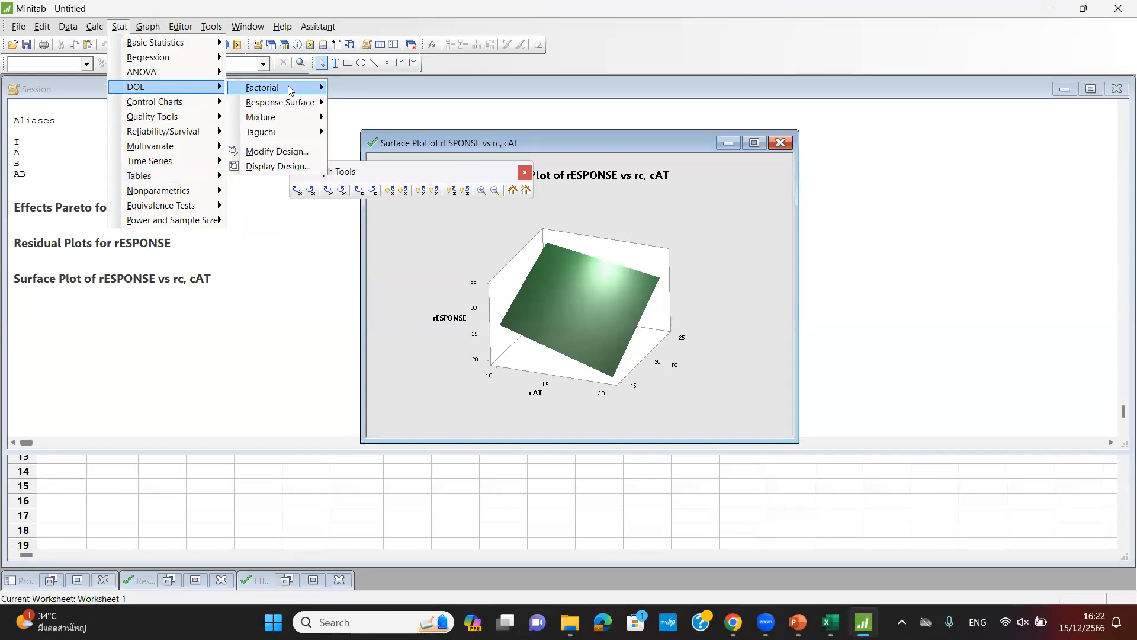
pyautogui.moveTo(292, 89)
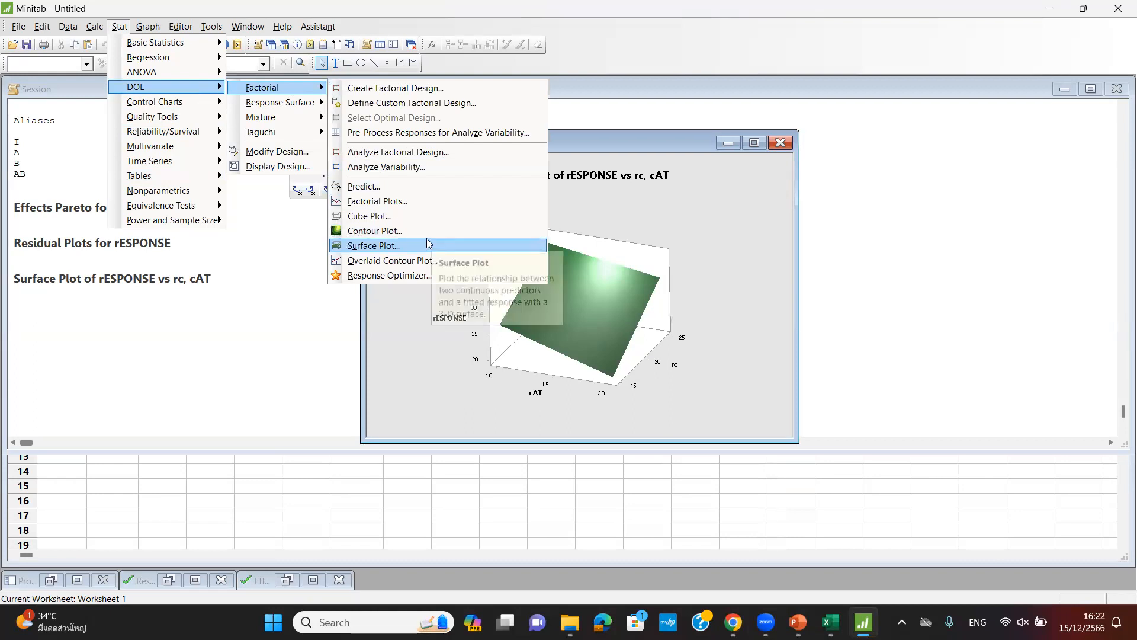
pyautogui.click(372, 233)
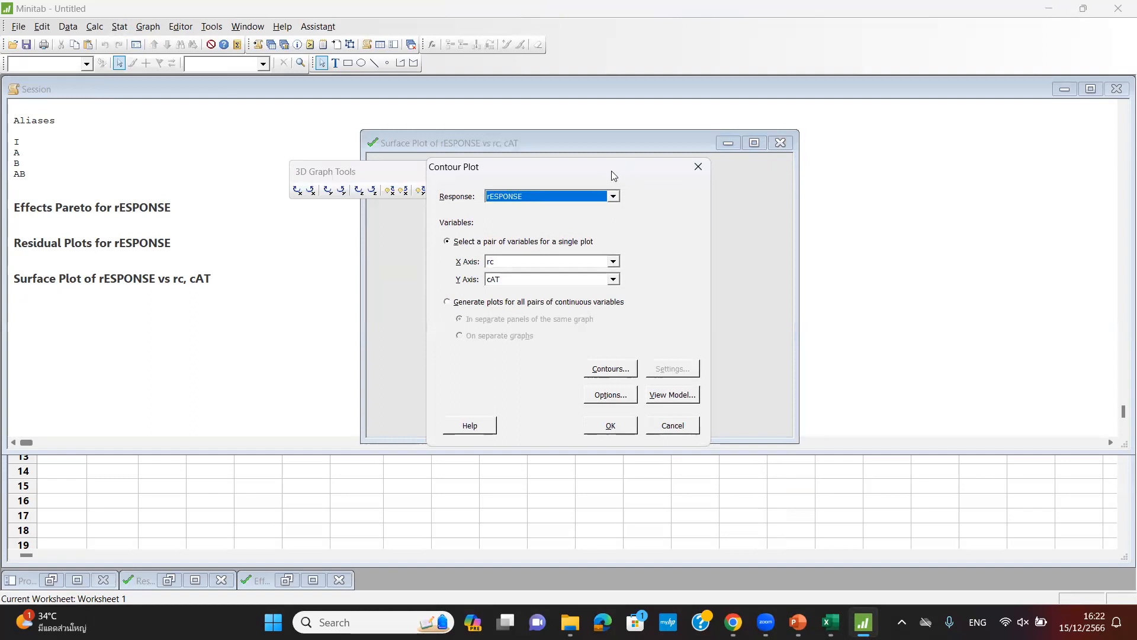
pyautogui.moveTo(613, 175); pyautogui.dragTo(912, 179)
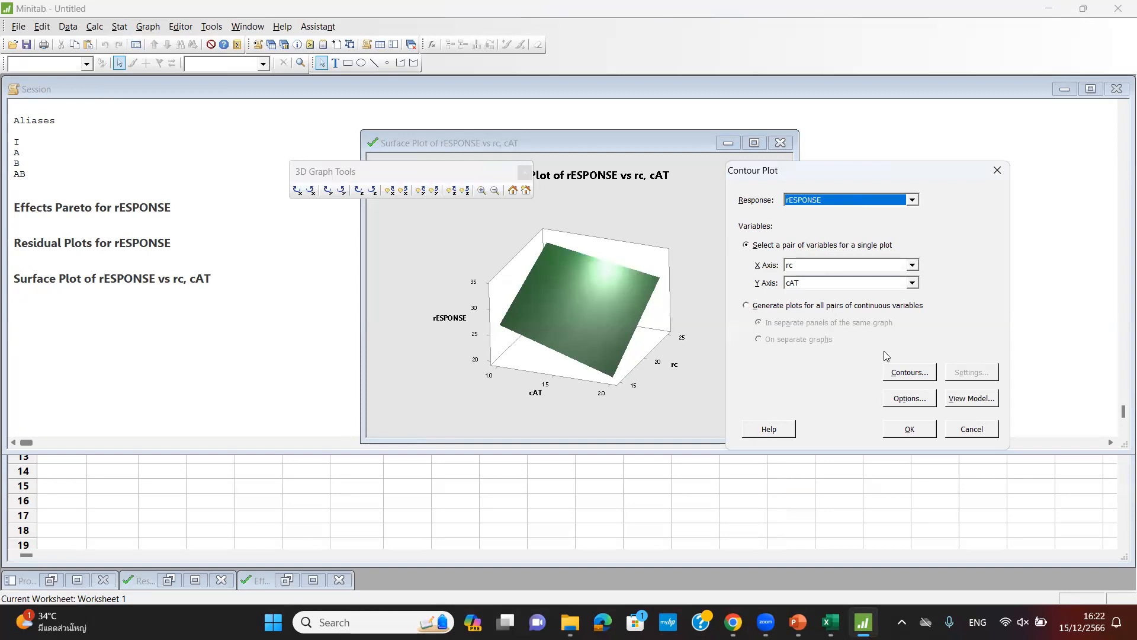
pyautogui.click(910, 429)
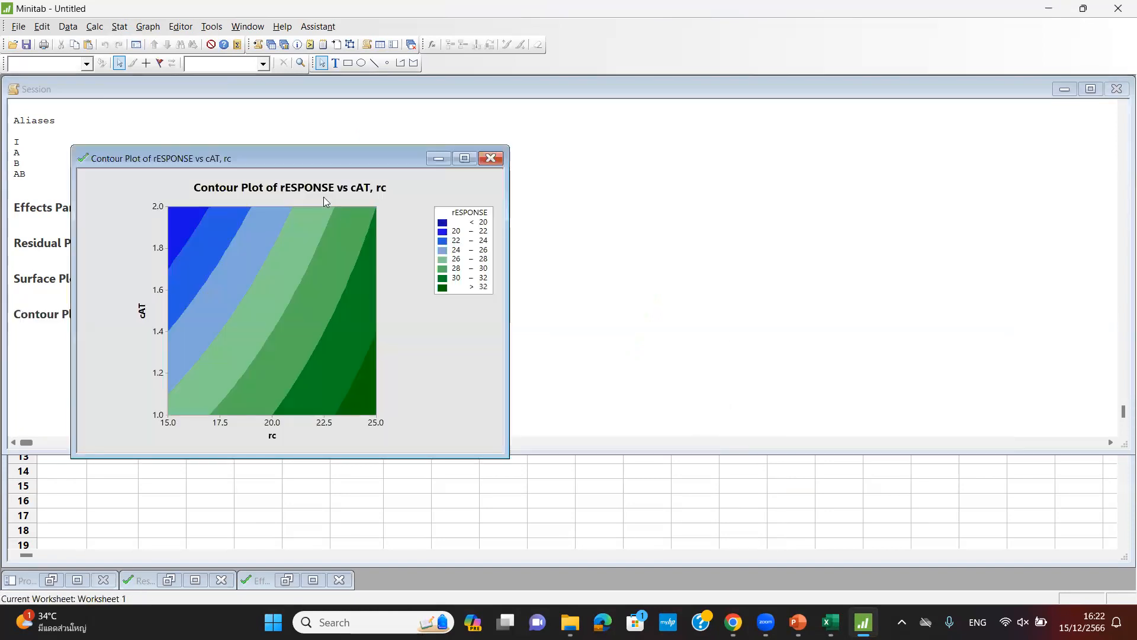
pyautogui.moveTo(344, 147); pyautogui.dragTo(350, 97)
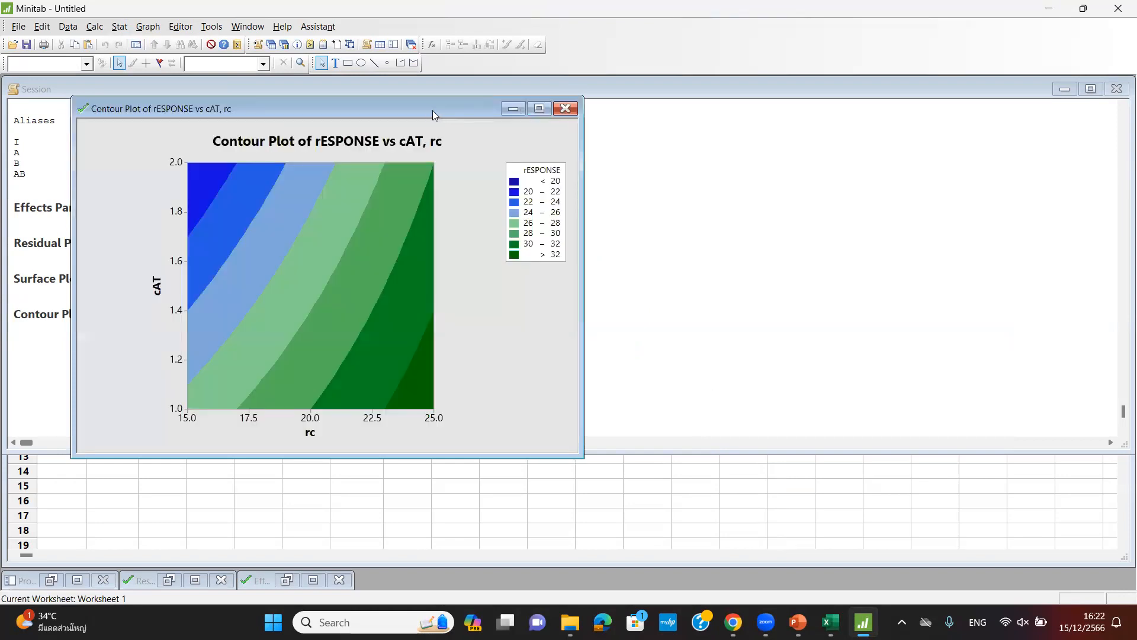
pyautogui.moveTo(432, 110); pyautogui.dragTo(635, 105)
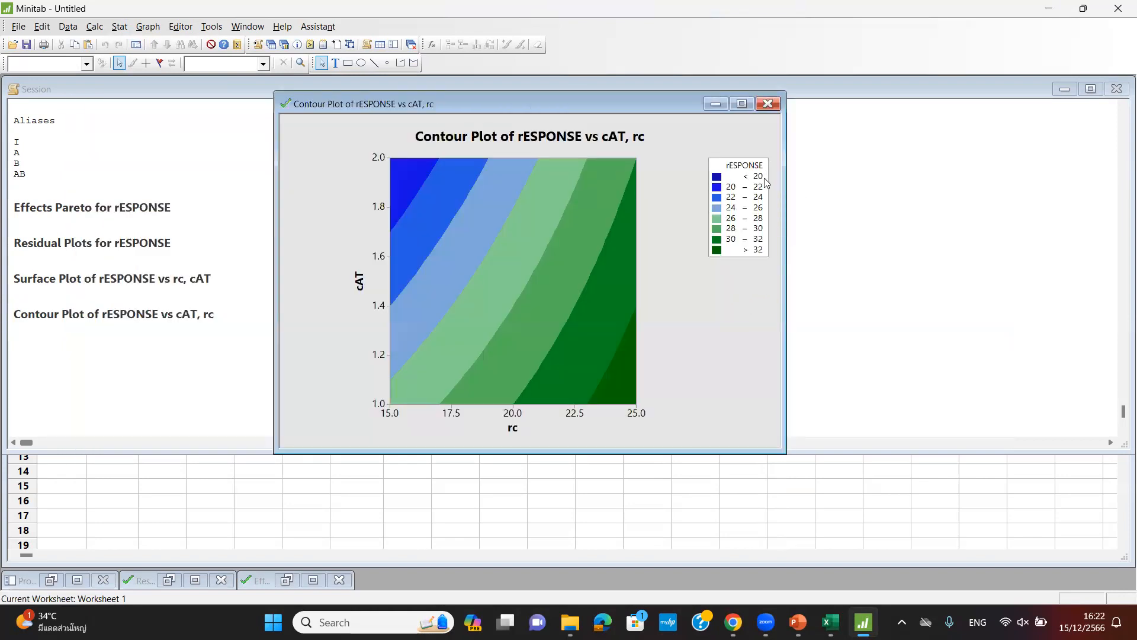